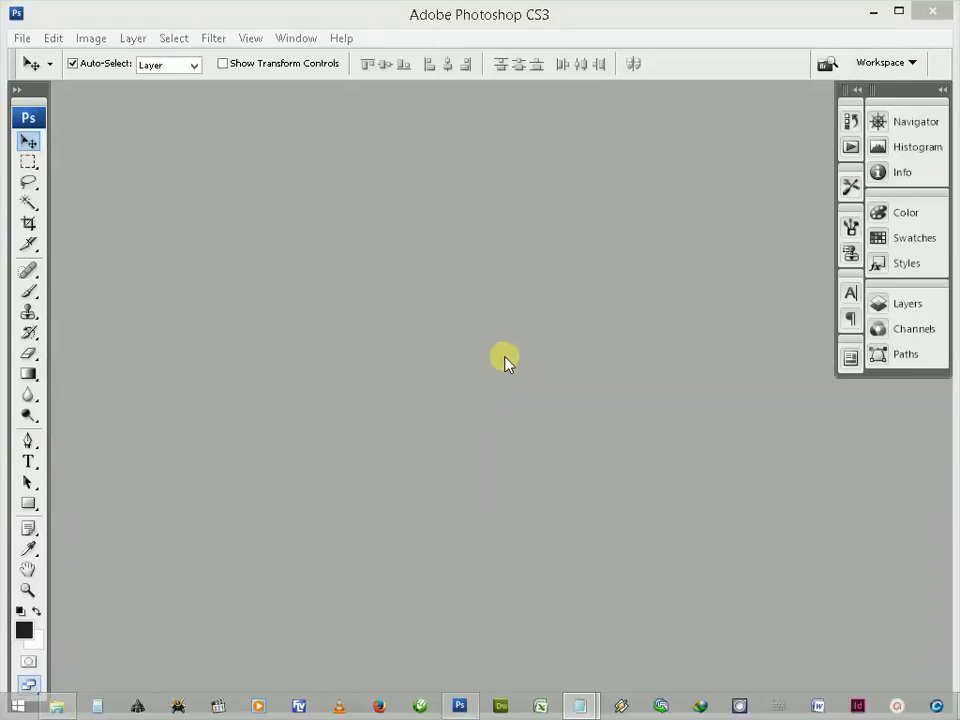
Step: Create a new International Paper A4 document named 'Book Cover Know The Railway'
click(22, 38)
click(30, 57)
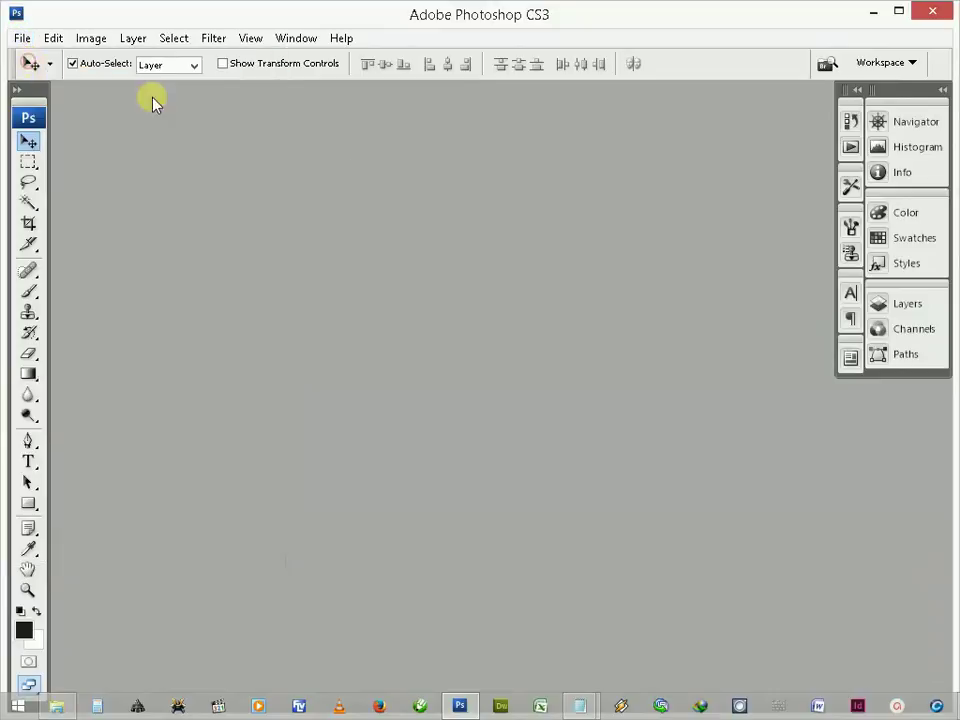
click(527, 295)
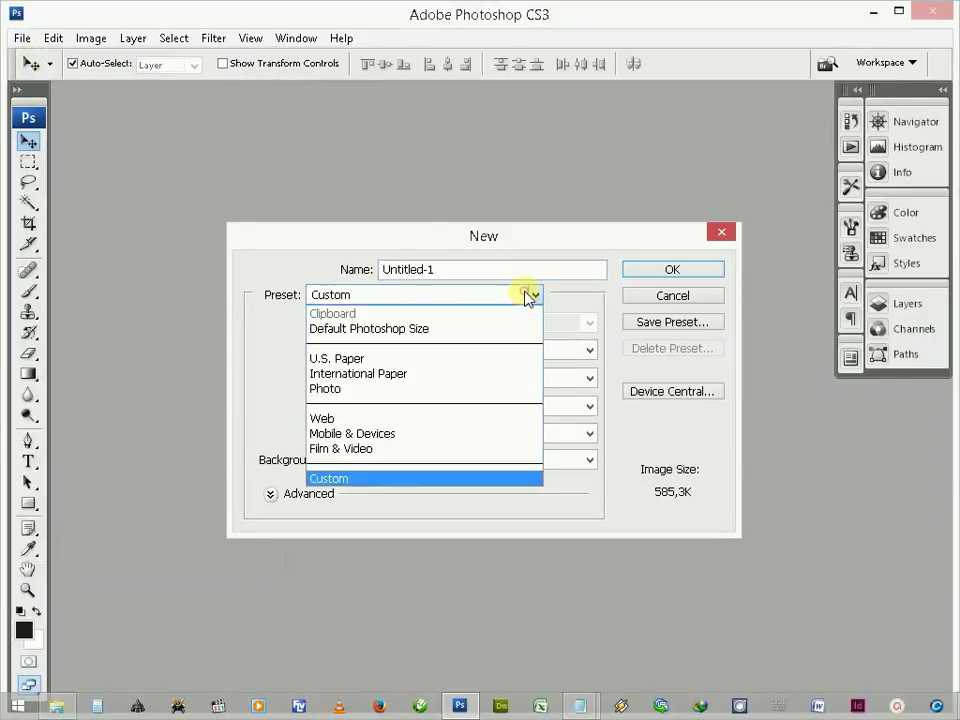
click(460, 373)
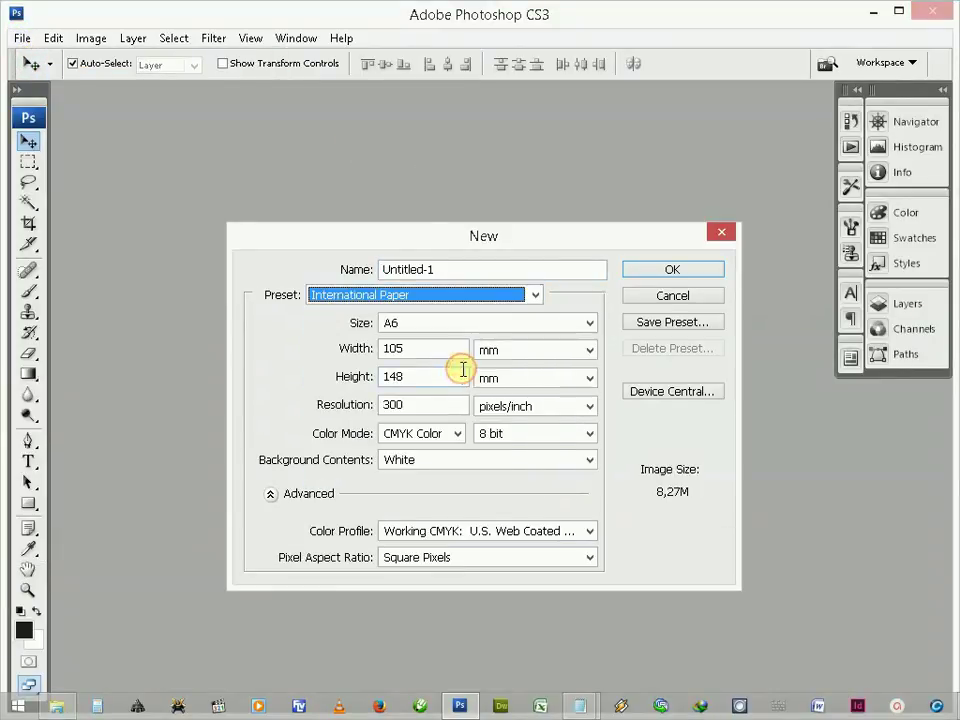
click(471, 325)
click(450, 372)
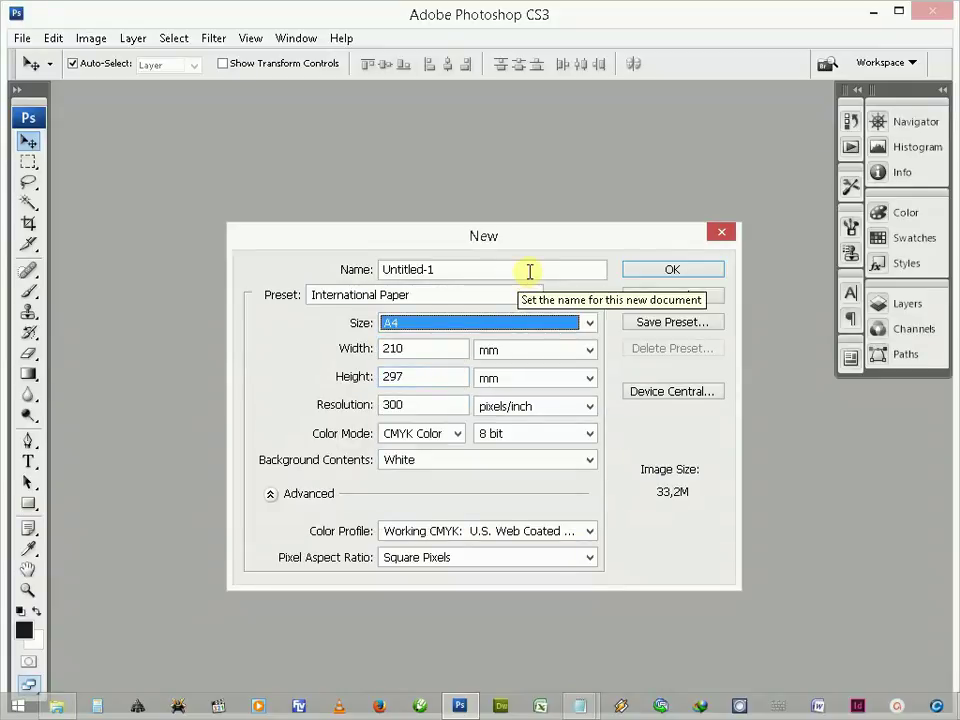
drag(530, 271, 345, 271)
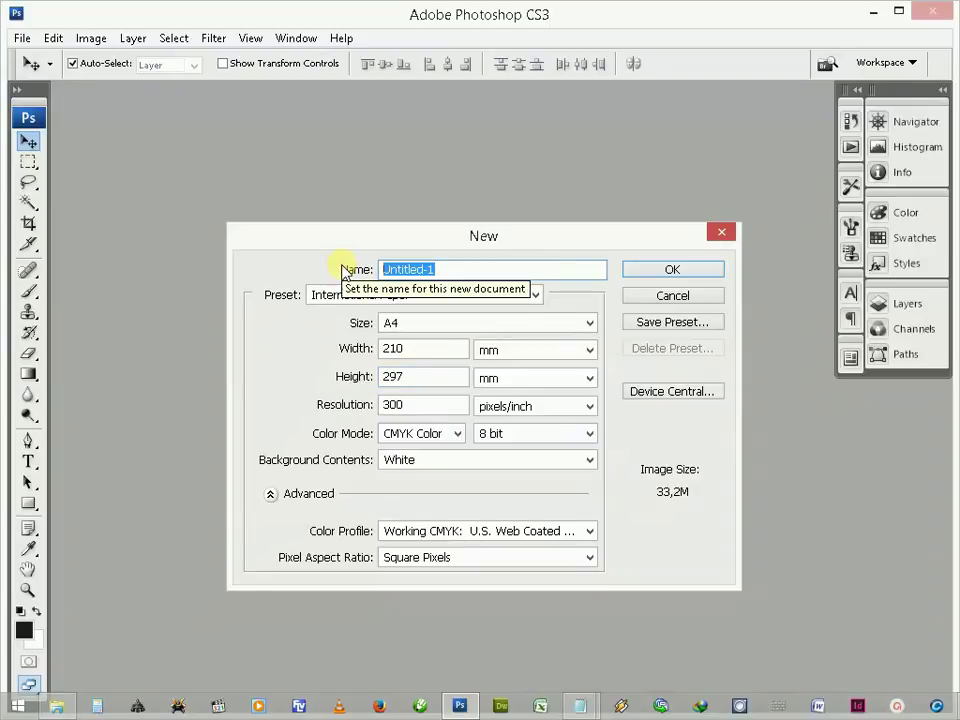
text(Book Cover Know The Railway)
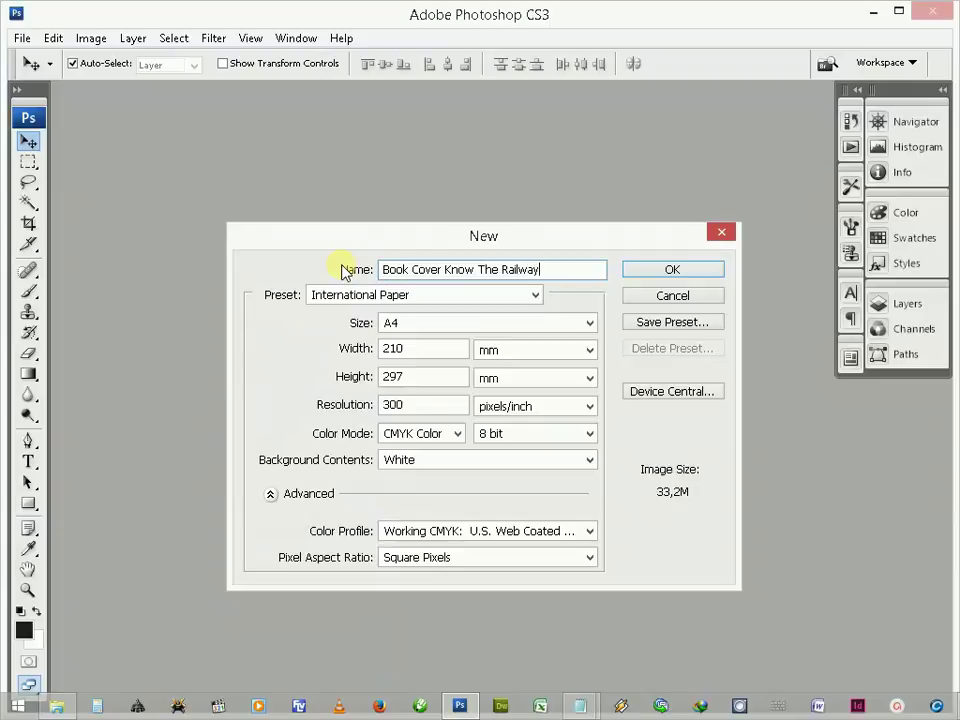
click(660, 272)
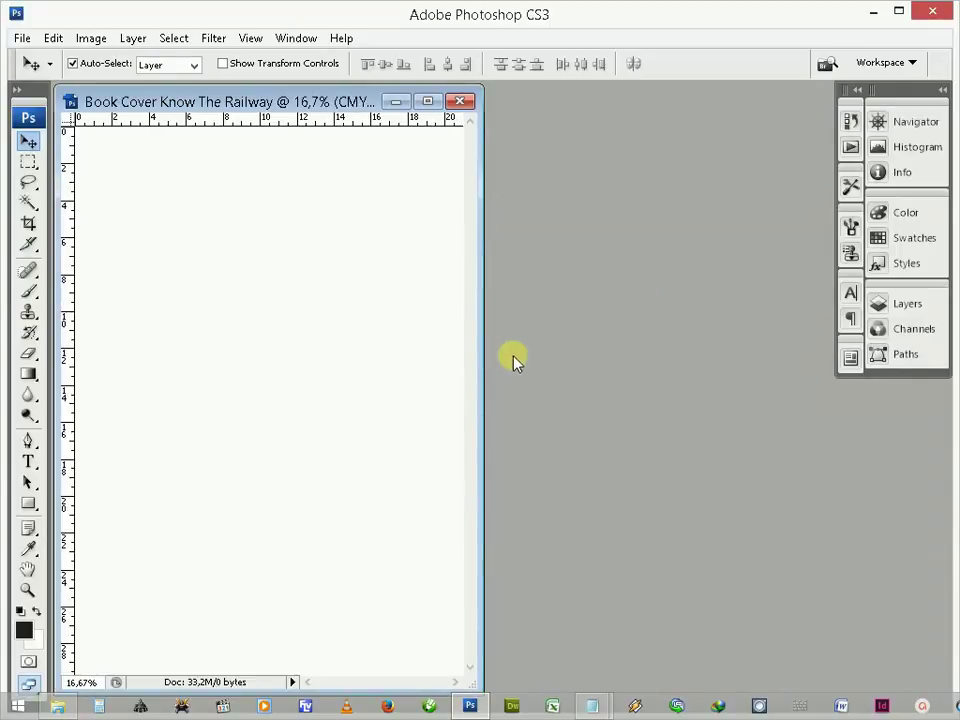
Step: Centre the document window and zoom out to show the whole A4 page
drag(343, 101, 541, 101)
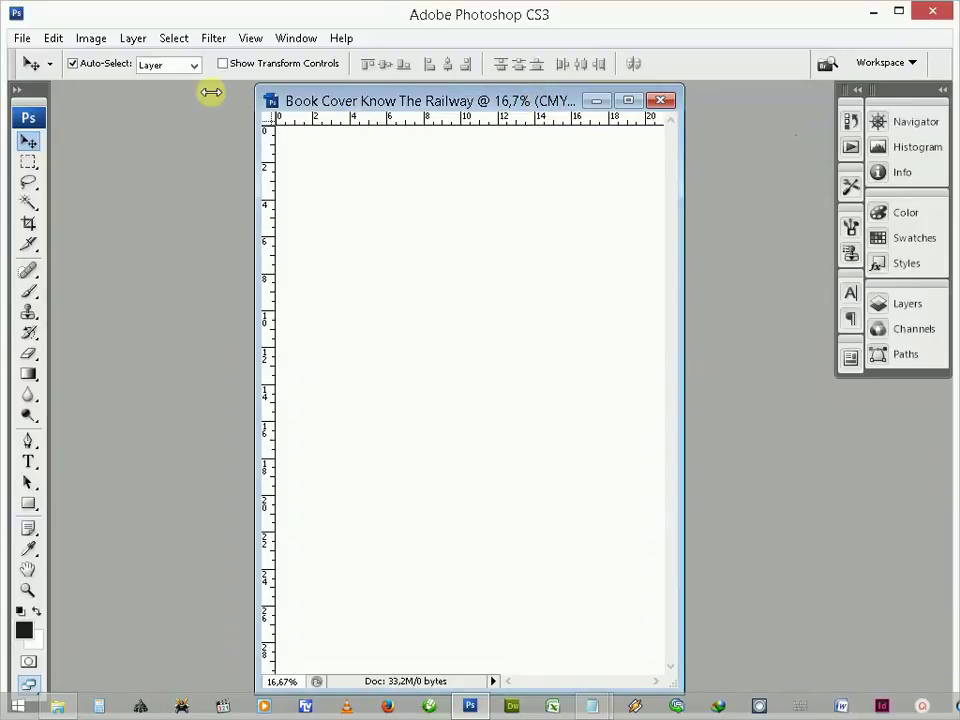
click(28, 590)
right_click(422, 305)
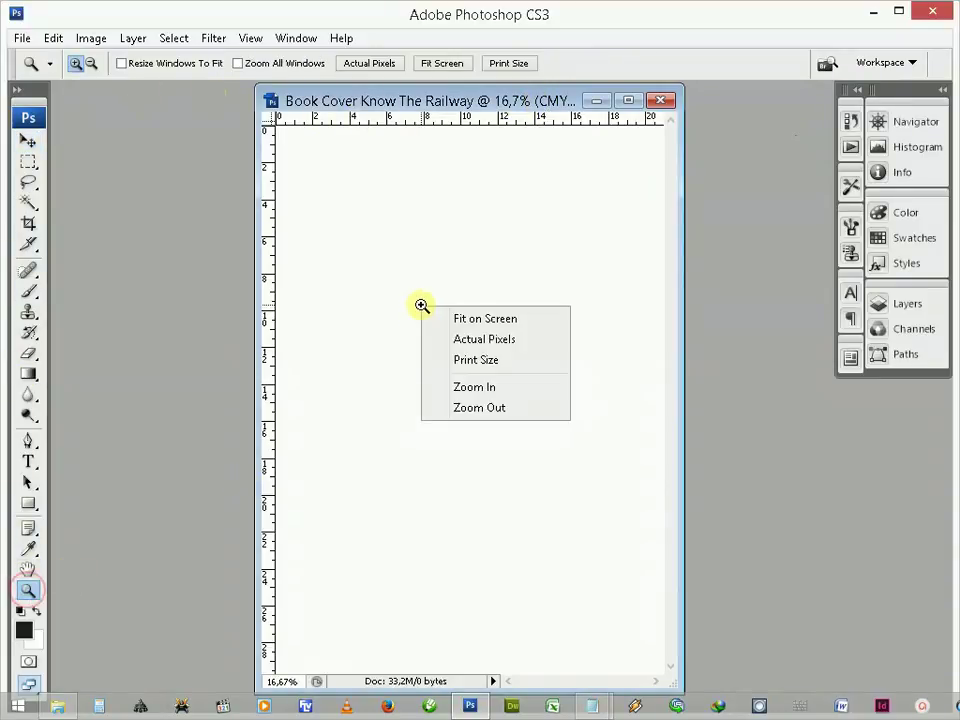
click(480, 407)
Step: Place guides along the page's top, left, right and bottom edges
click(27, 140)
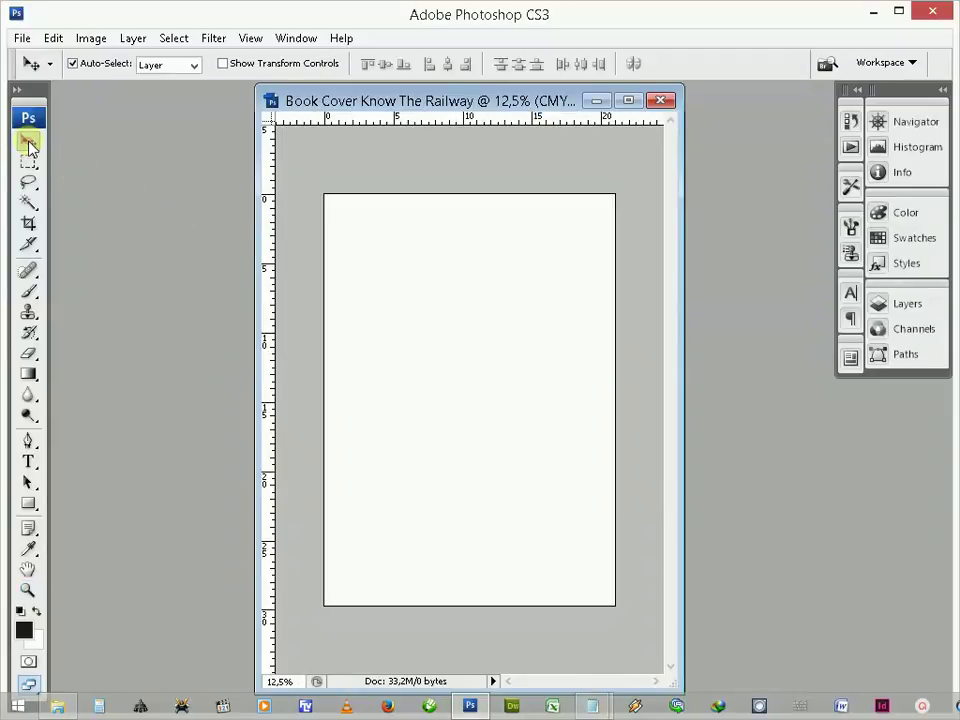
drag(356, 122, 364, 194)
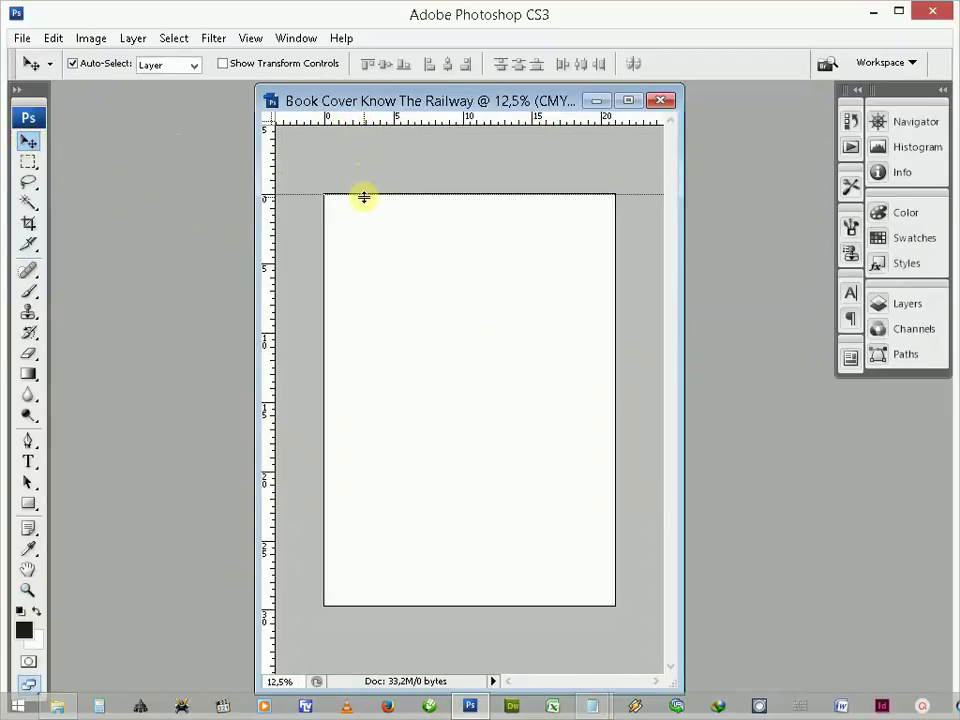
drag(270, 243, 324, 249)
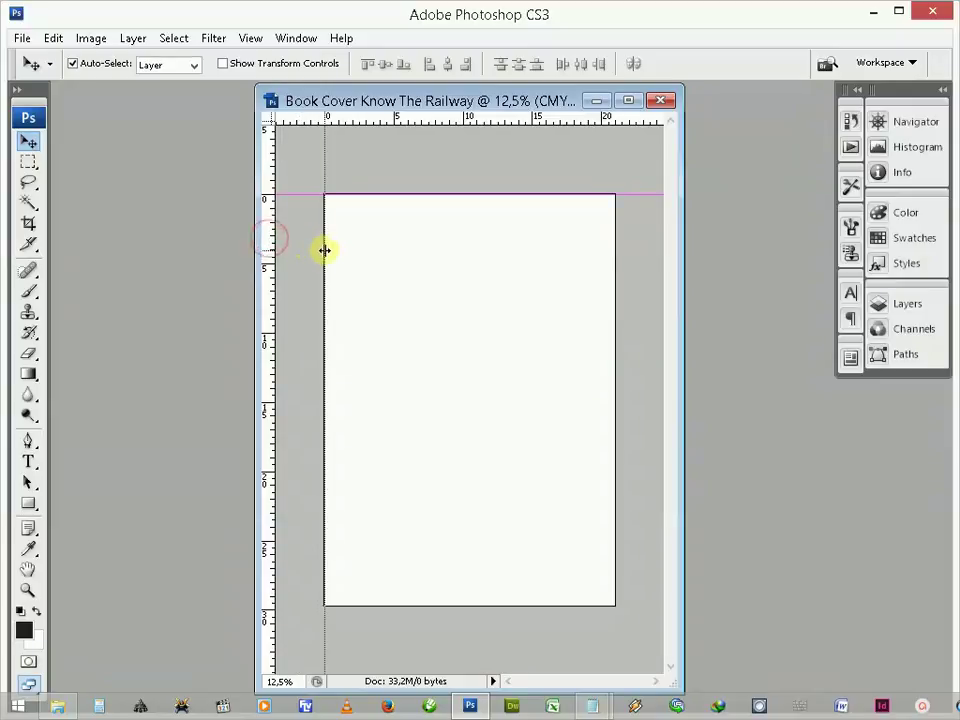
drag(268, 282, 615, 298)
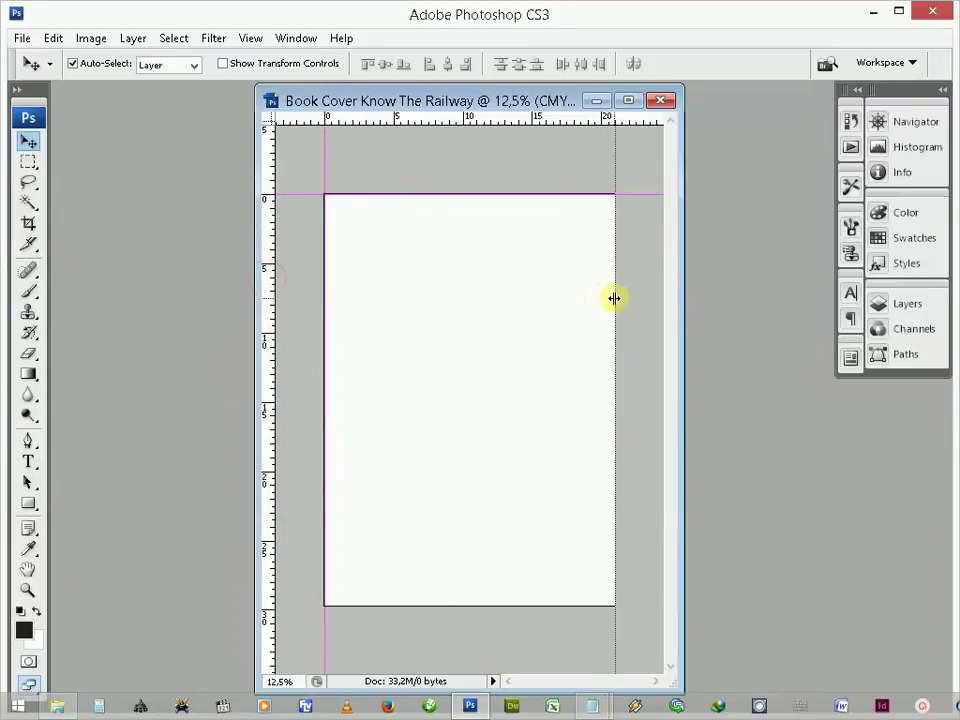
drag(528, 119, 553, 602)
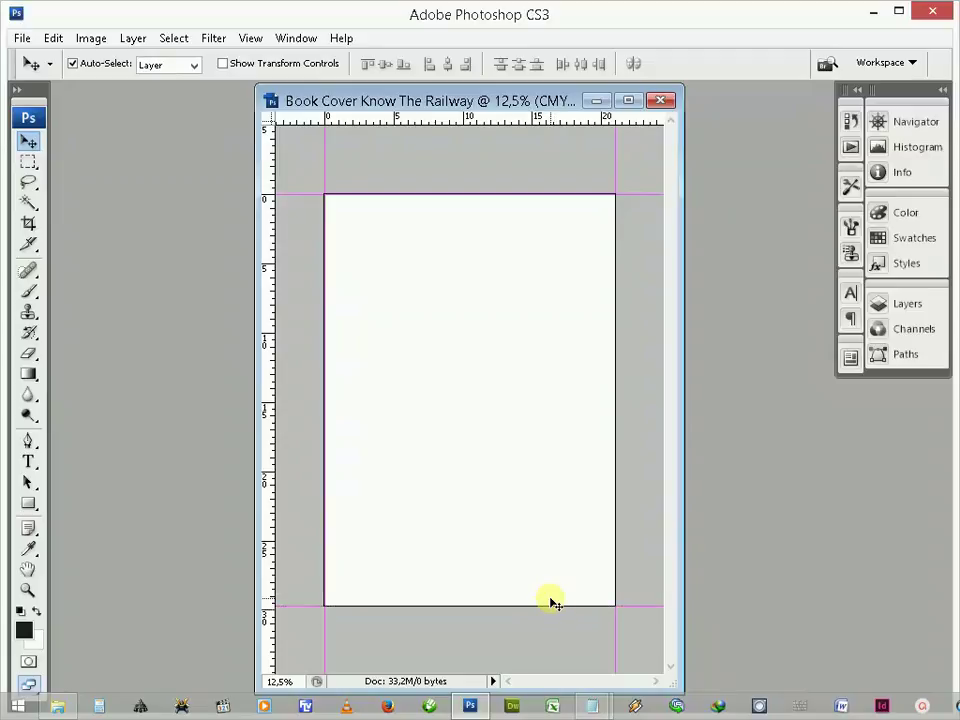
right_click(553, 101)
Step: Double the canvas width to 200 percent, anchored on the right
click(585, 158)
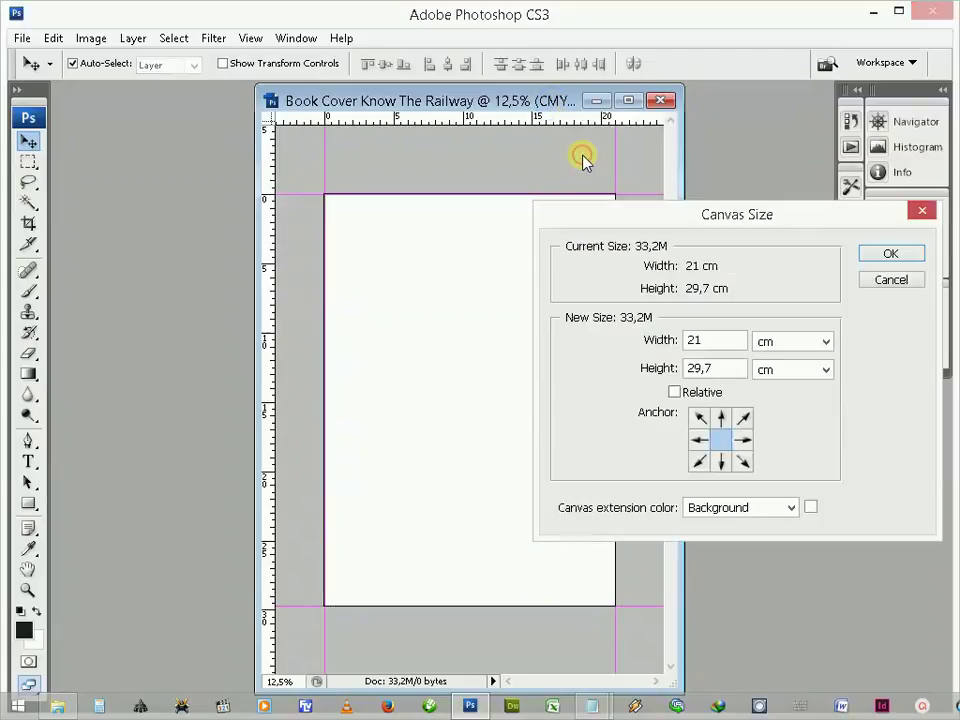
click(742, 440)
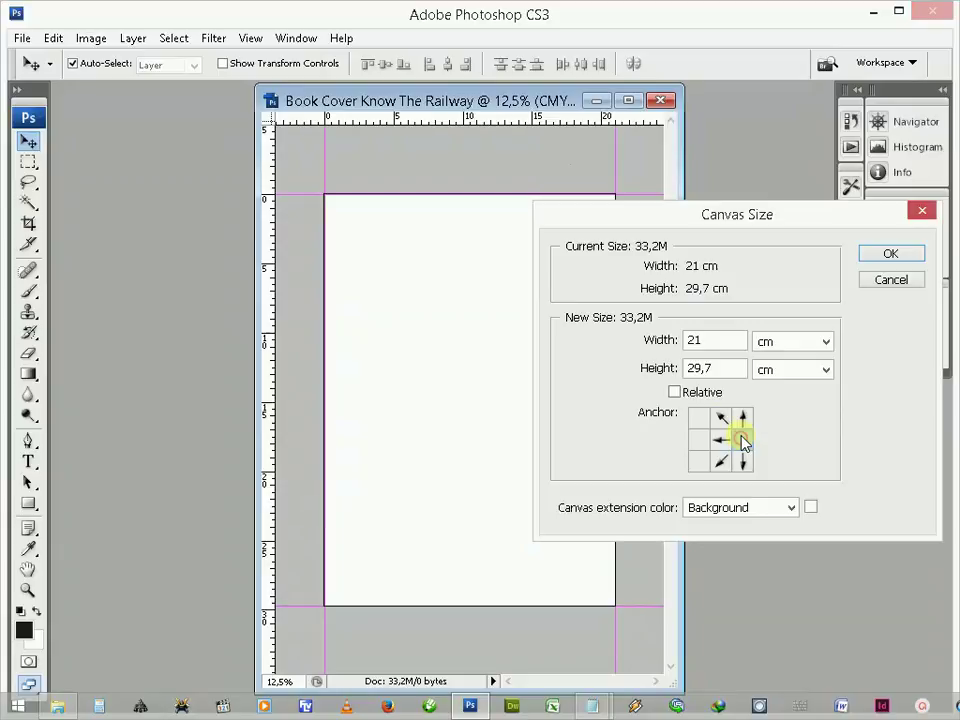
click(805, 343)
click(793, 360)
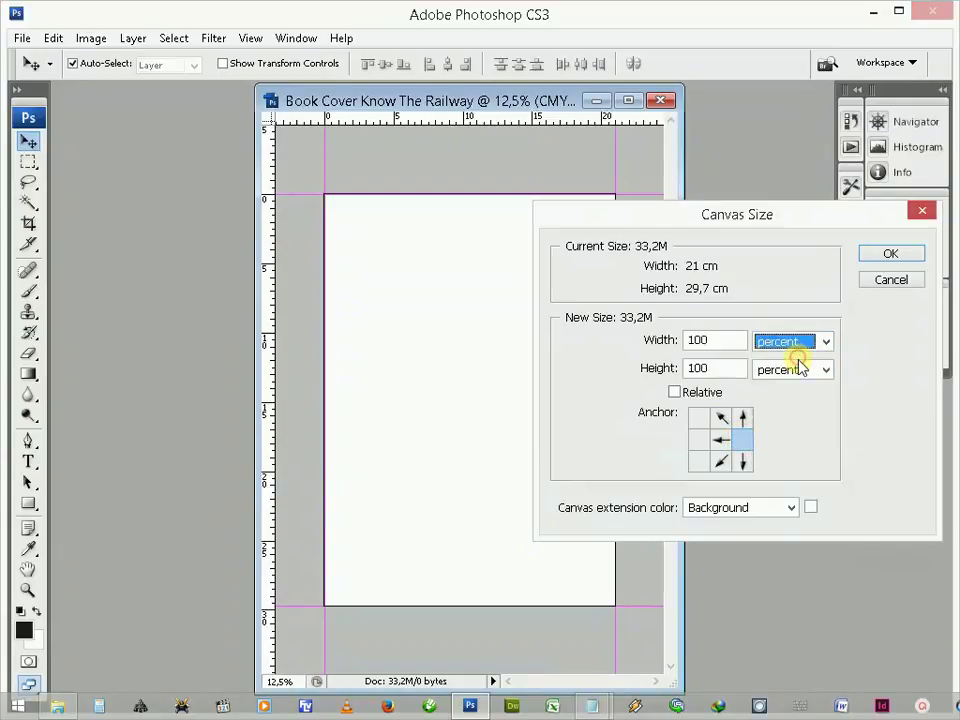
click(694, 340)
key(BackSpace)
text(2)
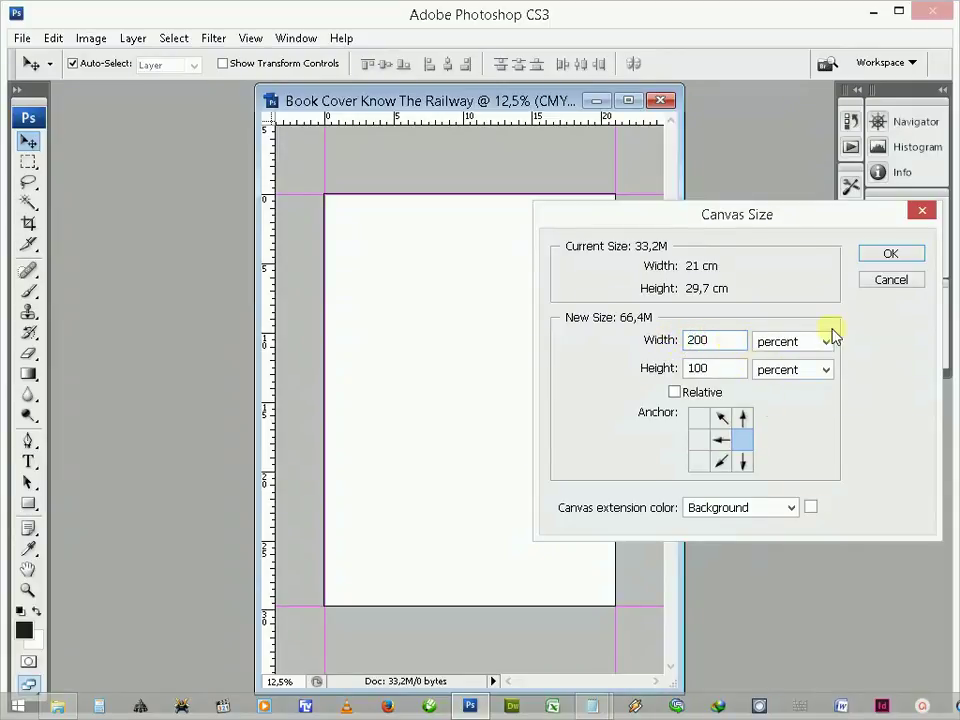
click(886, 255)
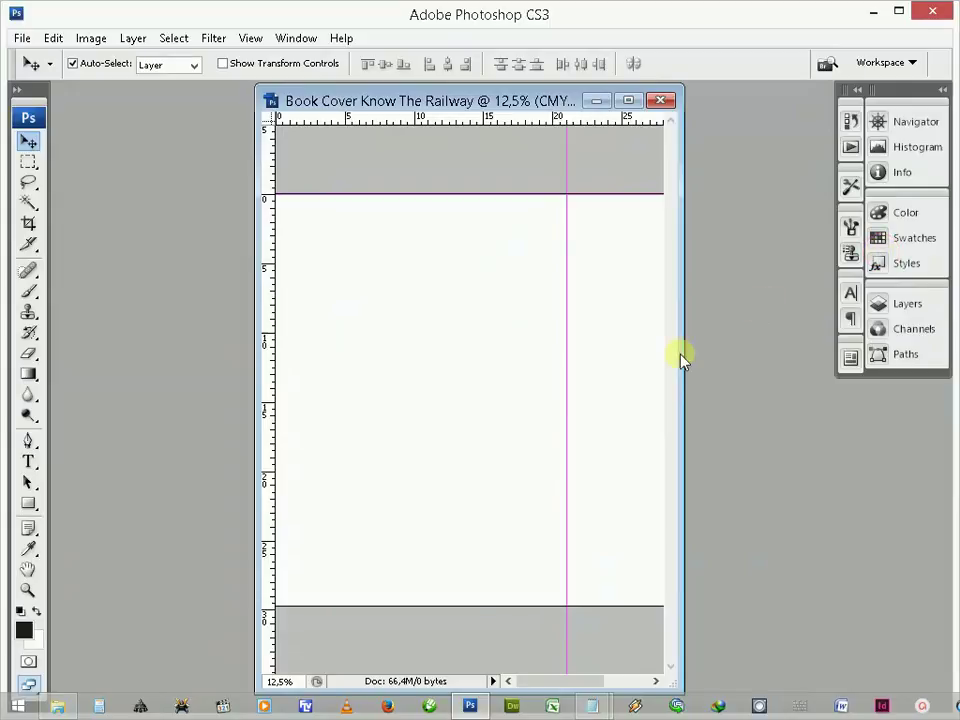
Step: Enlarge the document window and add a guide at the canvas's new left edge
drag(682, 396, 826, 394)
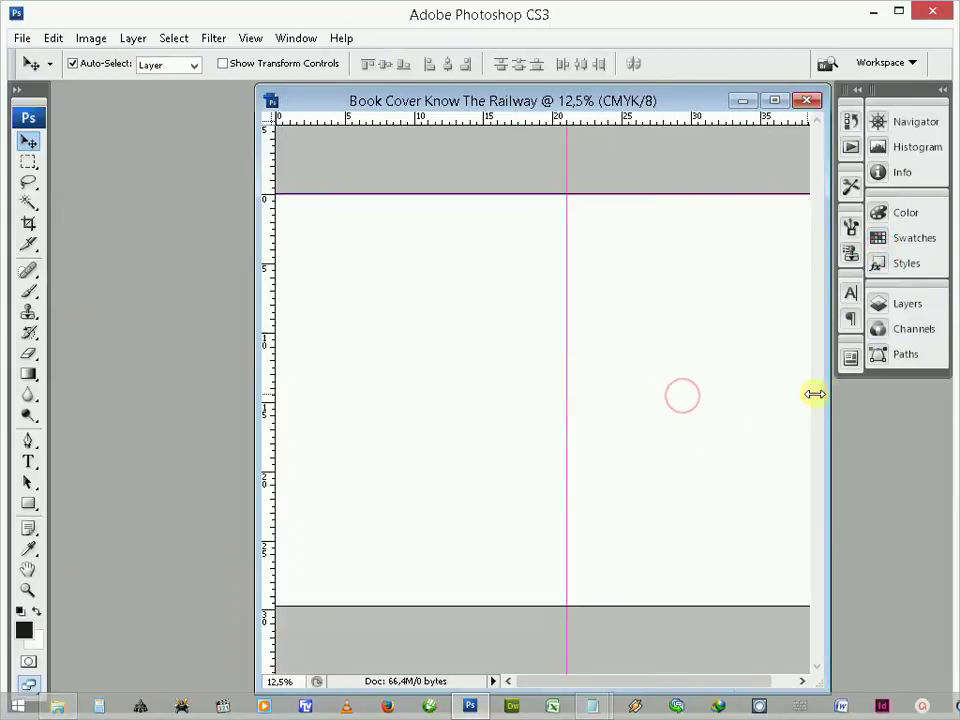
drag(257, 377, 86, 376)
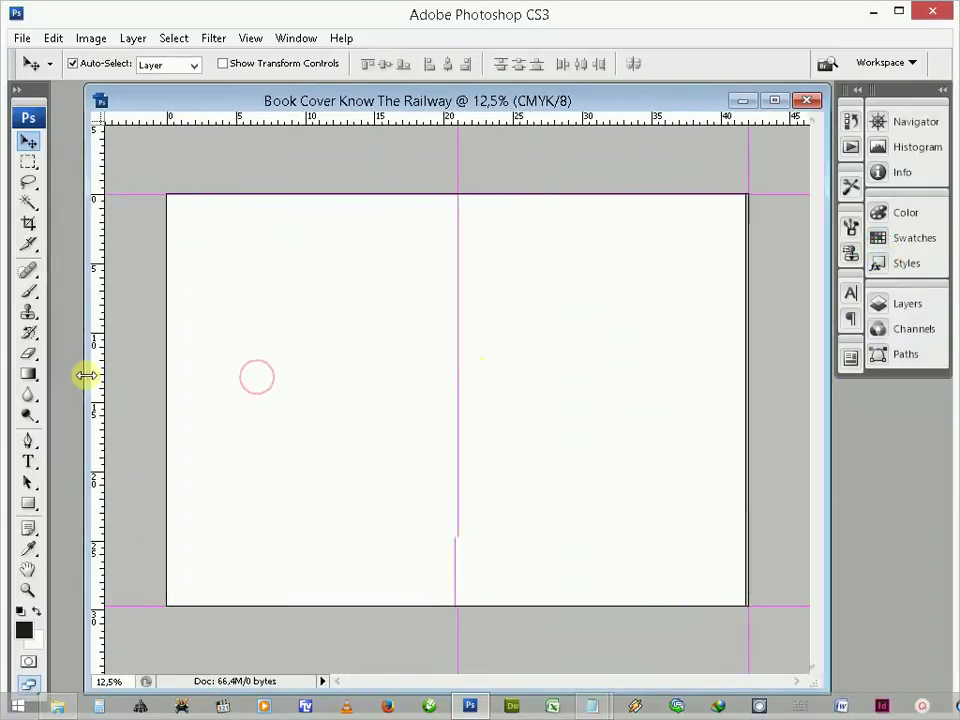
drag(101, 173, 163, 179)
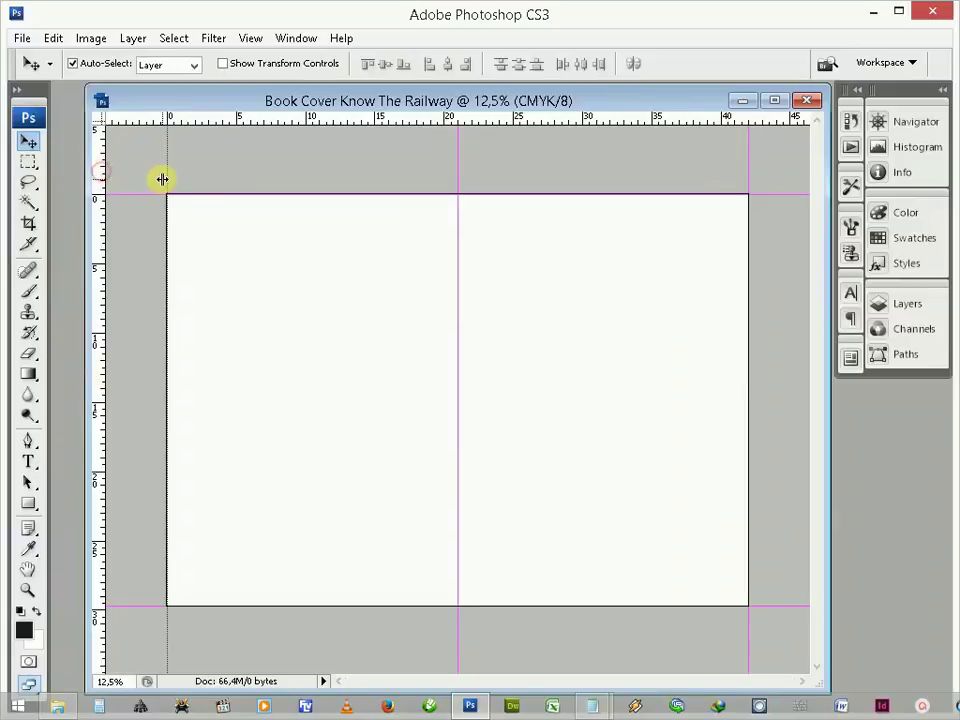
Step: Resize the canvas to 42,8 × 30,5 cm, expanding evenly around the centre
right_click(260, 101)
click(300, 158)
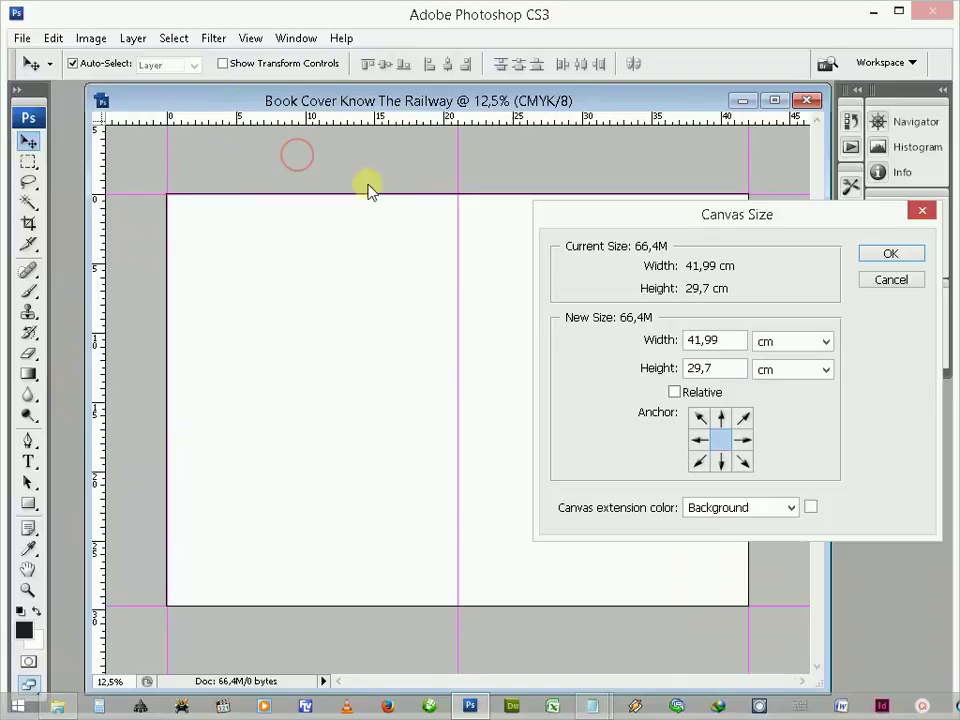
double_click(702, 369)
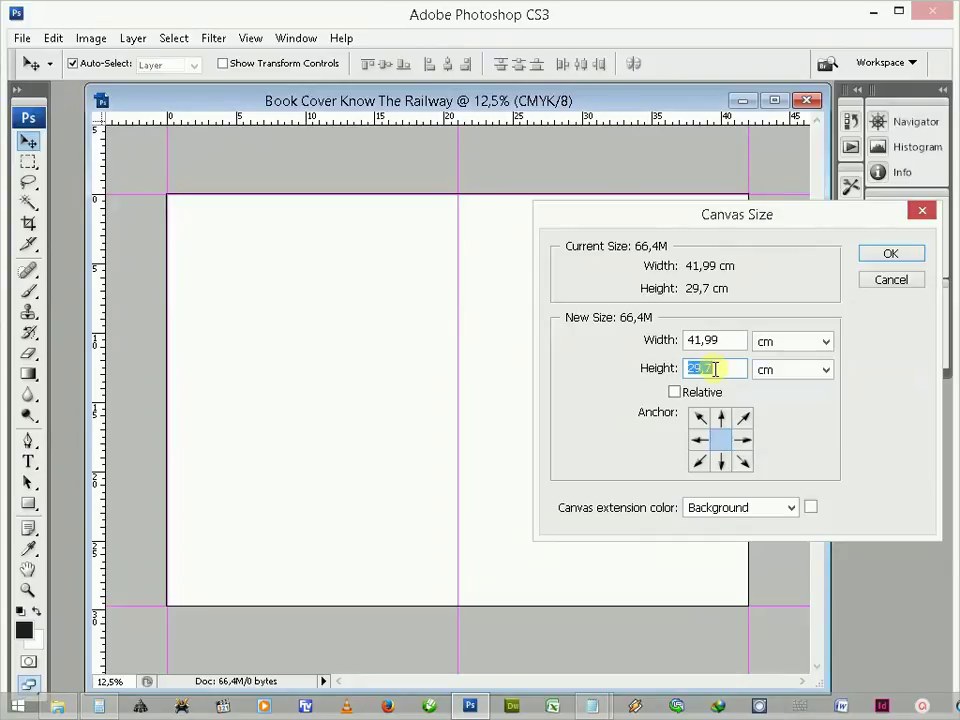
text(30,5)
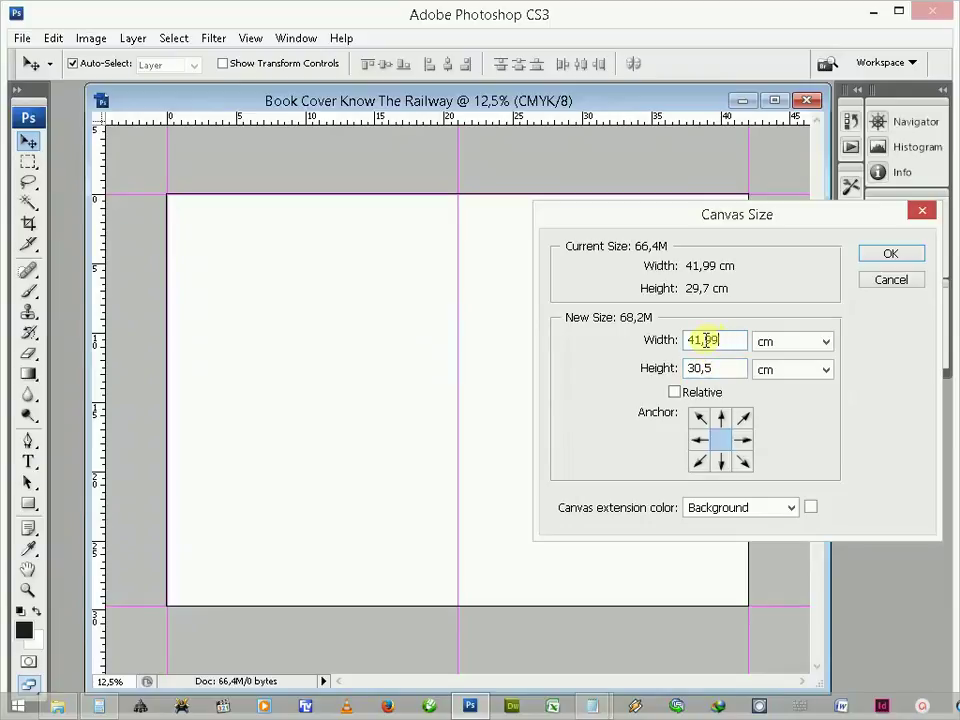
drag(692, 340, 735, 341)
text(42,8)
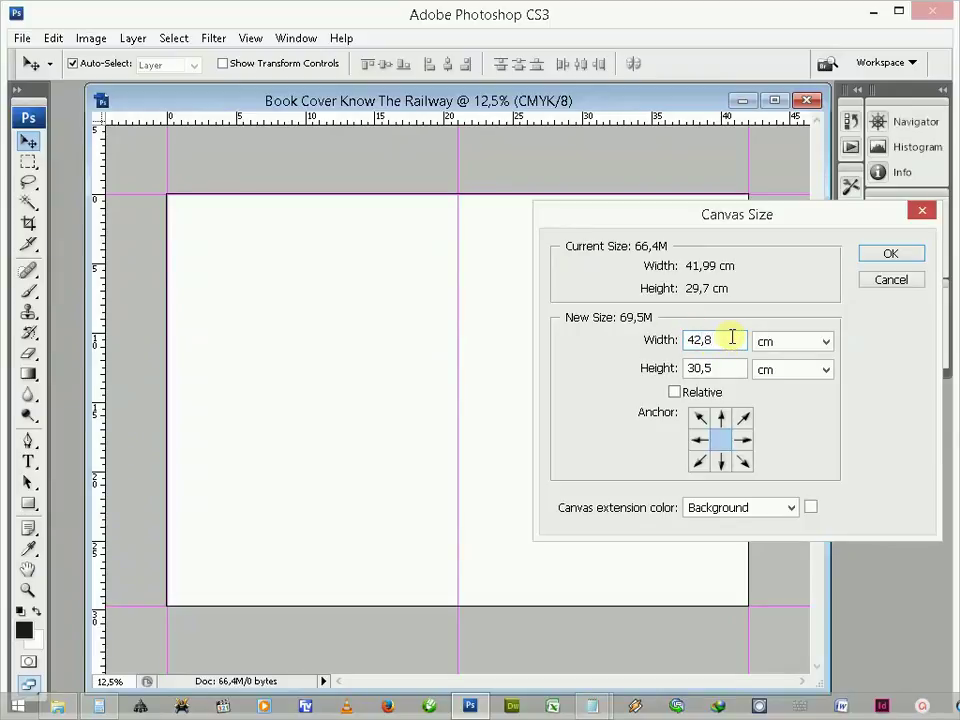
click(903, 256)
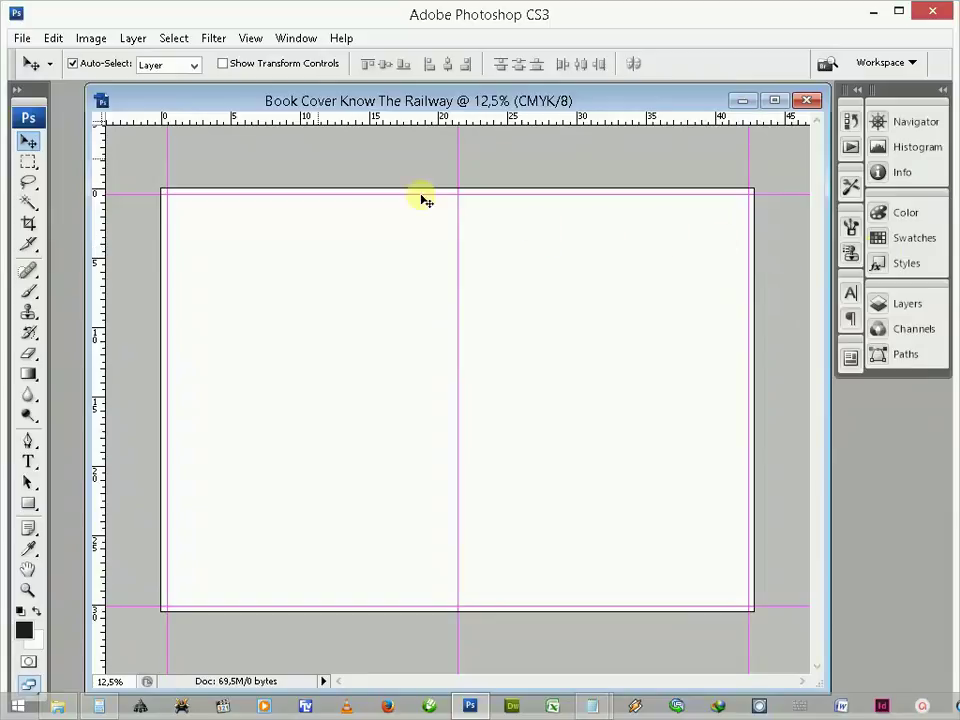
click(27, 40)
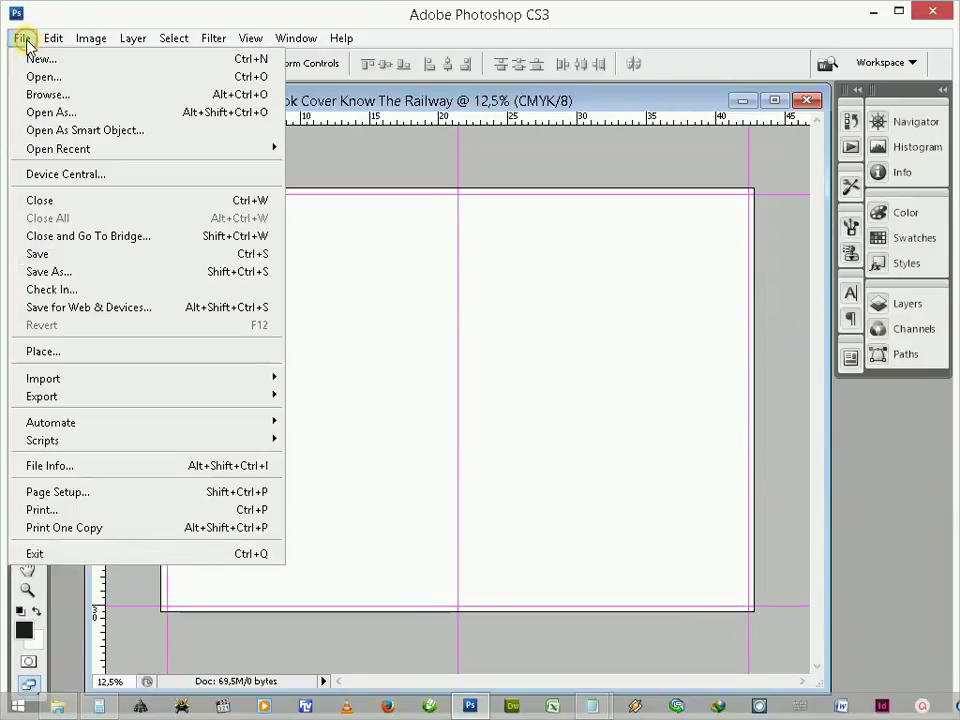
Step: Save the document as TIFF 'Book Cover Know The Railway.tif', accepting LZW compression
click(119, 281)
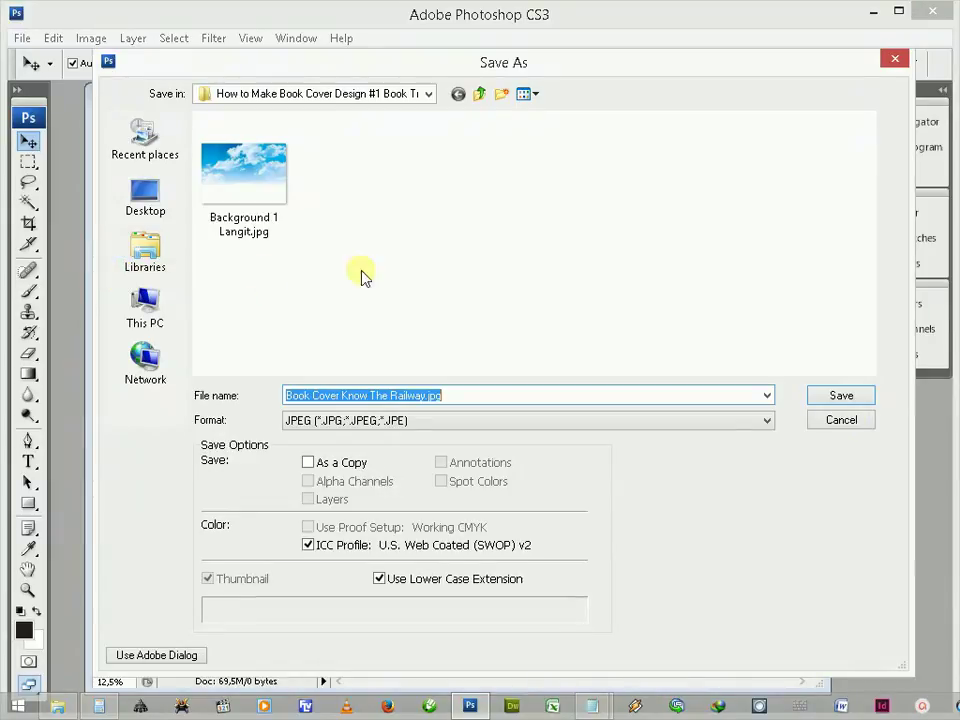
click(488, 422)
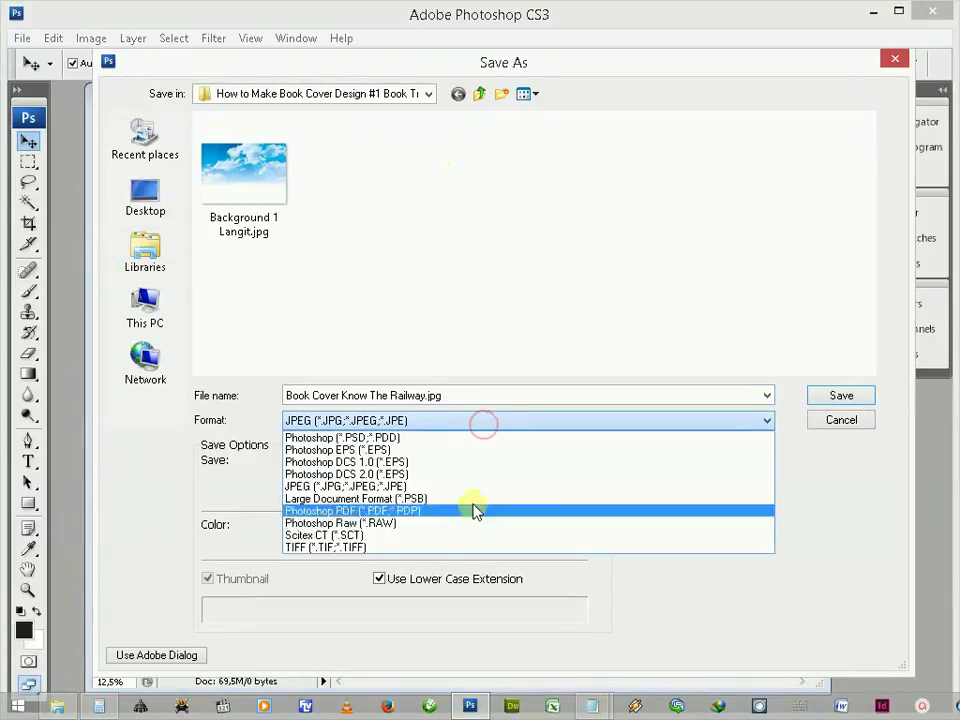
click(470, 547)
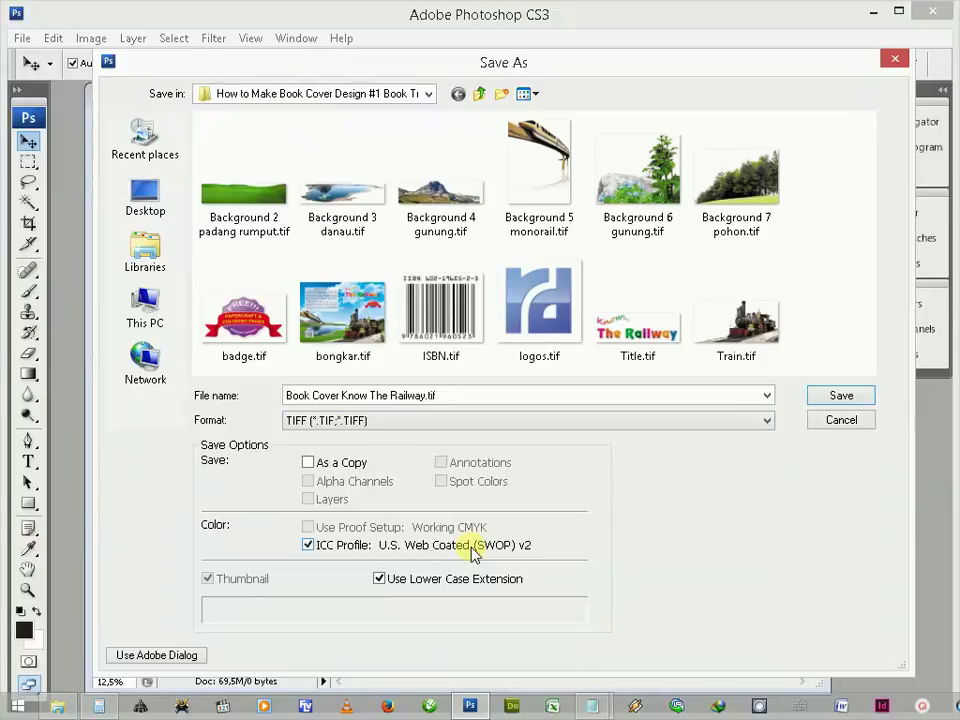
click(836, 396)
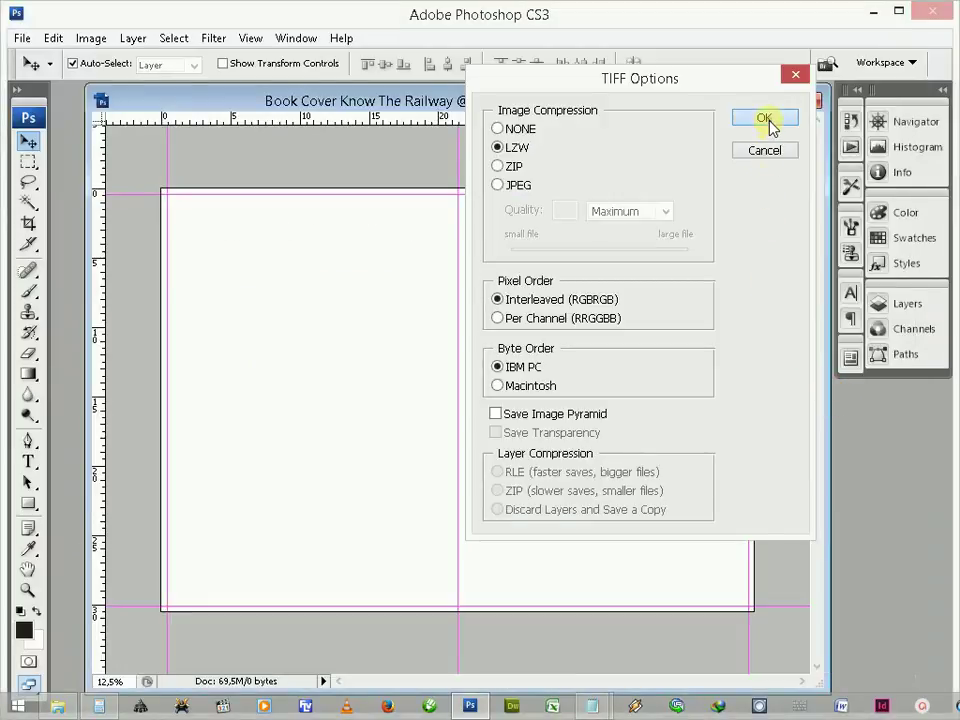
click(765, 120)
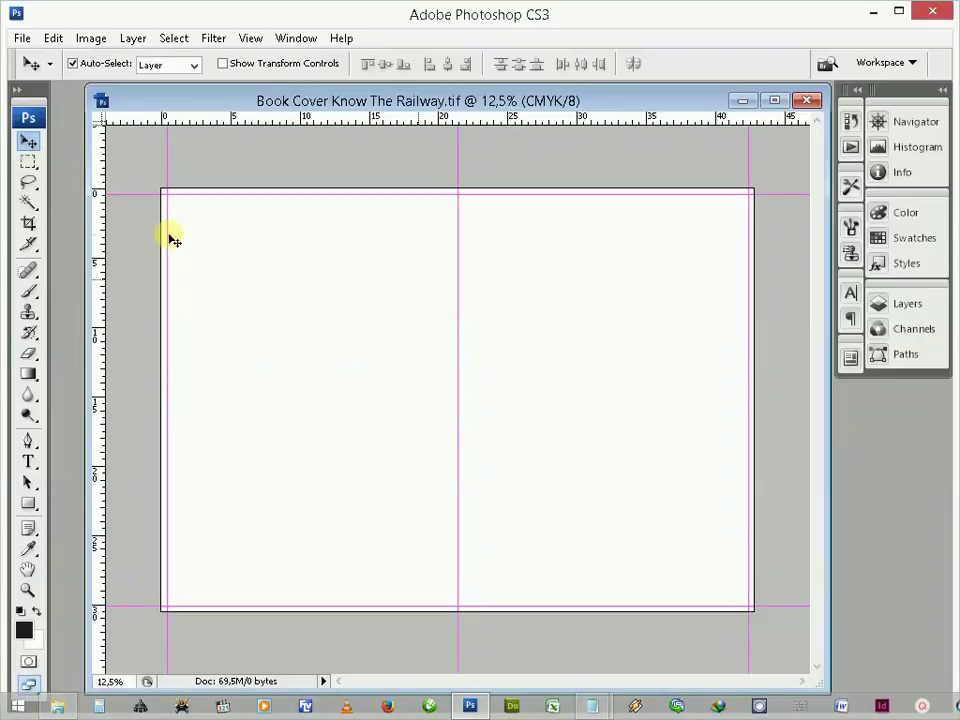
click(20, 40)
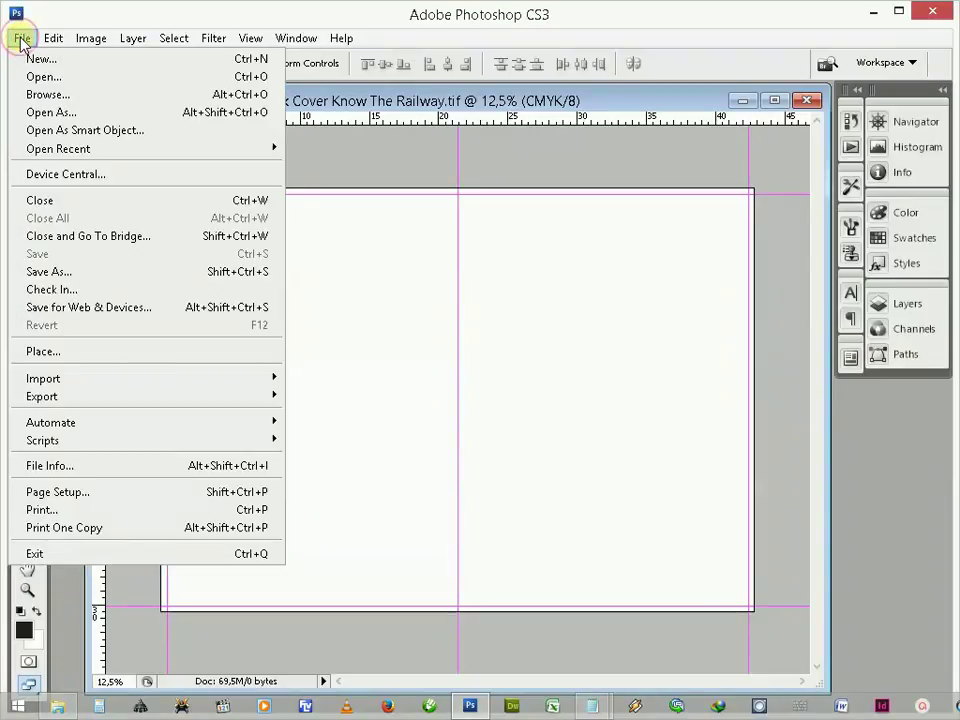
Step: Bring Background 1 Langit.jpg into the cover as a full-canvas sky layer, then close the source
click(40, 76)
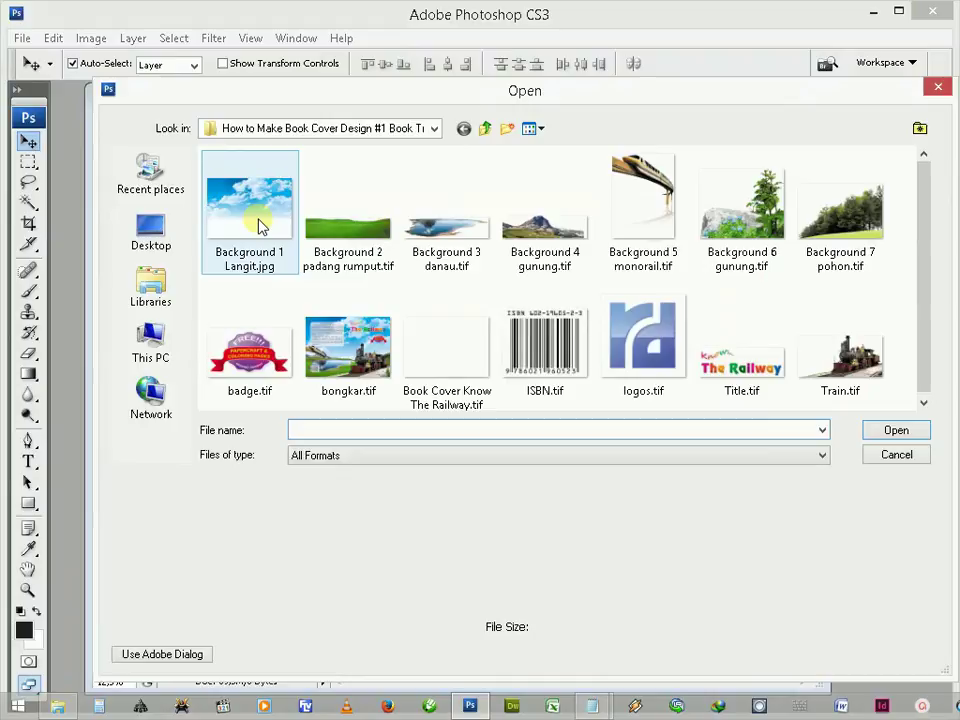
double_click(258, 226)
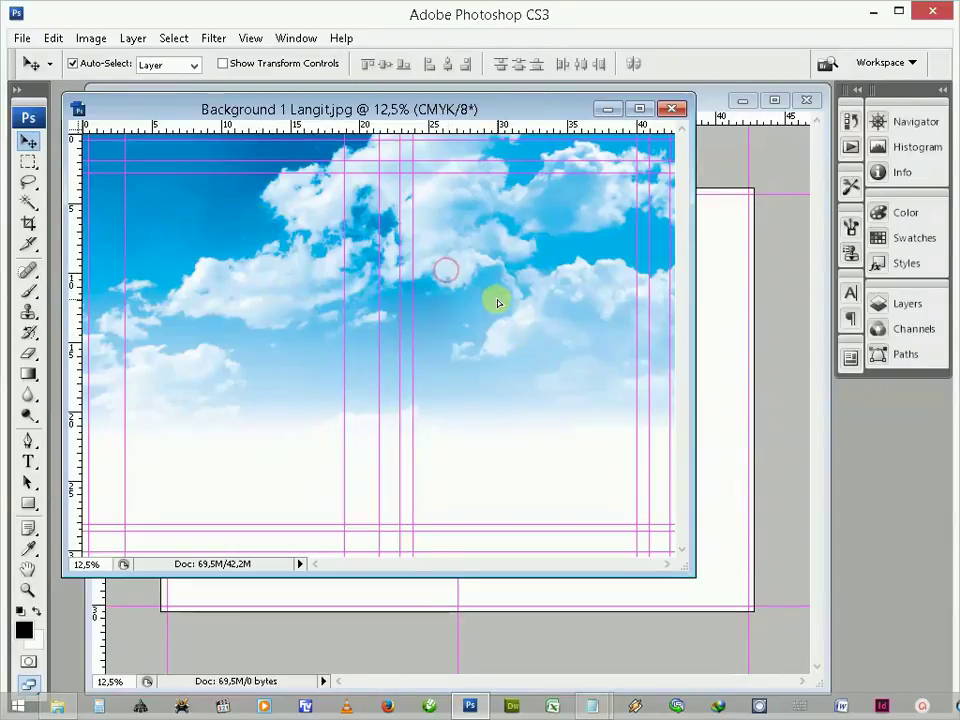
drag(656, 357, 716, 377)
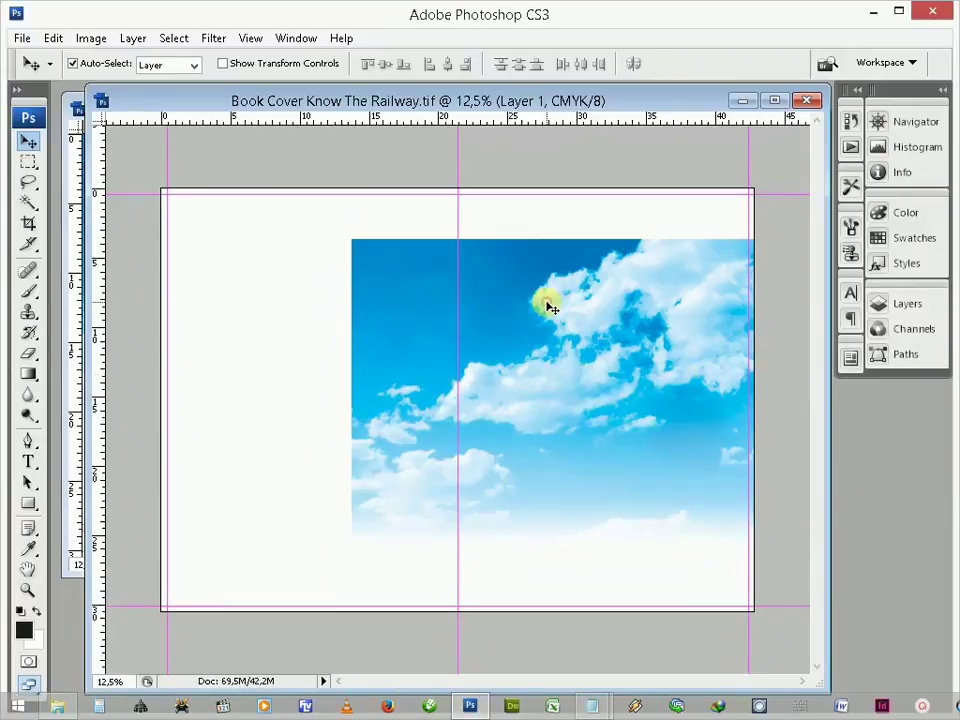
drag(550, 307, 355, 253)
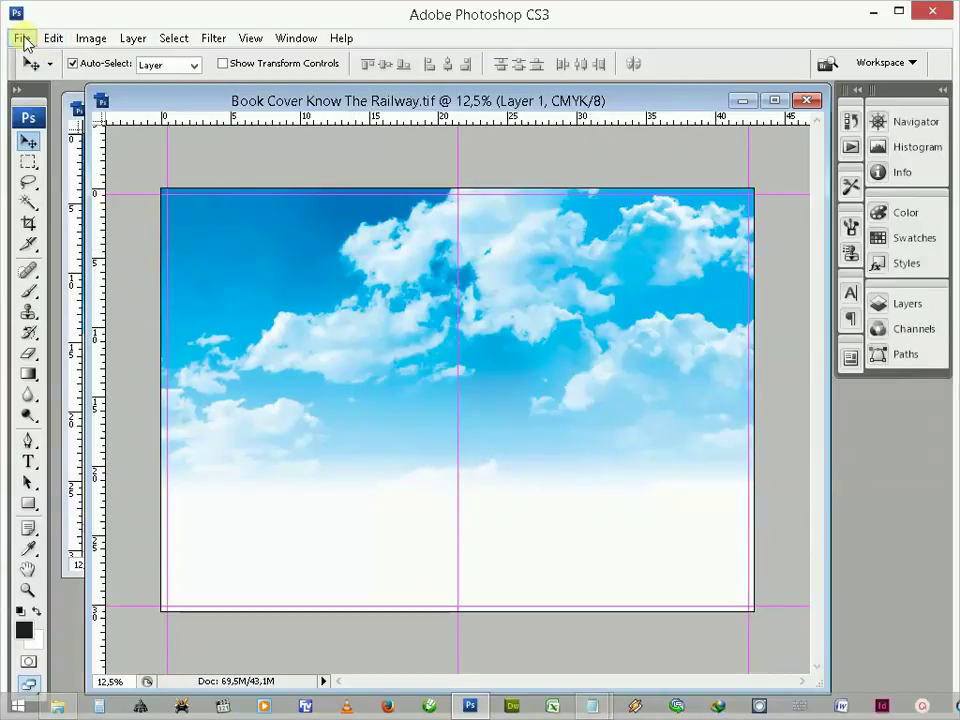
click(69, 111)
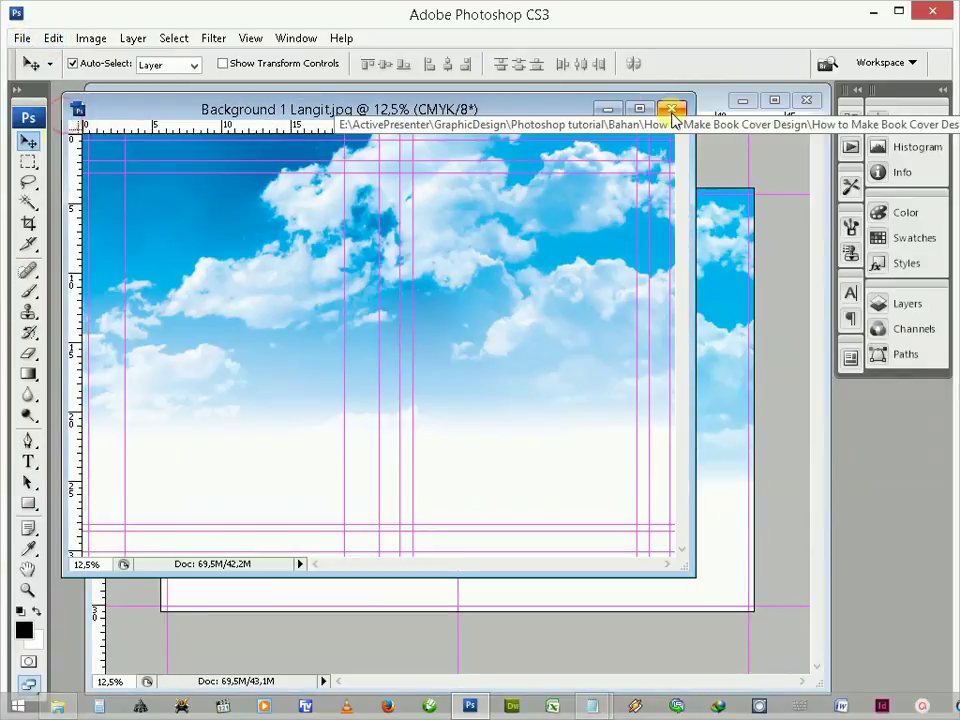
click(670, 108)
Step: Add Background 2 padang rumput.tif as a grass layer at the cover's bottom, closing its source
click(21, 38)
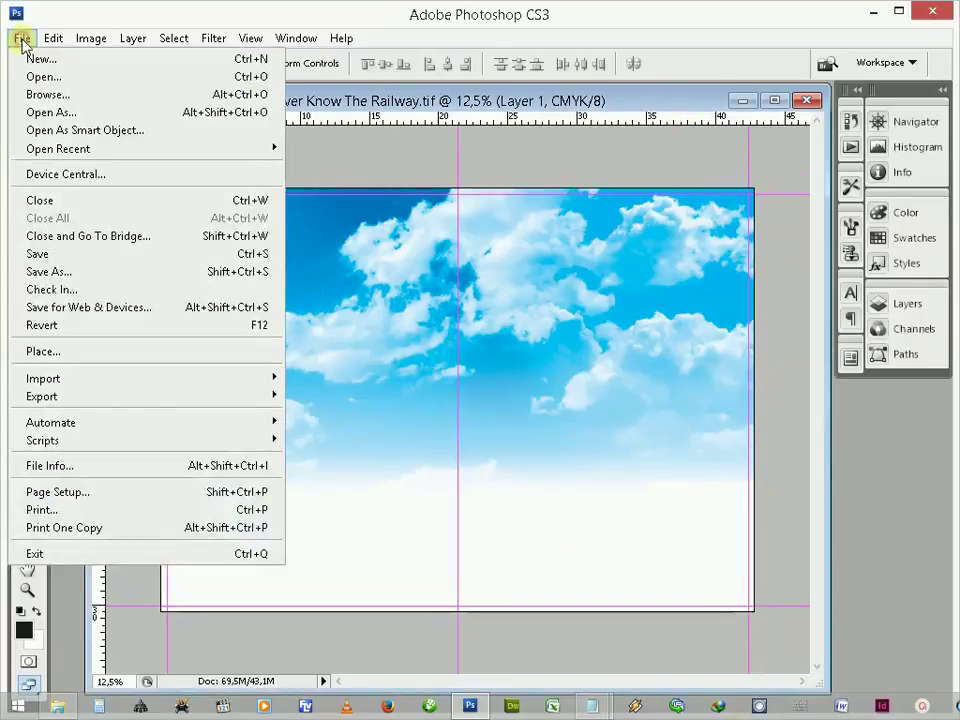
click(35, 77)
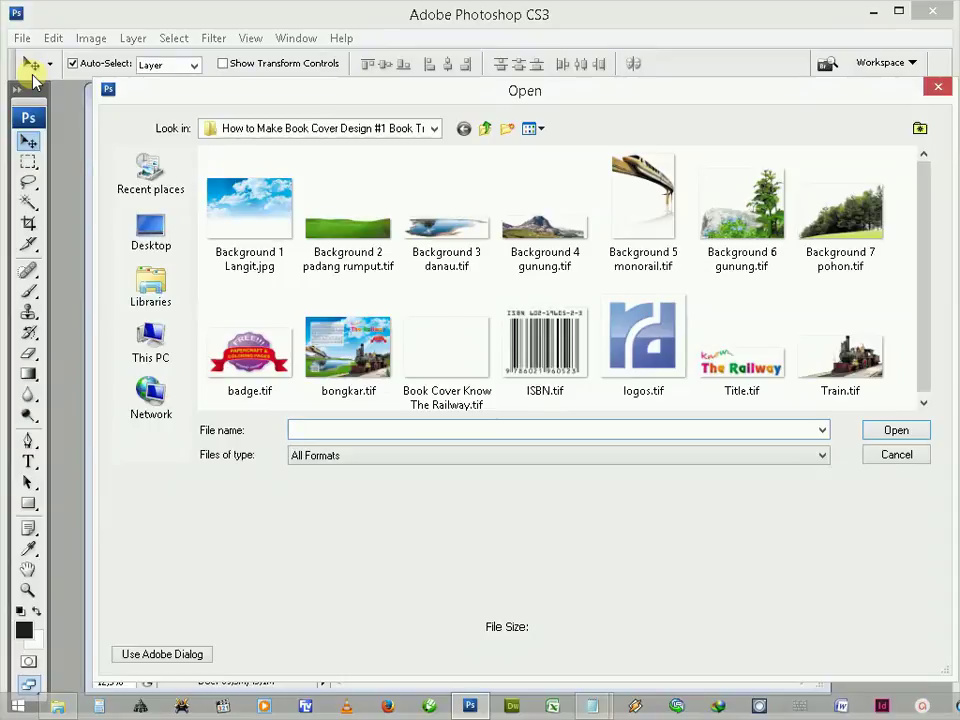
double_click(333, 228)
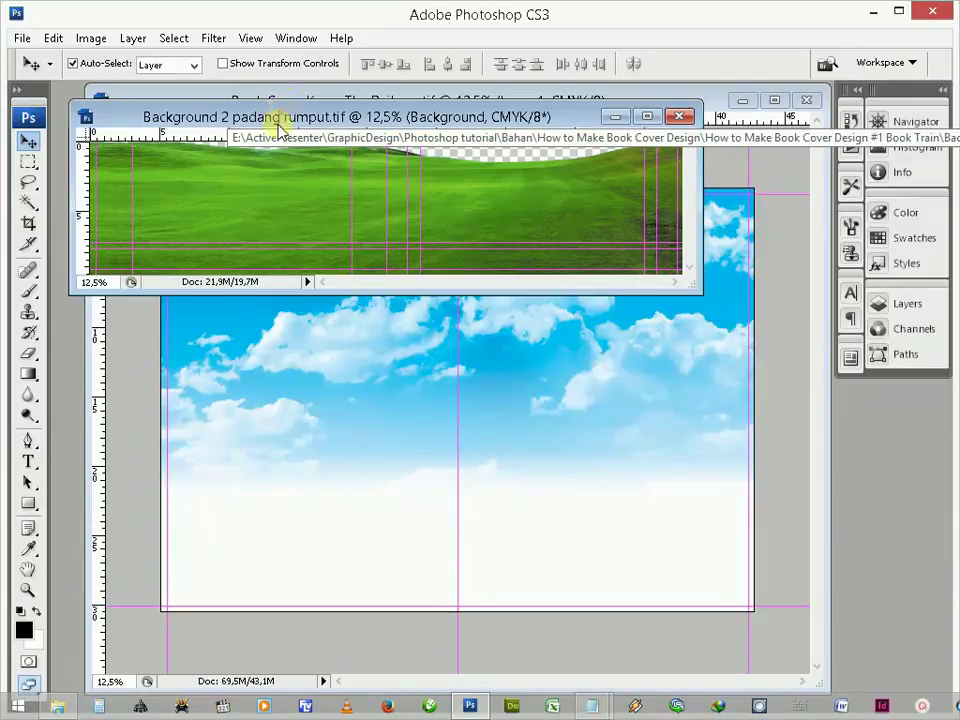
drag(278, 120, 262, 190)
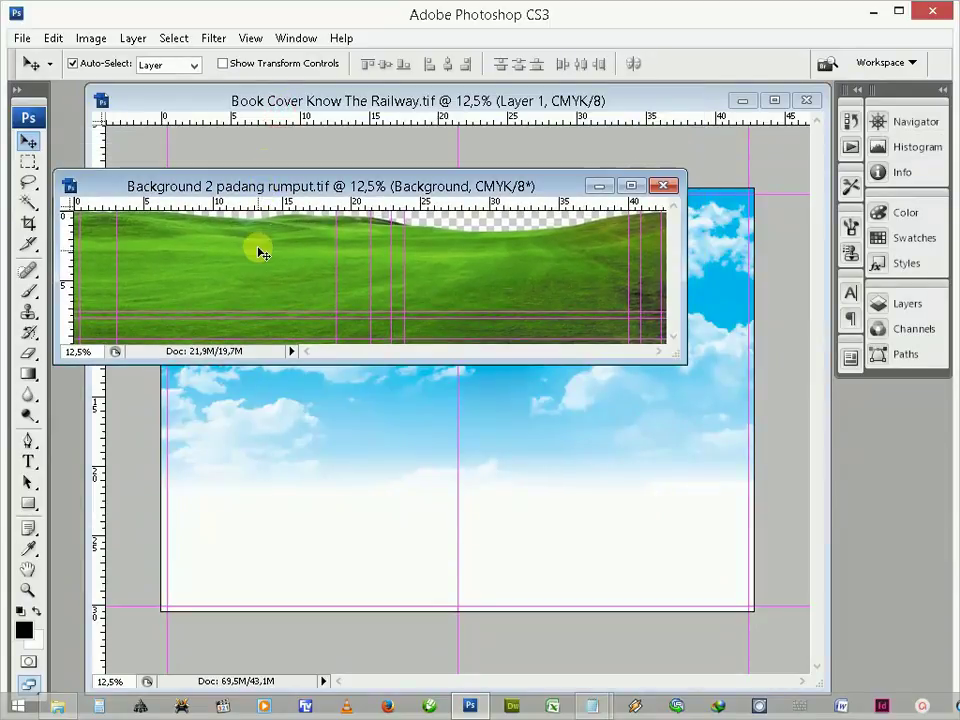
drag(258, 253, 328, 392)
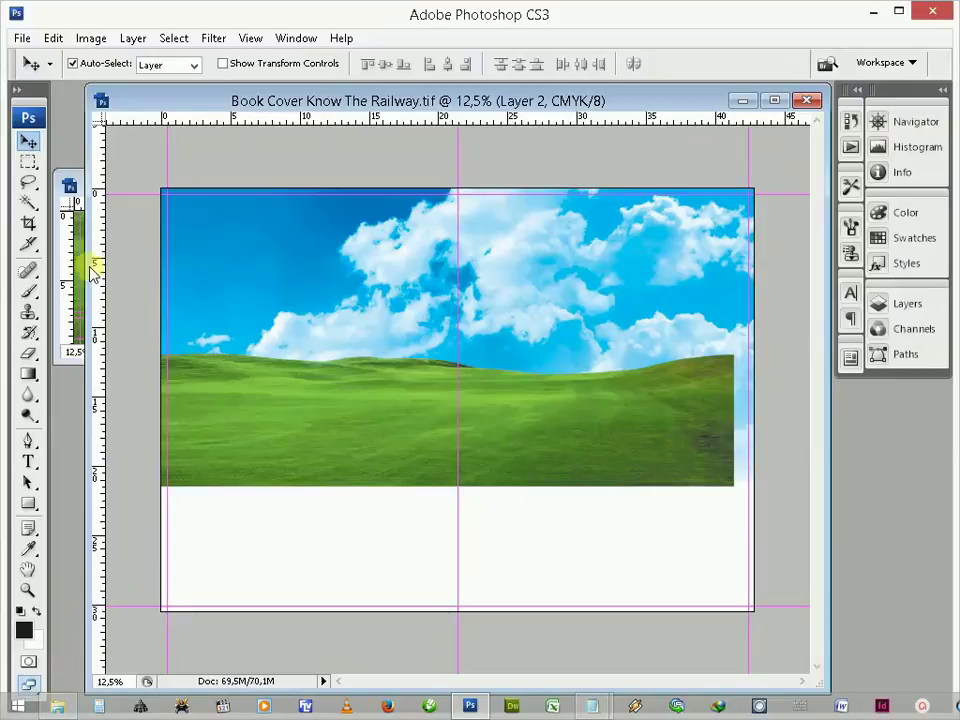
click(78, 263)
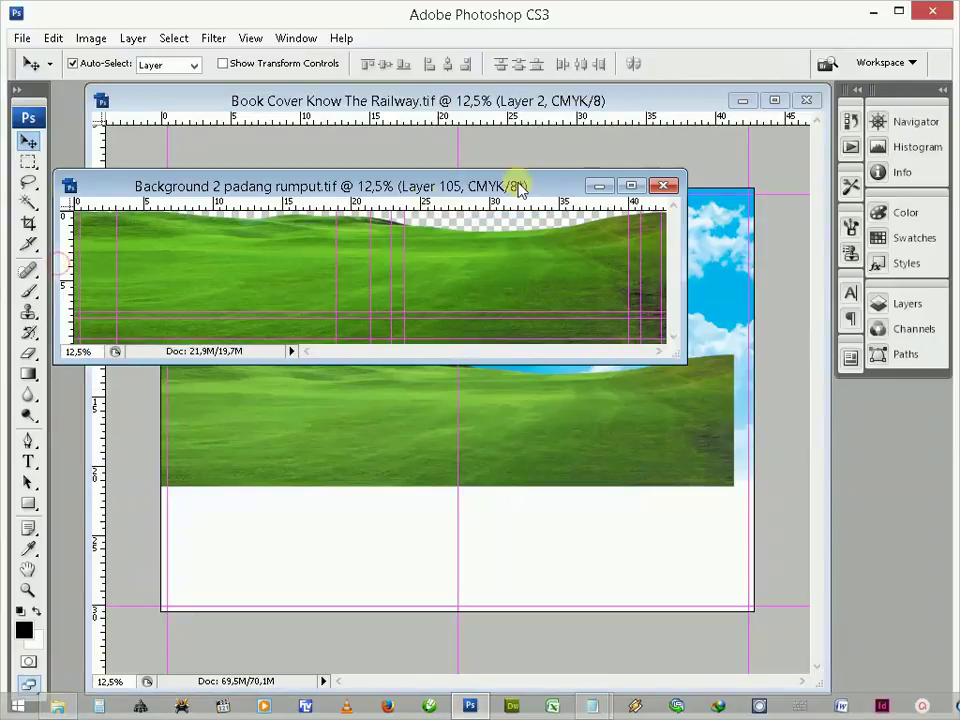
click(660, 186)
mouse_move(521, 414)
mouse_down()
mouse_move(549, 525)
mouse_move(541, 548)
mouse_up()
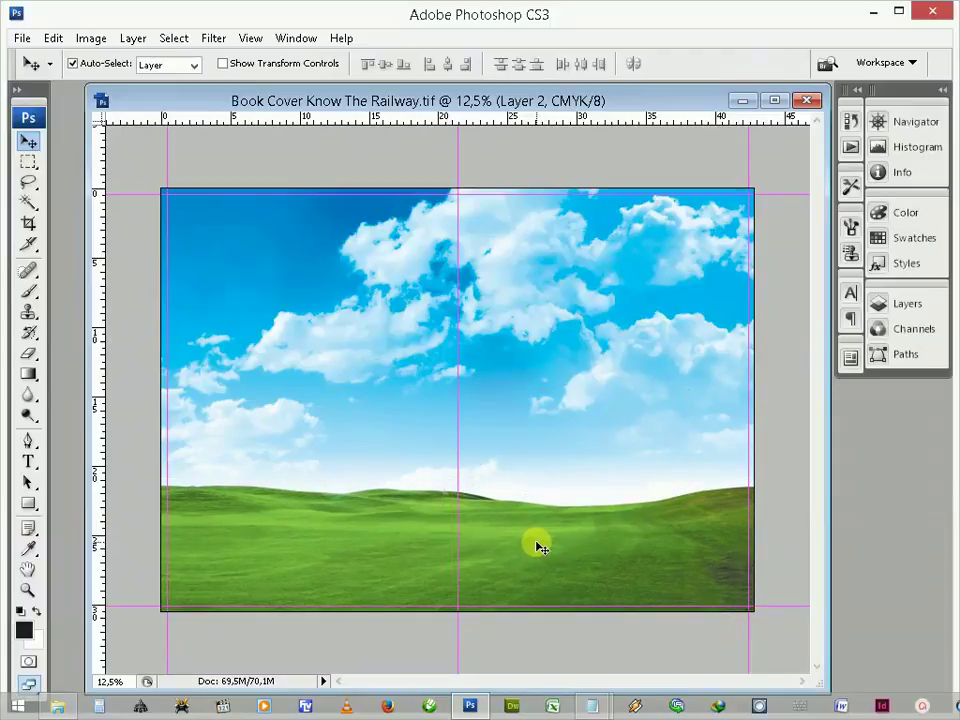
Step: Add Background 3 danau.tif as a lake layer on the meadow's lower left, closing its source
click(20, 38)
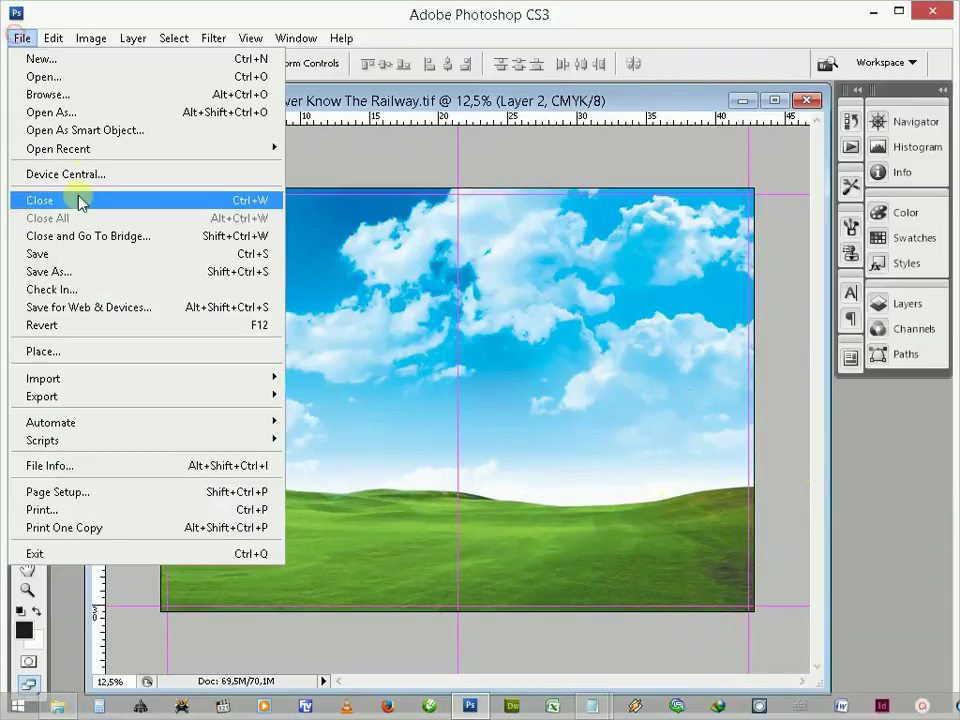
click(80, 78)
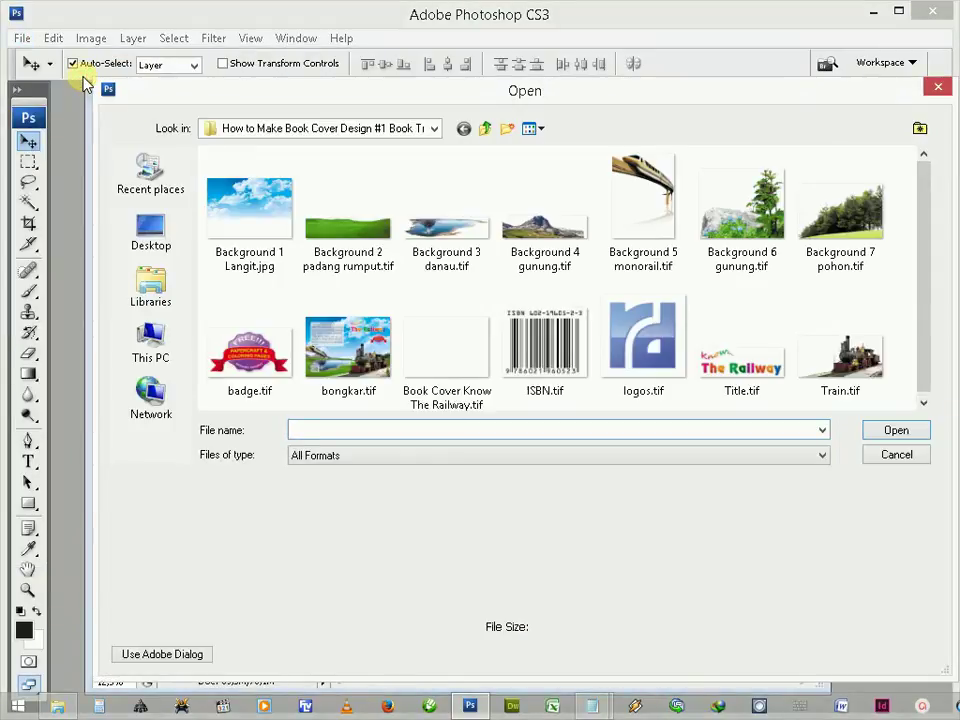
click(458, 235)
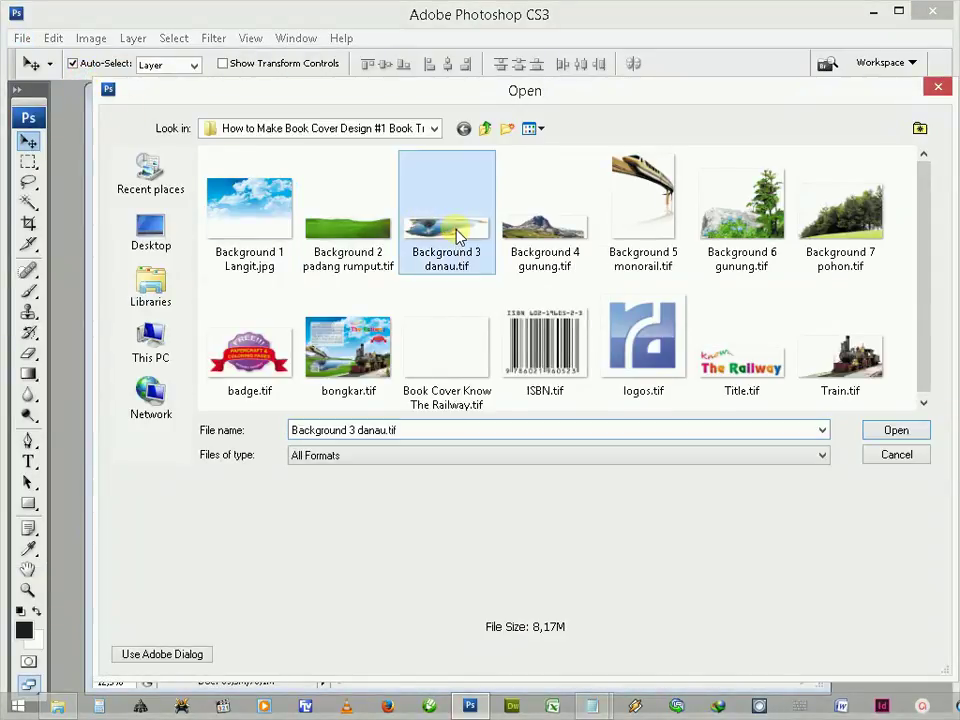
double_click(458, 235)
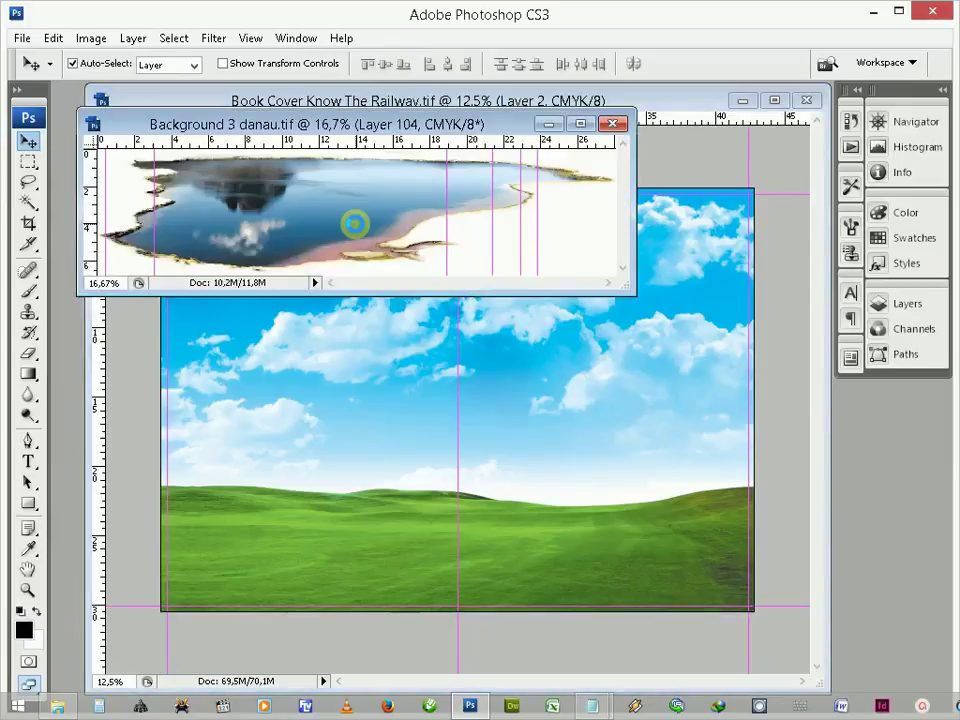
drag(254, 211, 316, 333)
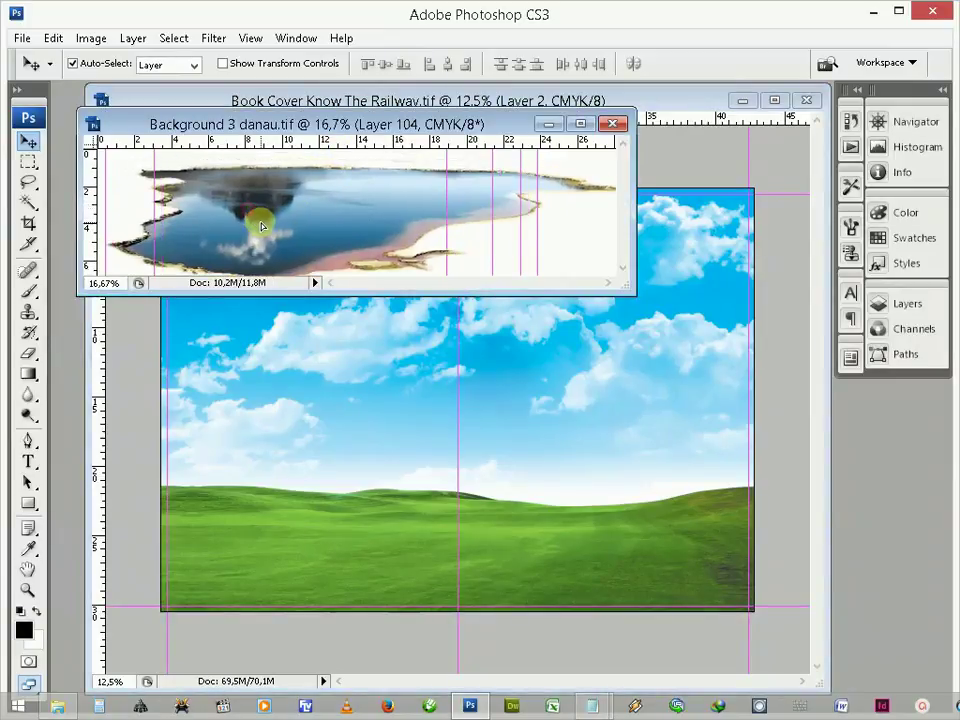
drag(344, 425, 338, 416)
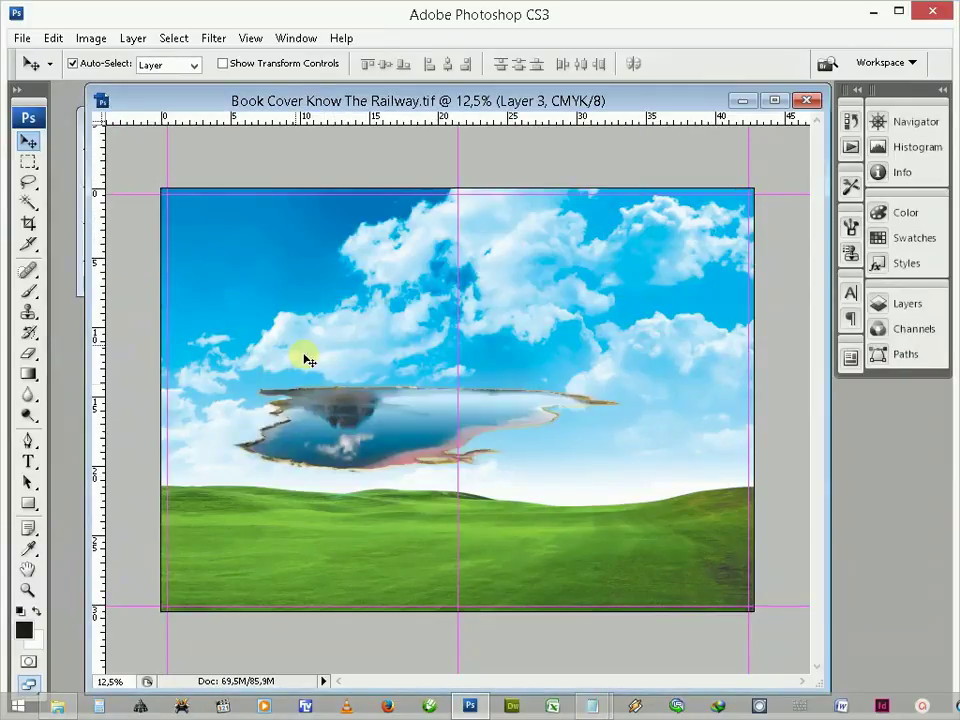
click(76, 207)
click(617, 124)
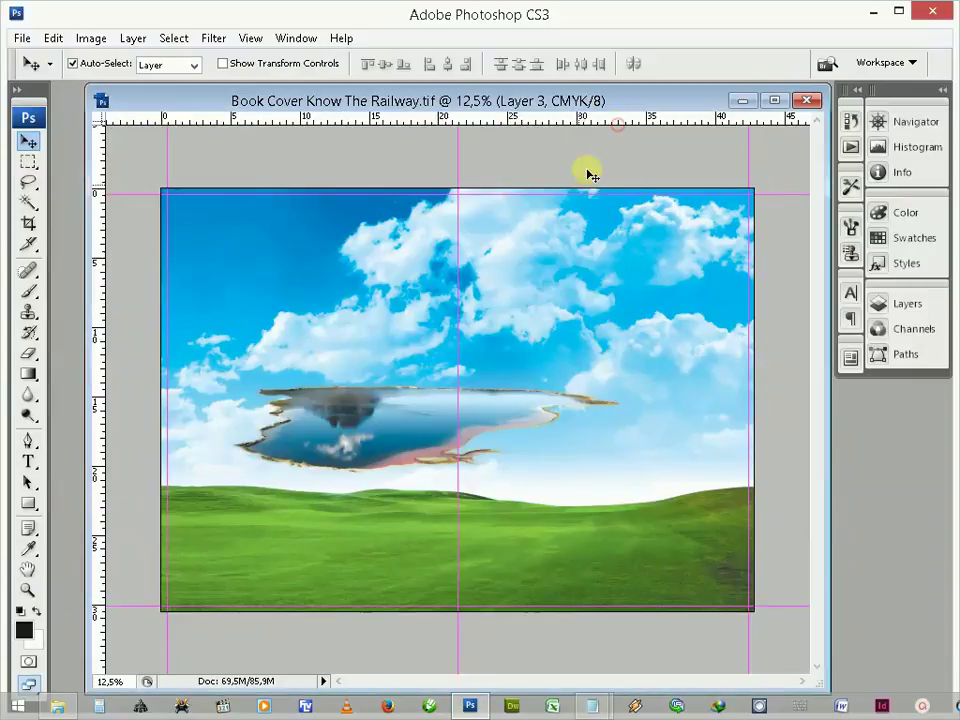
drag(437, 424, 360, 546)
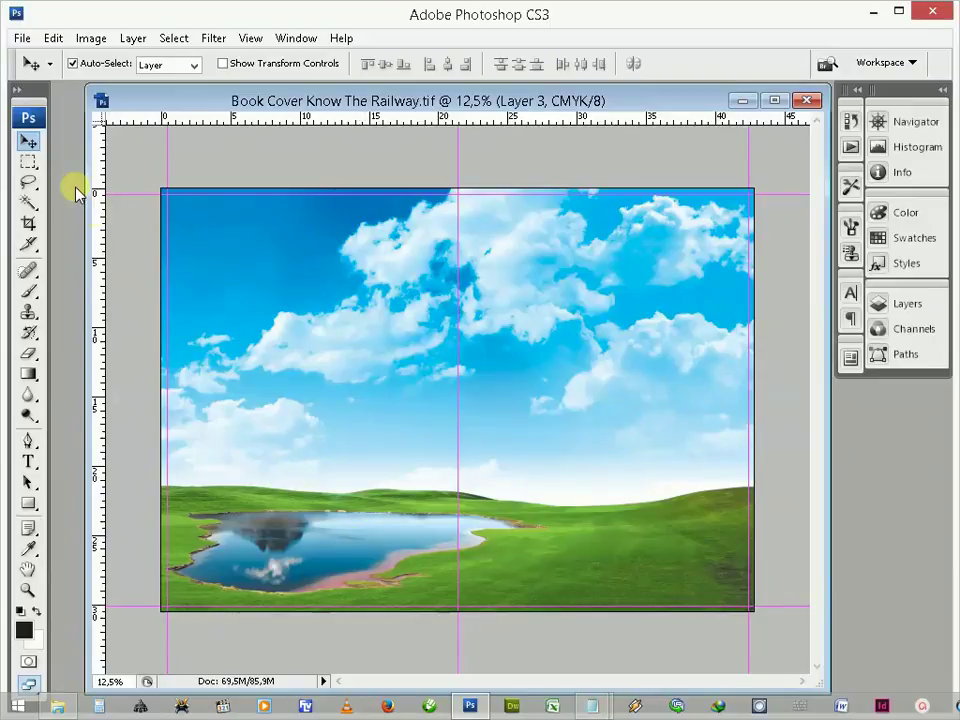
Step: Add the mountain from Background 4 gunung.tif and position it on the horizon at left
click(24, 38)
click(33, 76)
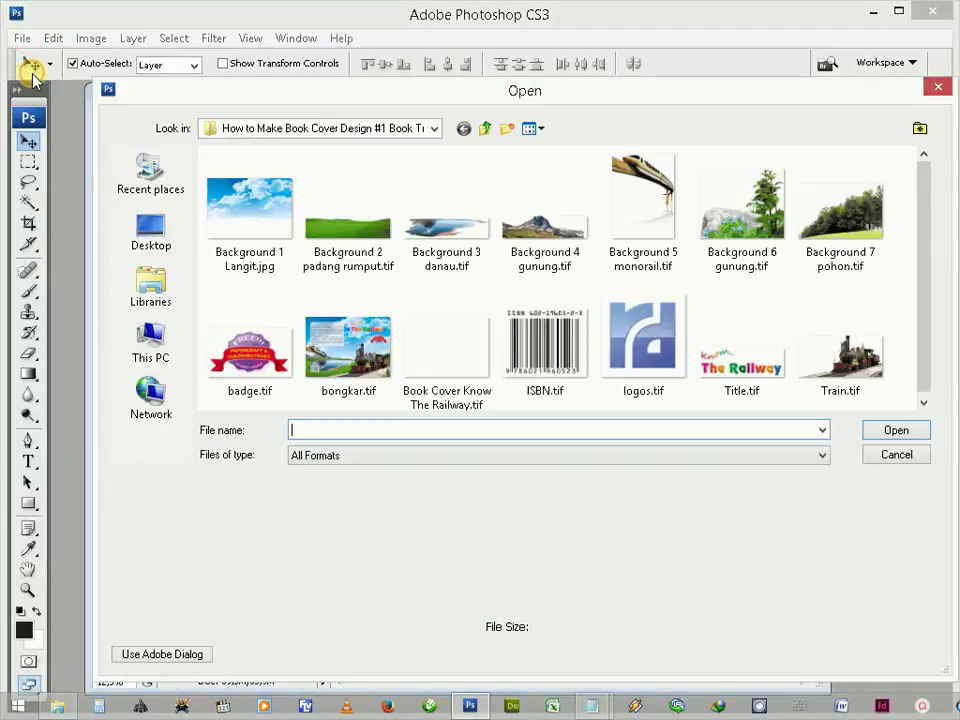
double_click(546, 230)
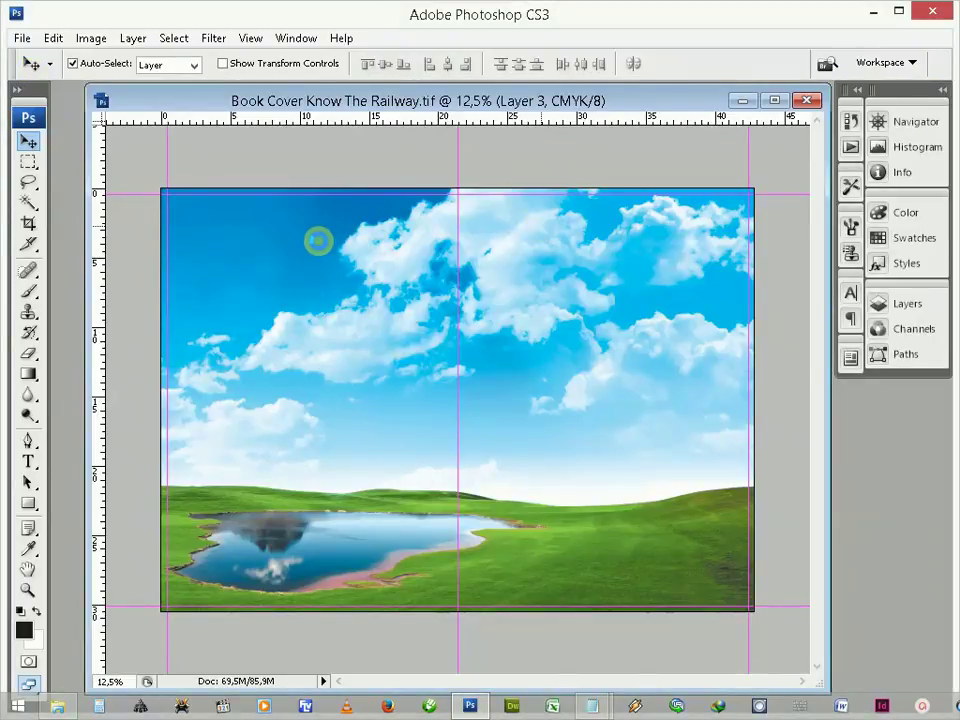
drag(316, 135, 295, 155)
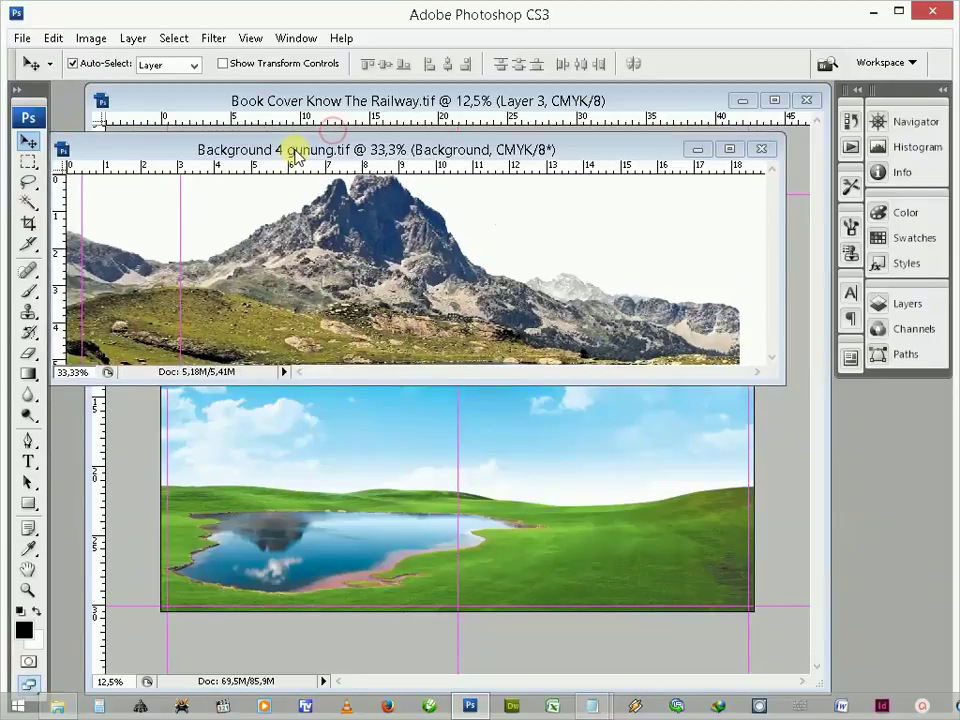
drag(96, 317, 244, 439)
click(62, 235)
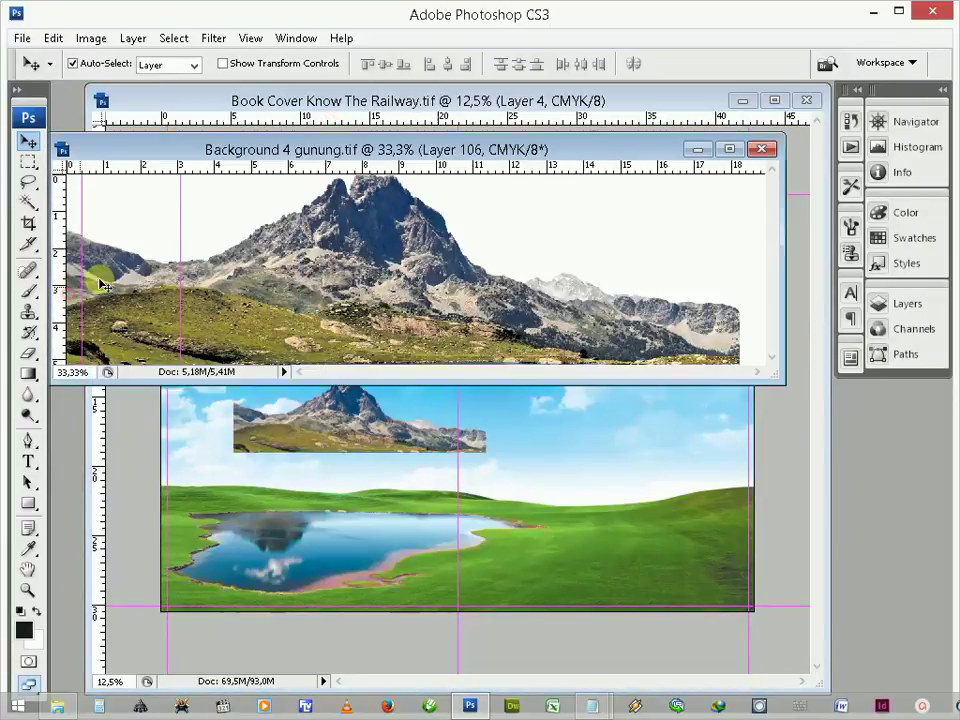
click(760, 147)
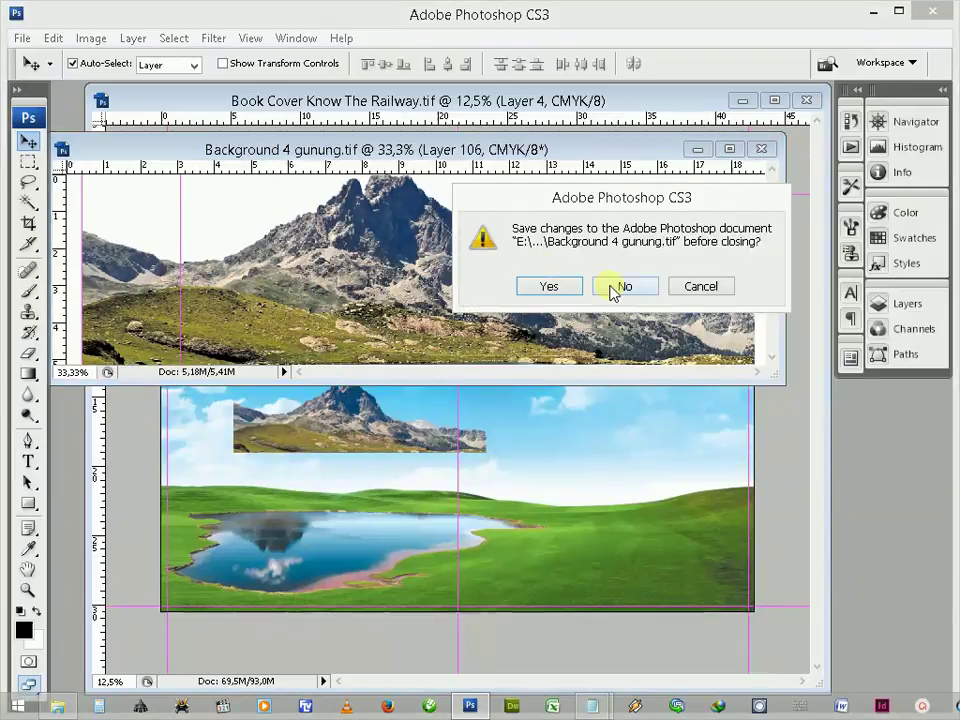
click(620, 287)
mouse_move(289, 432)
mouse_down()
mouse_move(271, 477)
mouse_move(218, 485)
mouse_up()
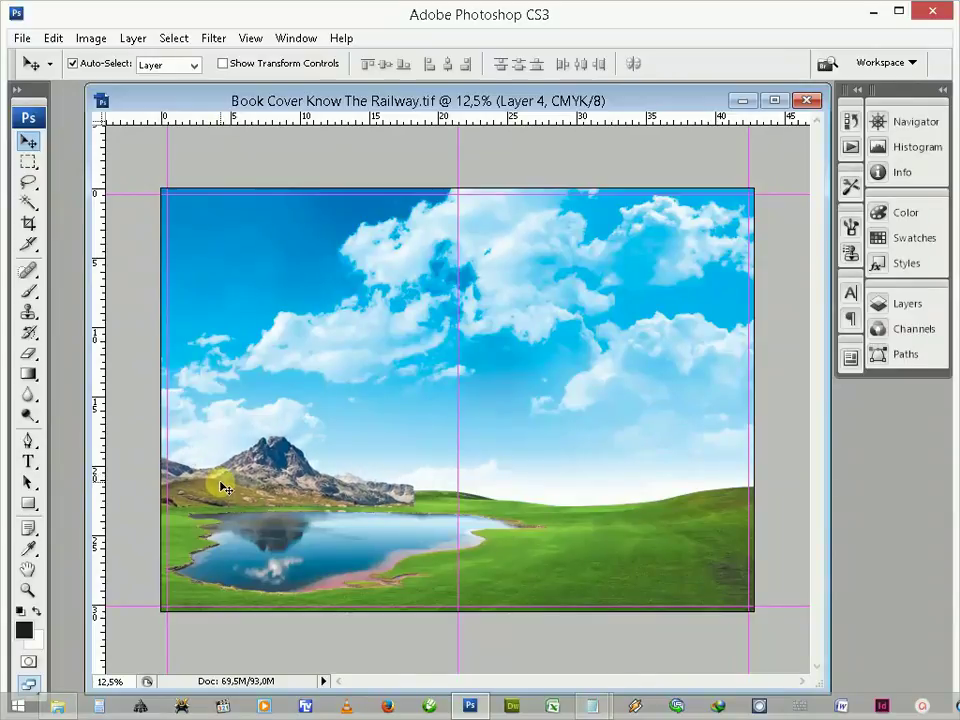
key(shift+Down)
key(shift+Down)
key(shift+Down)
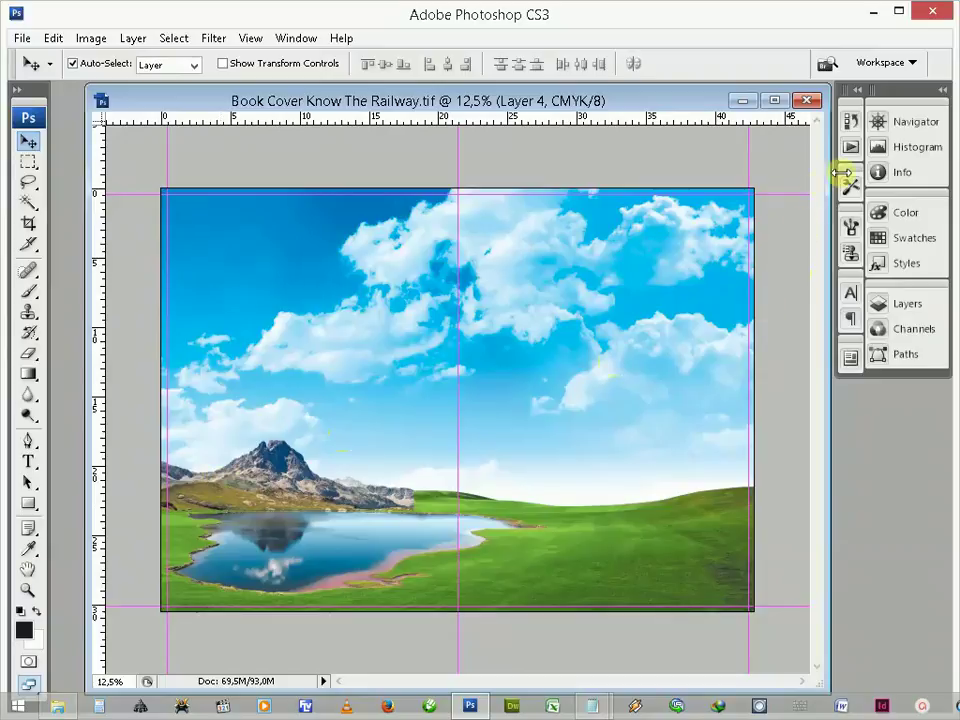
Step: Expand the docked panels and move Layer 4 below Layer 2 in the Layers panel
click(899, 312)
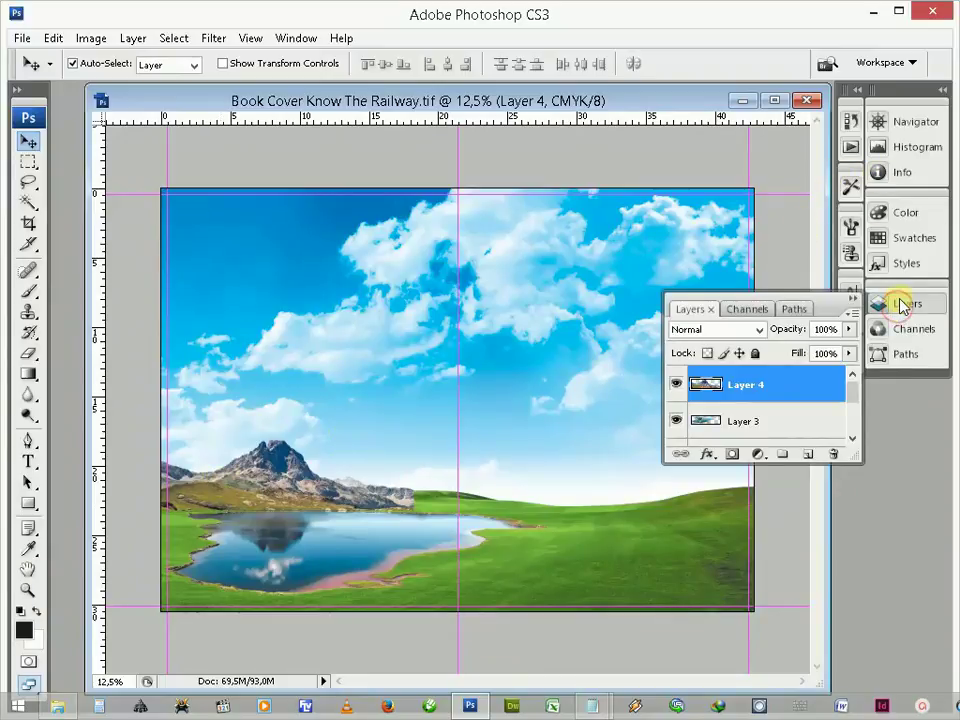
click(942, 91)
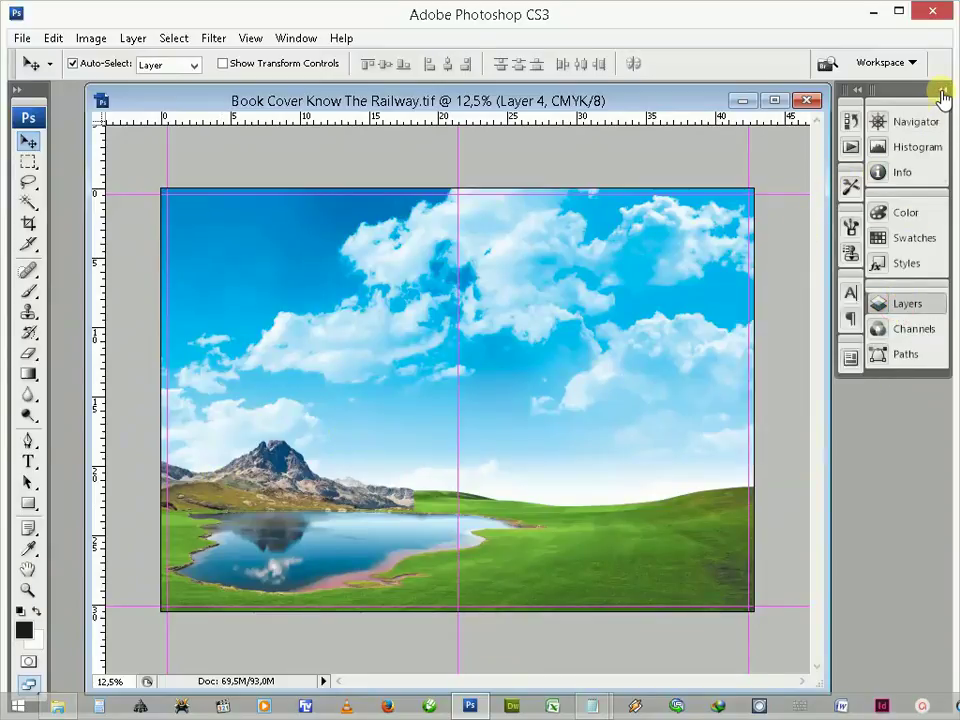
drag(855, 378, 851, 469)
click(397, 243)
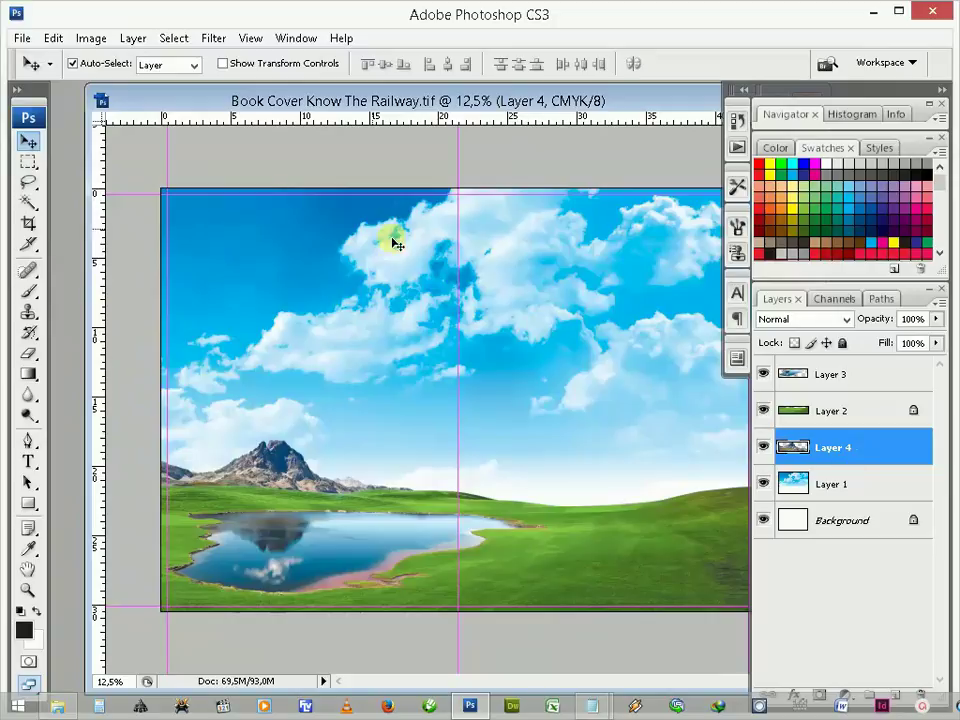
click(22, 38)
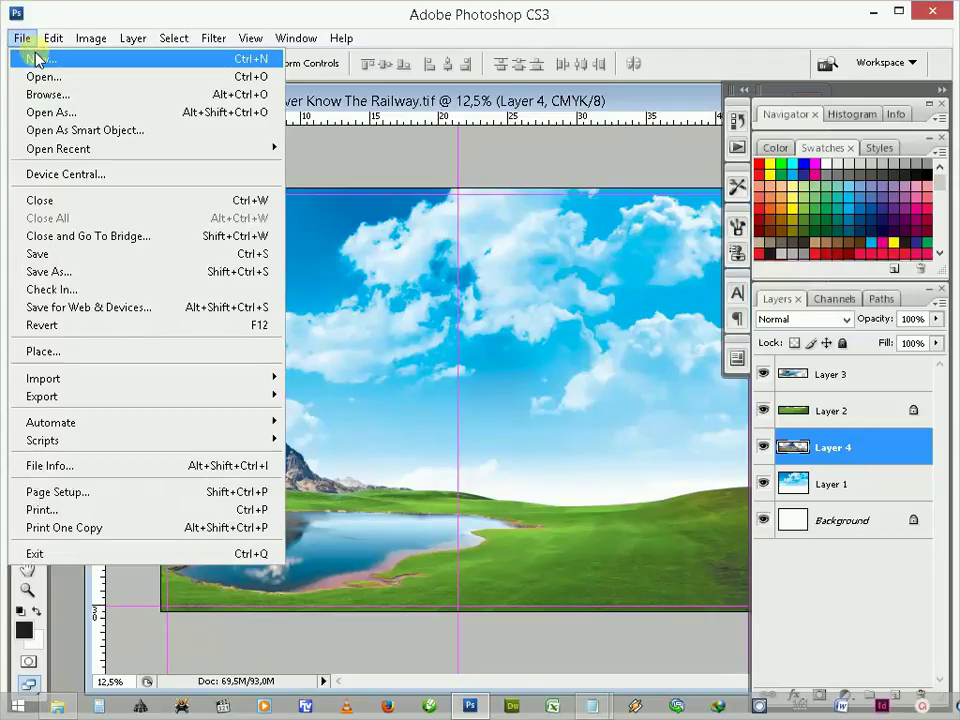
Step: Copy the layers of Background 5 monorail.tif into the book cover
click(40, 76)
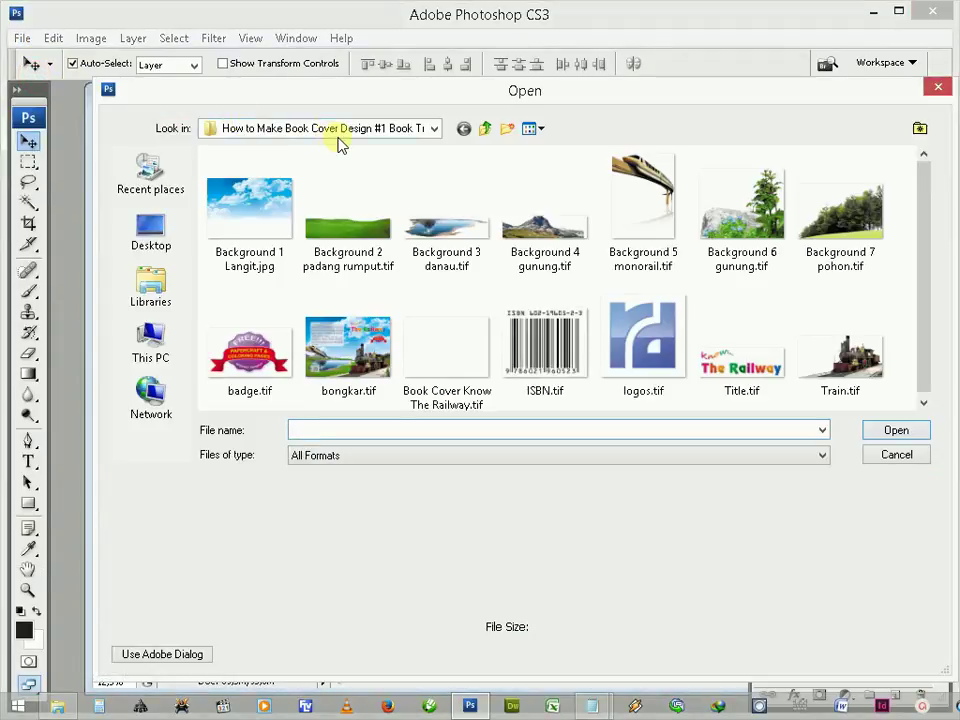
double_click(637, 213)
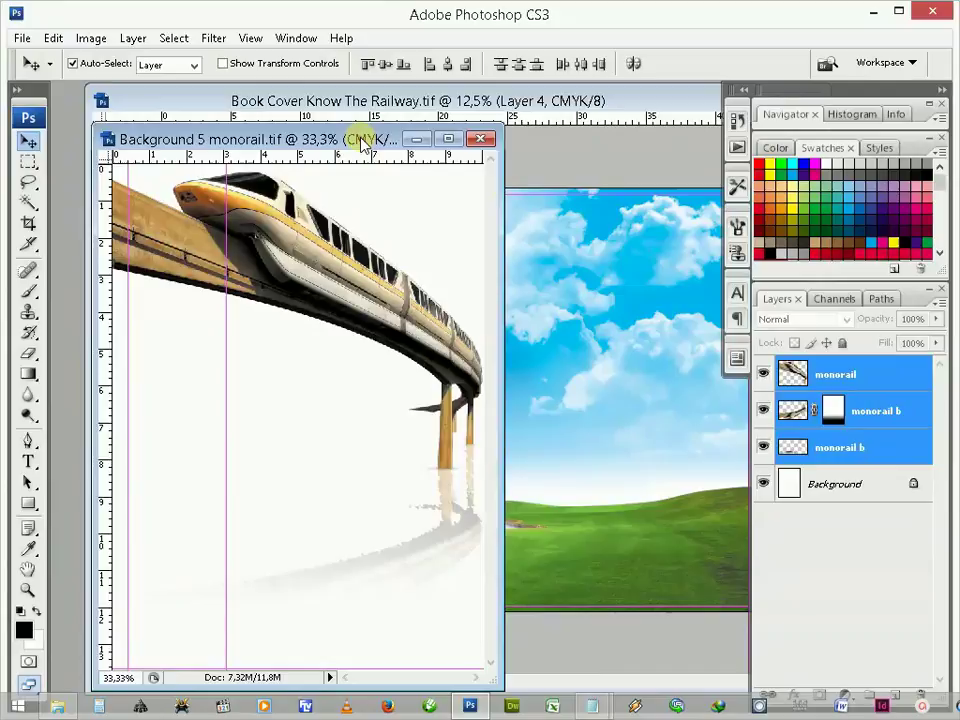
drag(360, 137, 305, 140)
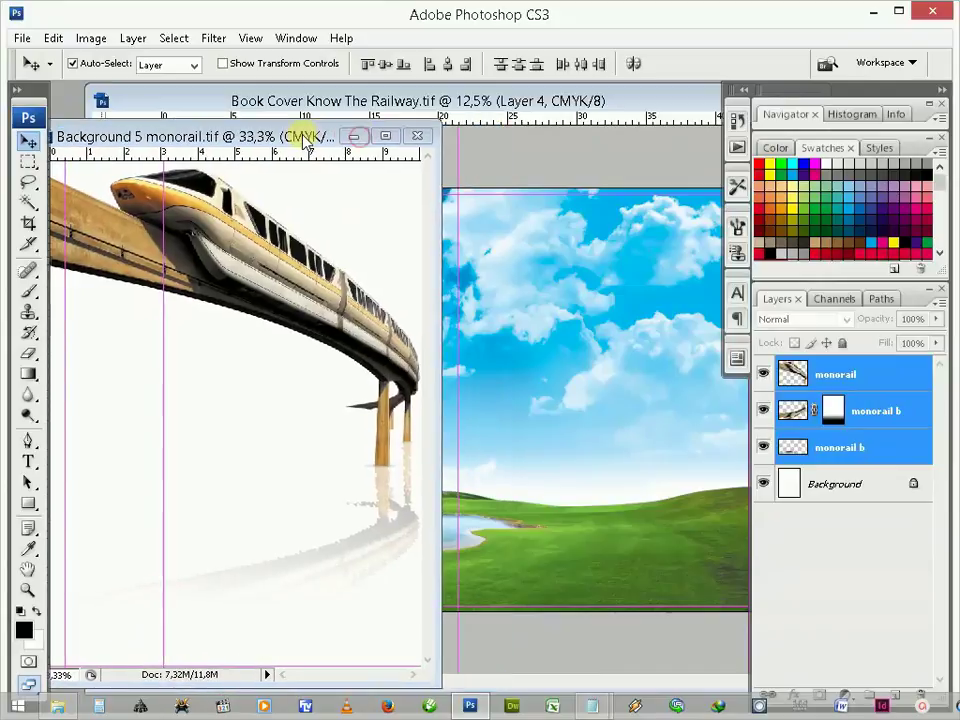
drag(243, 251, 493, 411)
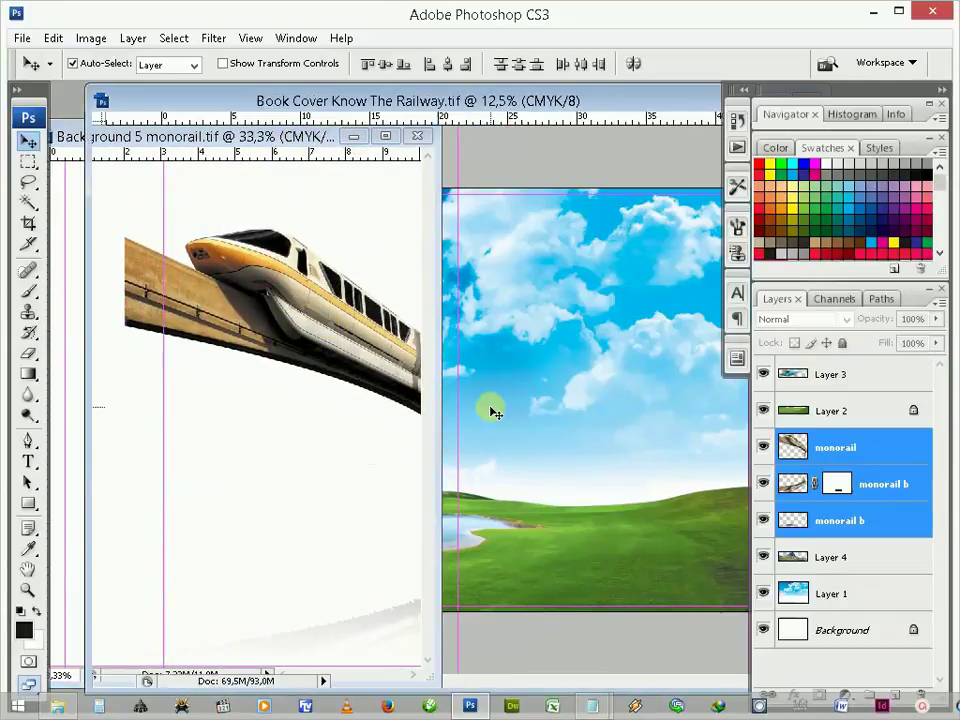
Step: Link the three monorail layers, raise them to the stack's top, and move them left
click(890, 450)
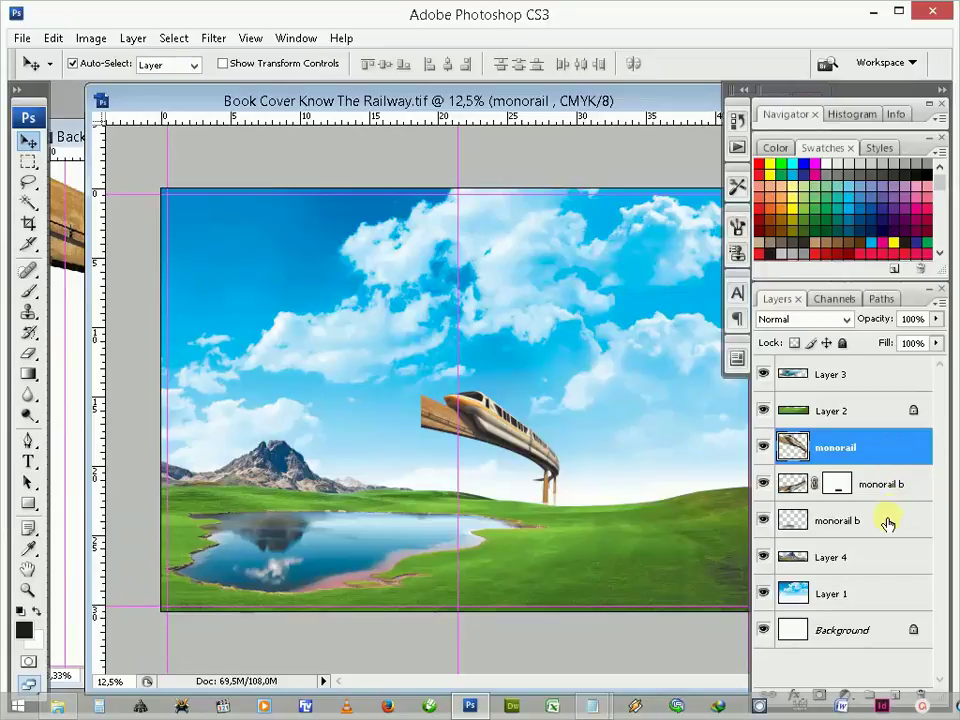
click(888, 520)
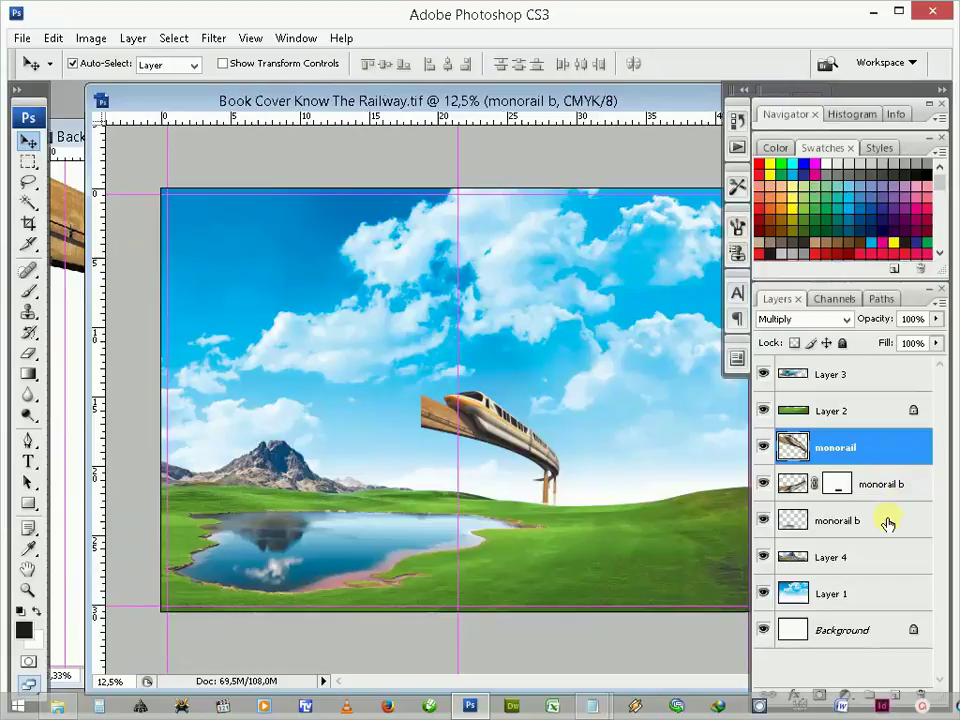
shift+click(892, 455)
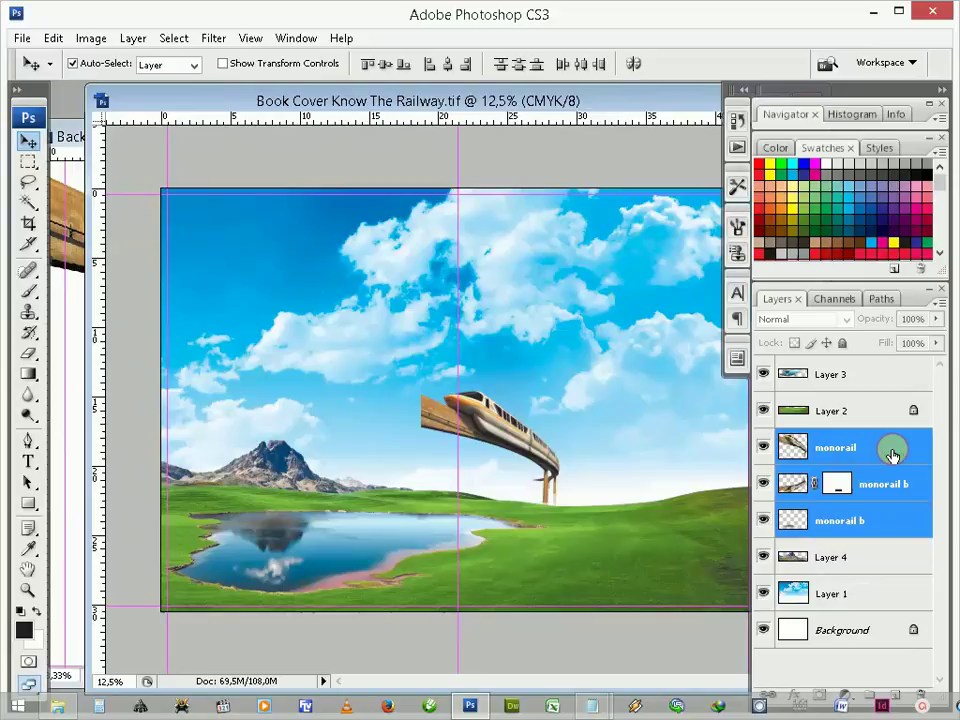
right_click(878, 448)
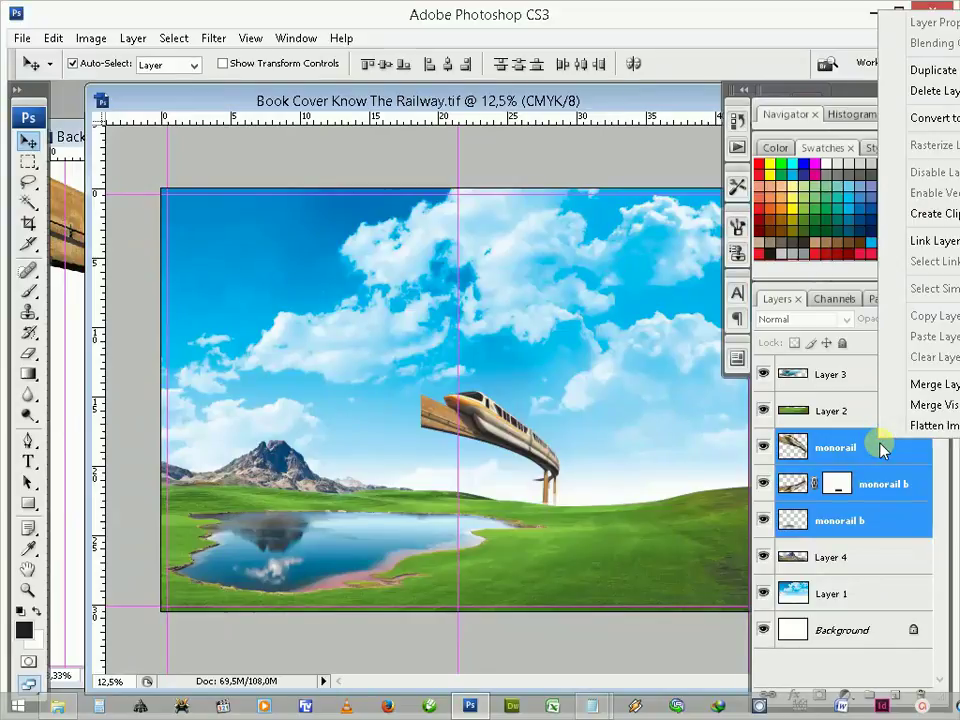
click(932, 241)
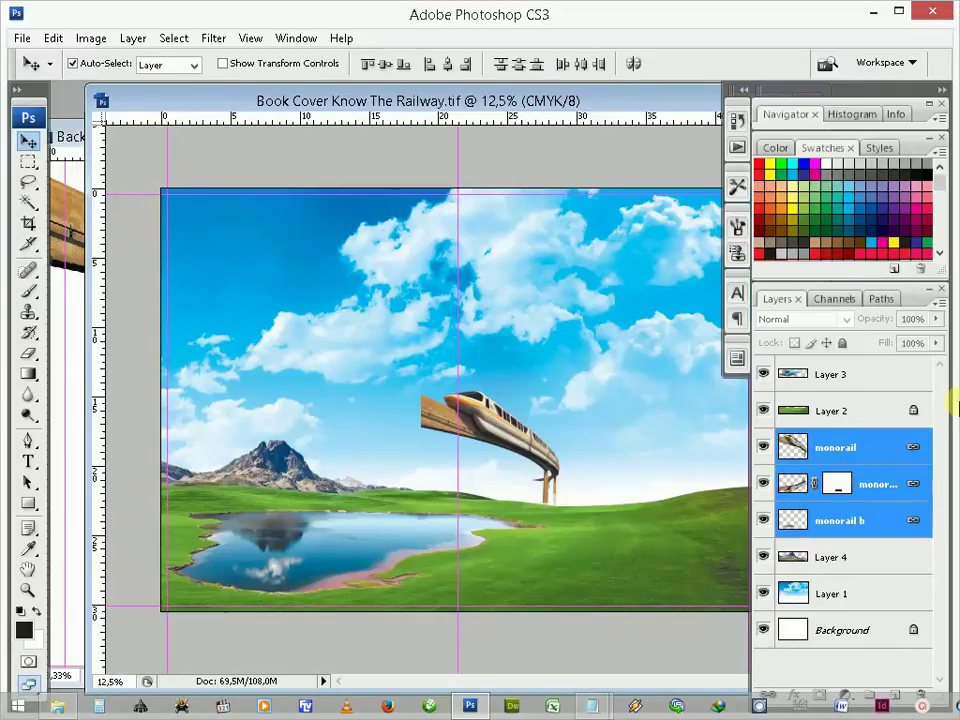
drag(868, 455, 865, 371)
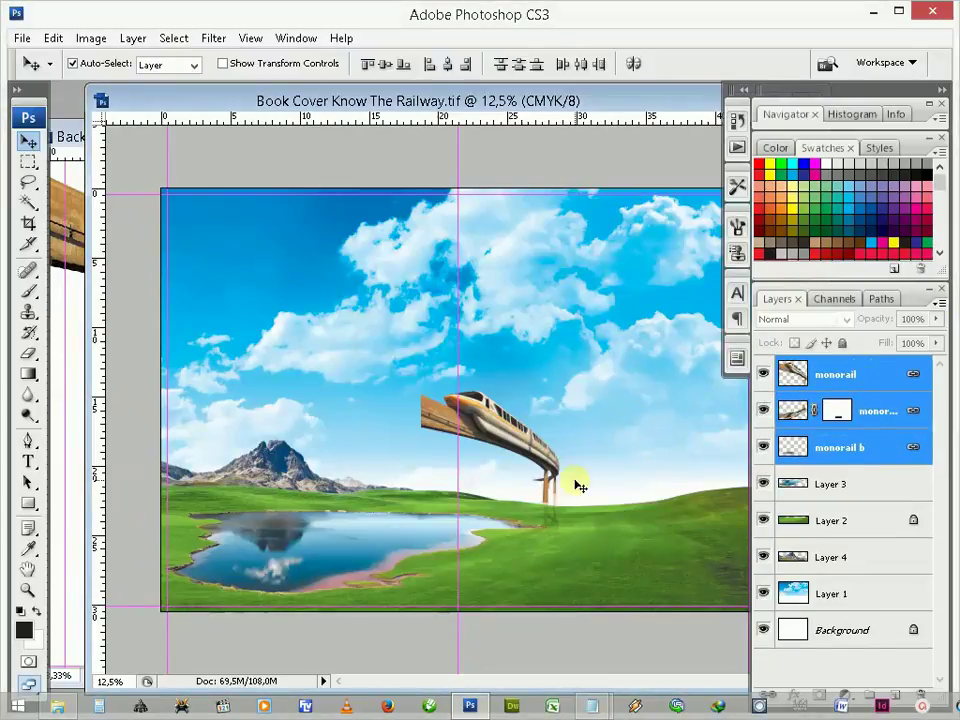
mouse_move(521, 441)
mouse_down()
mouse_move(256, 459)
mouse_move(256, 446)
mouse_up()
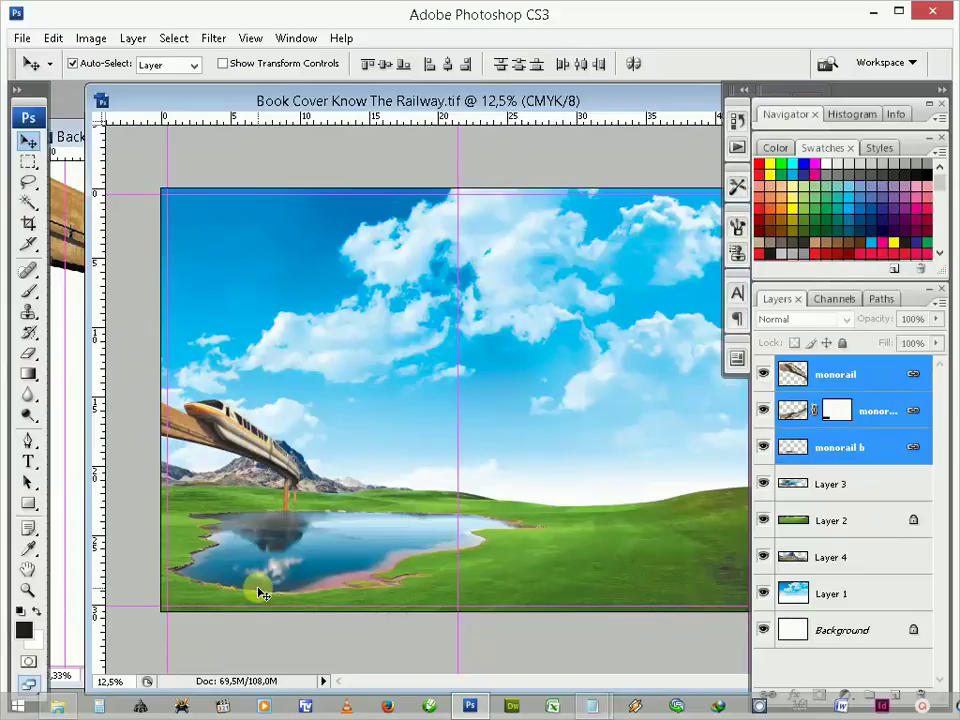
Step: Close the monorail source and re-save the cover as a TIFF, keeping its layers
click(62, 136)
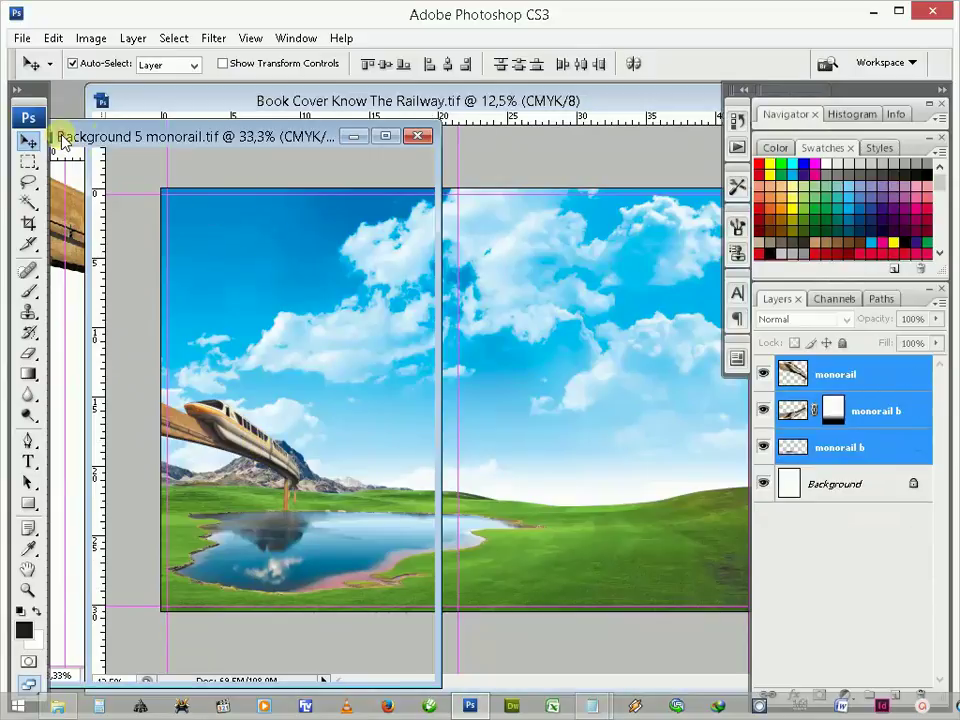
click(418, 137)
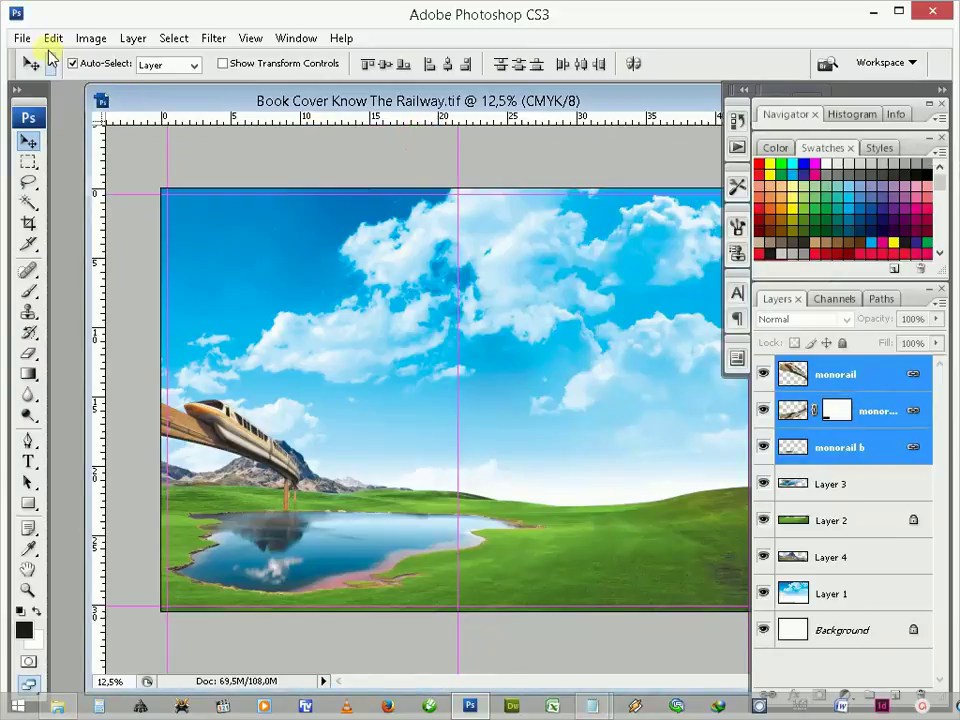
click(22, 39)
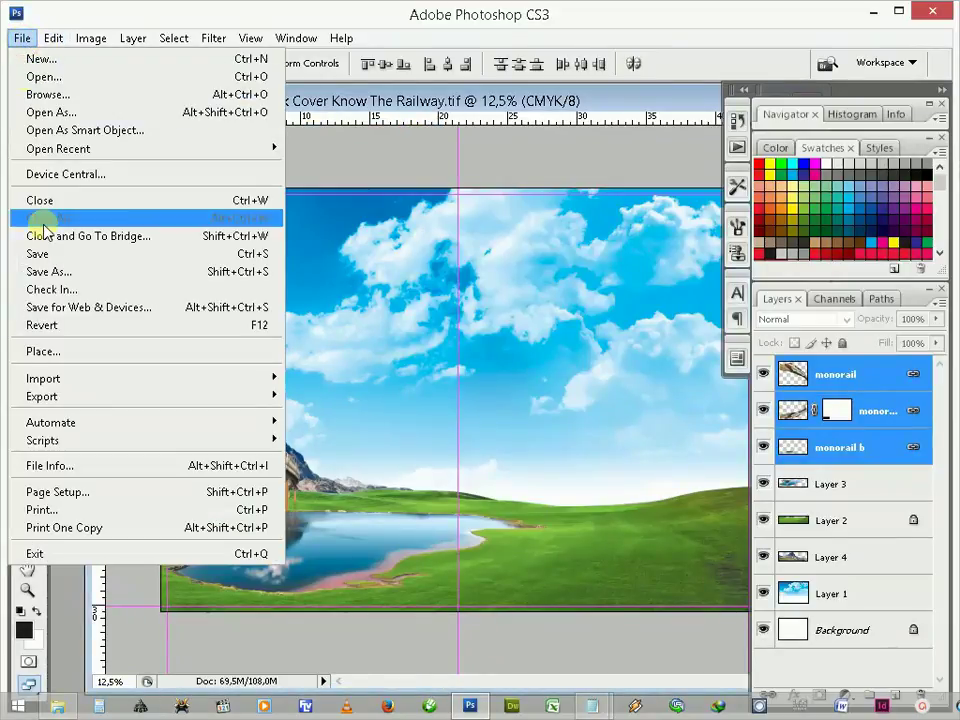
click(47, 253)
click(740, 118)
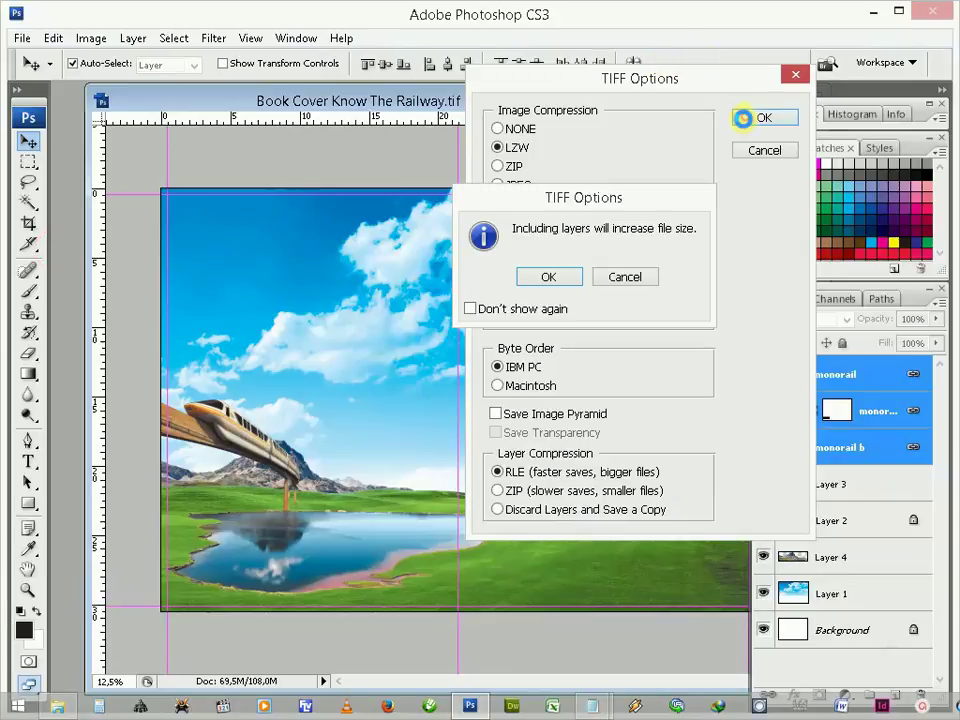
click(545, 279)
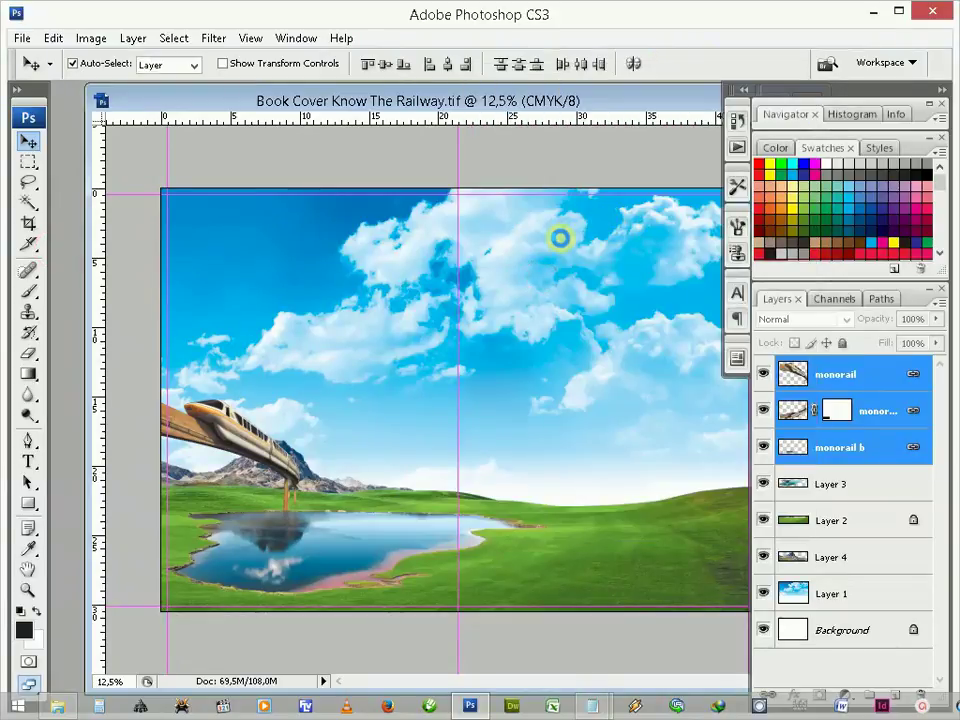
Step: Shrink the cover document window and move it up and to the left
drag(90, 88, 187, 198)
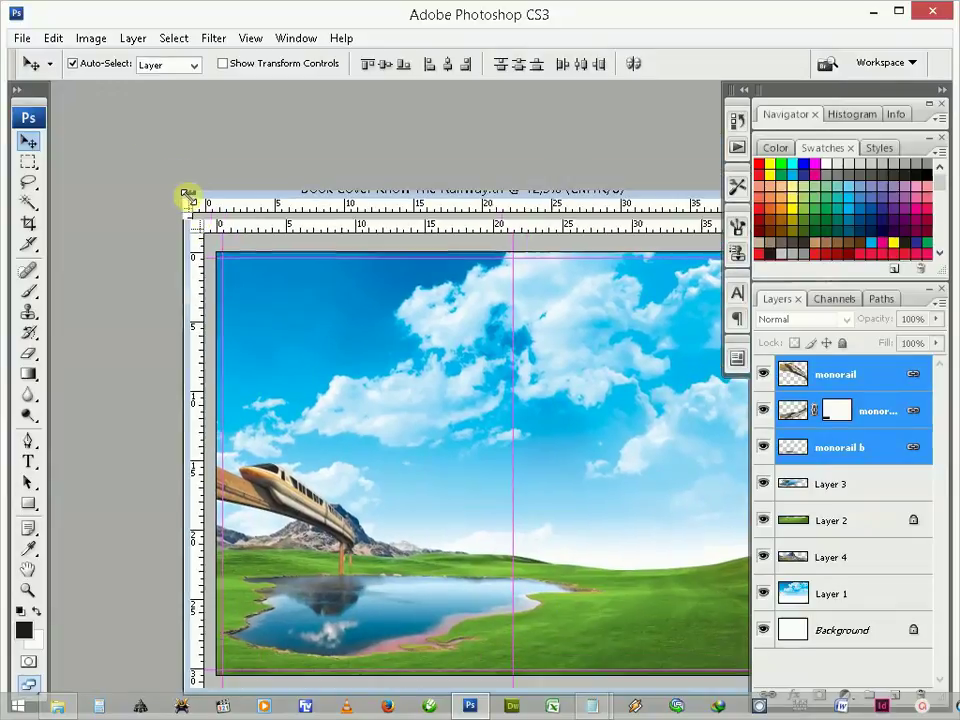
mouse_move(414, 210)
mouse_down()
mouse_move(296, 177)
mouse_move(303, 182)
mouse_up()
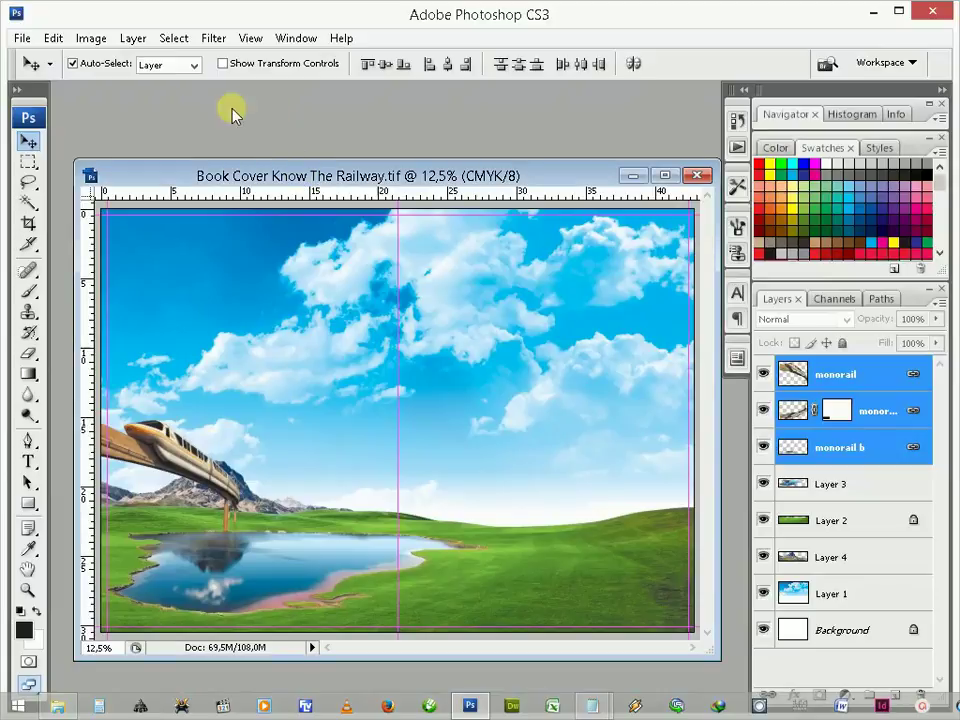
click(22, 40)
Step: Bring the rock-and-tree cut-out from Background 6 gunung.tif in as Layer 5, at bottom-right
click(40, 77)
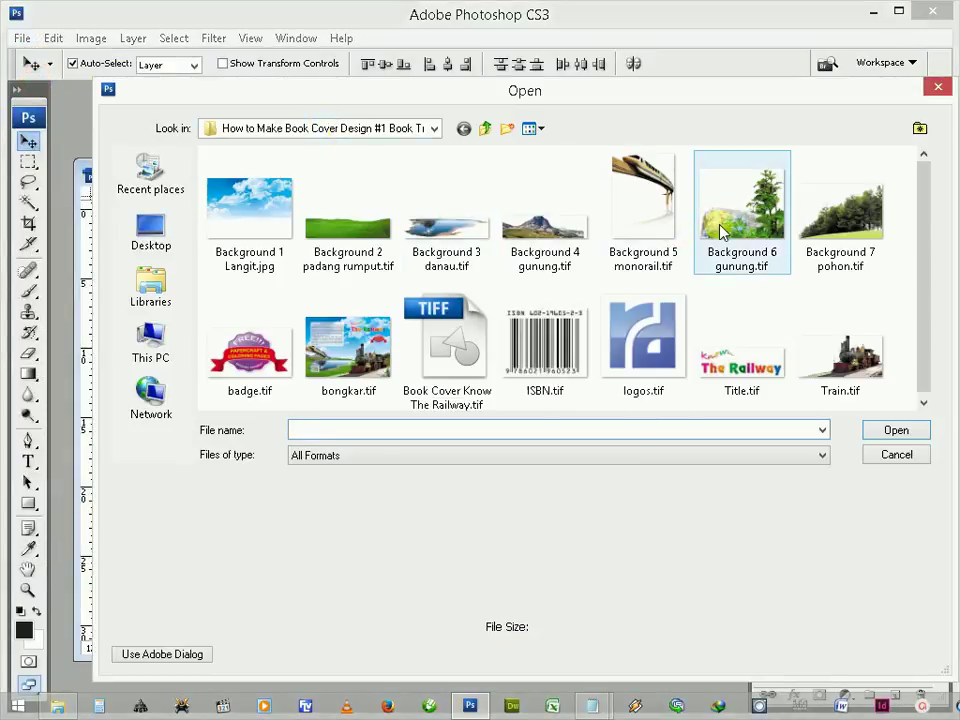
double_click(733, 228)
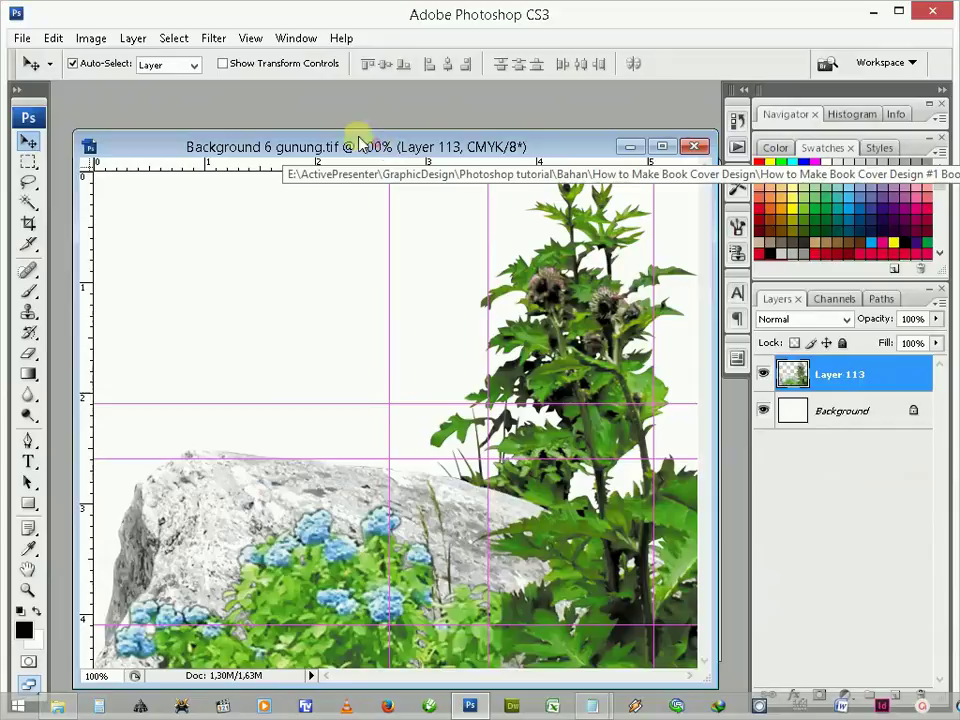
drag(360, 144, 255, 131)
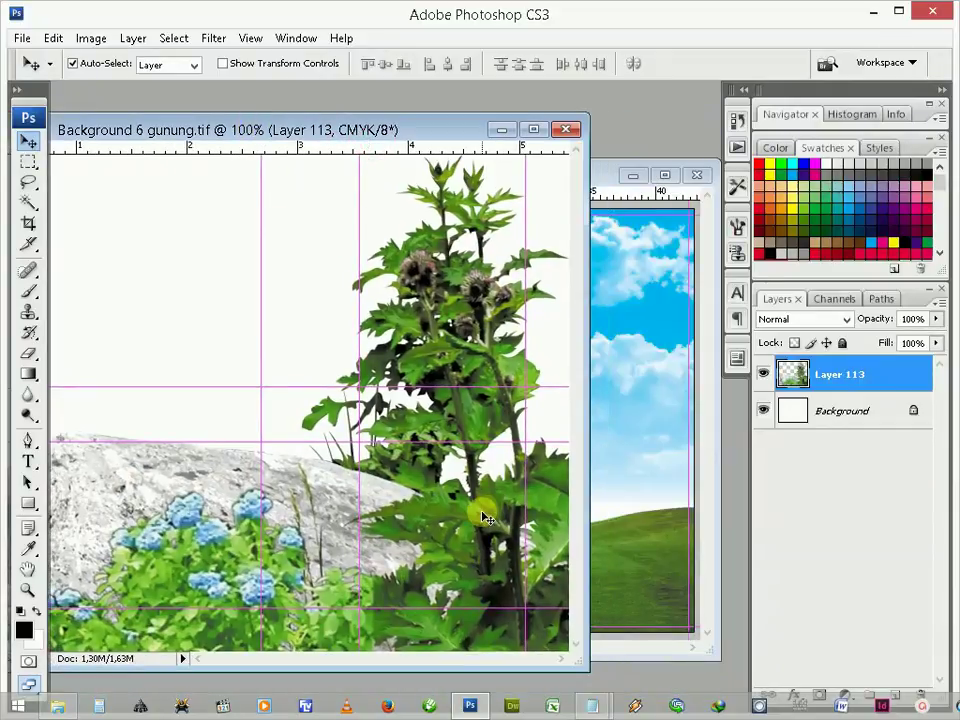
click(628, 522)
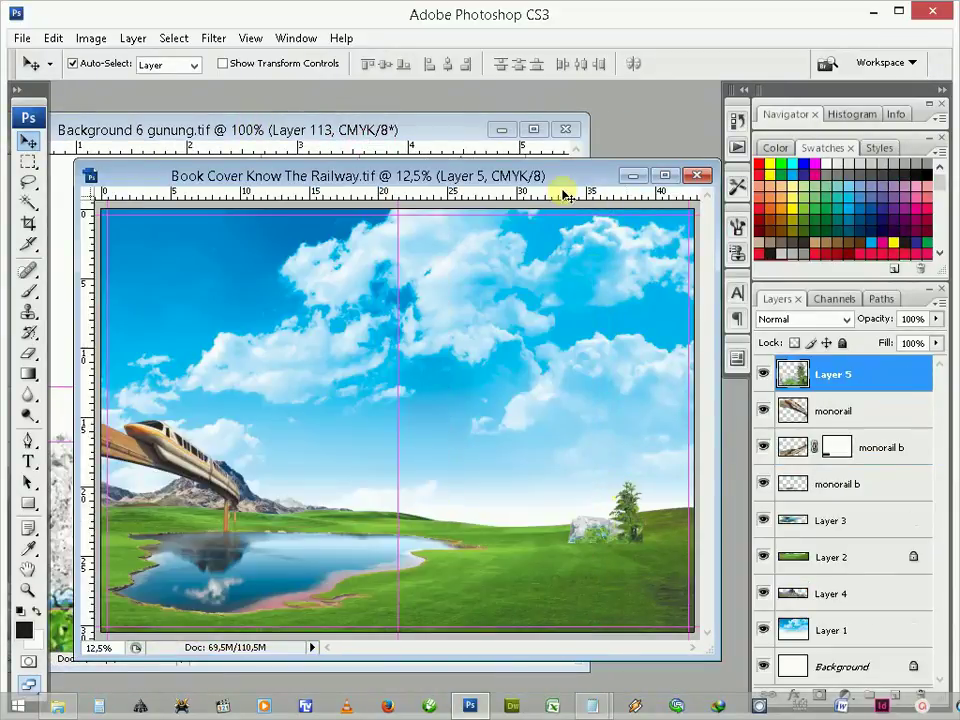
click(565, 129)
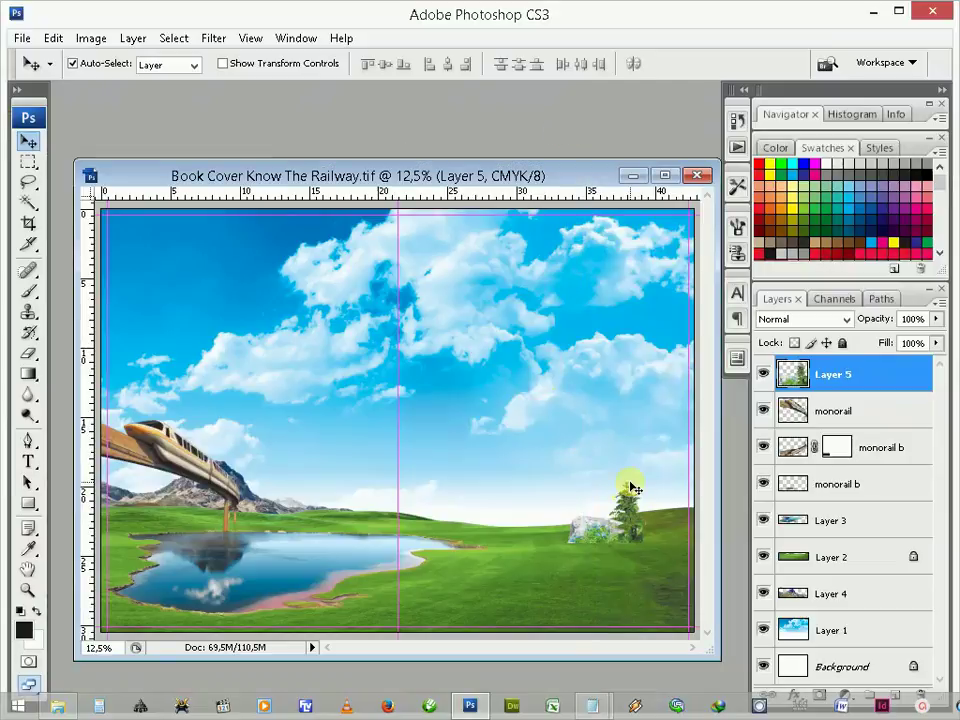
drag(632, 535, 681, 621)
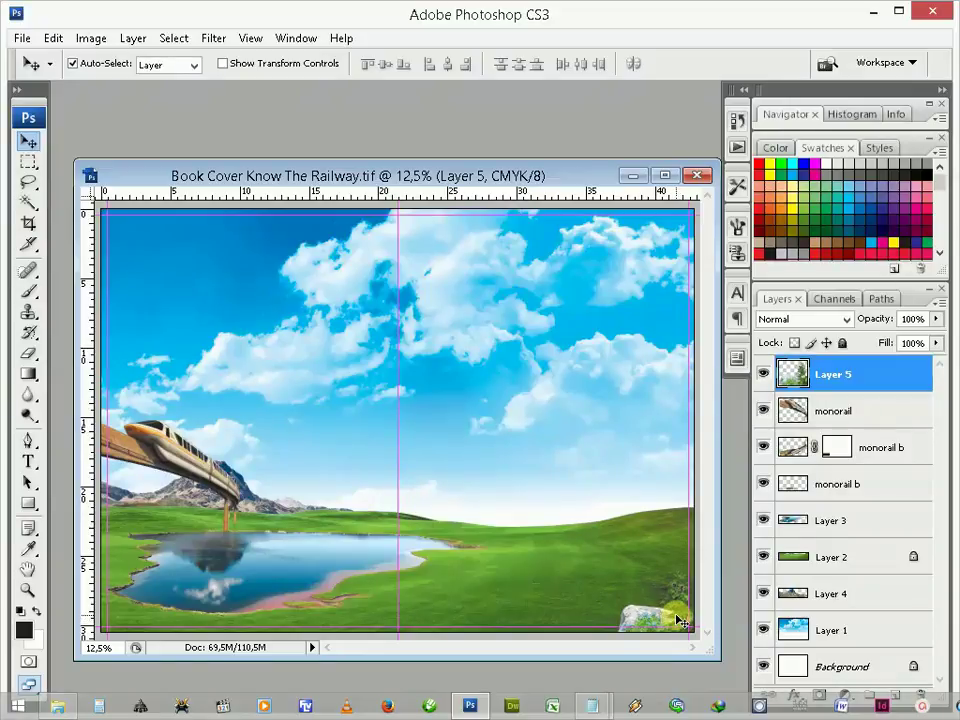
Step: Copy the trees from Background 7 pohon.tif into the cover as Layer 6, then drag it below Layer 2
click(18, 38)
click(30, 74)
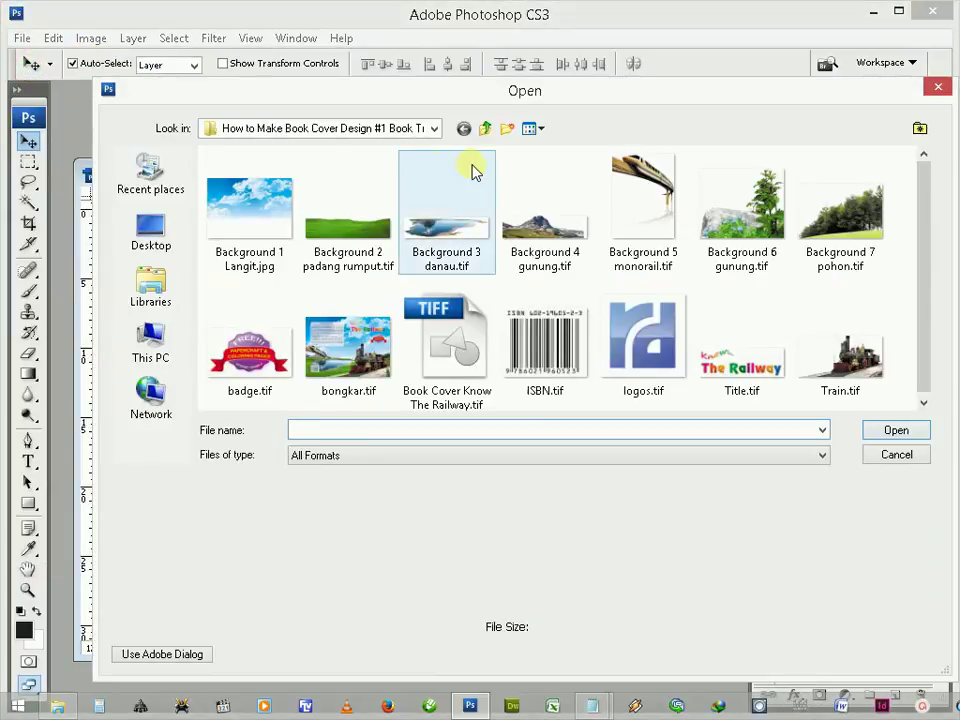
double_click(814, 206)
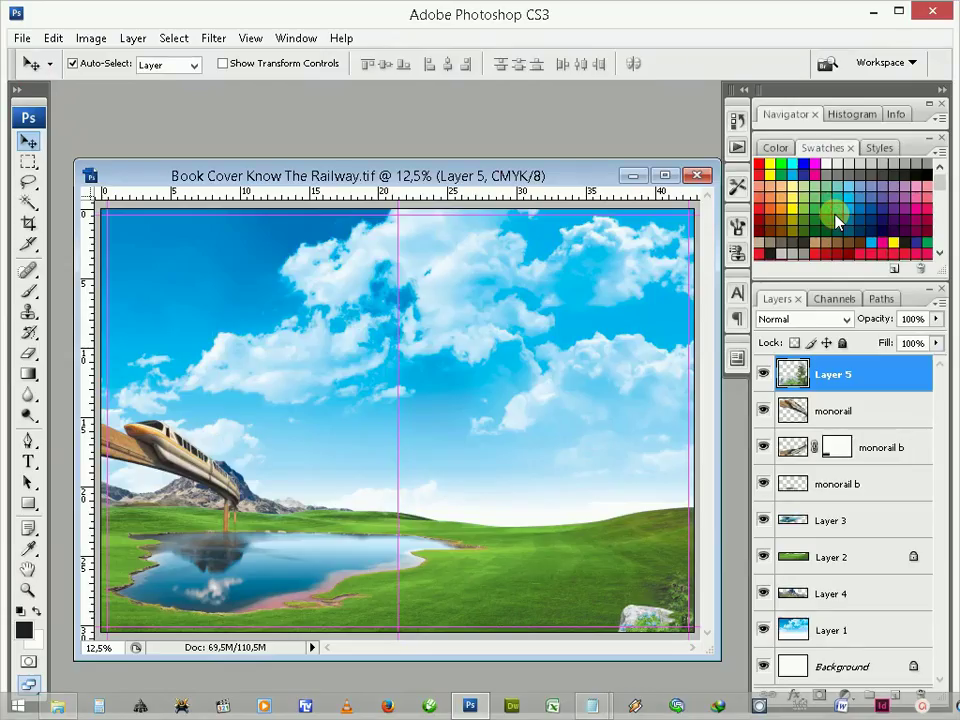
mouse_move(394, 326)
mouse_down()
mouse_move(641, 388)
mouse_move(659, 510)
mouse_up()
click(564, 153)
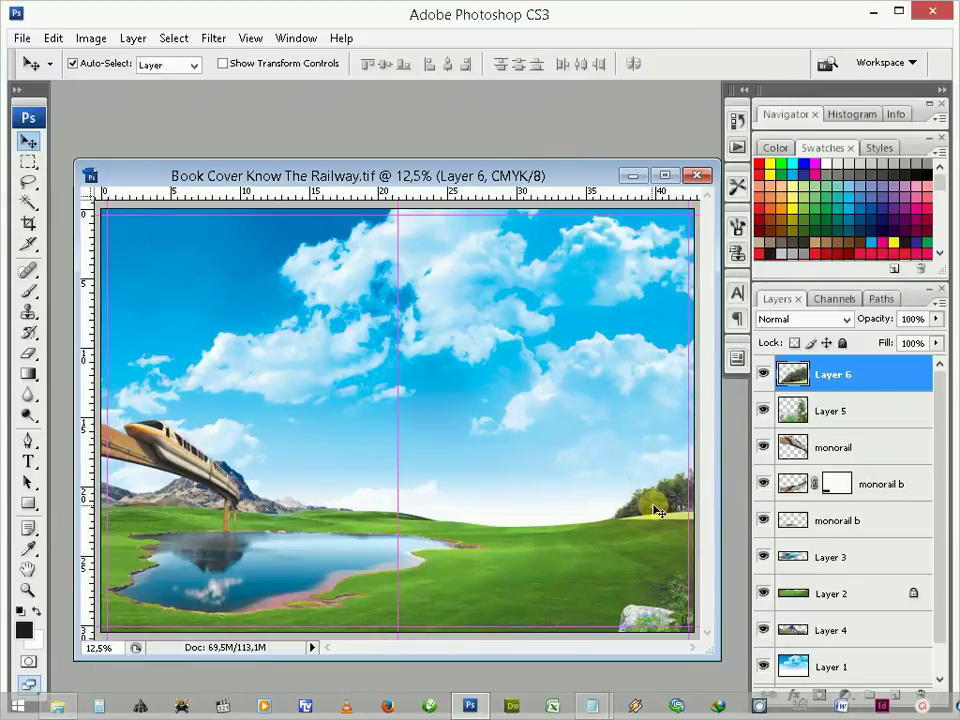
click(828, 389)
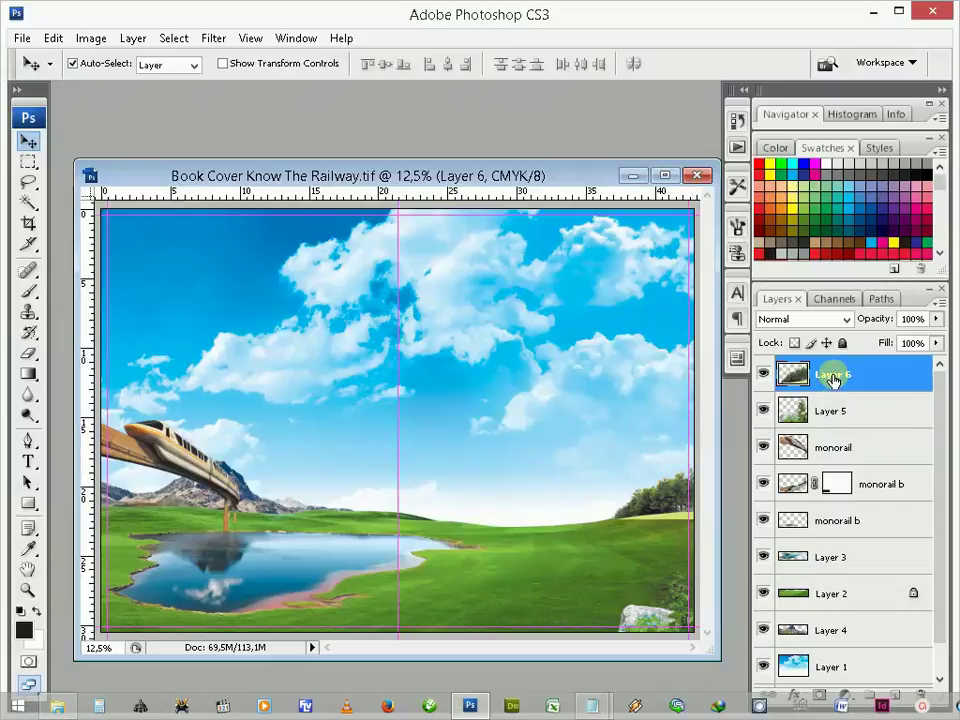
drag(832, 380, 849, 612)
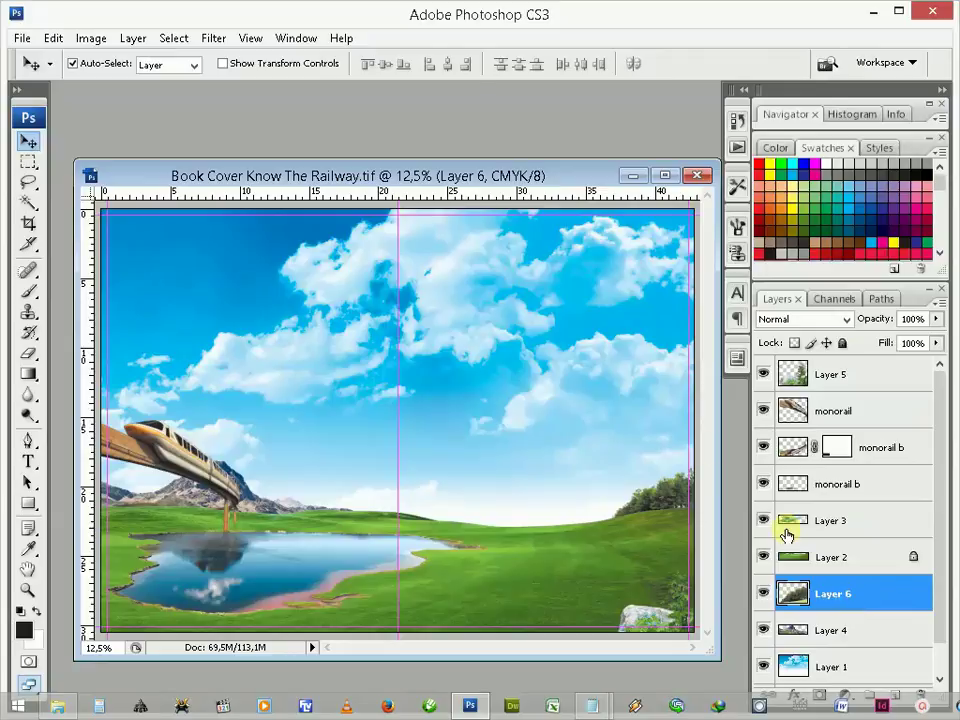
Step: Bring the FREE!!! badge from badge.tif into the cover's upper-right sky
click(22, 38)
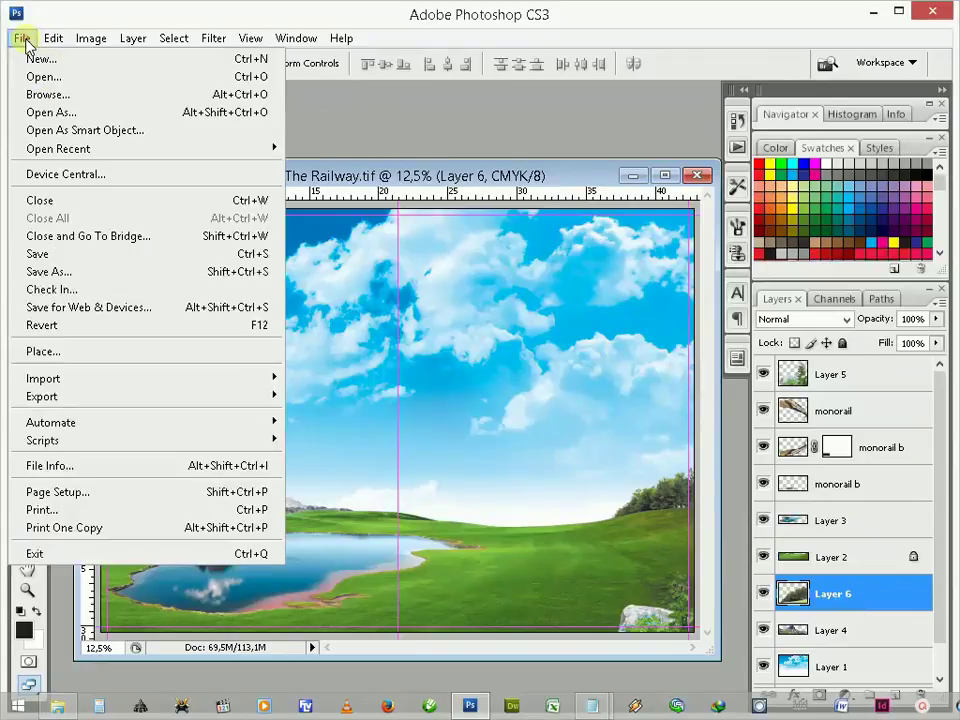
click(38, 77)
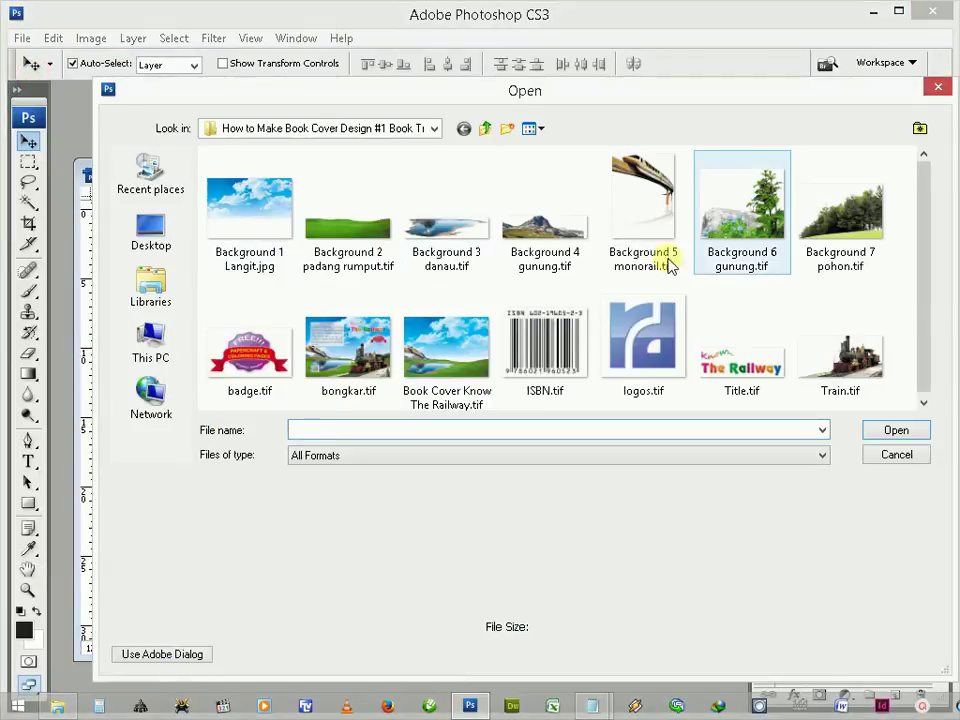
mouse_move(249, 355)
double_click(260, 370)
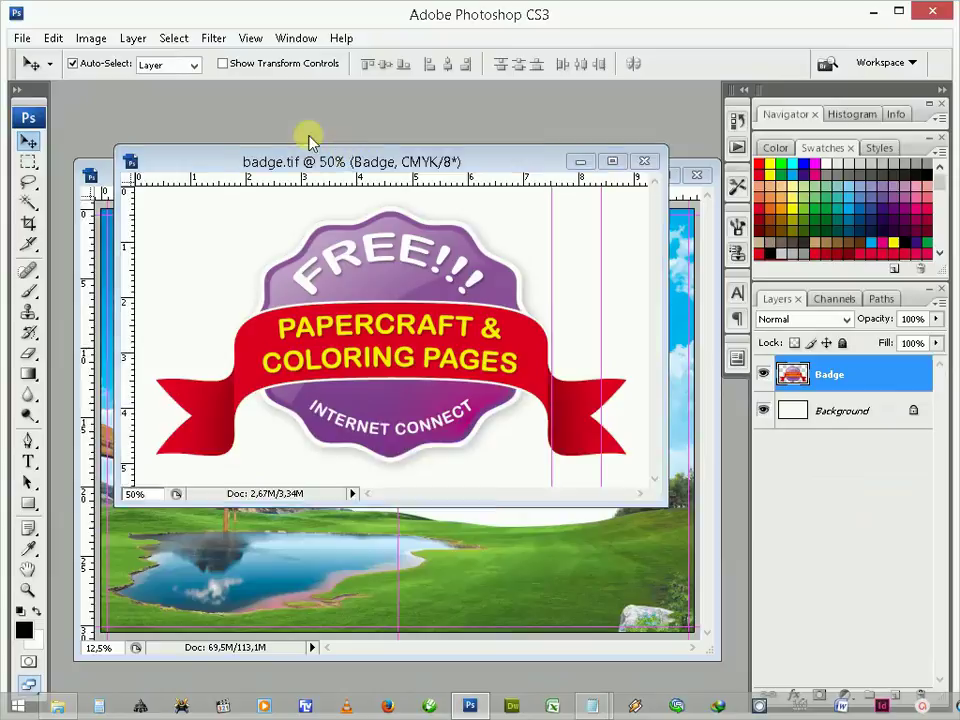
drag(308, 140, 205, 94)
drag(274, 274, 605, 345)
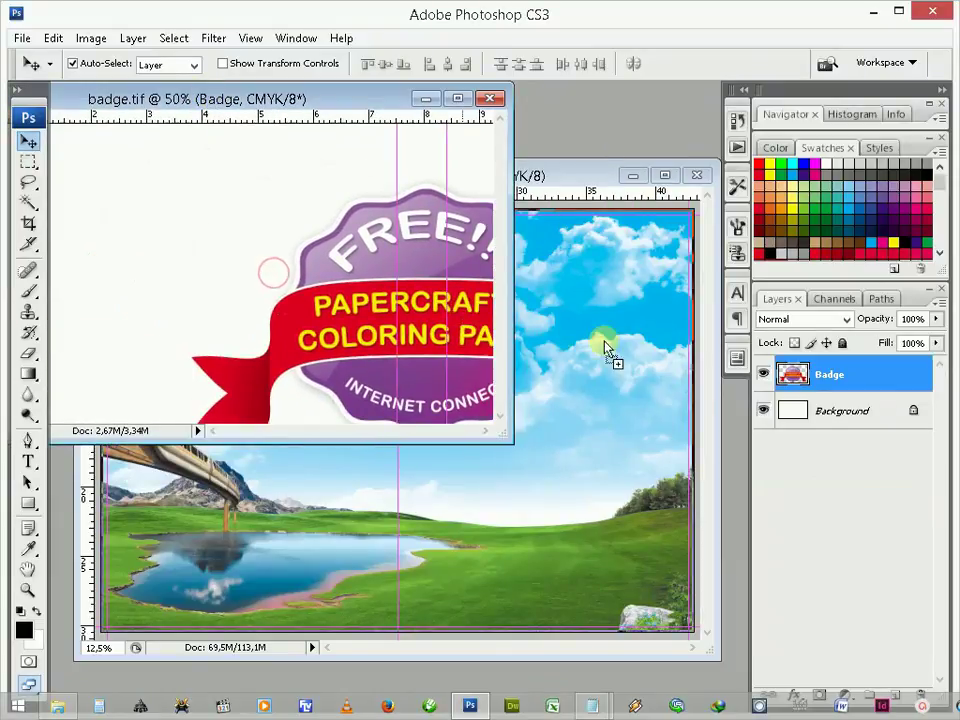
click(490, 98)
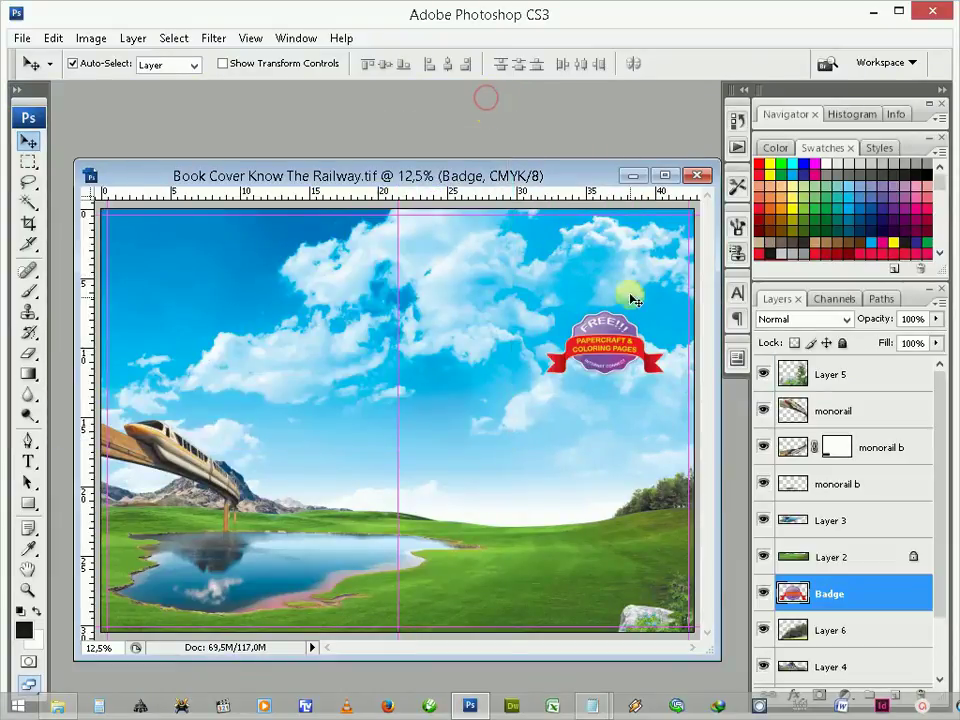
mouse_move(605, 355)
mouse_down()
mouse_move(618, 430)
mouse_move(621, 400)
mouse_up()
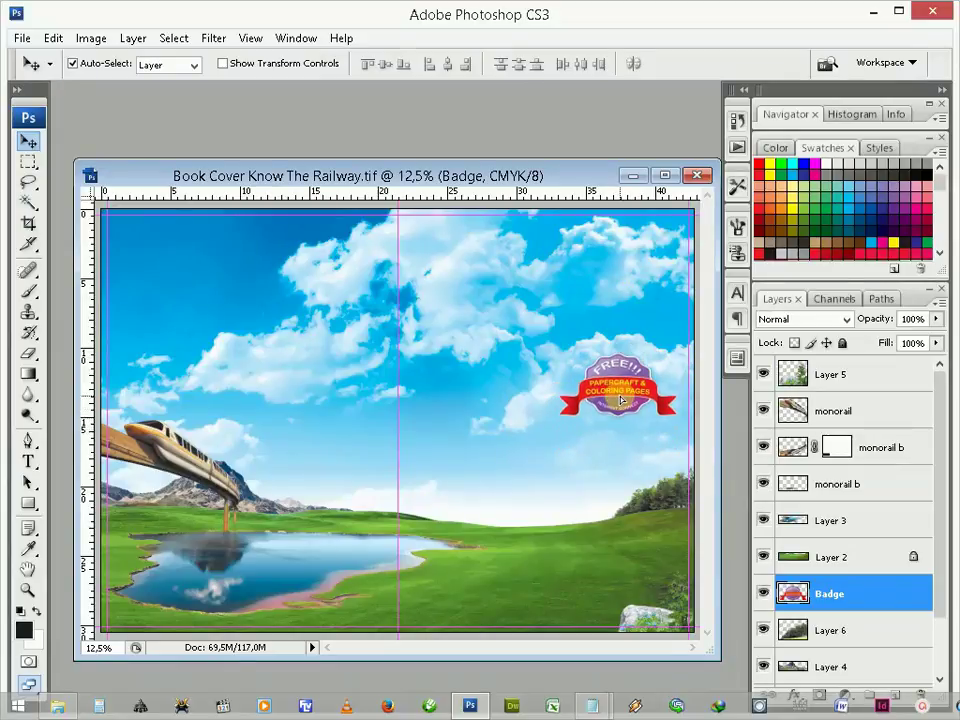
Step: Copy the steam locomotive from Train.tif into the cover as Layer 7
double_click(432, 135)
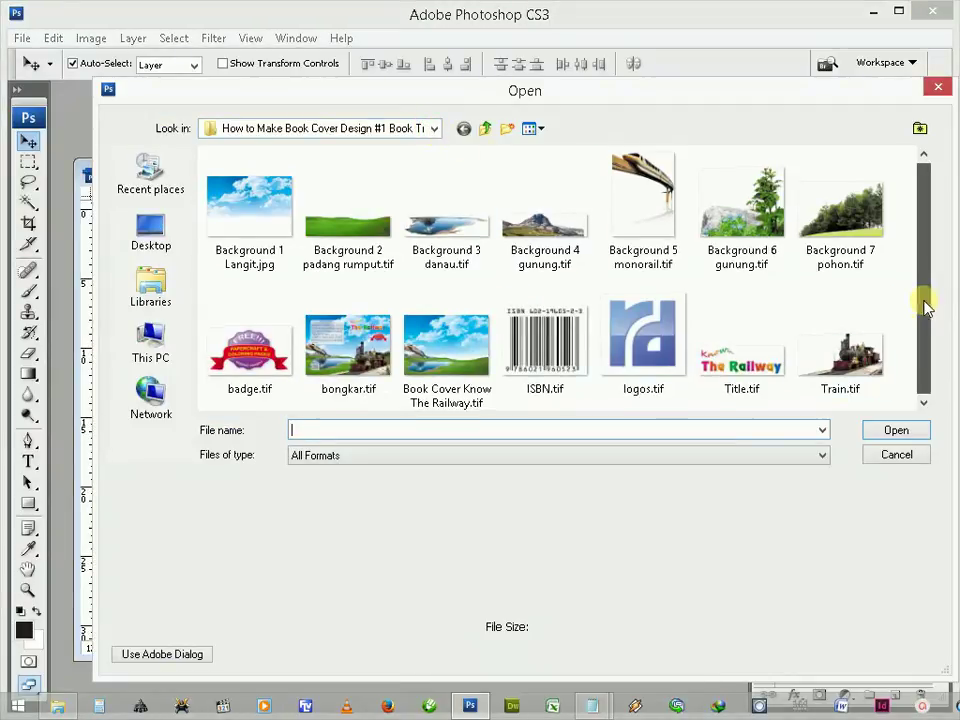
key(Return)
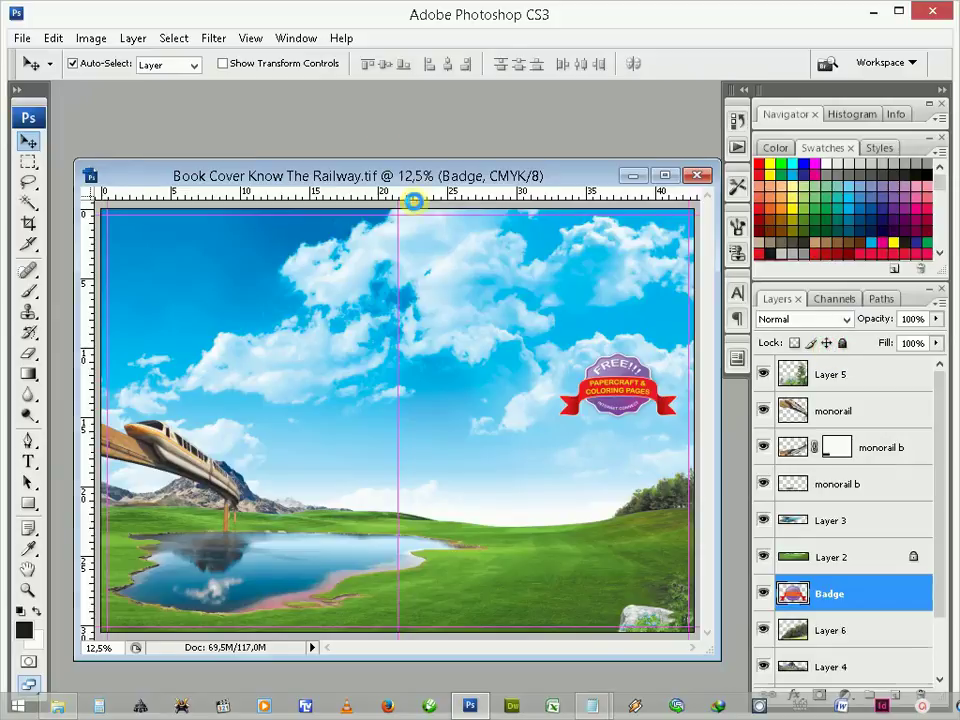
drag(377, 167, 308, 104)
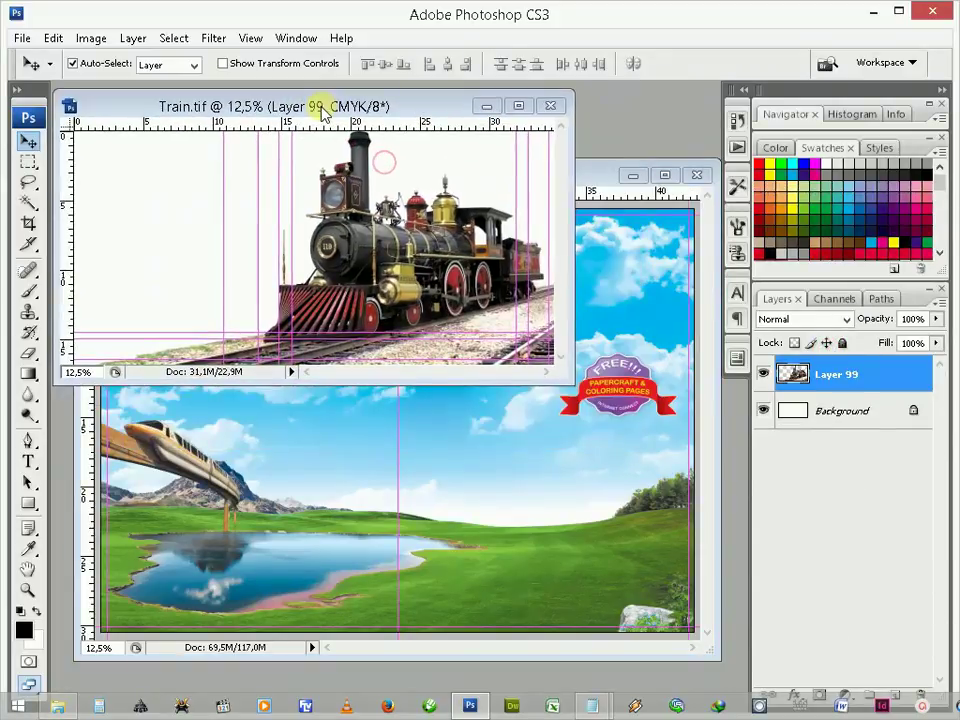
drag(394, 236, 563, 465)
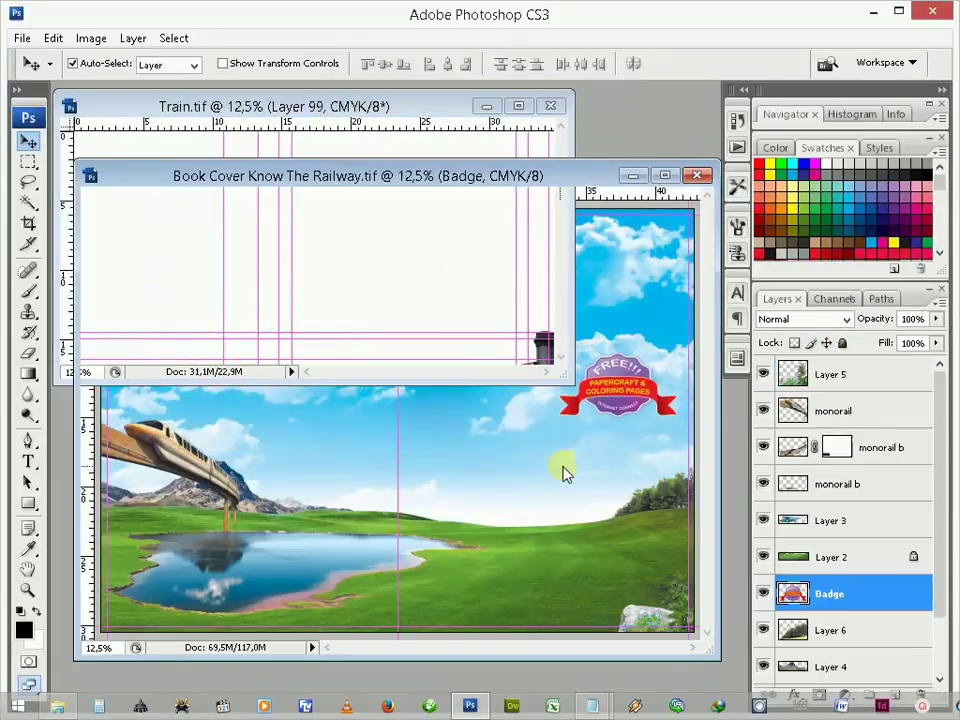
click(551, 108)
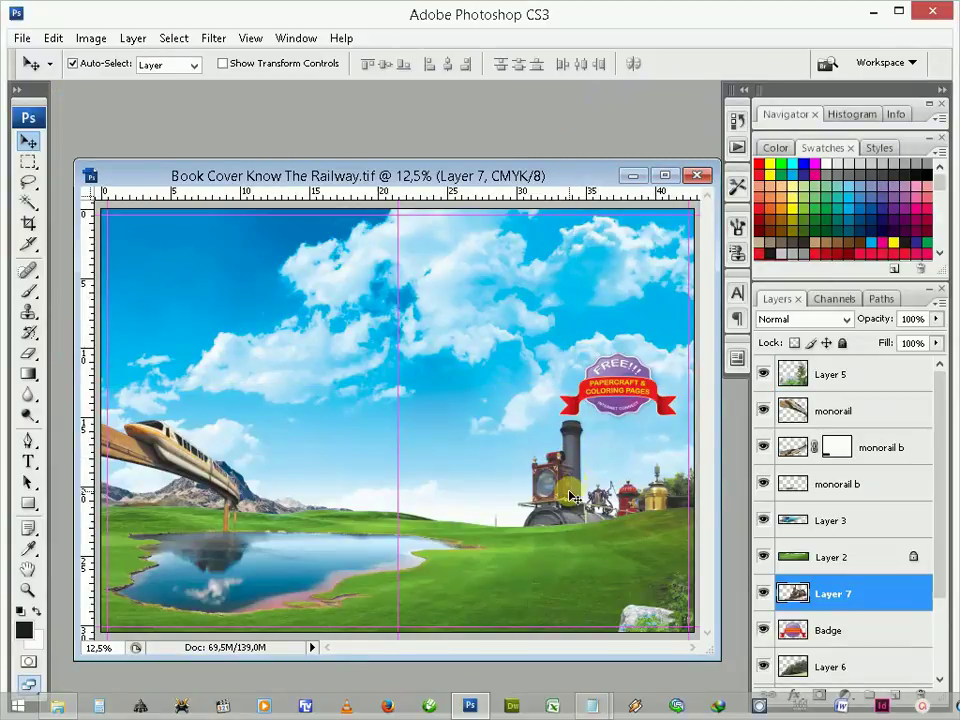
drag(564, 497, 523, 437)
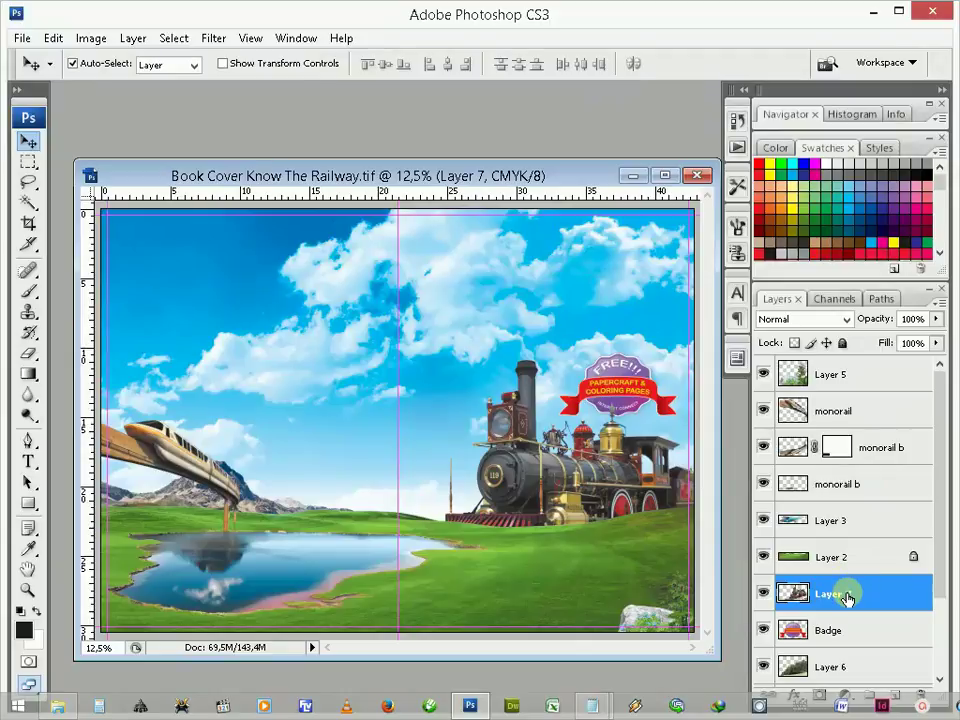
Step: Stack Layer 7 just beneath Layer 5 and shift the train left onto the rails
drag(846, 597, 849, 540)
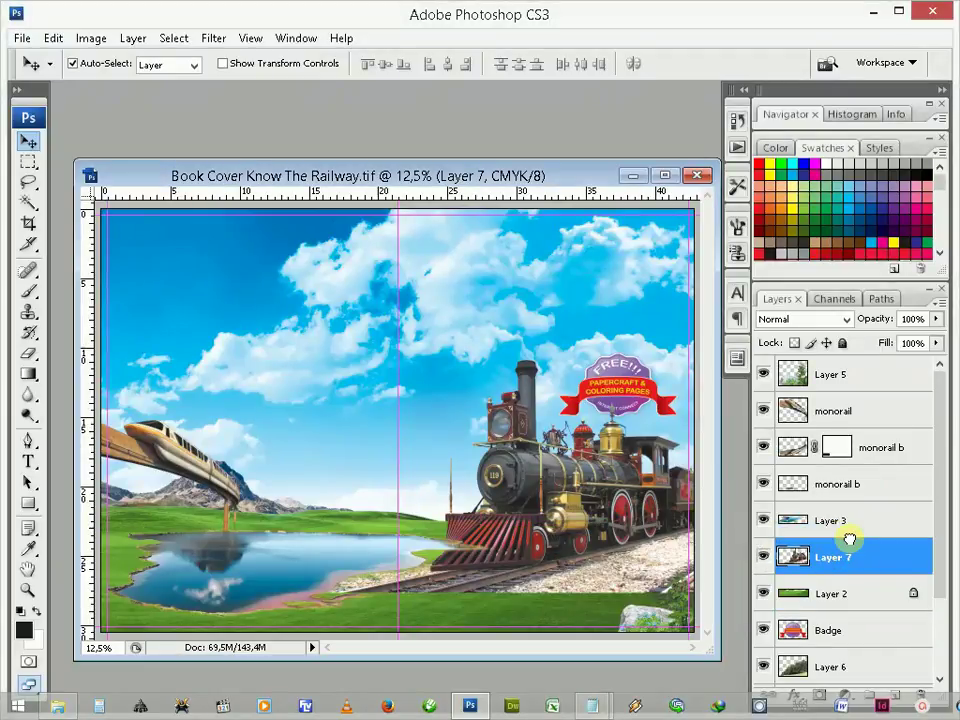
mouse_move(855, 560)
mouse_down()
mouse_move(878, 392)
mouse_move(865, 409)
mouse_up()
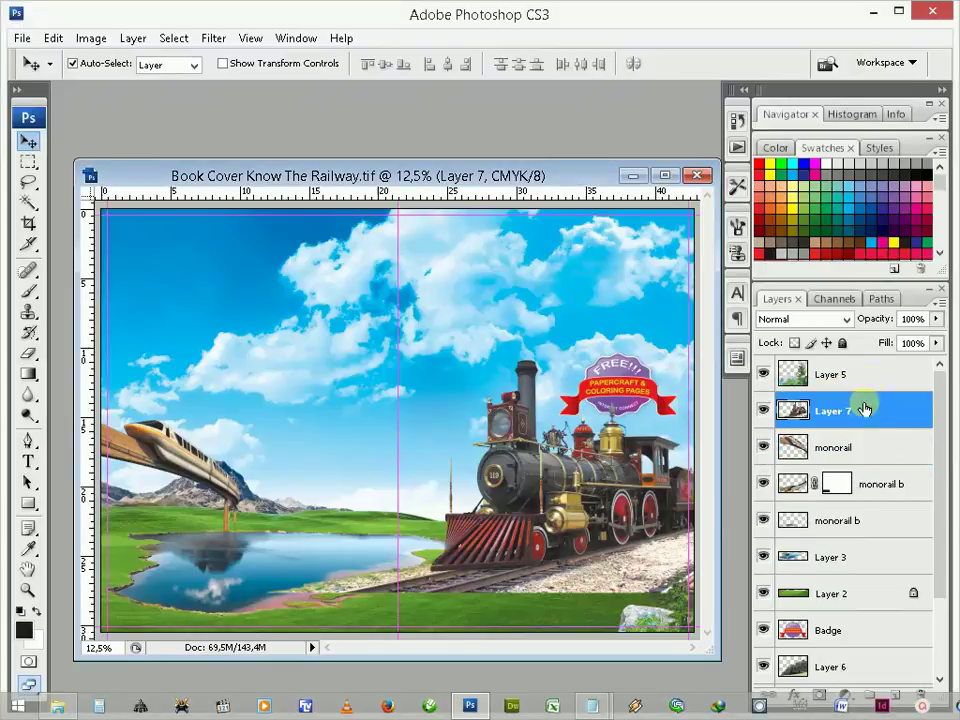
mouse_move(590, 505)
mouse_down()
mouse_move(520, 520)
mouse_move(563, 495)
mouse_move(561, 542)
mouse_up()
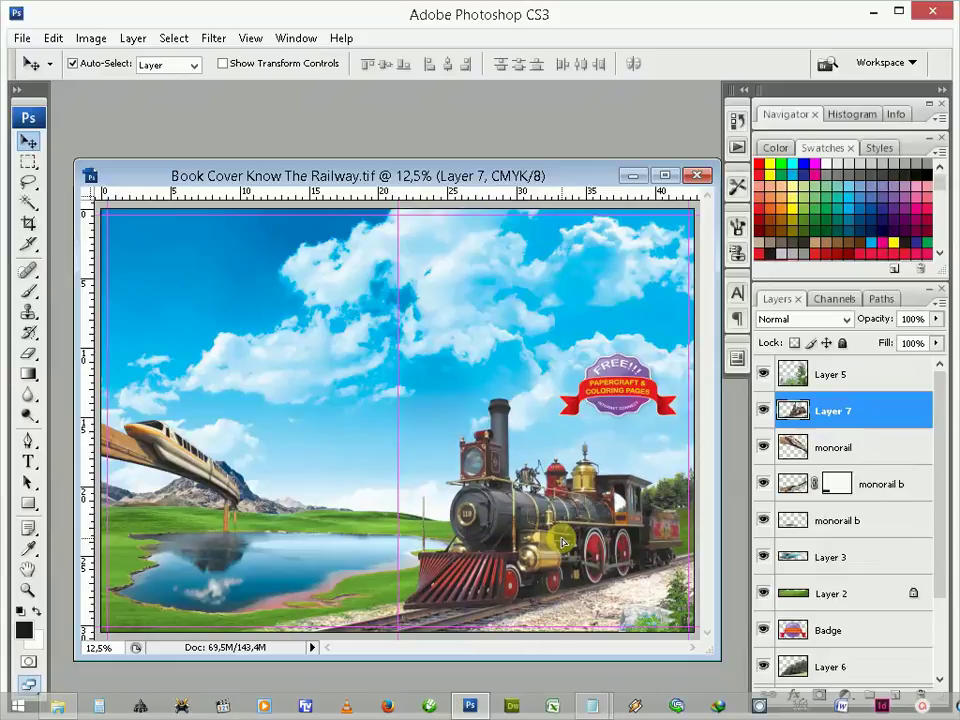
scroll(902, 521, down, 1)
scroll(902, 536, down, 2)
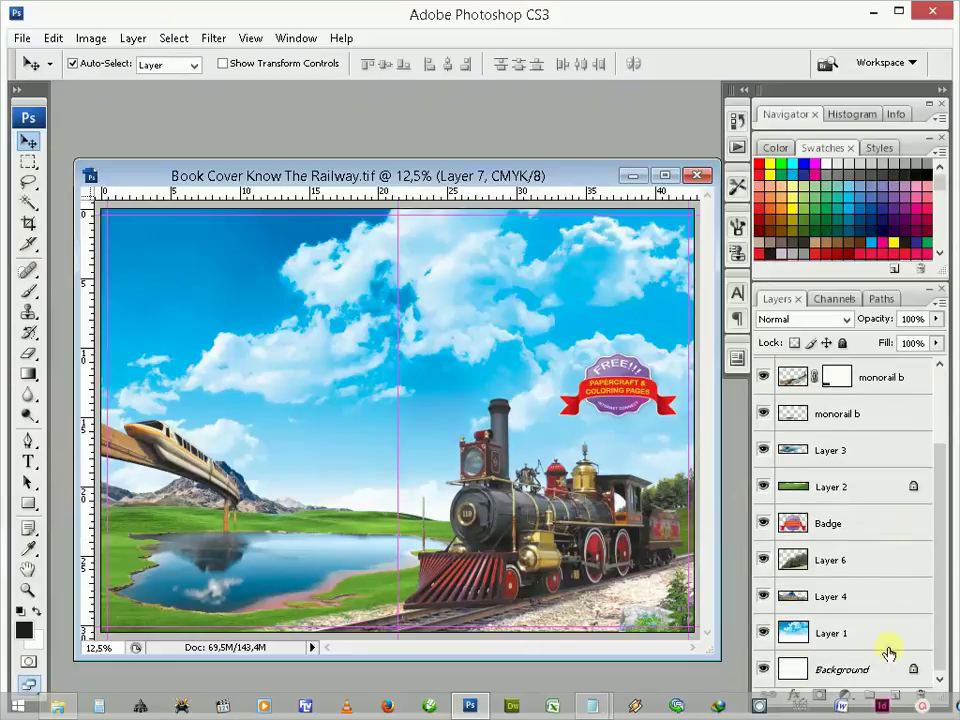
Step: Browse the layer stack, selecting the Background layer and then Layer 1, the sky
click(840, 670)
scroll(870, 544, up, 2)
scroll(875, 480, up, 1)
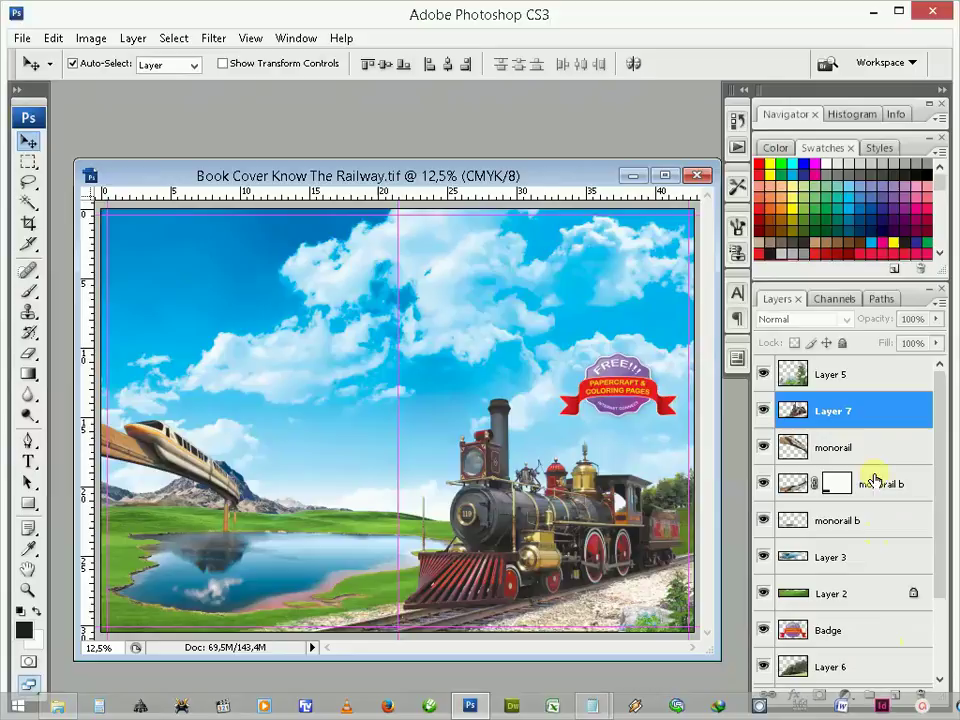
click(466, 63)
click(403, 63)
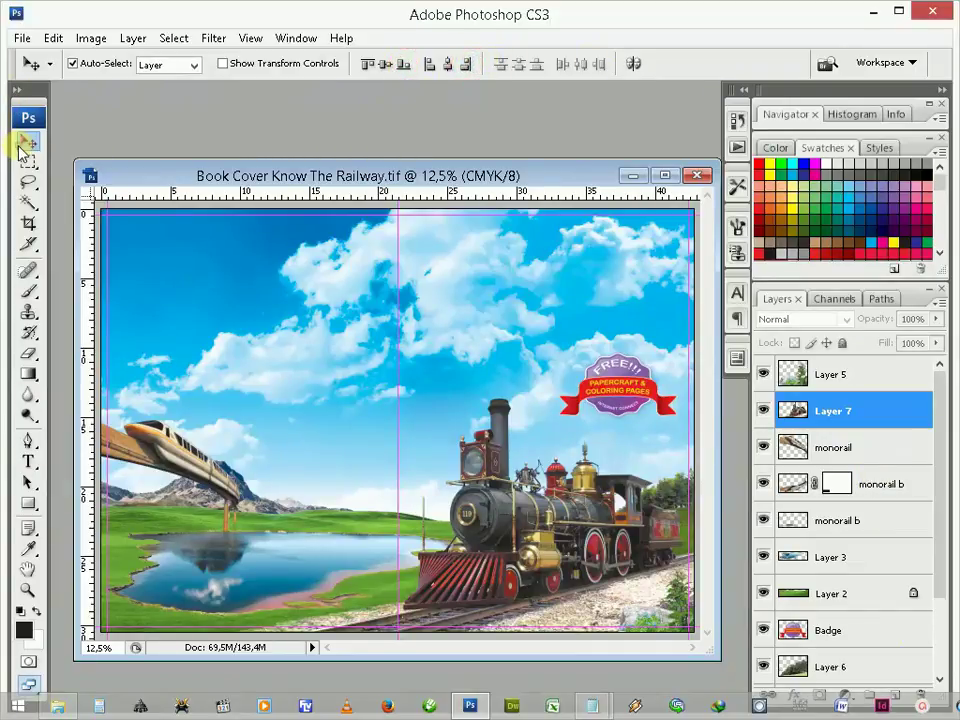
click(383, 335)
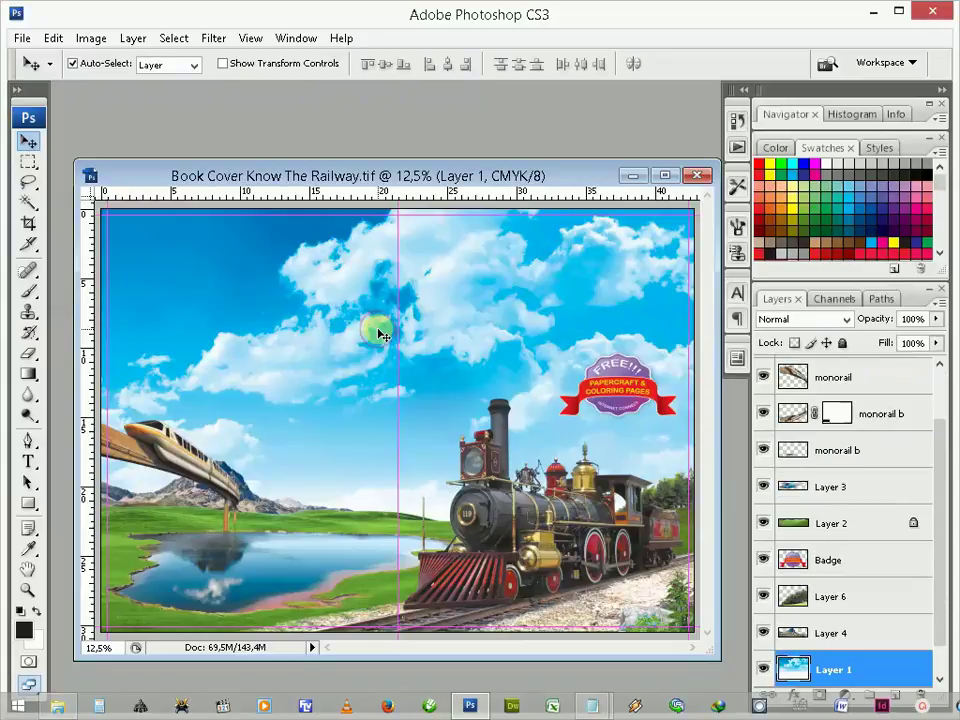
Step: Copy the ISBN barcode from ISBN.tif into the cover
click(21, 38)
click(40, 77)
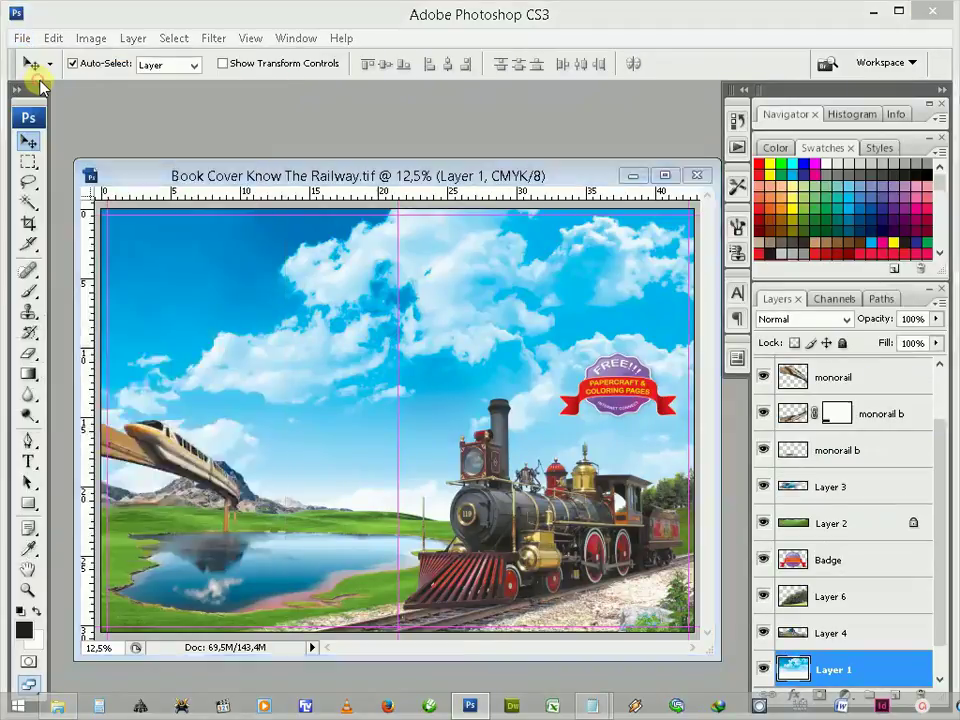
drag(924, 341, 929, 363)
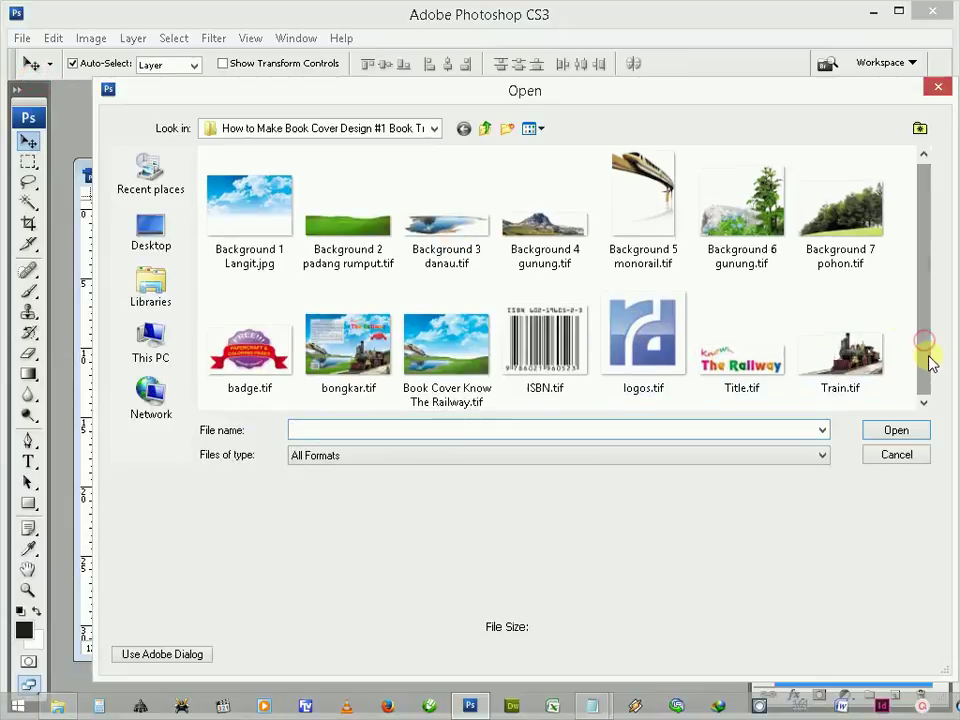
double_click(557, 360)
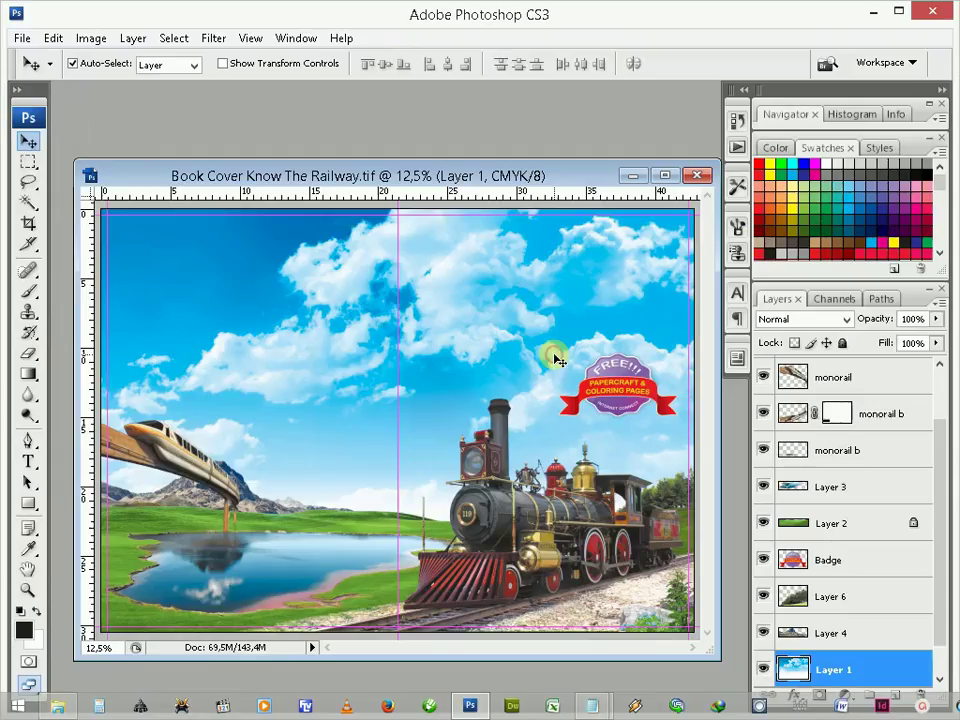
click(577, 328)
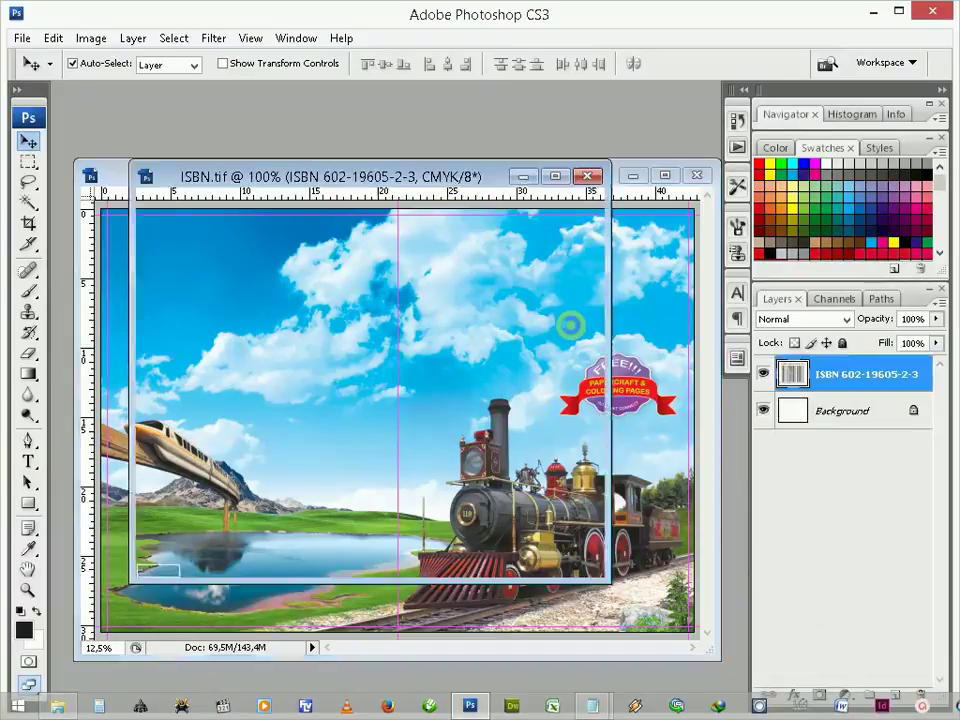
drag(405, 170, 343, 114)
drag(311, 297, 232, 562)
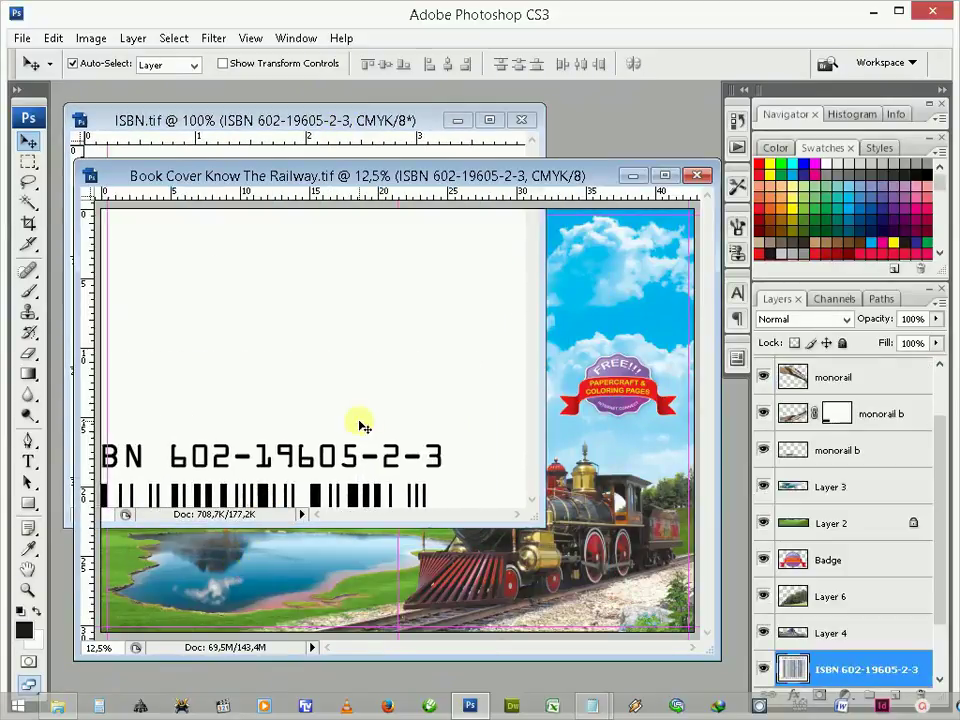
click(522, 118)
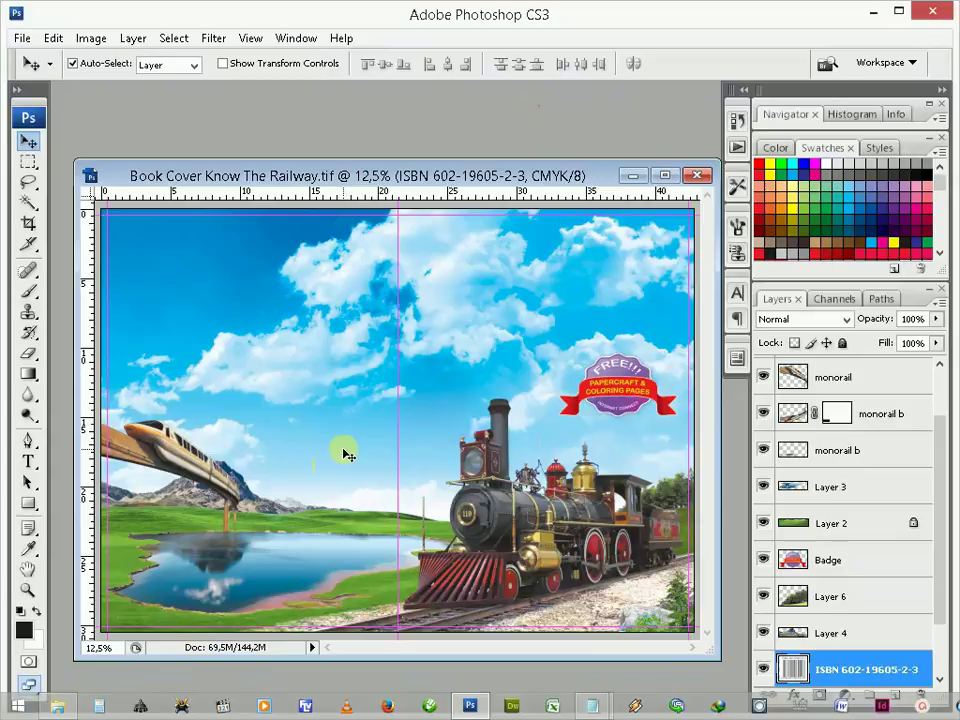
Step: Place the barcode at the lower left, with its layer just below Layer 7
drag(836, 672, 824, 455)
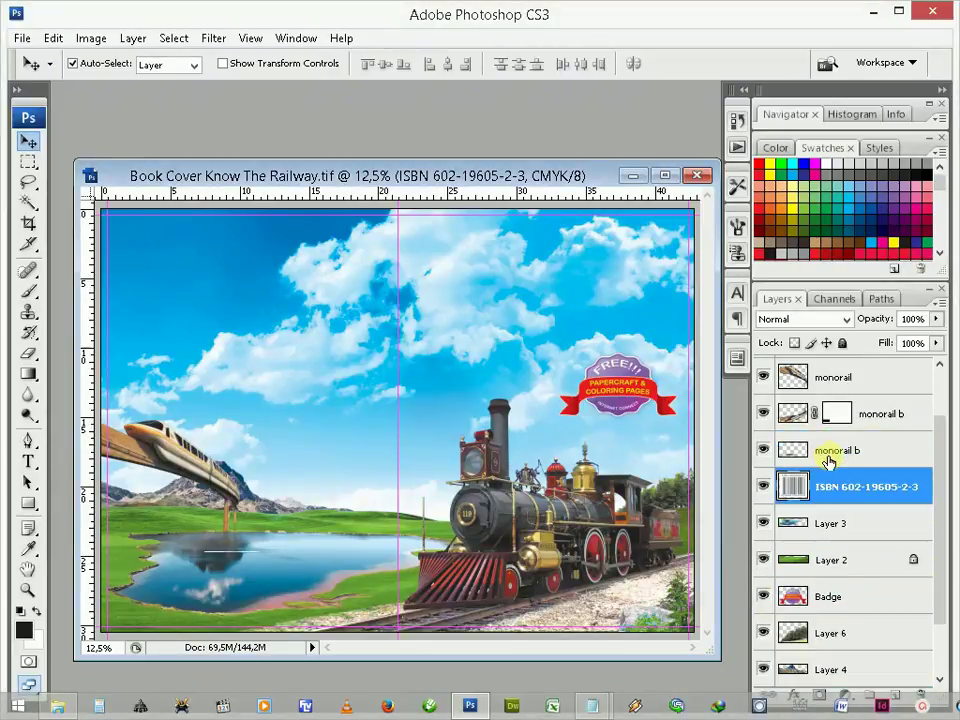
mouse_move(232, 589)
mouse_down()
mouse_move(162, 601)
mouse_move(172, 598)
mouse_up()
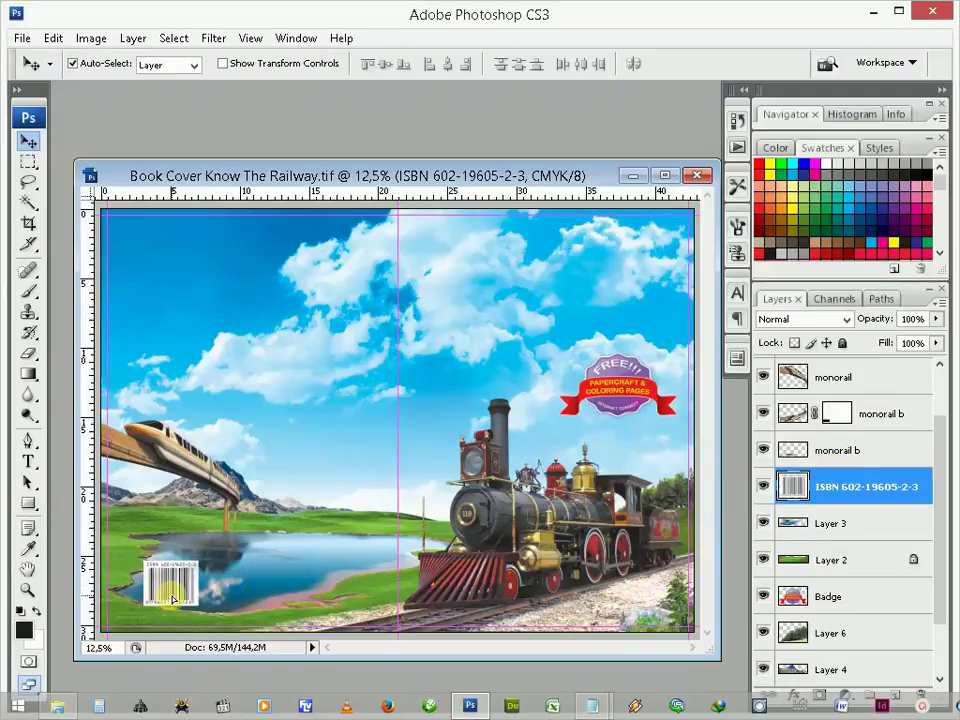
scroll(864, 542, up, 2)
drag(860, 557, 860, 447)
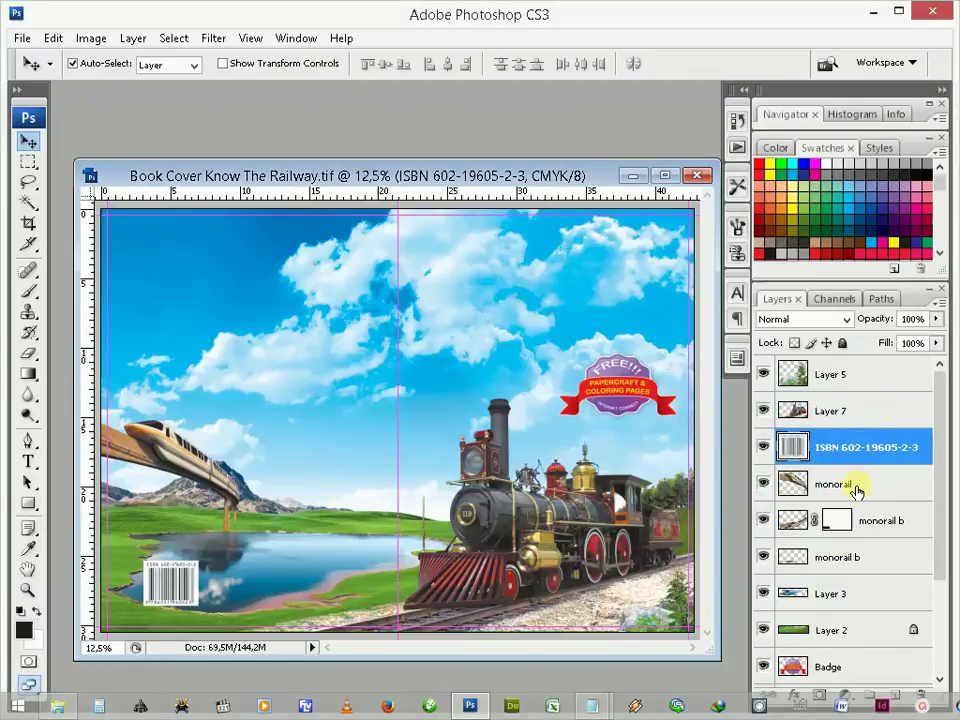
Step: Add vertical and horizontal guides marking the cover's top-left margin
click(28, 590)
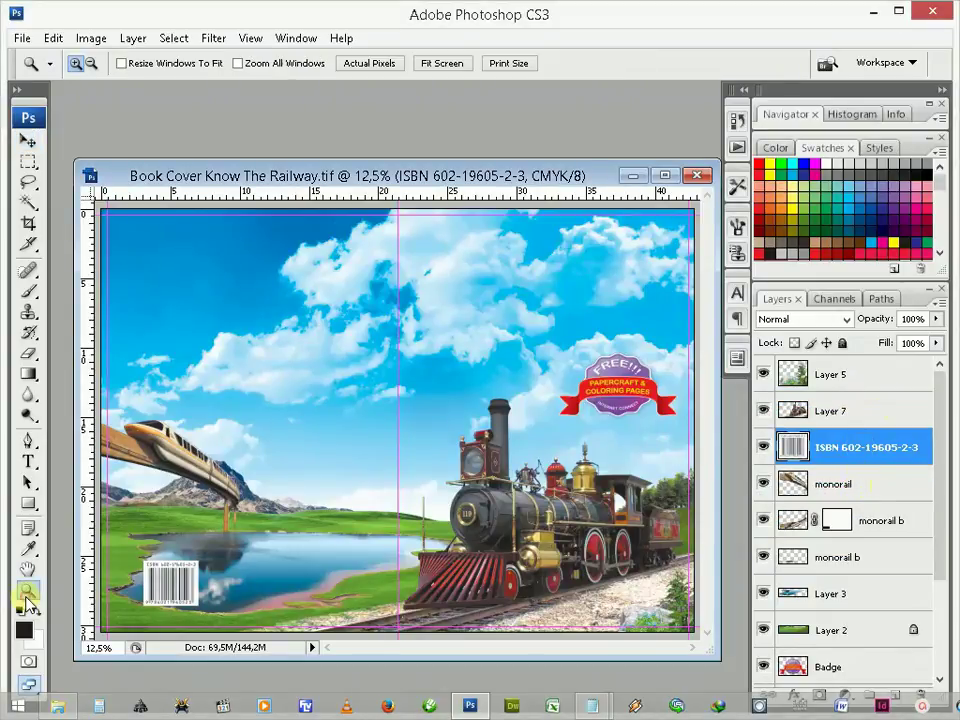
mouse_move(87, 190)
mouse_down()
mouse_move(86, 291)
mouse_move(212, 318)
mouse_up()
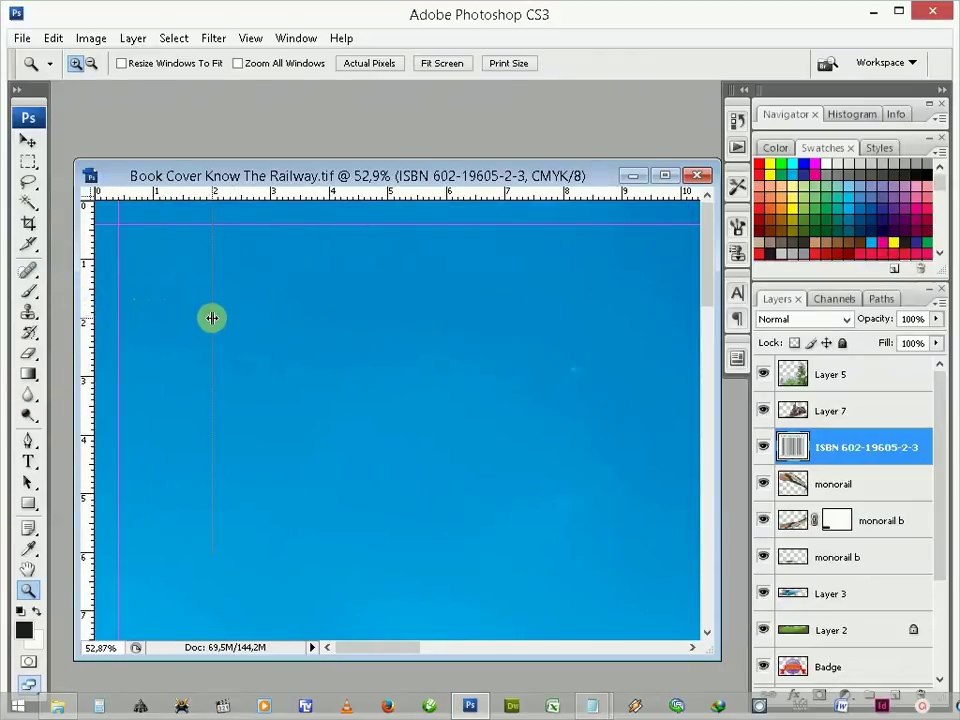
drag(212, 318, 212, 318)
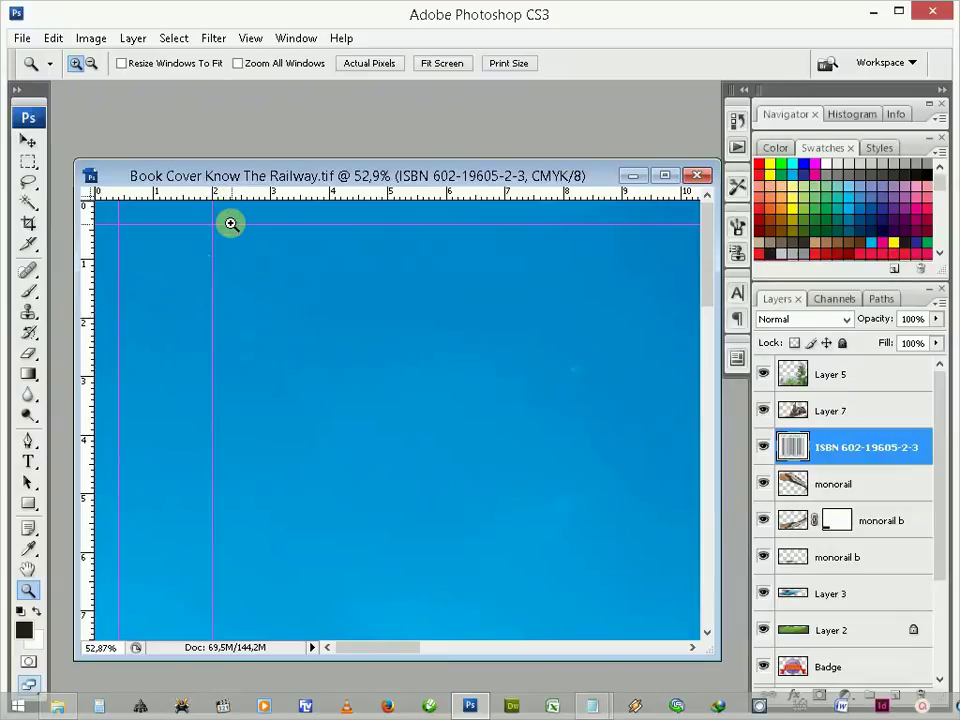
drag(242, 197, 262, 319)
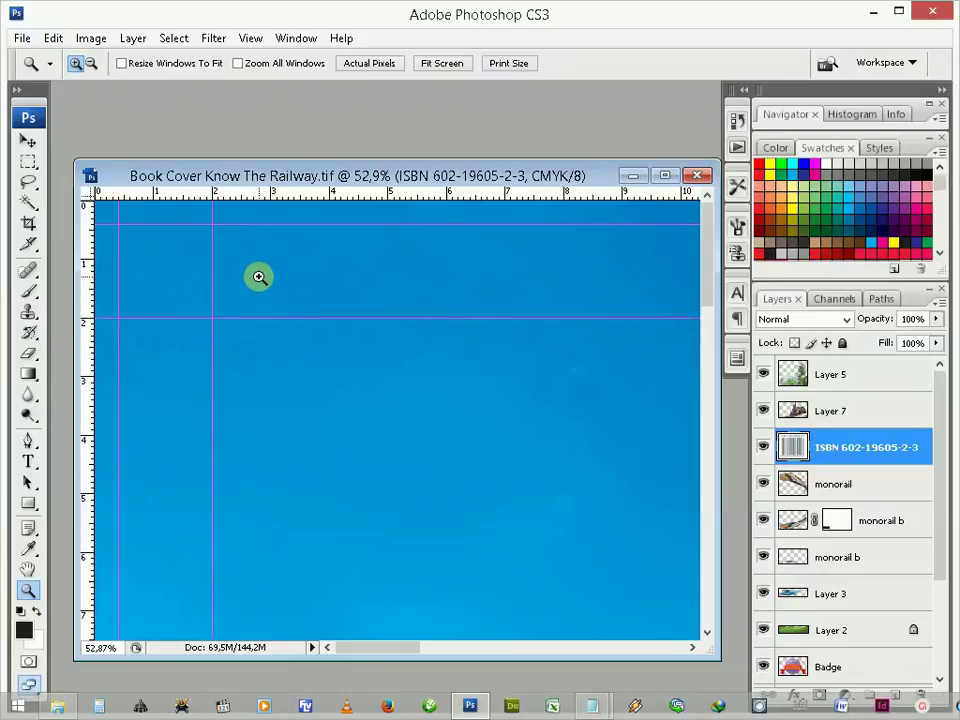
right_click(184, 249)
click(215, 260)
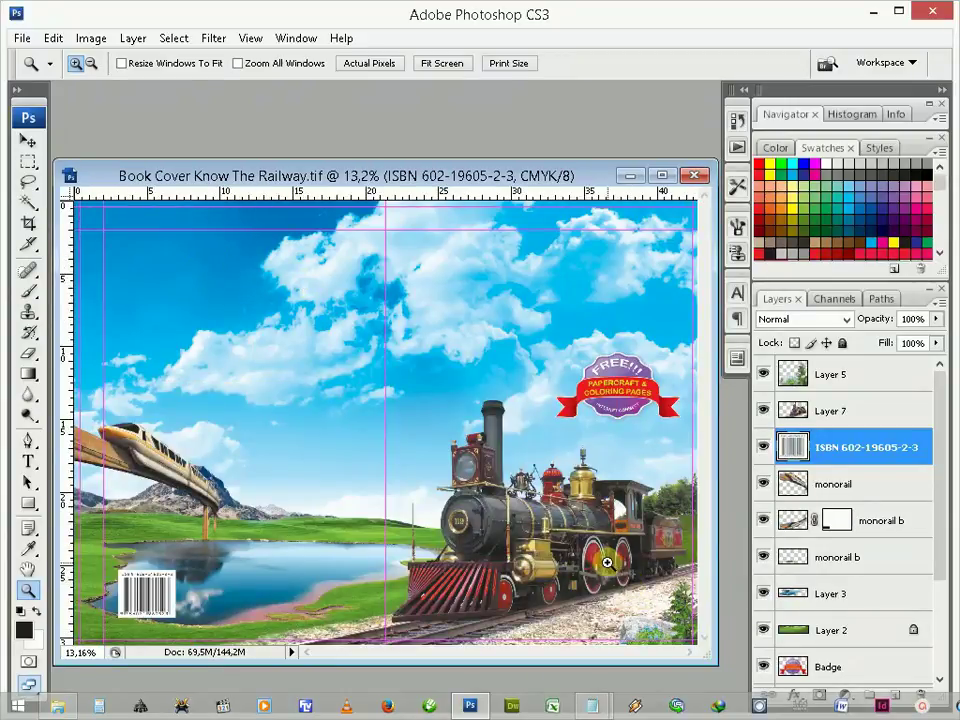
Step: Add horizontal and vertical guides boxing the bottom-right corner above the rock and plants
drag(585, 555, 700, 645)
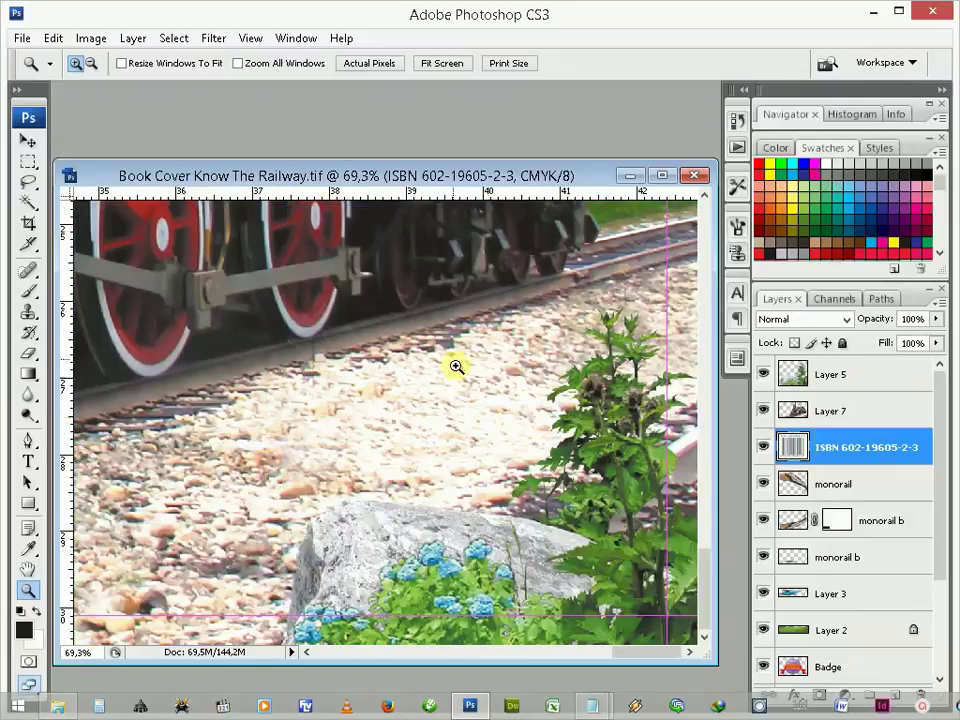
drag(388, 200, 433, 491)
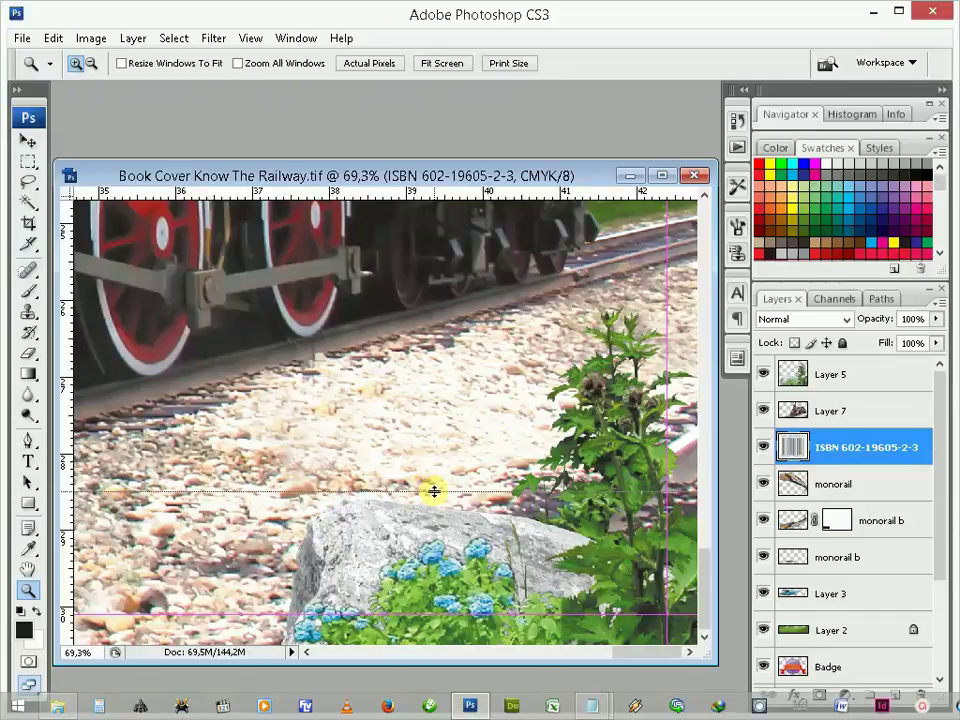
drag(435, 491, 436, 530)
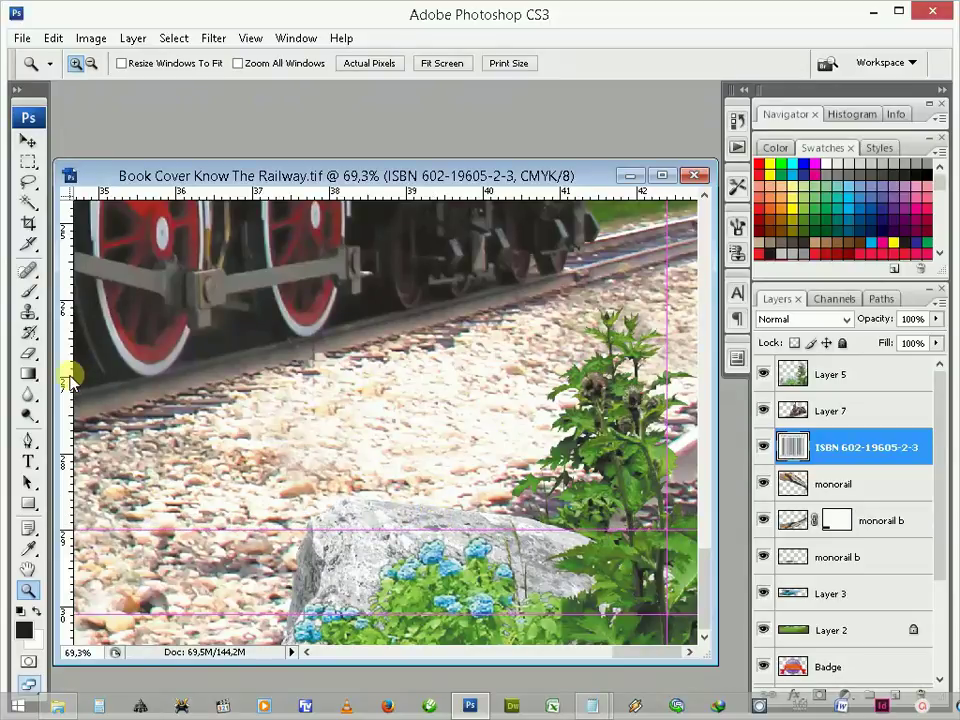
mouse_move(360, 376)
mouse_down()
mouse_move(574, 379)
mouse_move(558, 391)
mouse_up()
right_click(467, 403)
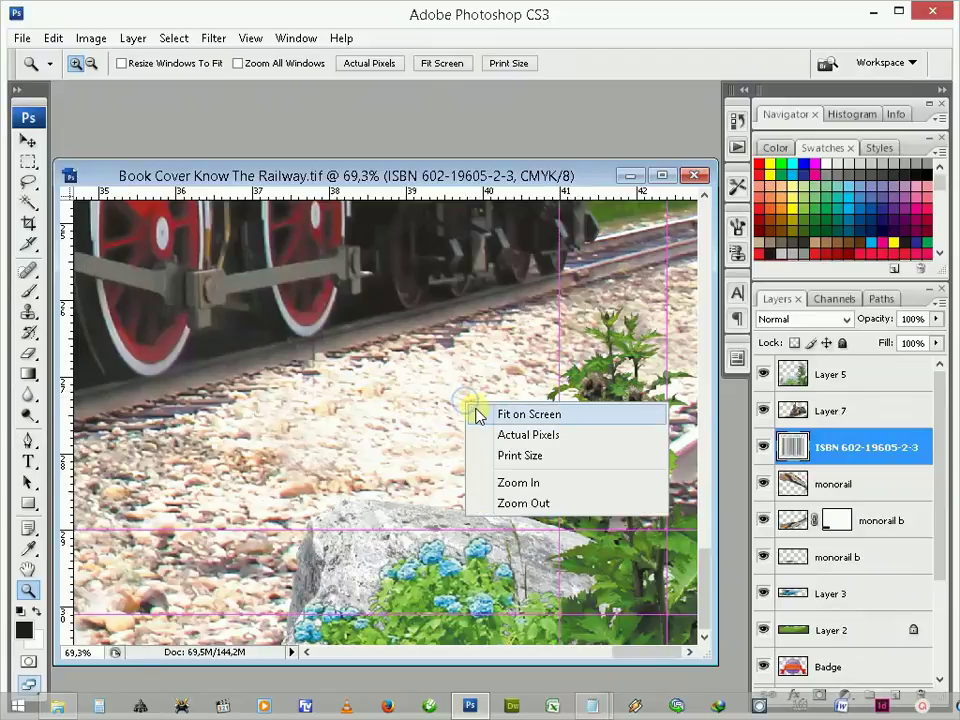
click(480, 412)
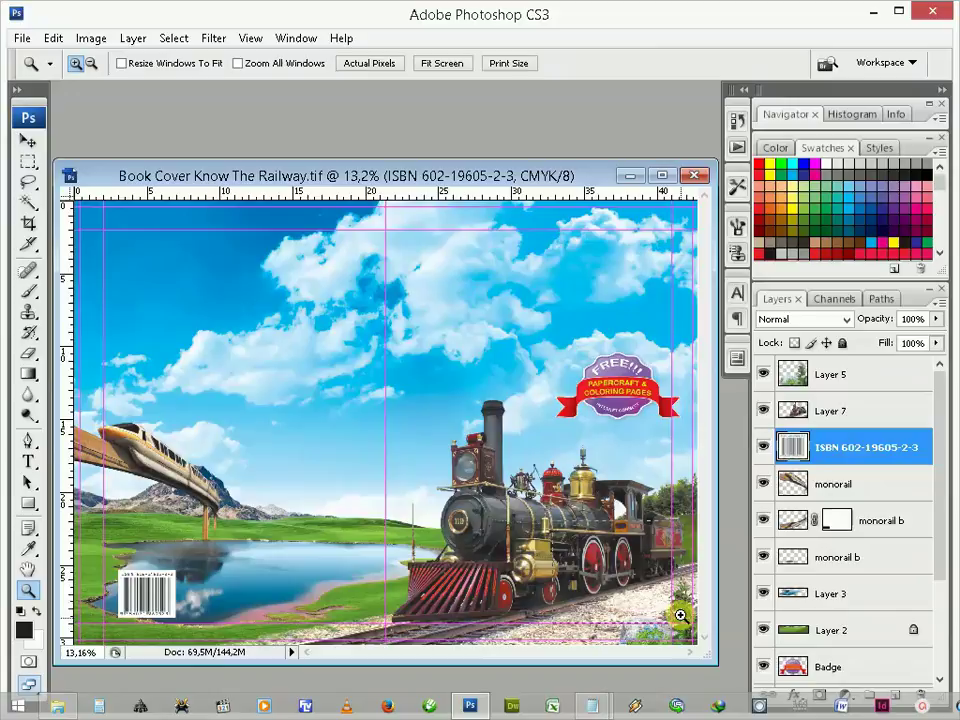
drag(689, 641, 530, 482)
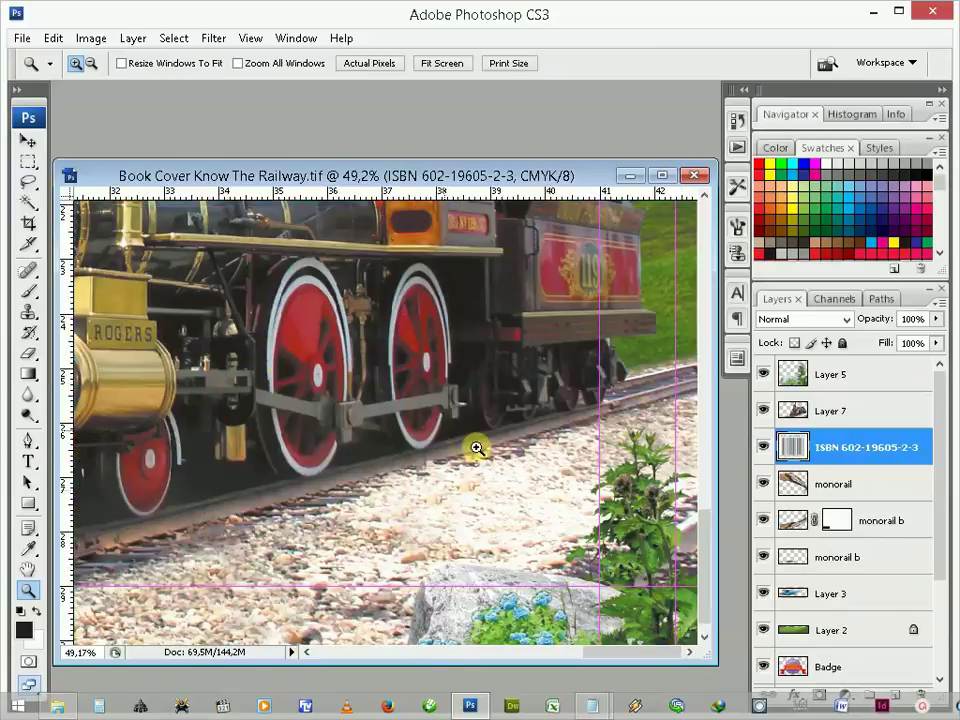
click(30, 464)
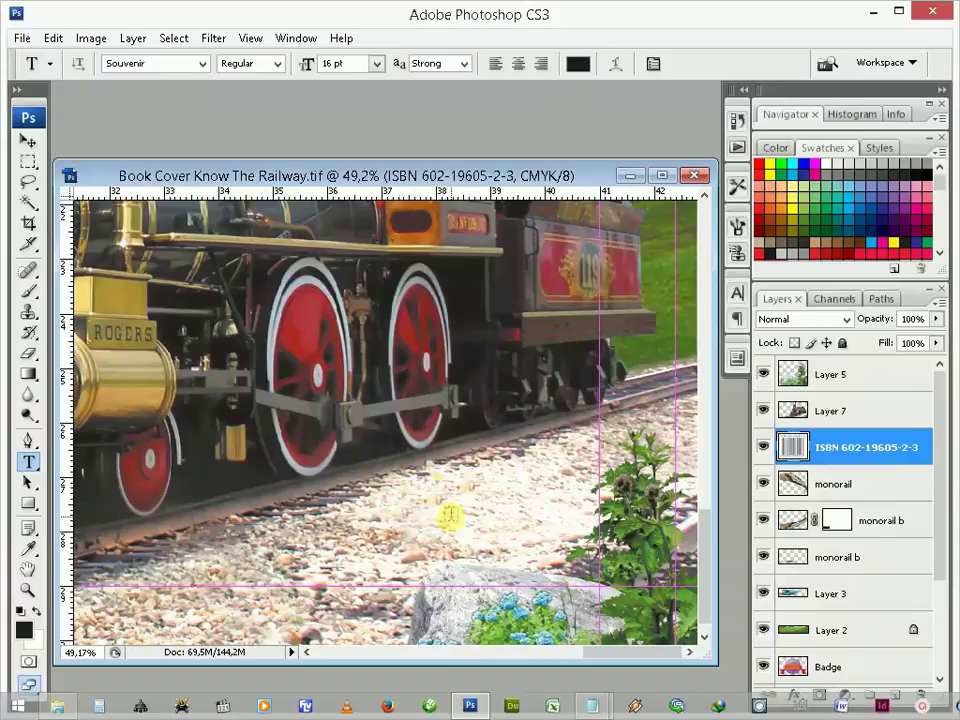
Step: Create a red Albertus Extra Bold text box on the gravel, its layer moved to the top
click(450, 515)
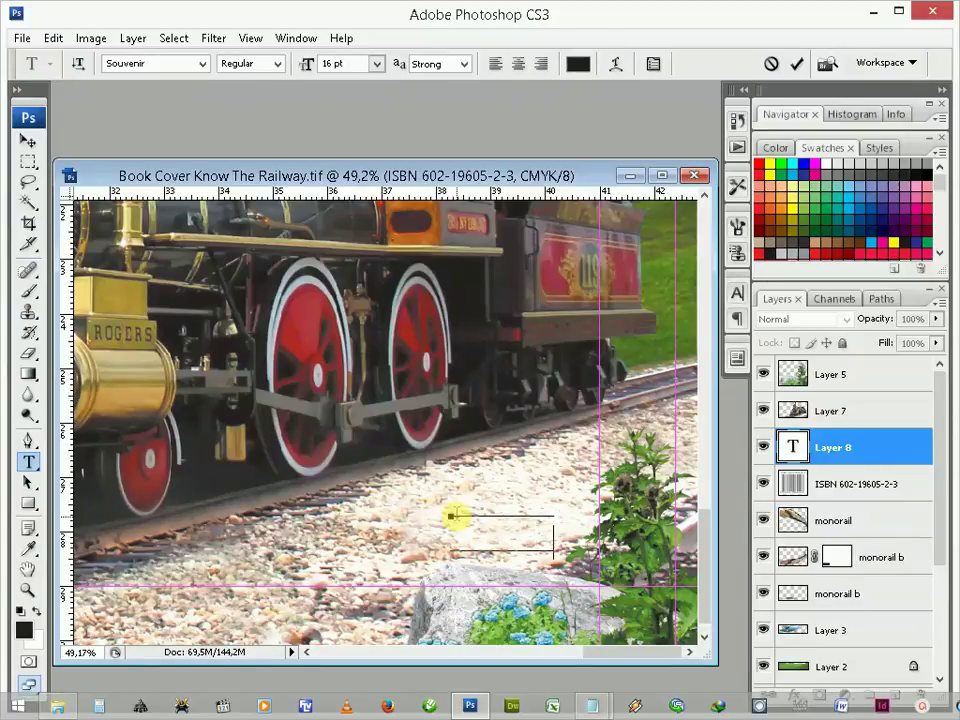
drag(452, 516, 531, 525)
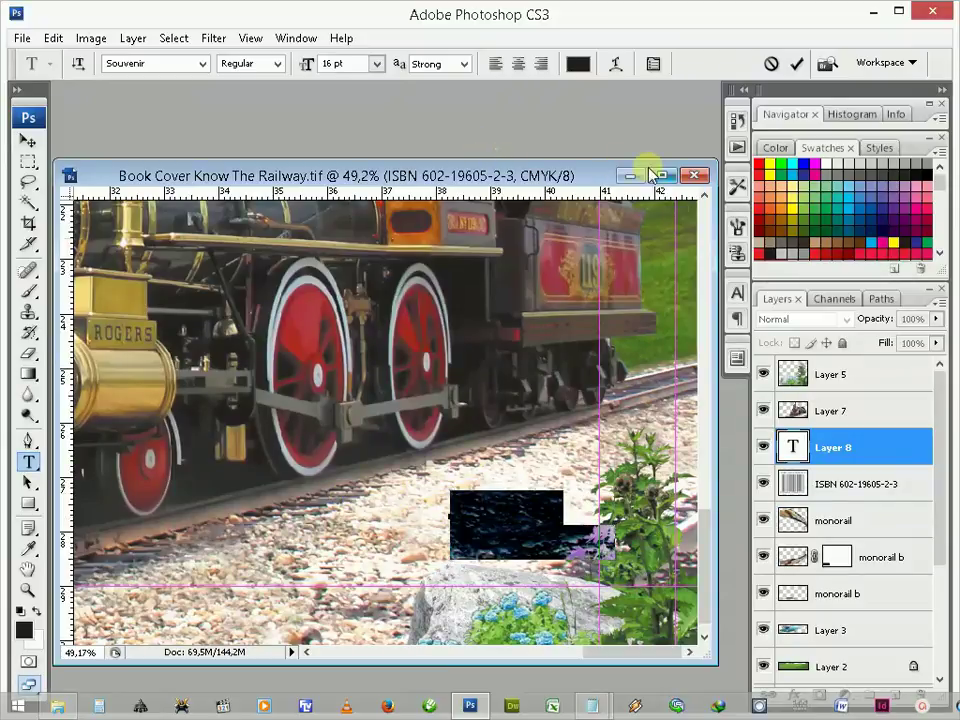
click(736, 293)
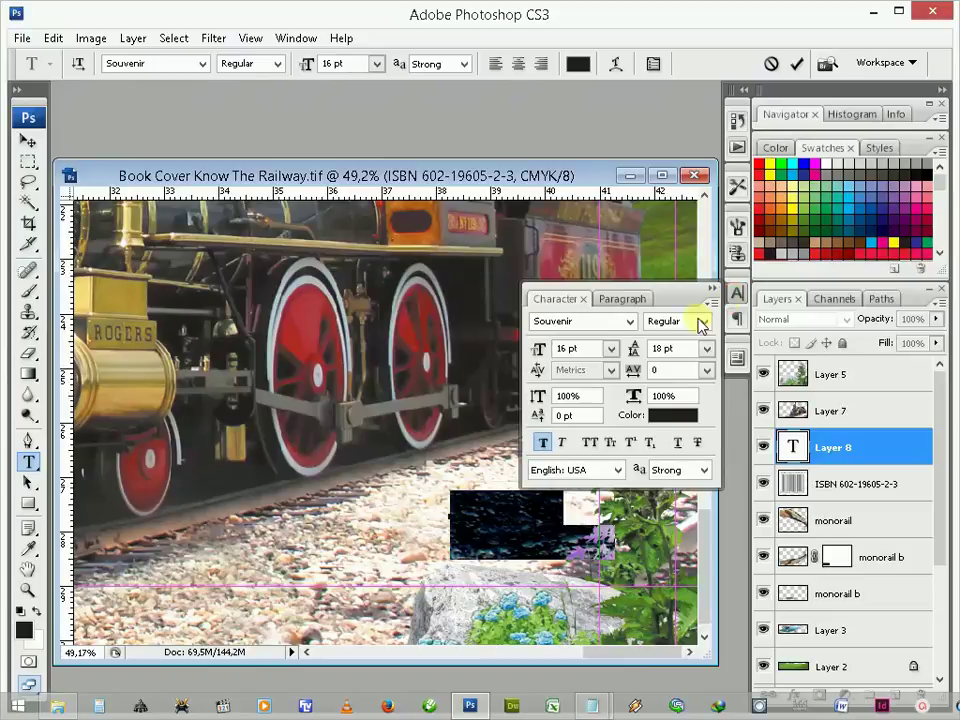
click(631, 321)
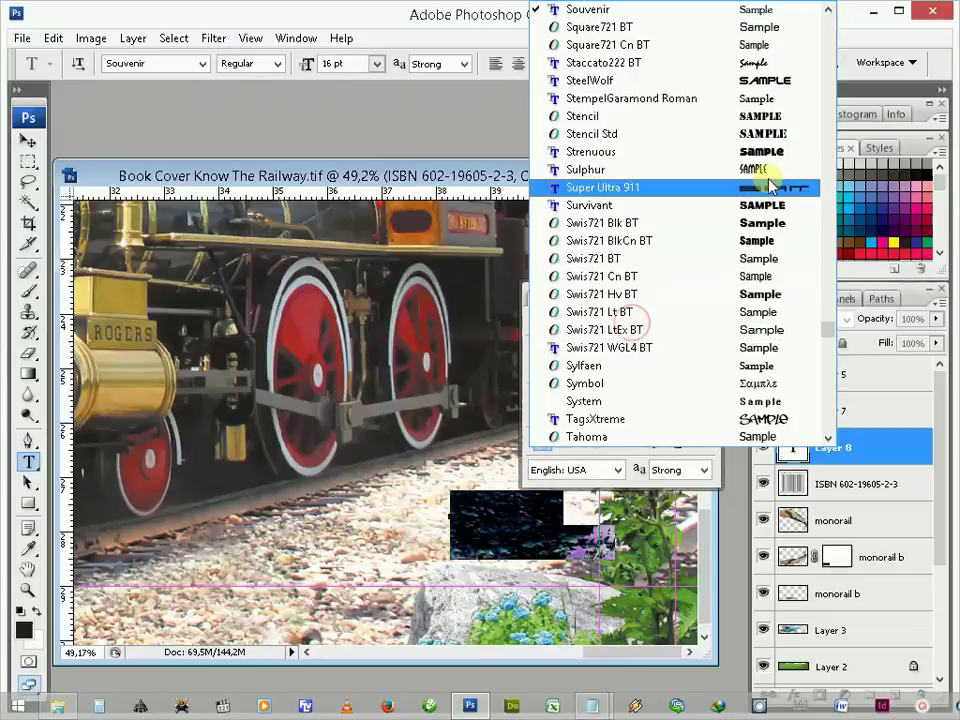
mouse_move(828, 321)
mouse_down()
mouse_move(835, 195)
mouse_move(825, 17)
mouse_move(830, 38)
mouse_up()
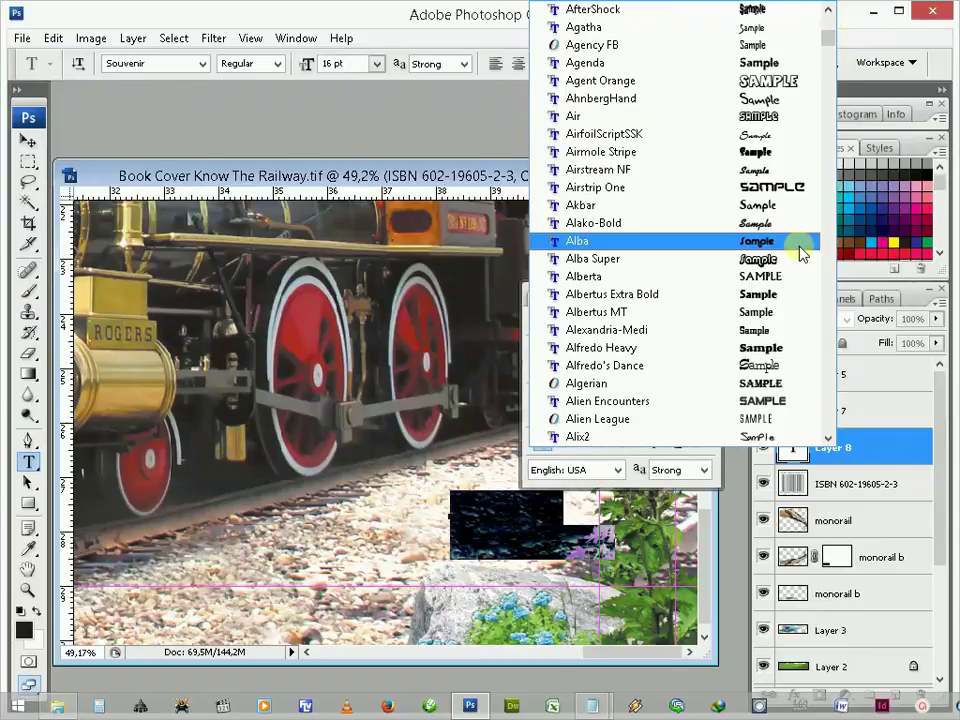
click(783, 293)
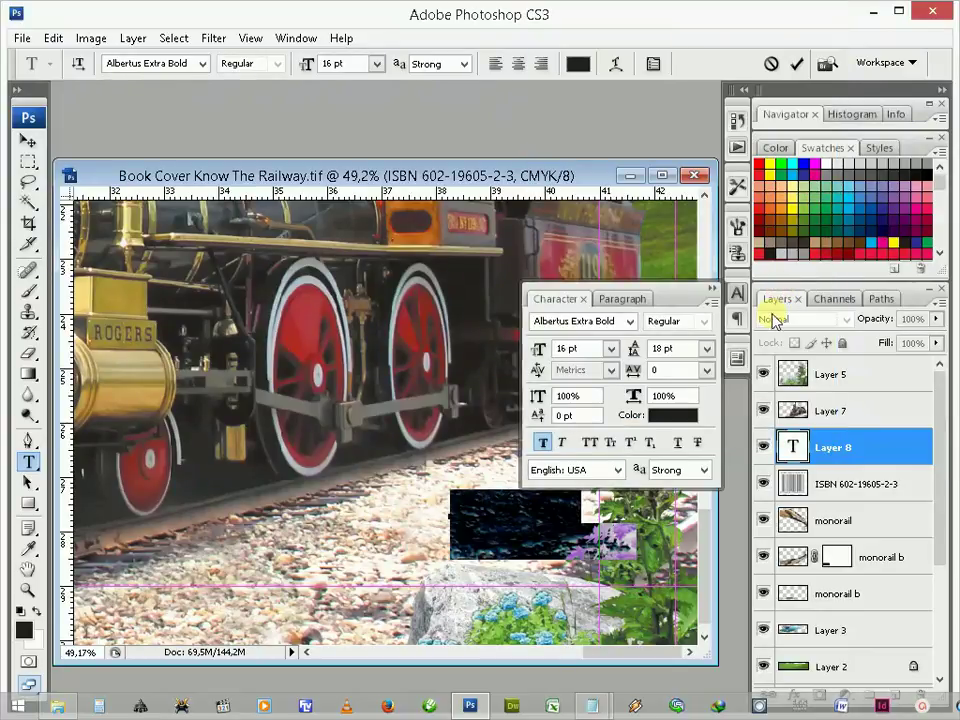
click(684, 413)
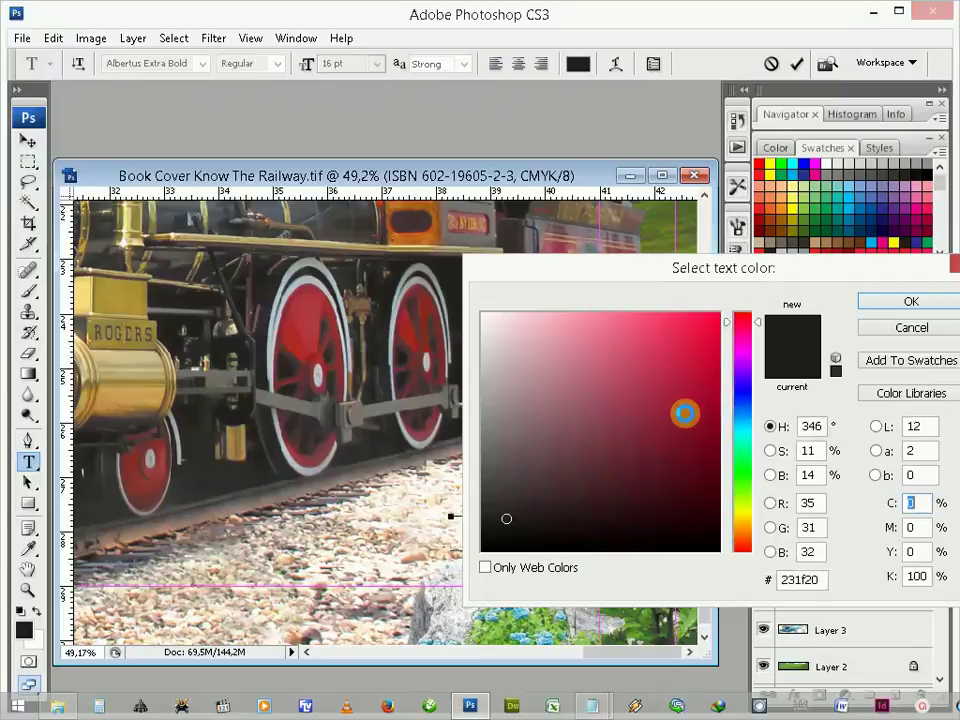
drag(686, 349, 737, 302)
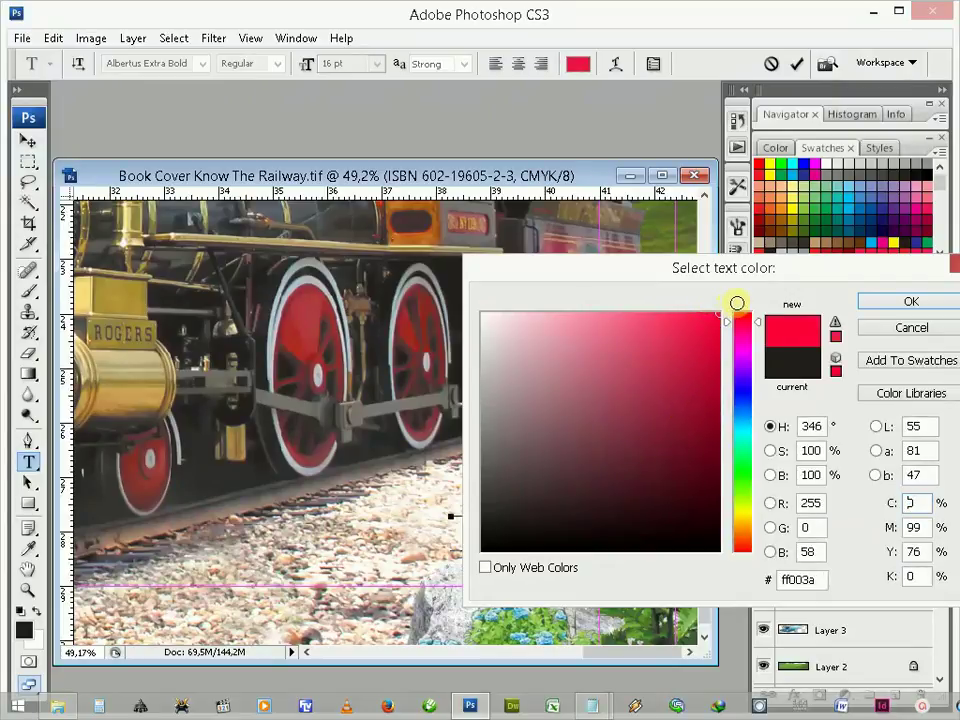
click(885, 302)
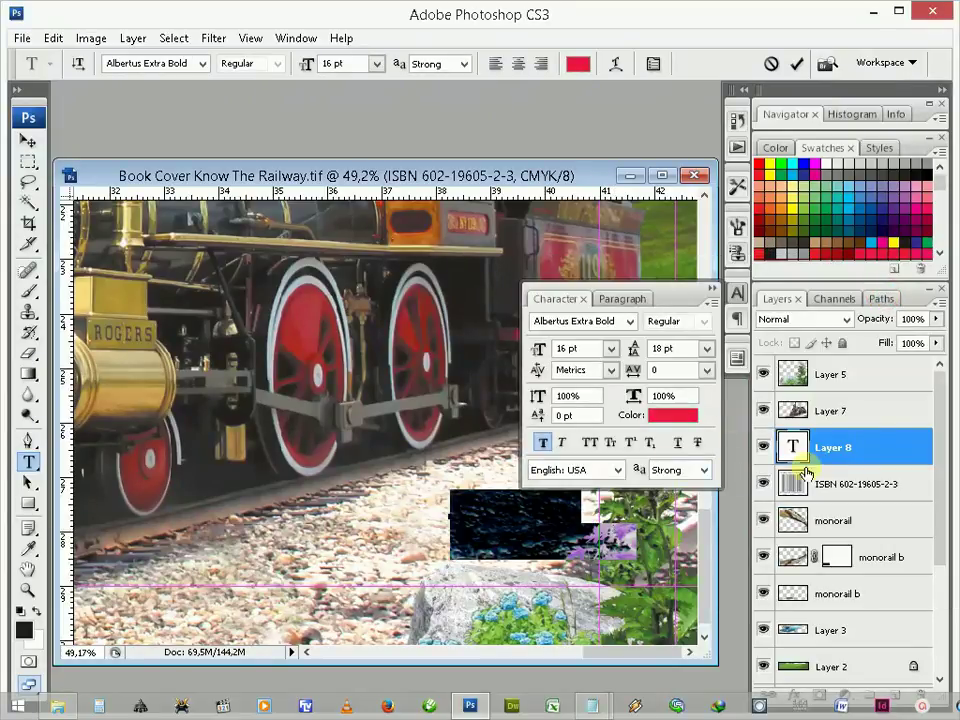
drag(872, 453, 882, 373)
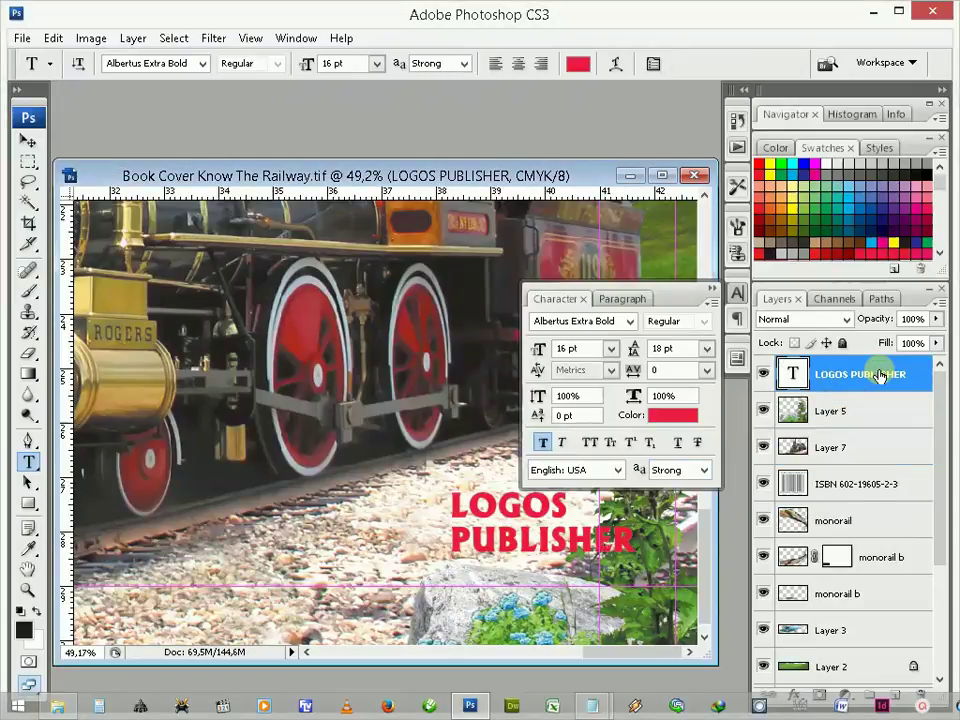
Step: Make the LOGOS PUBLISHER text 10 pt, centred, with Auto leading
click(610, 348)
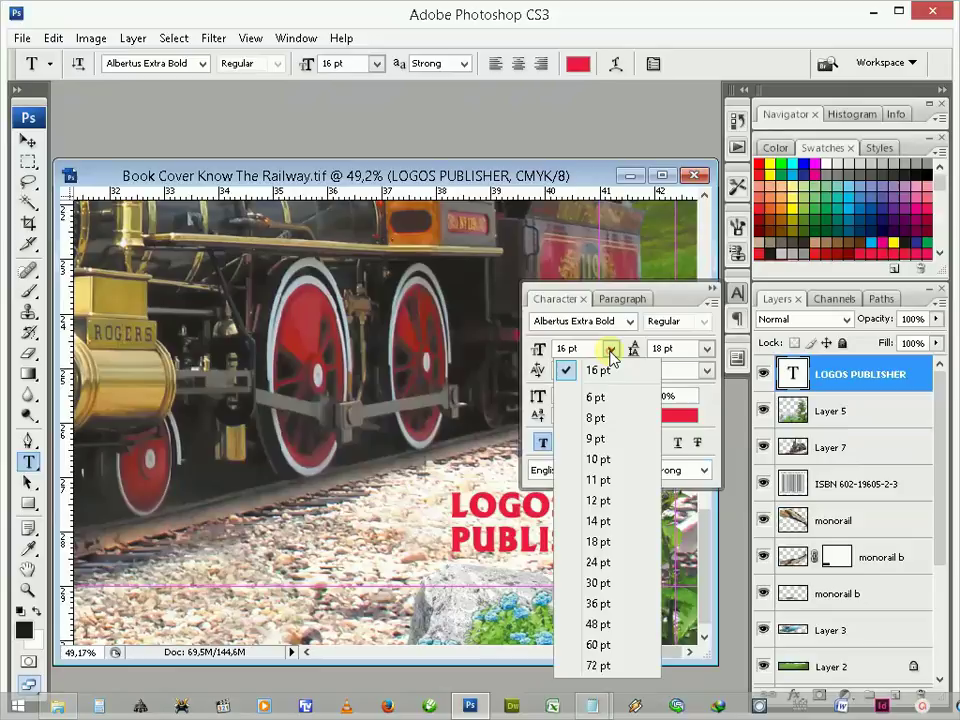
click(604, 499)
click(617, 299)
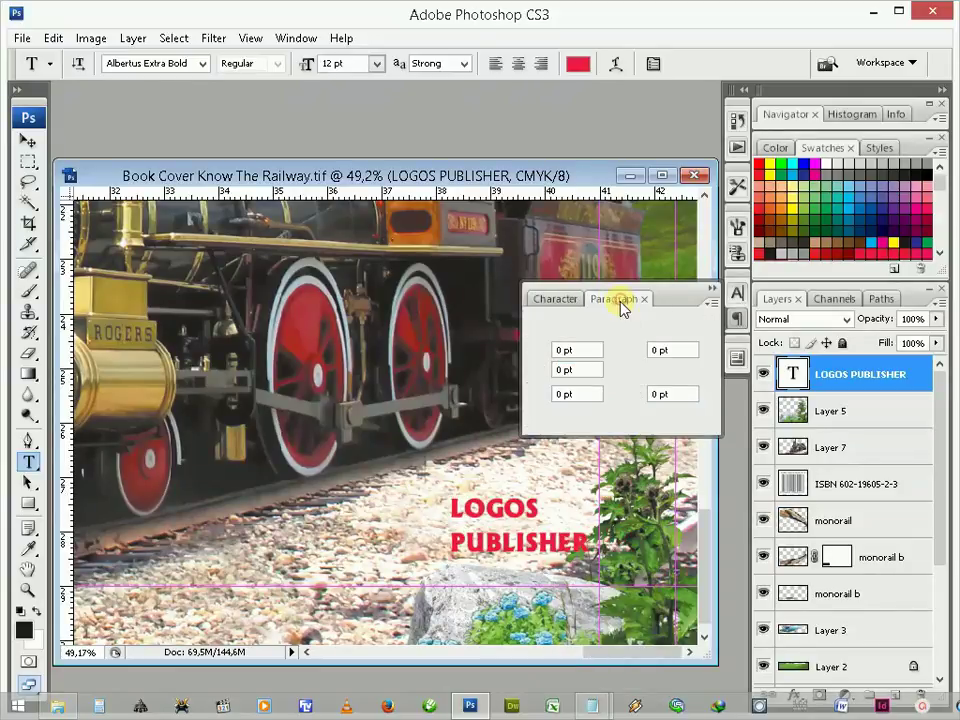
click(565, 323)
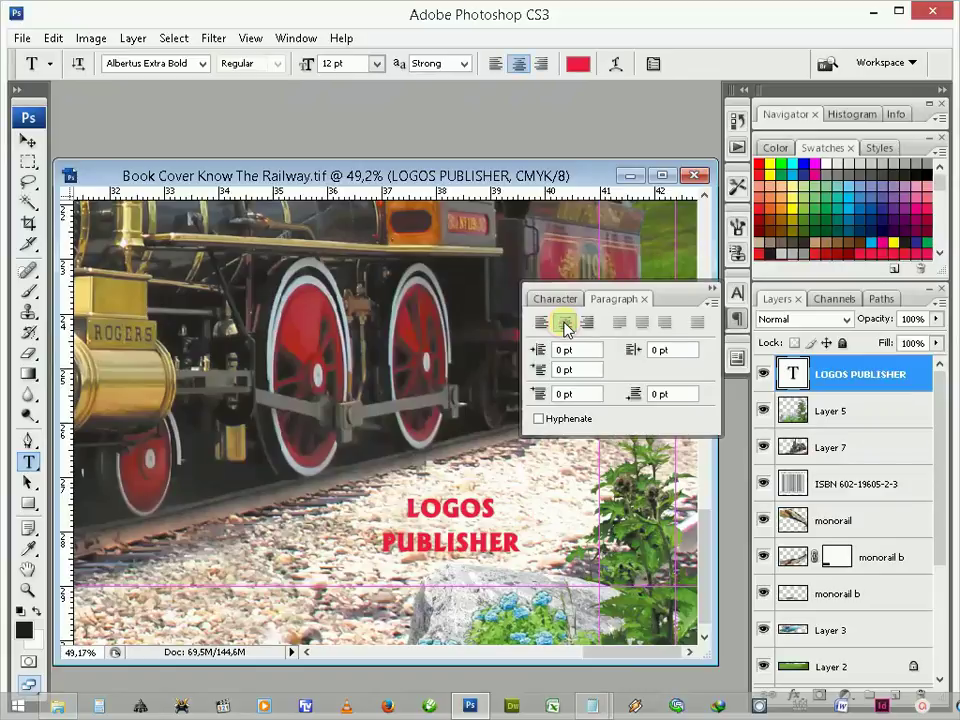
click(554, 299)
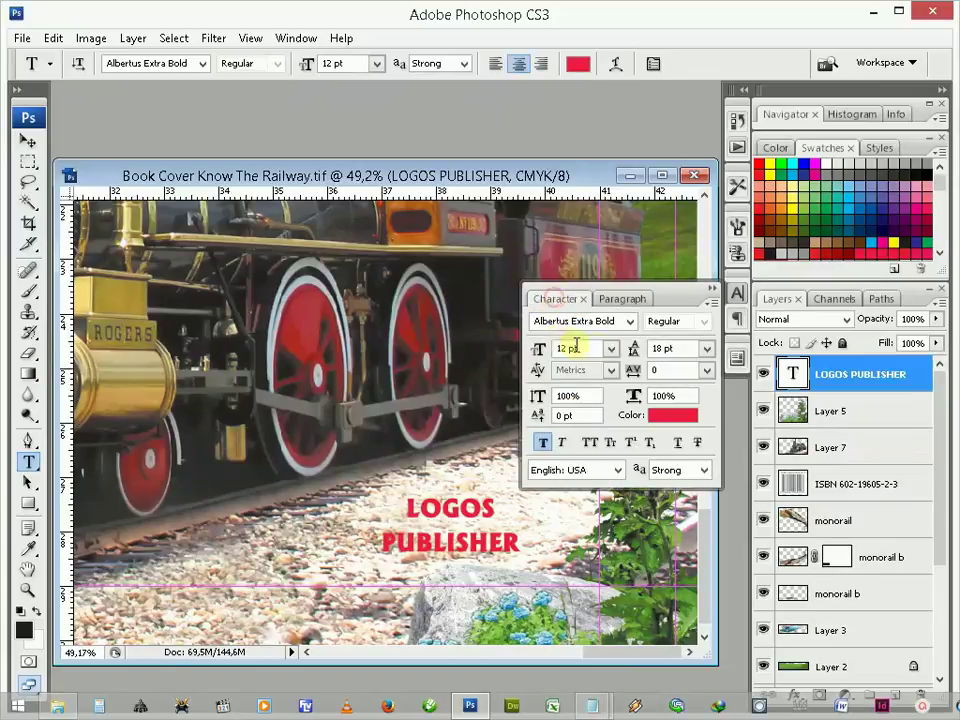
click(610, 348)
click(611, 458)
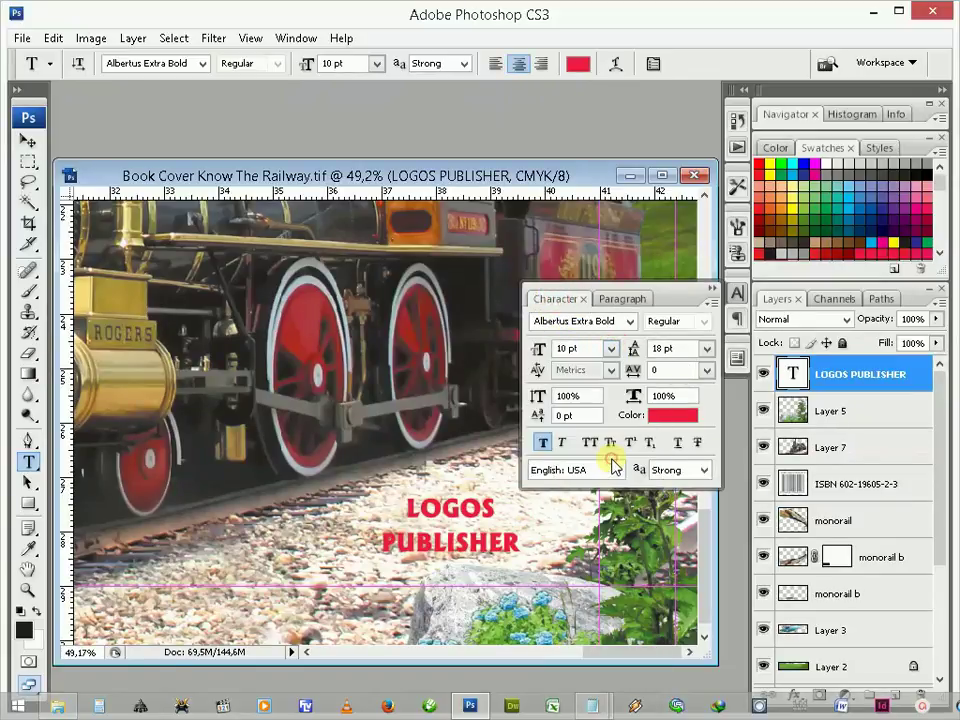
click(707, 348)
click(690, 368)
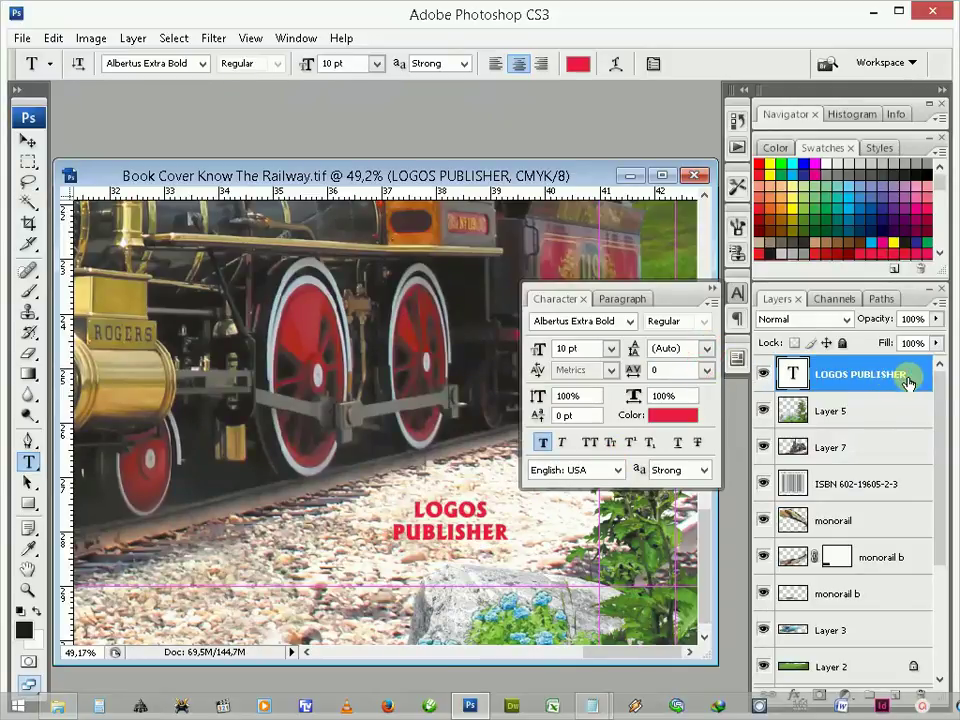
Step: Select a box around the logo text and add new Layer 8 above Layer 5
click(29, 161)
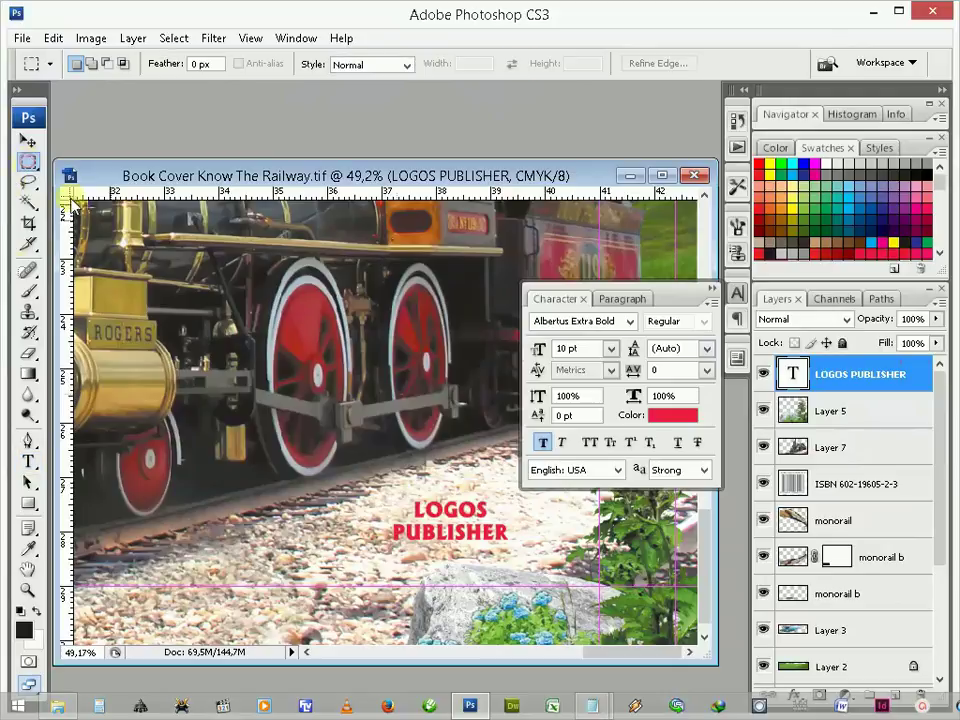
drag(383, 489, 515, 546)
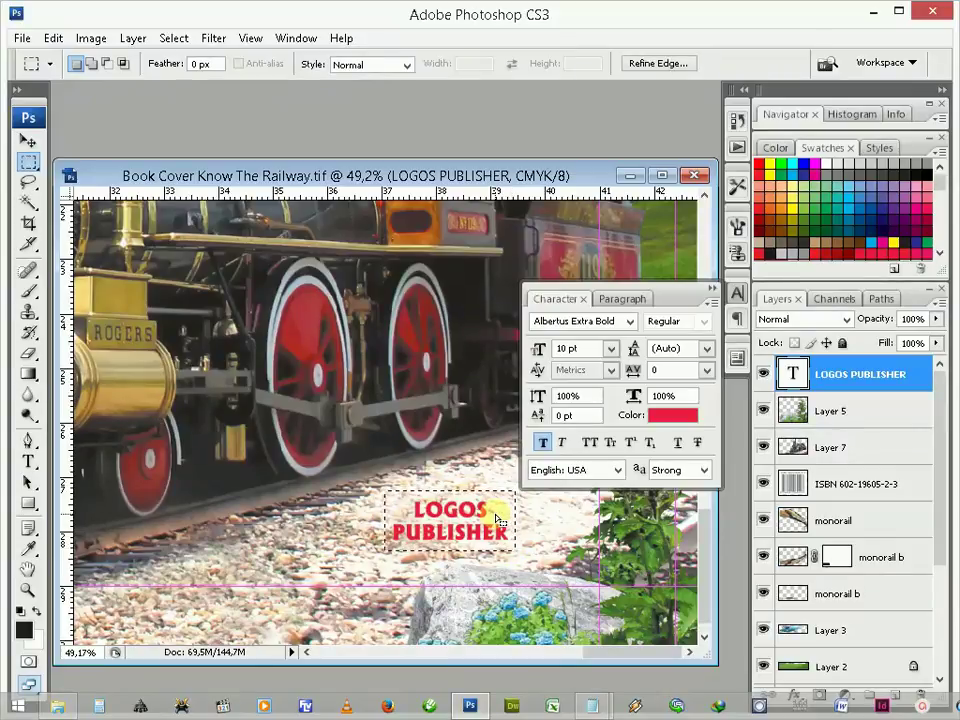
click(831, 409)
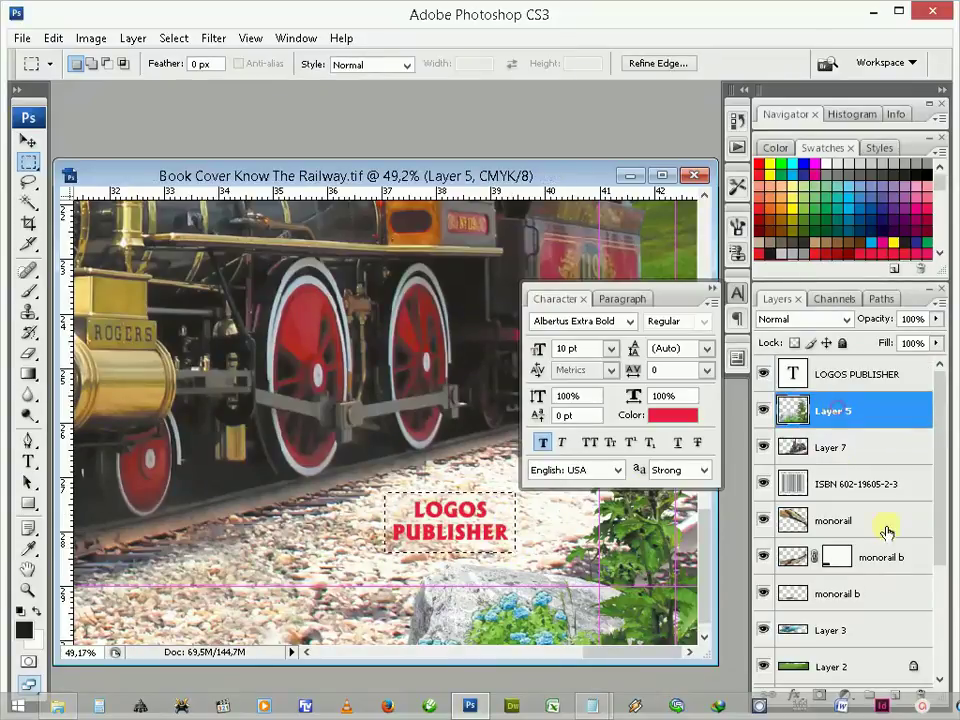
click(893, 693)
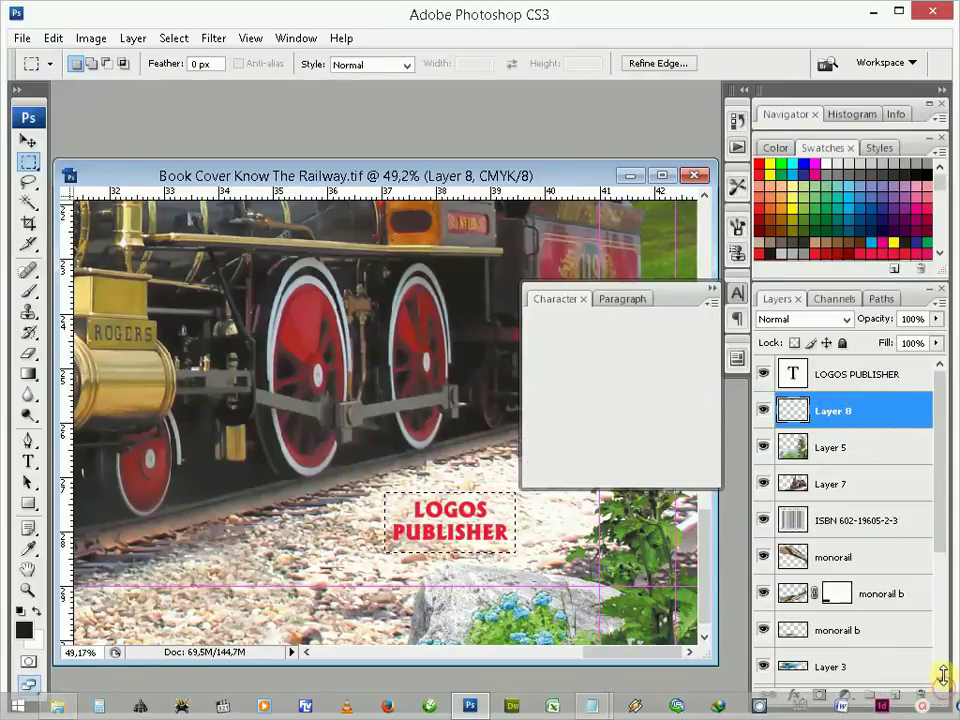
drag(942, 677, 942, 663)
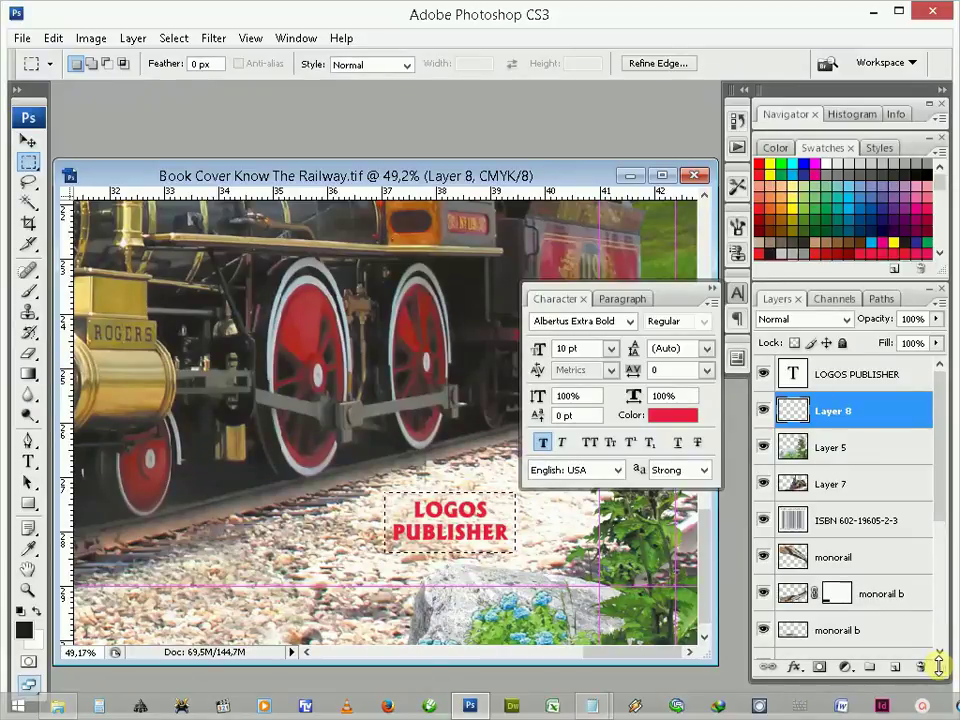
Step: Fill the selected box with white using the Paint Bucket, then deselect
click(35, 608)
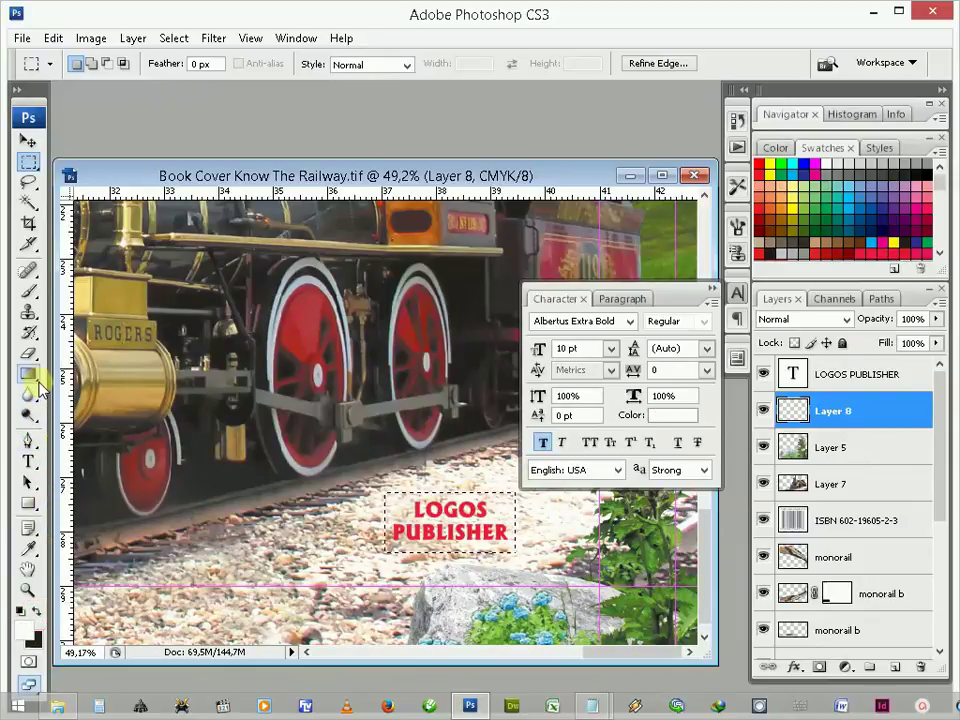
drag(32, 376, 70, 390)
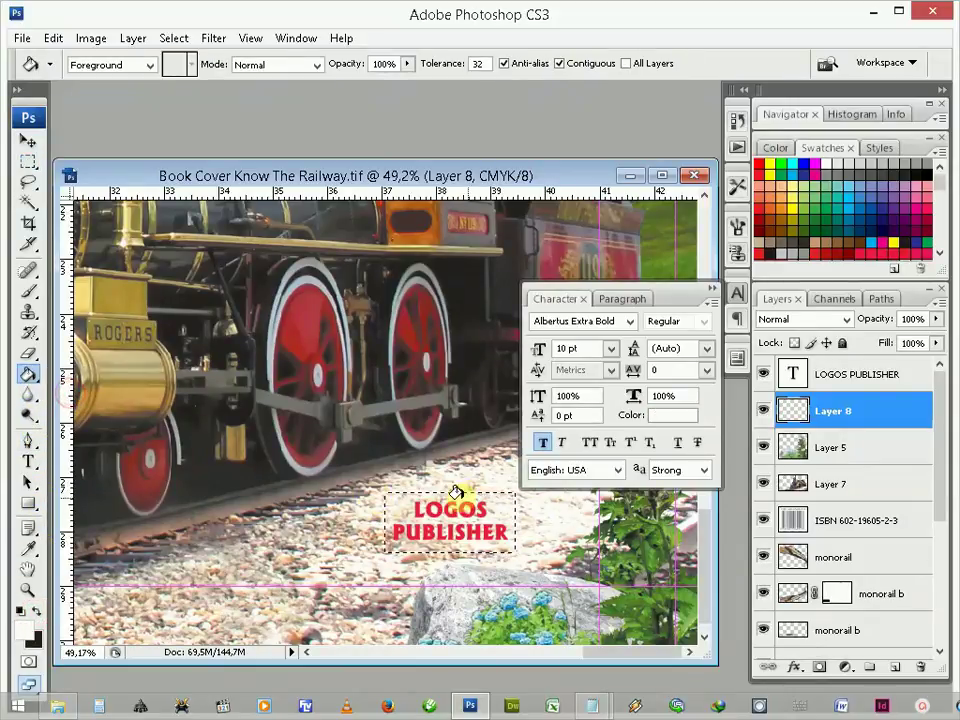
click(490, 500)
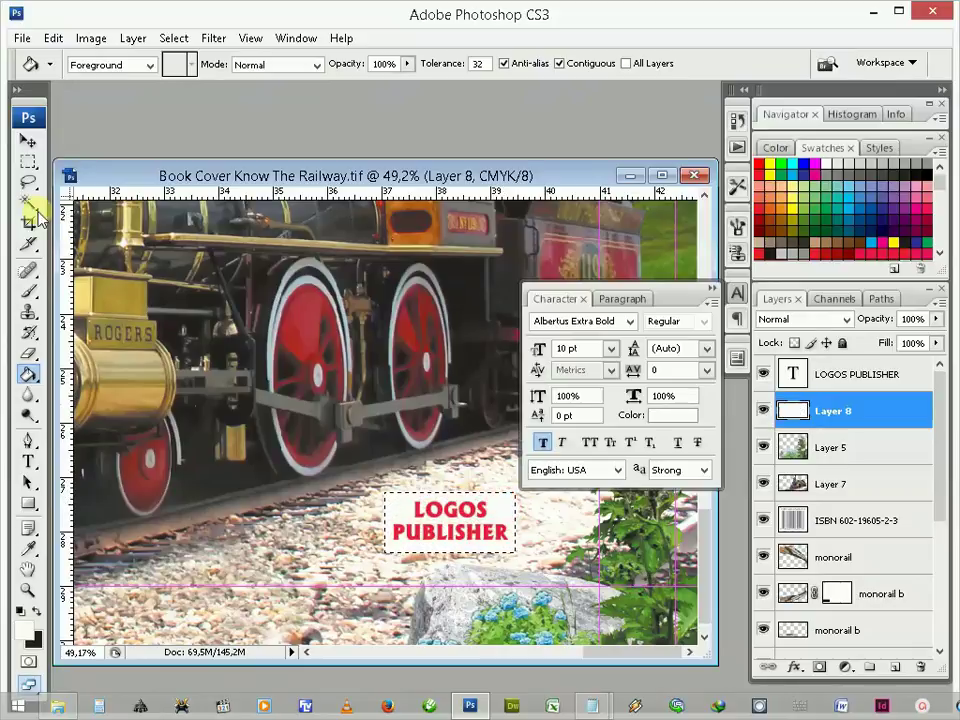
click(28, 142)
click(28, 161)
key(ctrl+d)
click(437, 484)
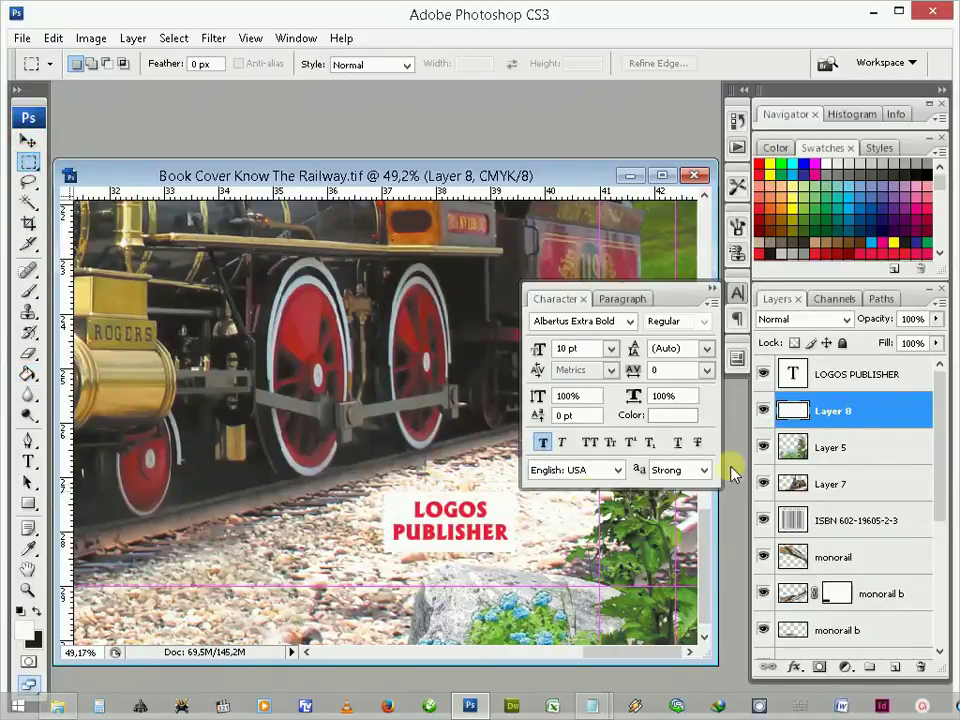
Step: Link the LOGOS PUBLISHER text with Layer 8 and move both into the lower-right corner
ctrl+click(841, 376)
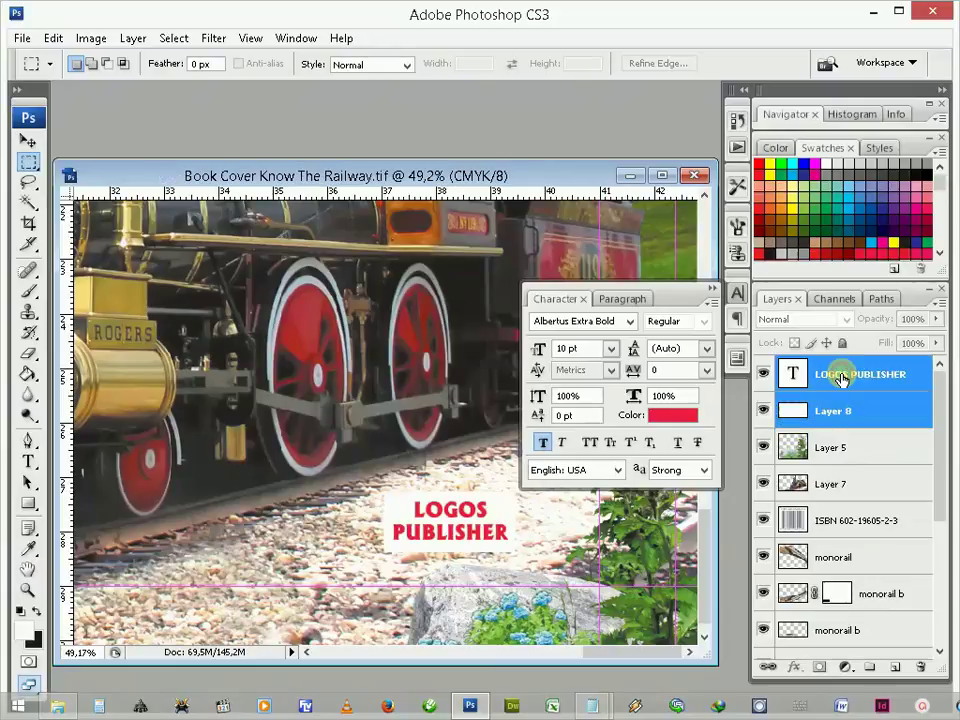
right_click(846, 392)
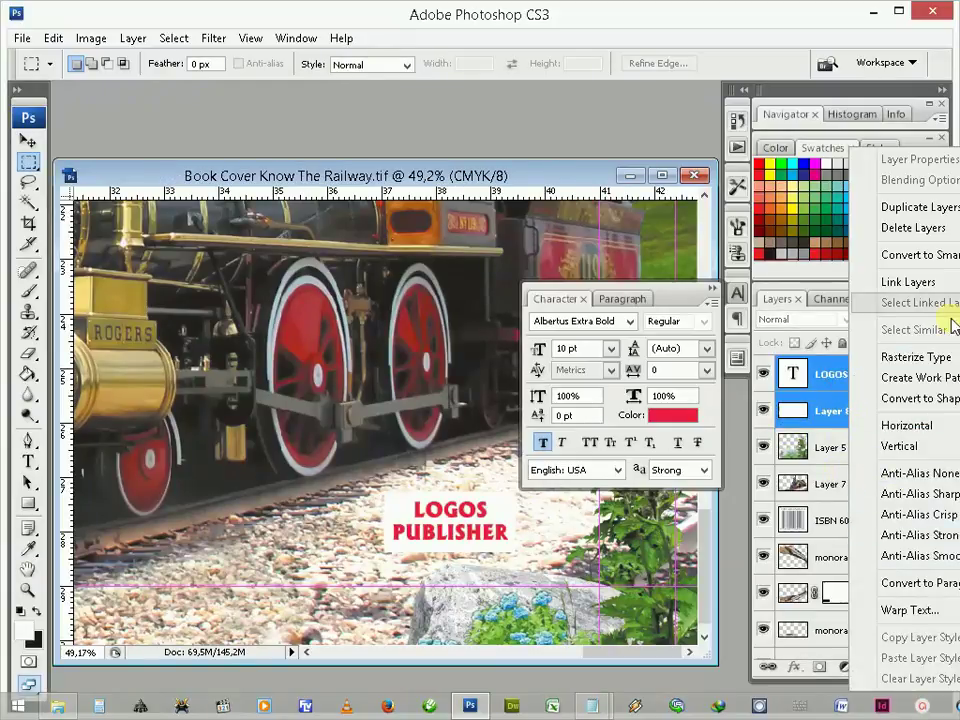
click(906, 282)
click(28, 141)
drag(447, 520, 528, 562)
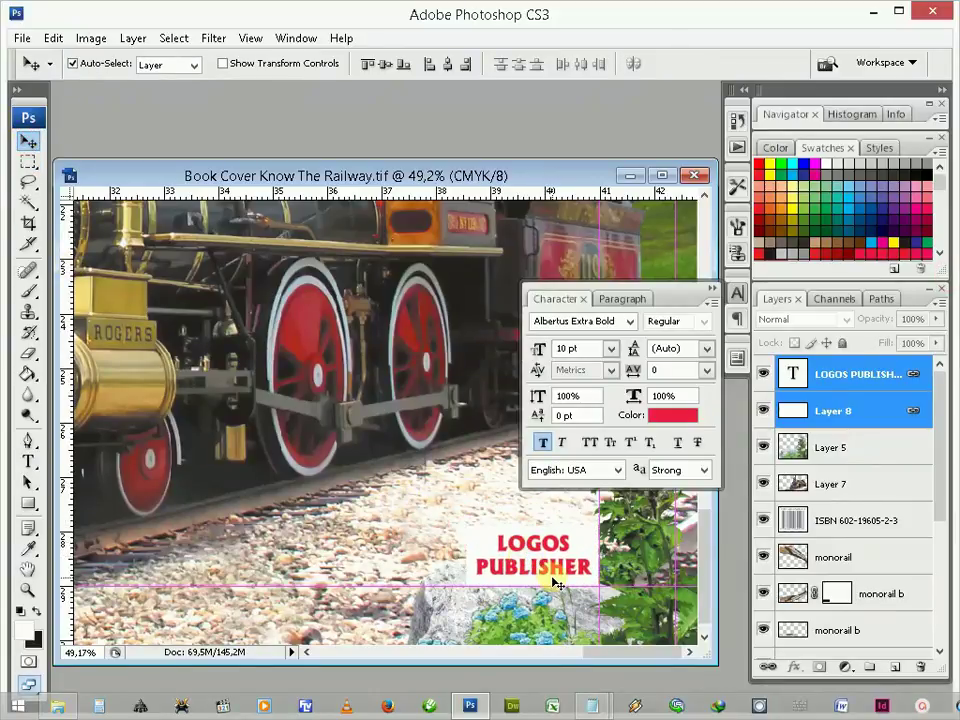
Step: Fit the cover on screen, then hide and re-show the guides
click(740, 293)
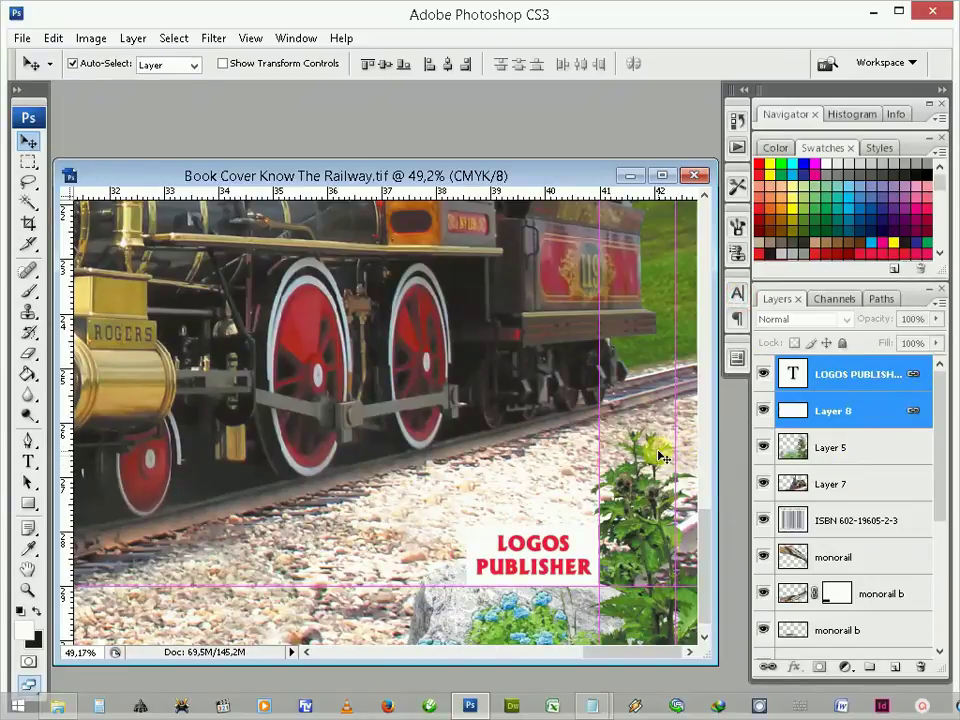
key(z)
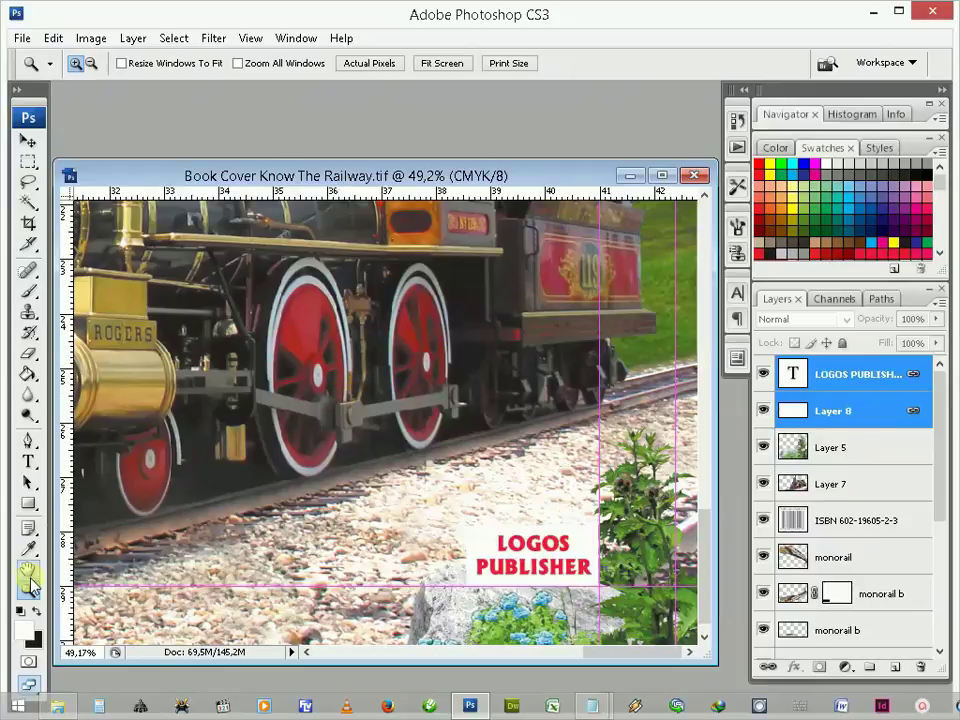
right_click(413, 365)
click(462, 378)
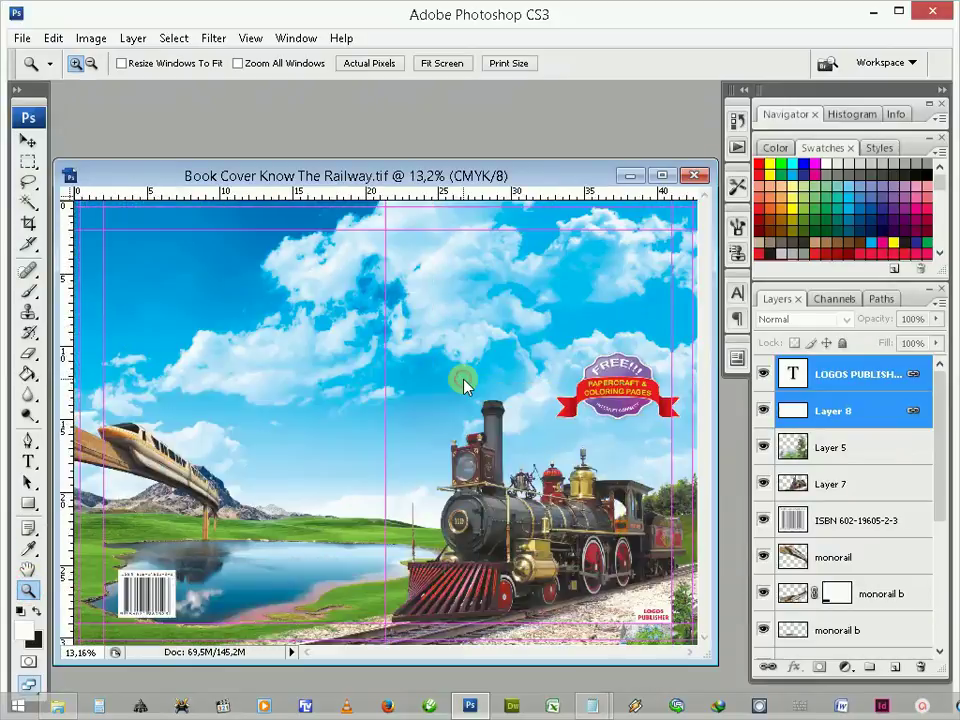
click(28, 140)
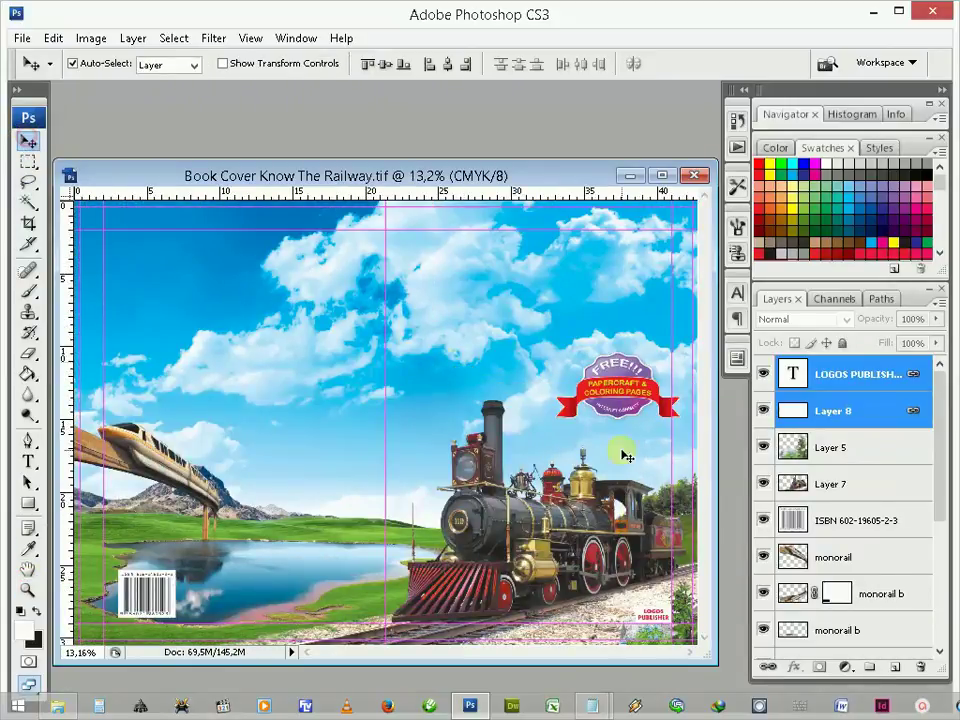
key(ctrl+semicolon)
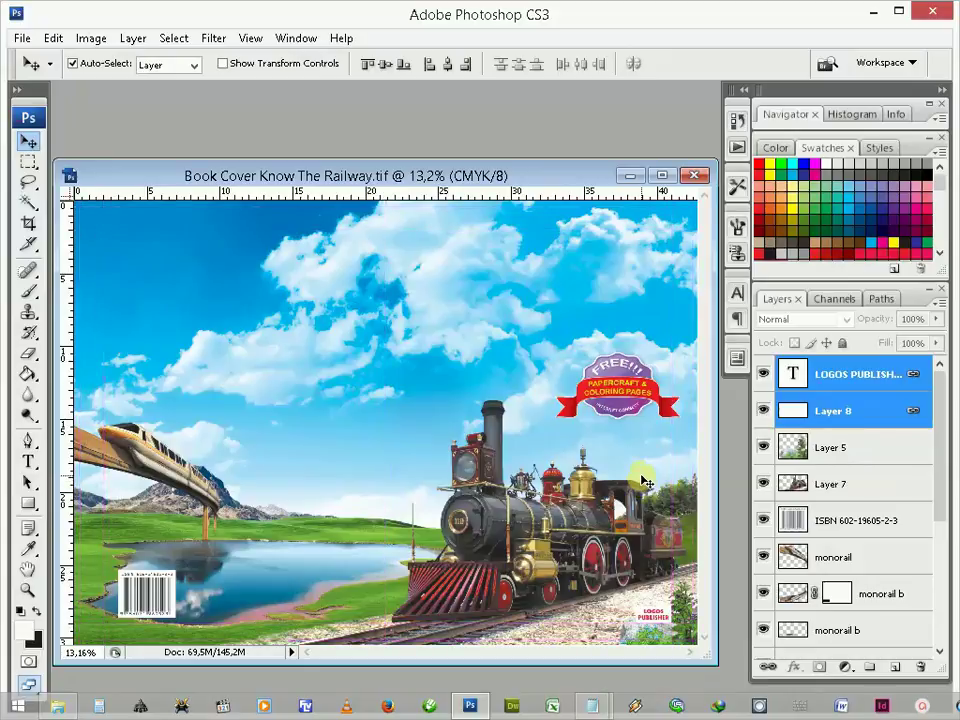
key(ctrl+semicolon)
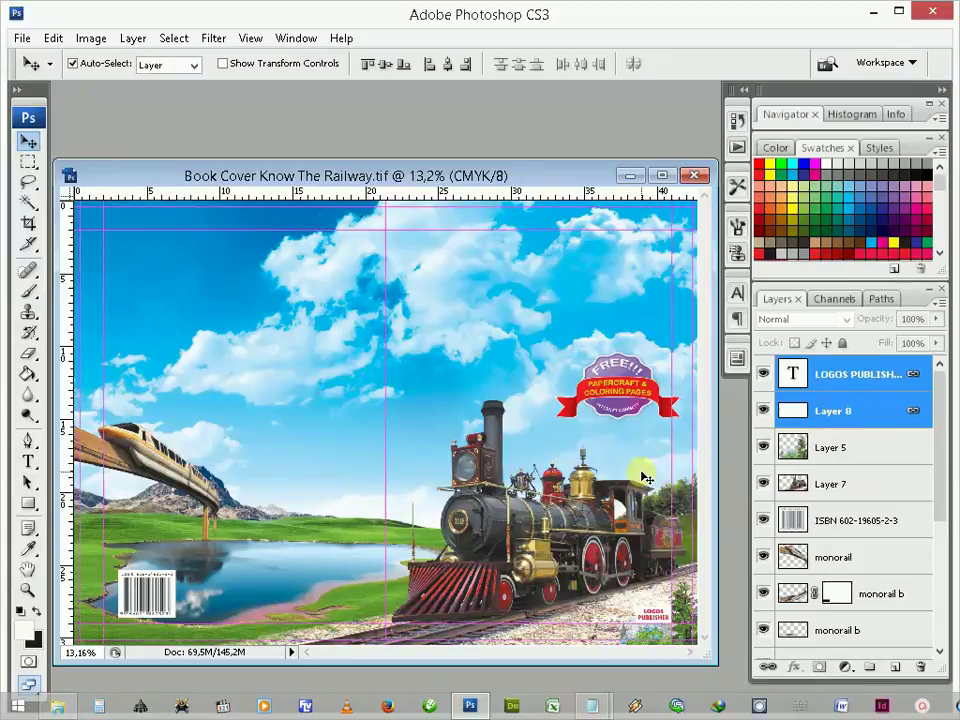
Step: Zoom into the upper sky and drag a vertical guide to about 23 on the ruler
key(z)
drag(596, 302, 716, 210)
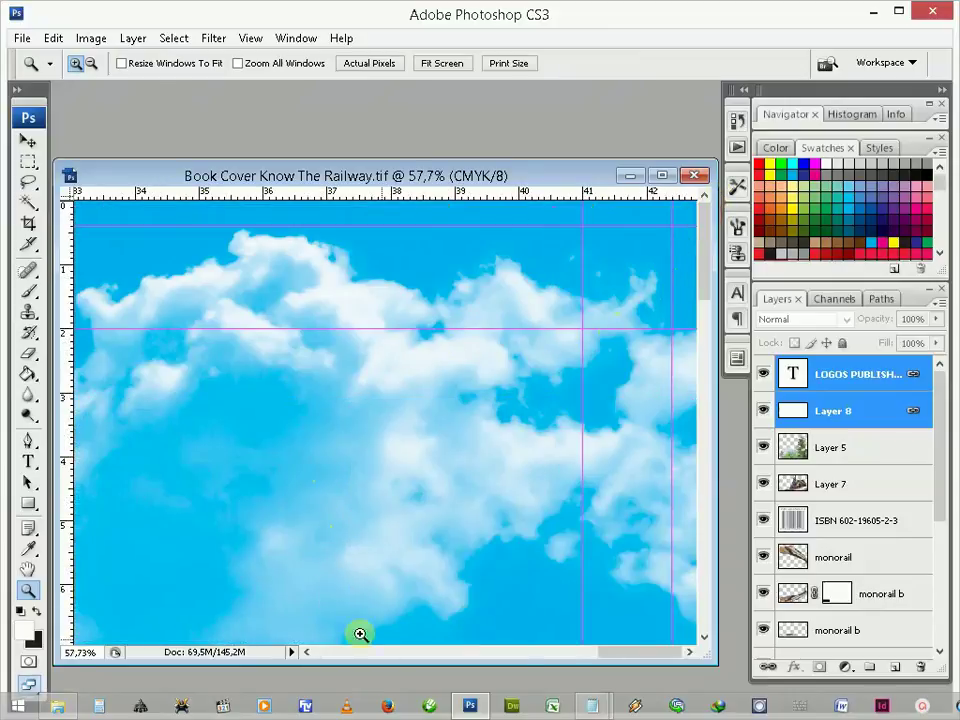
drag(600, 655, 497, 653)
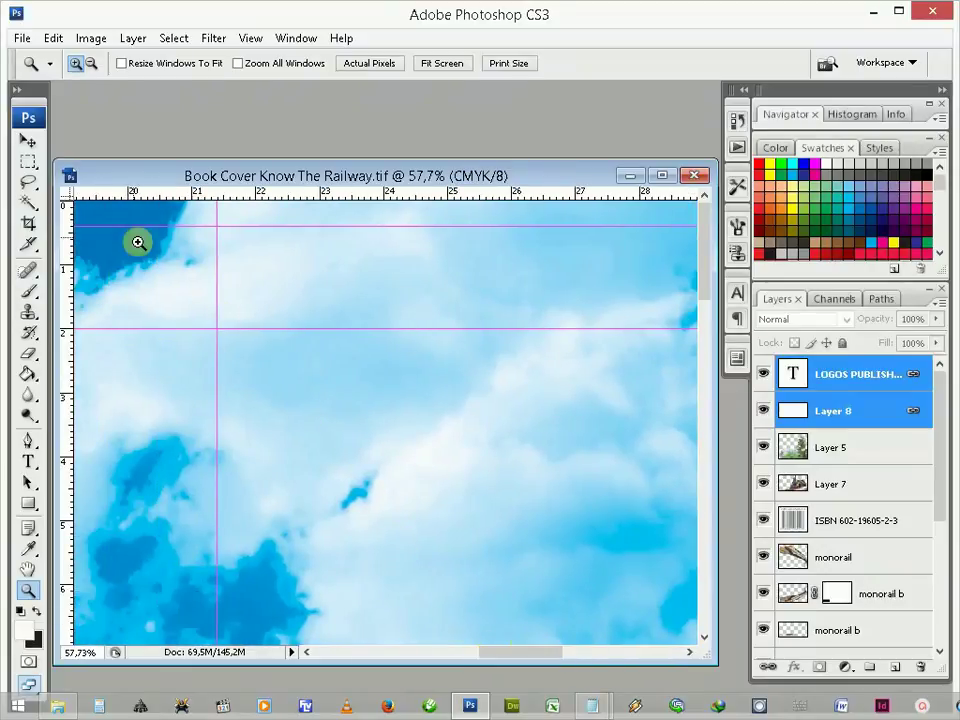
click(29, 144)
drag(65, 244, 287, 289)
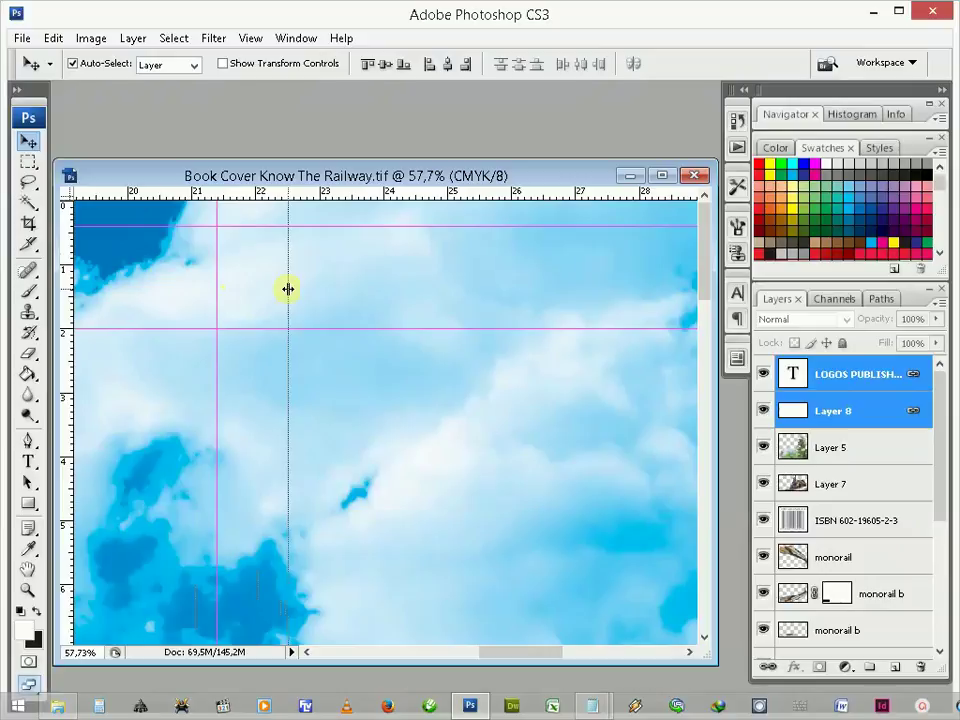
mouse_move(288, 289)
mouse_down()
mouse_move(319, 291)
mouse_move(319, 305)
mouse_up()
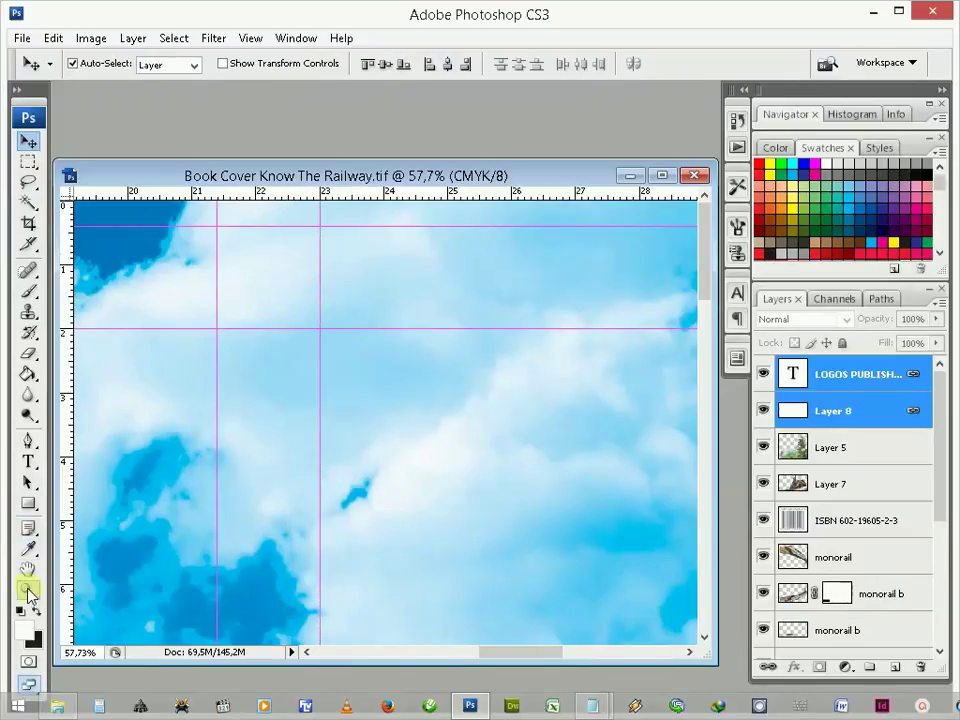
Step: Fit the cover on screen, then zoom into the upper-right sky and FREE badge
click(27, 589)
right_click(371, 420)
click(392, 433)
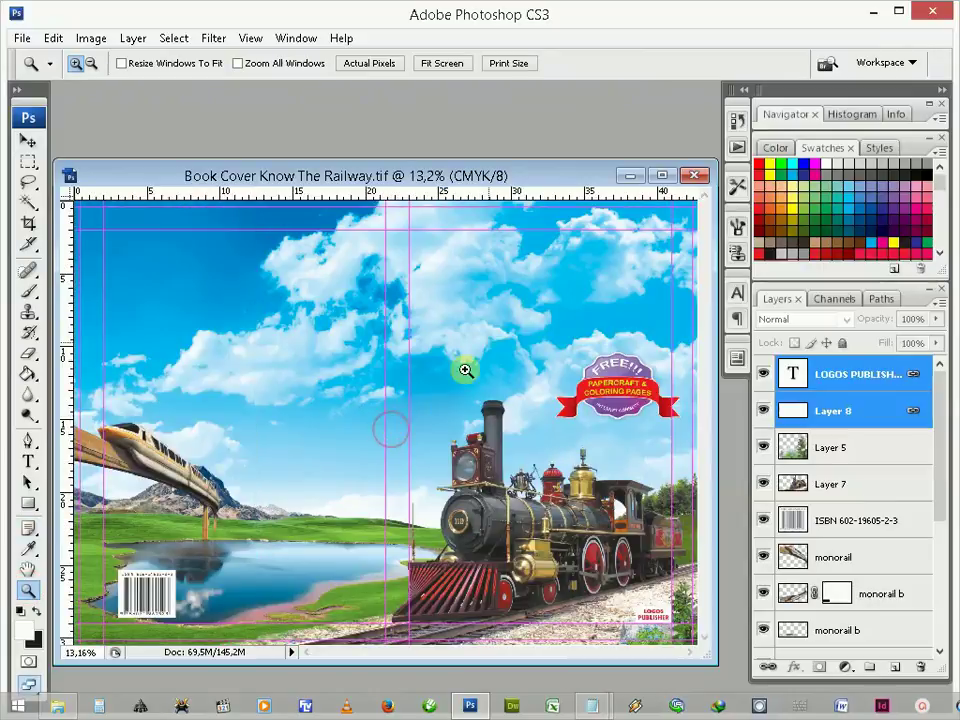
drag(628, 272, 636, 263)
click(636, 263)
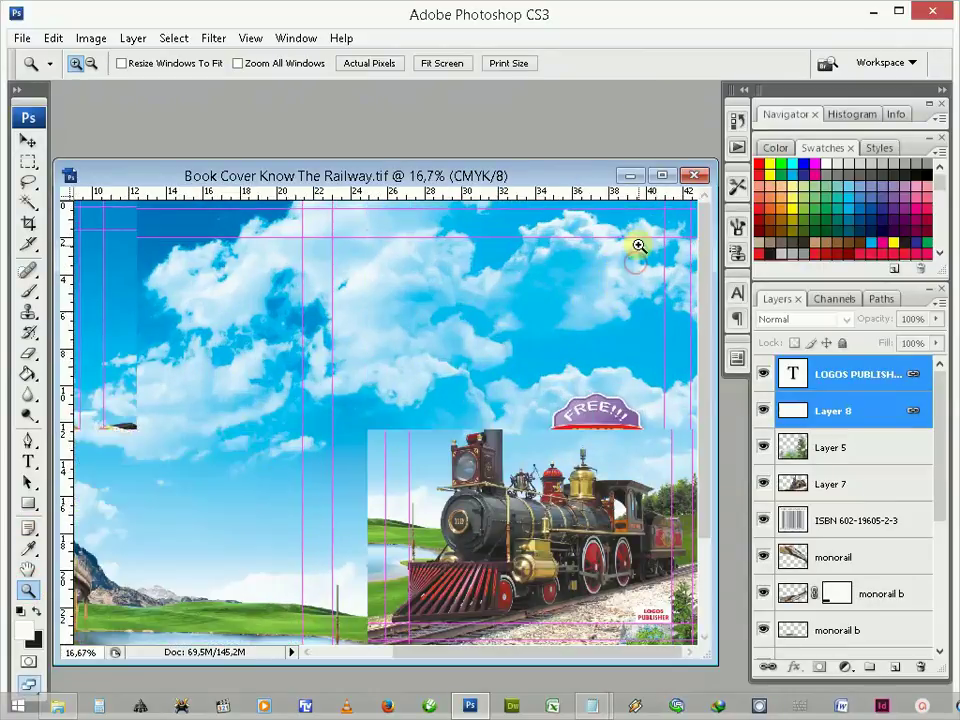
click(658, 249)
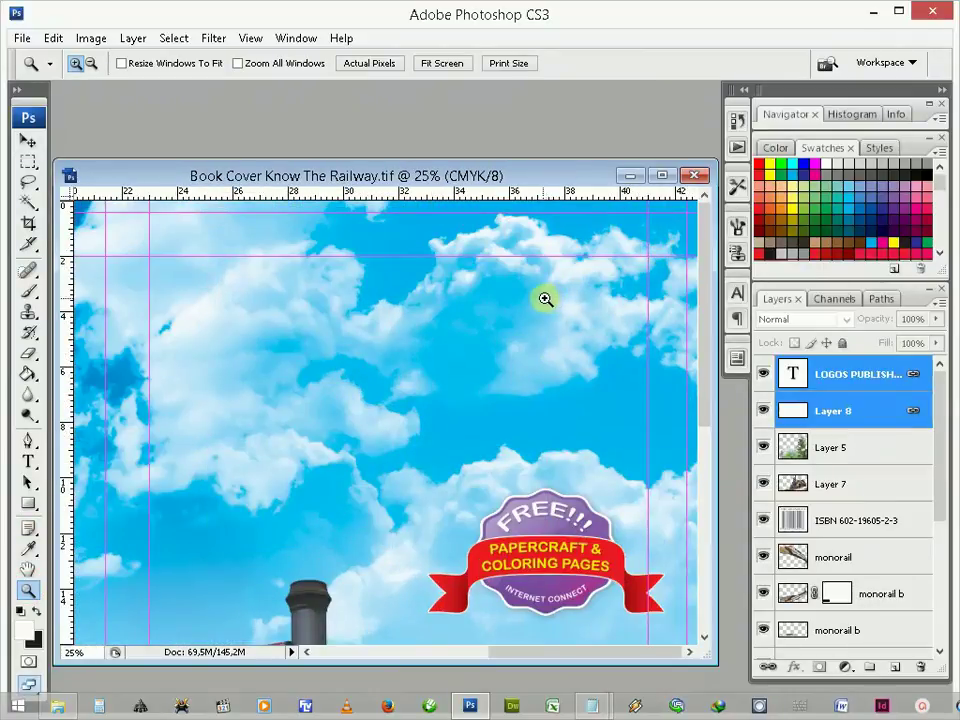
Step: Add the 'Know...' text line in the sky and commit it
click(28, 463)
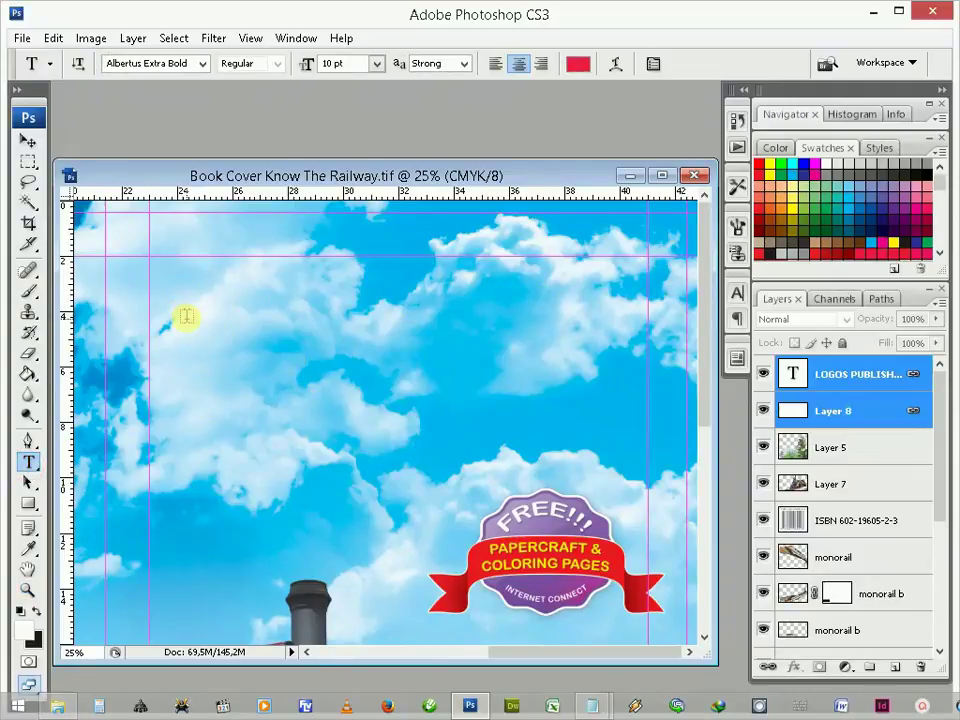
click(186, 318)
text(Know...)
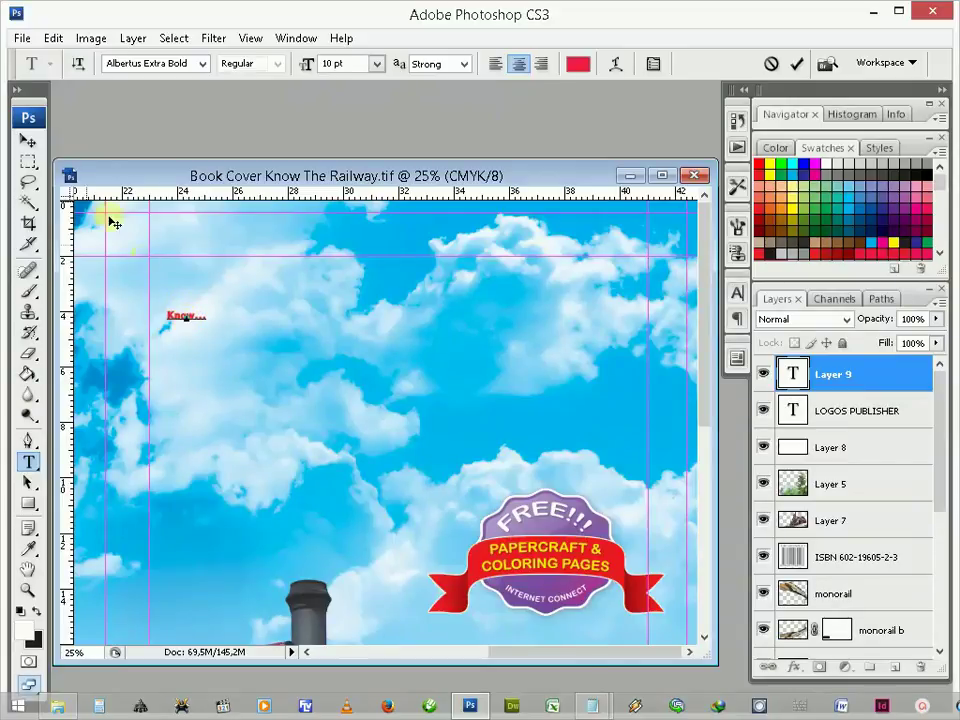
click(27, 142)
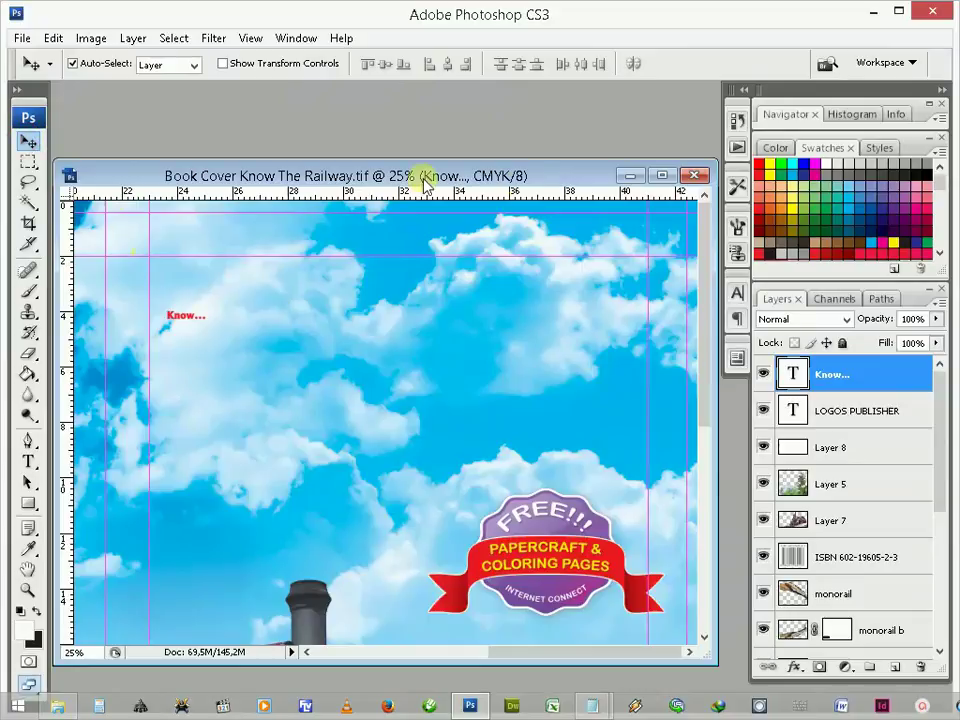
Step: Set Know... to Segoe Script Bold at 55 pt and shift it slightly left
click(737, 294)
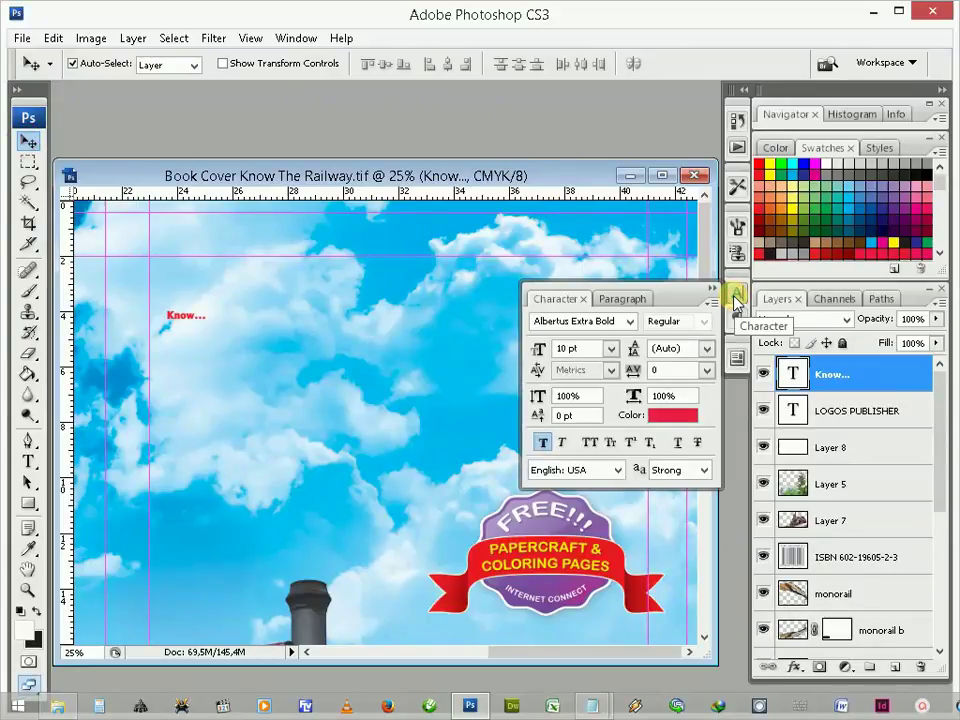
click(630, 321)
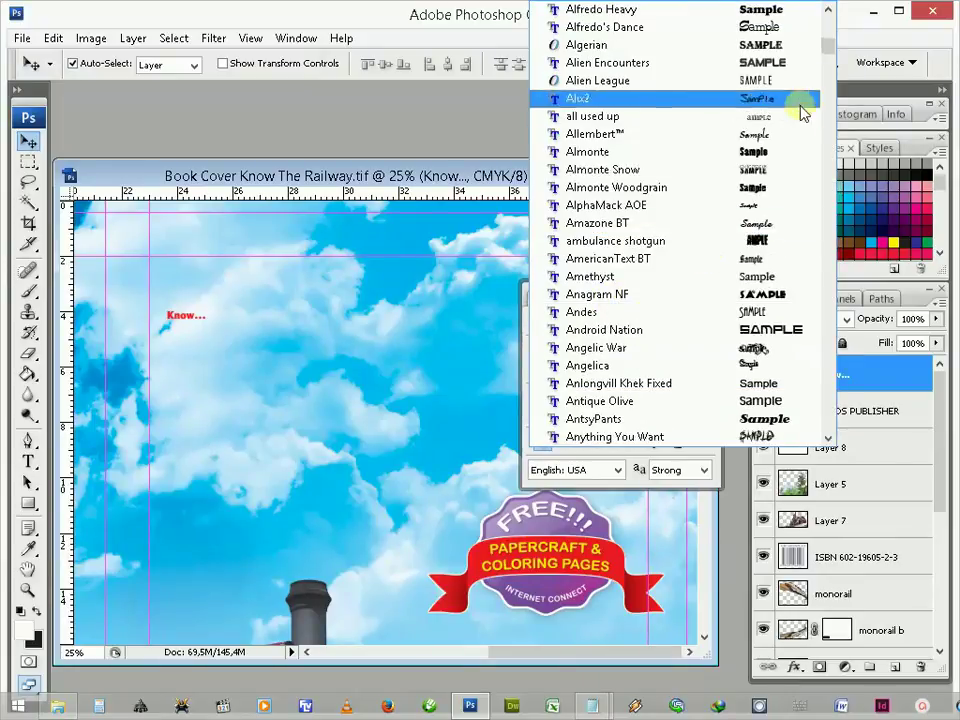
drag(828, 46, 828, 318)
scroll(828, 318, down, 1)
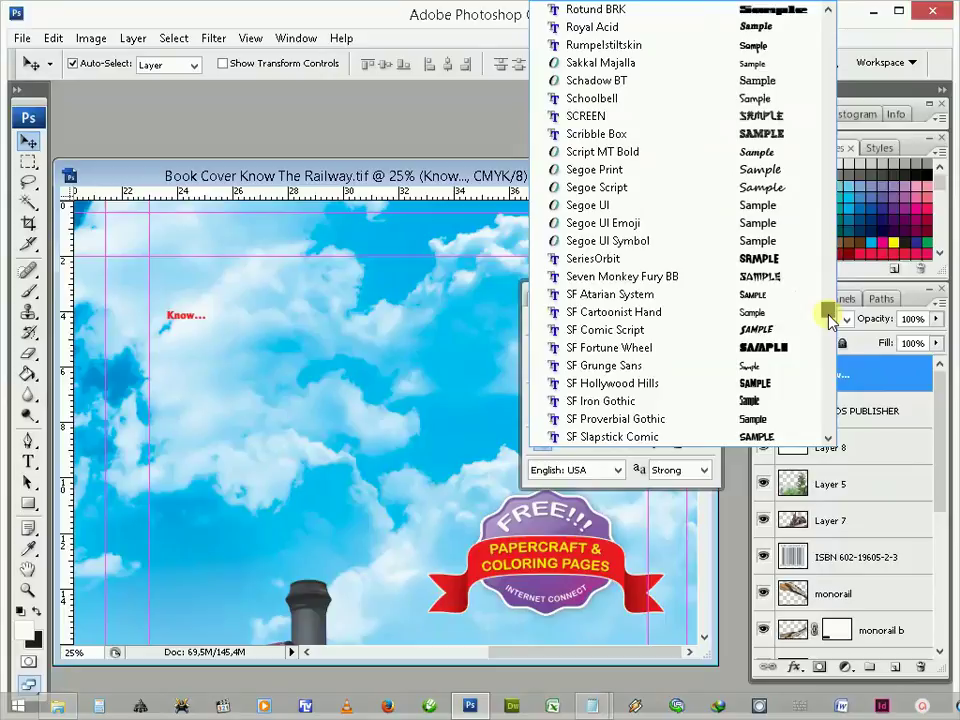
click(637, 198)
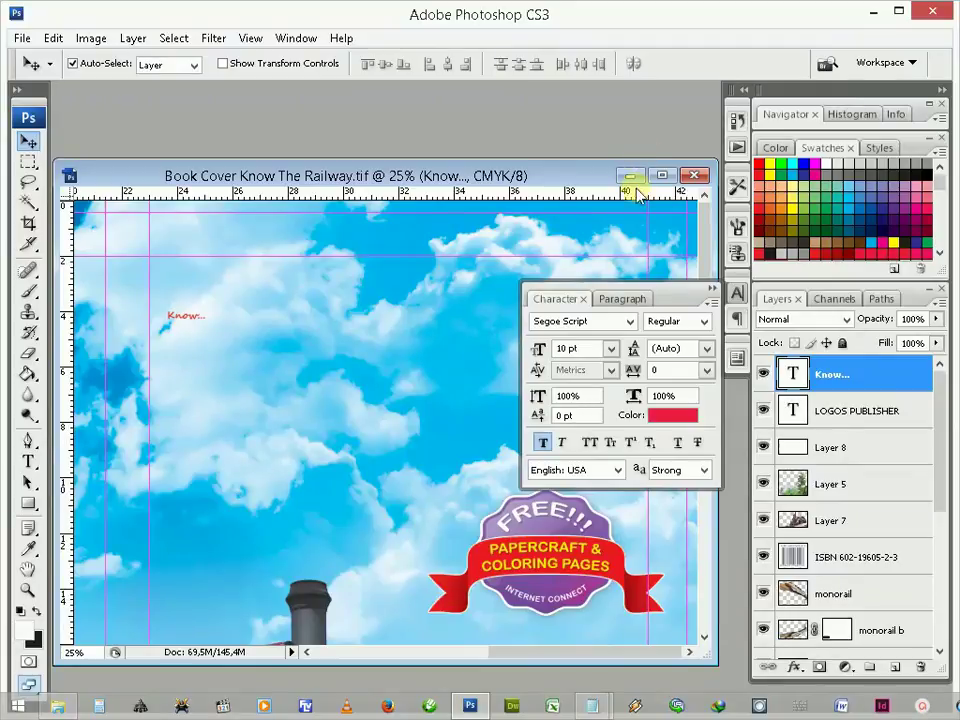
key(BackSpace)
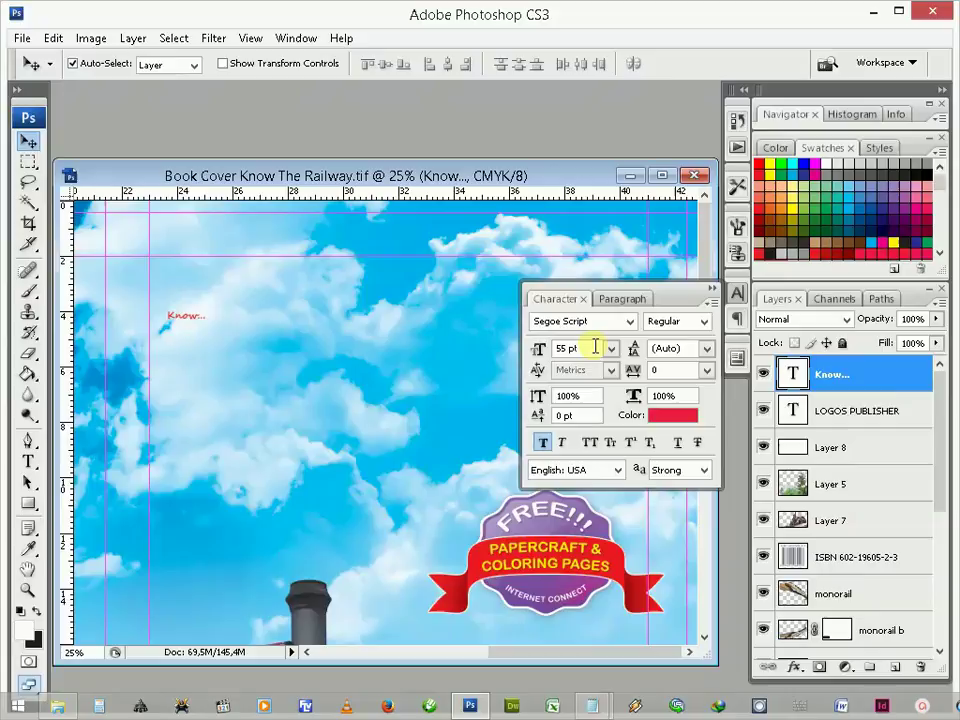
key(Return)
drag(310, 322, 289, 323)
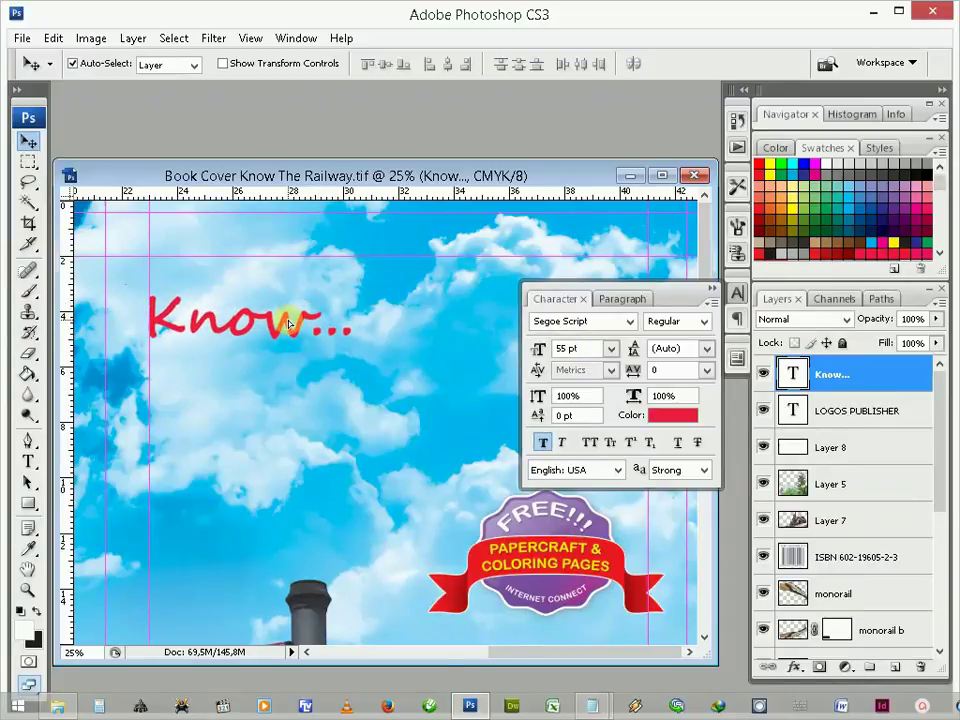
click(704, 321)
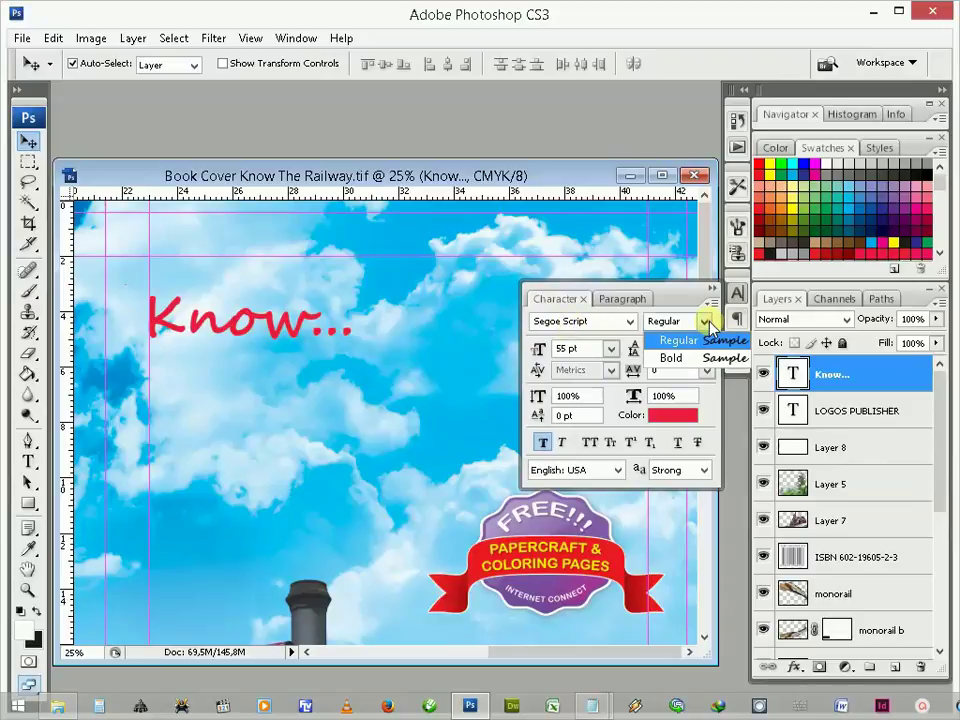
click(700, 360)
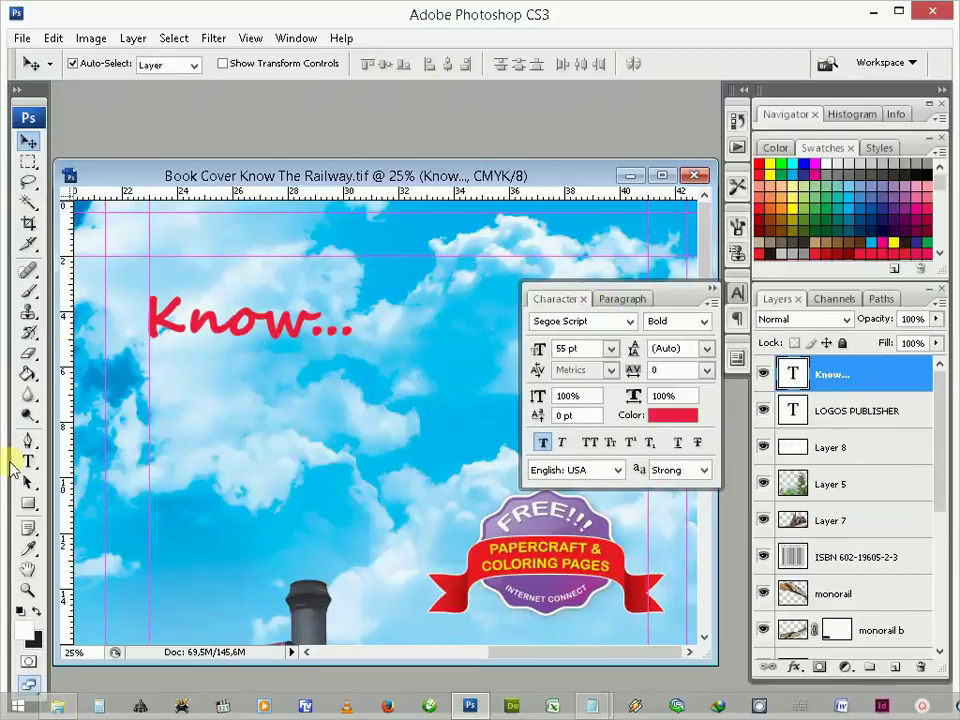
Step: Open Warp Text for the Know... layer, accepting the faux-bold warning
click(27, 461)
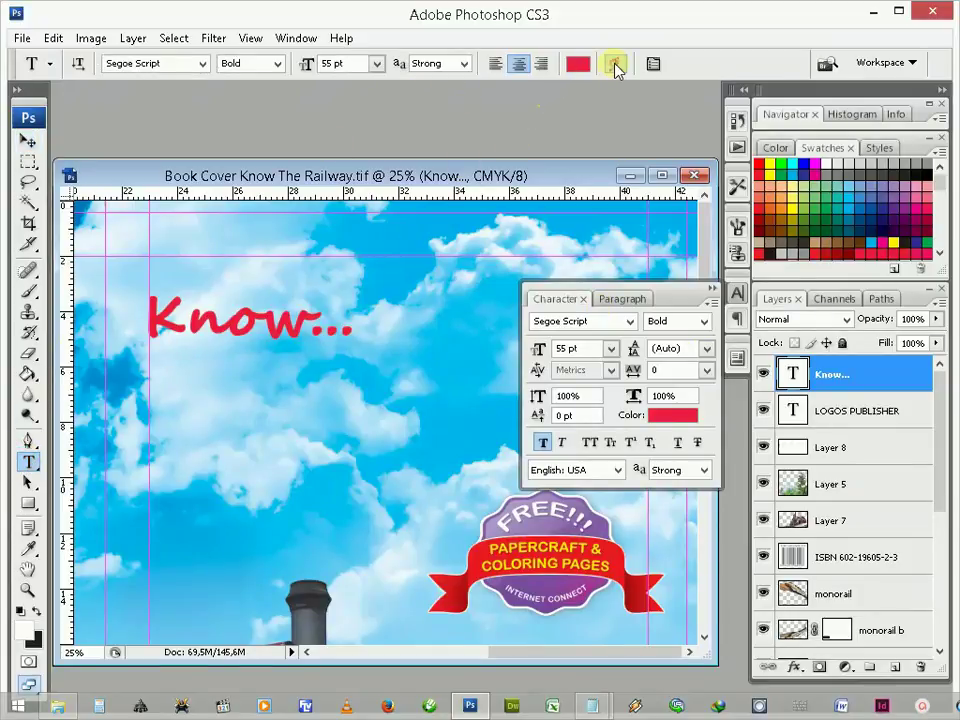
click(614, 64)
click(594, 285)
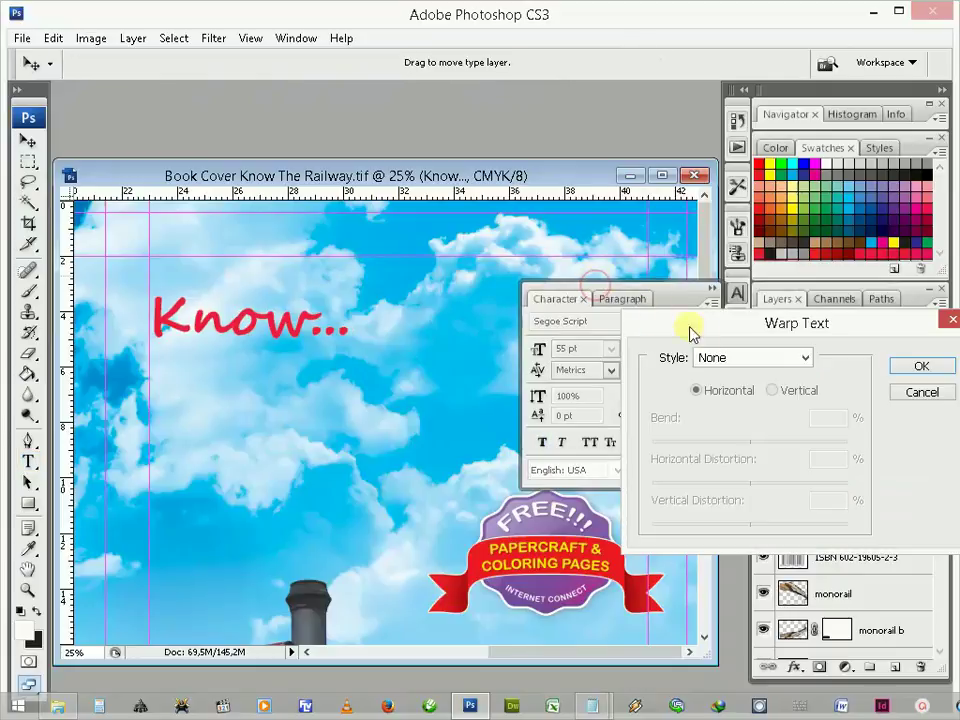
Step: Warp Know... with a horizontal Flag style at +45% bend
drag(690, 330, 246, 397)
click(314, 427)
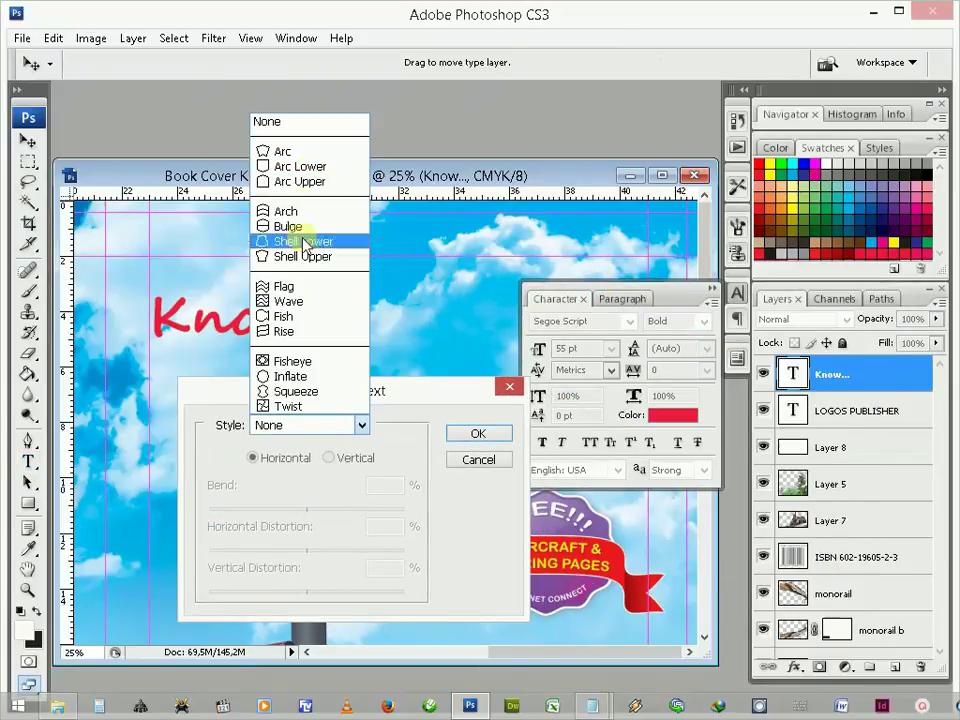
click(302, 285)
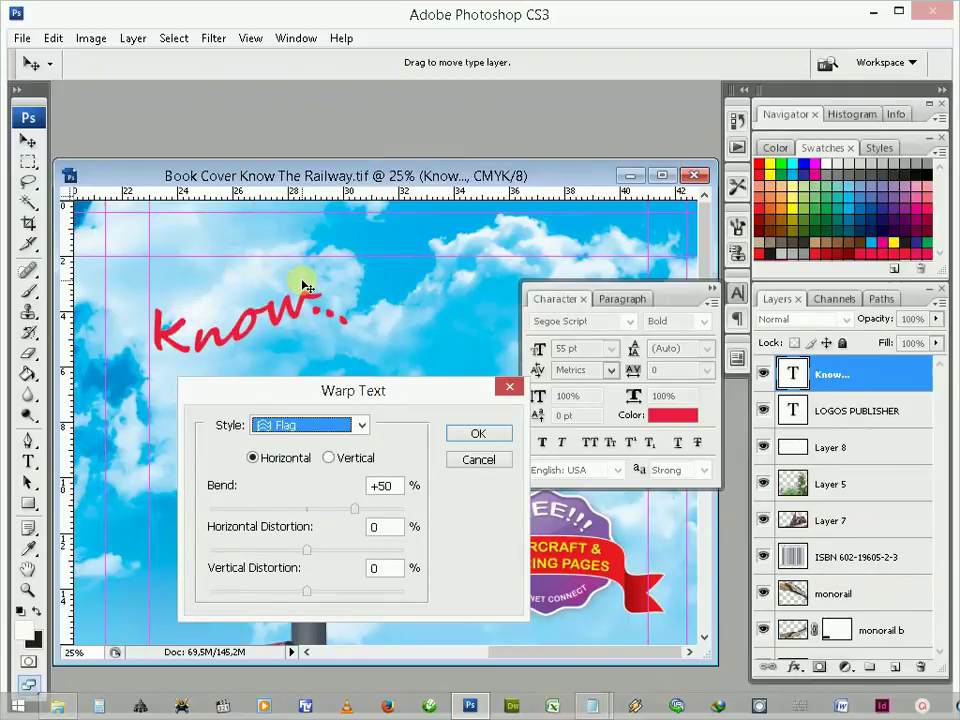
double_click(382, 488)
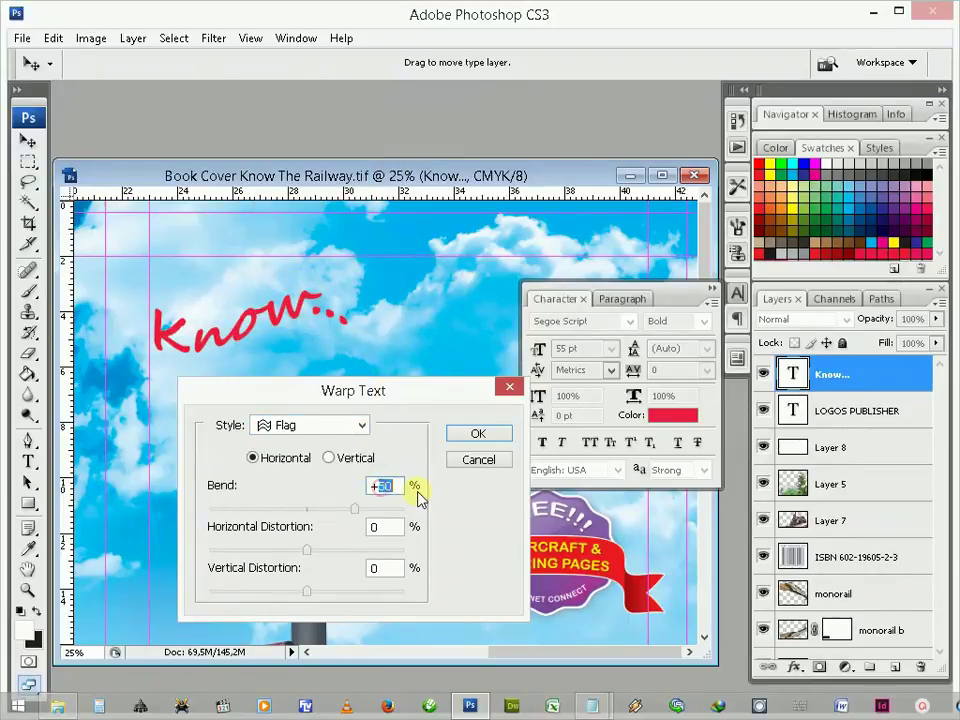
text(+45)
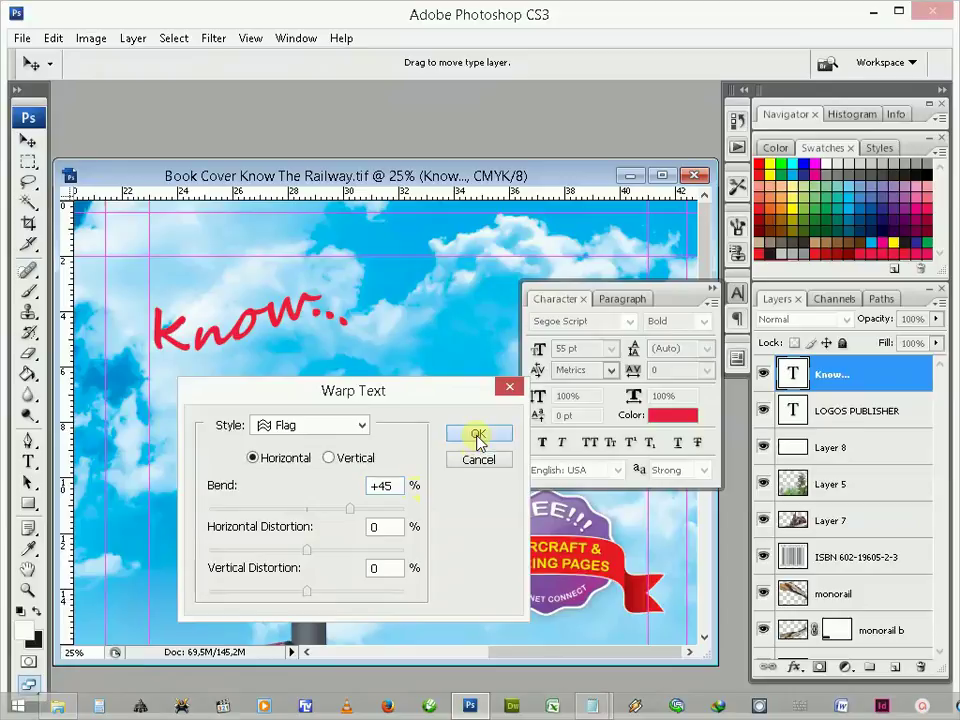
click(478, 436)
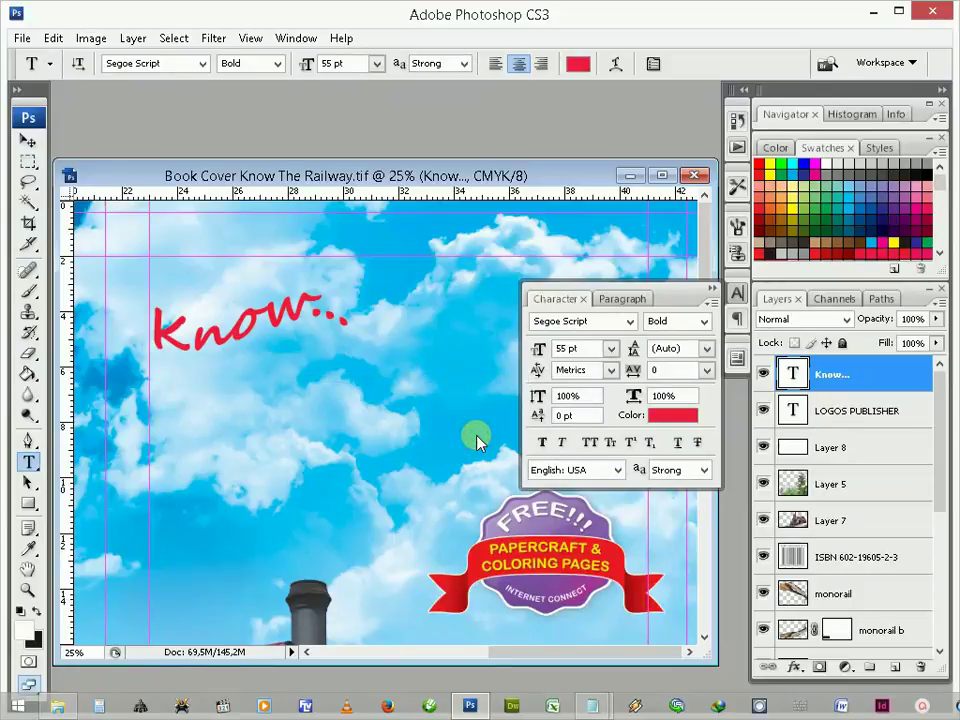
Step: Colour the K magenta, the n orange and the o deep orange-yellow
click(193, 330)
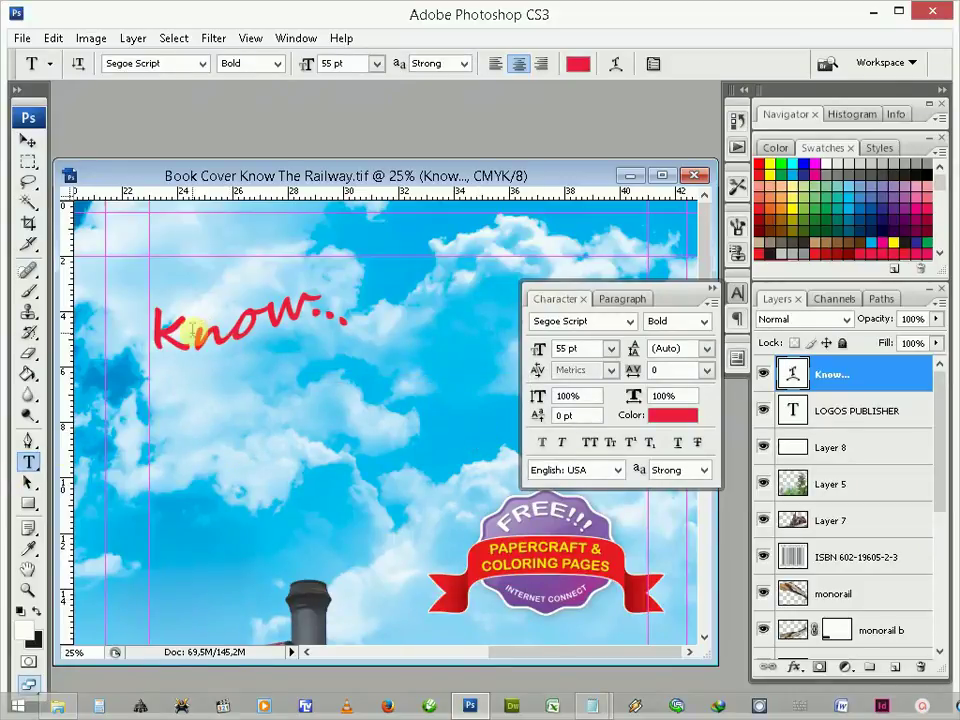
drag(193, 330, 152, 335)
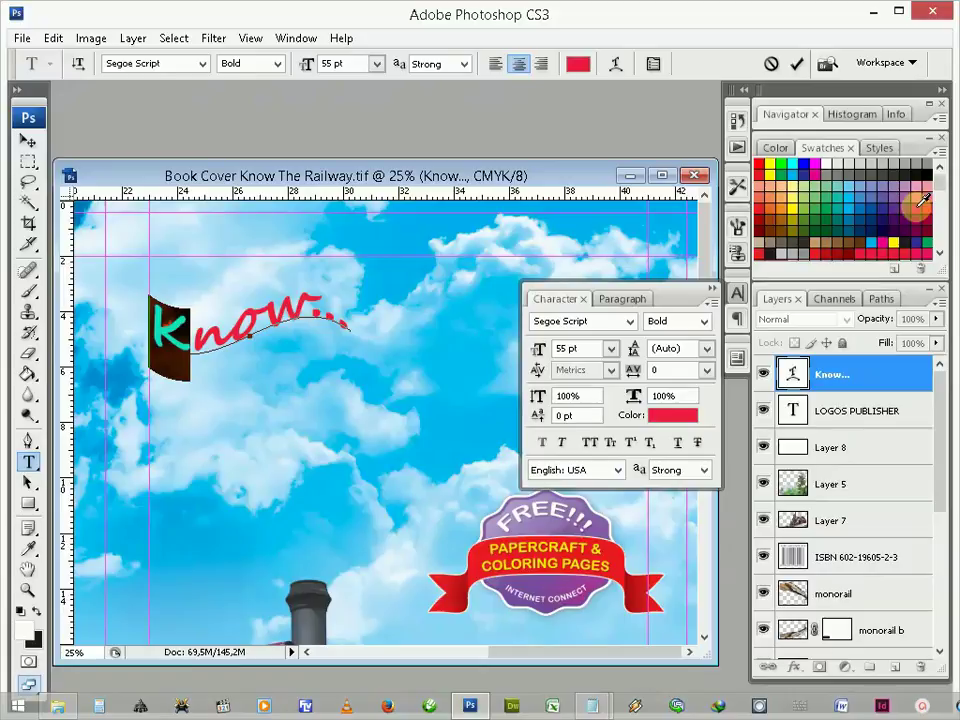
click(915, 206)
drag(192, 335, 218, 340)
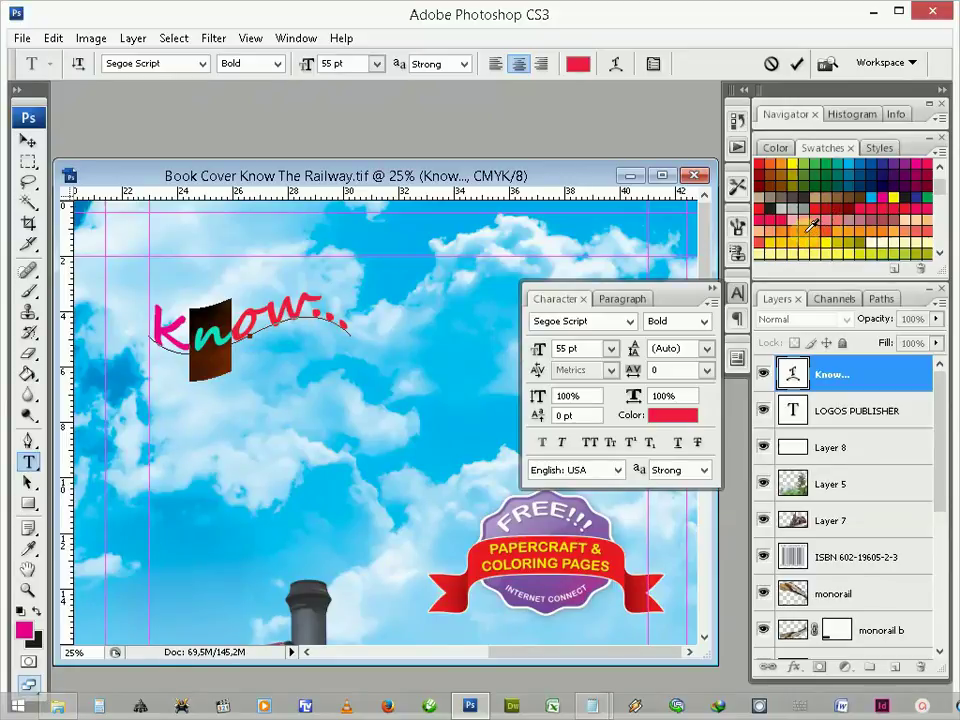
click(809, 228)
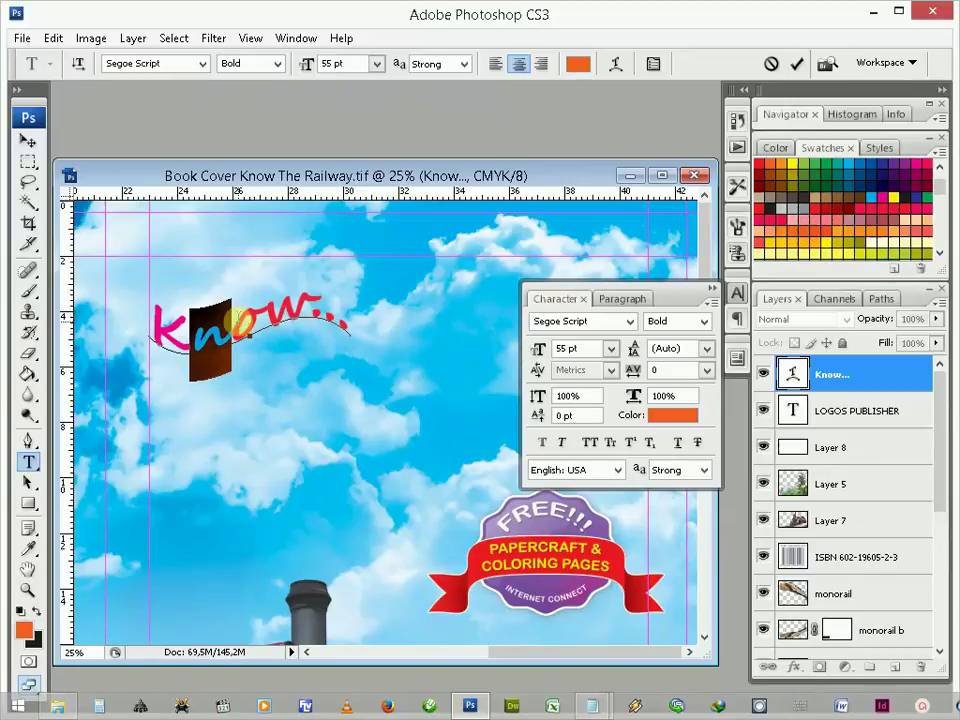
drag(230, 336, 258, 330)
click(766, 176)
click(778, 252)
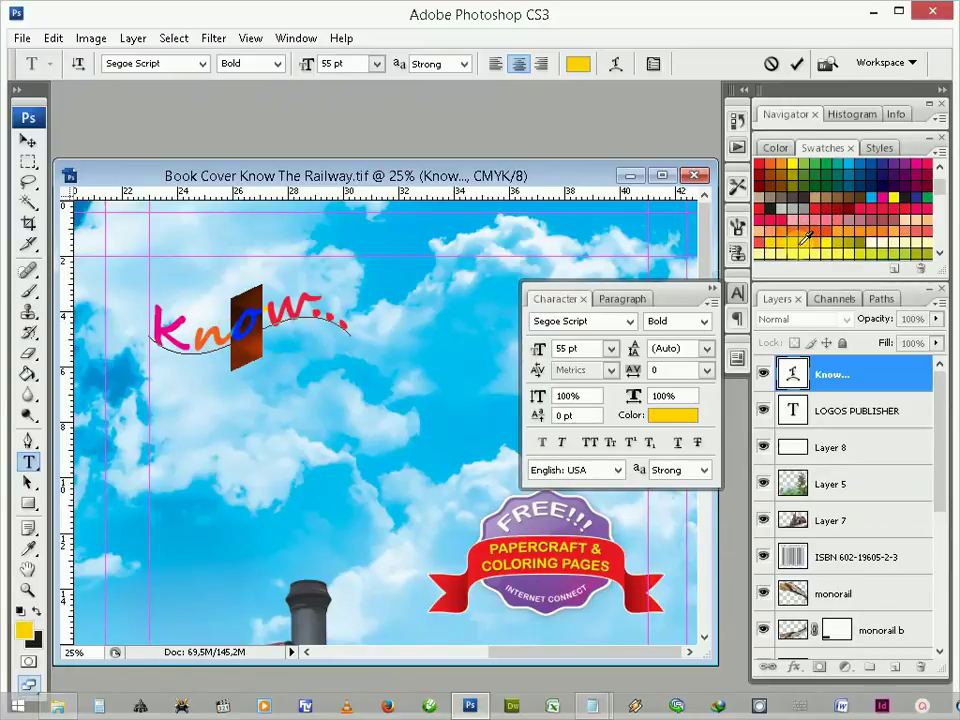
click(804, 244)
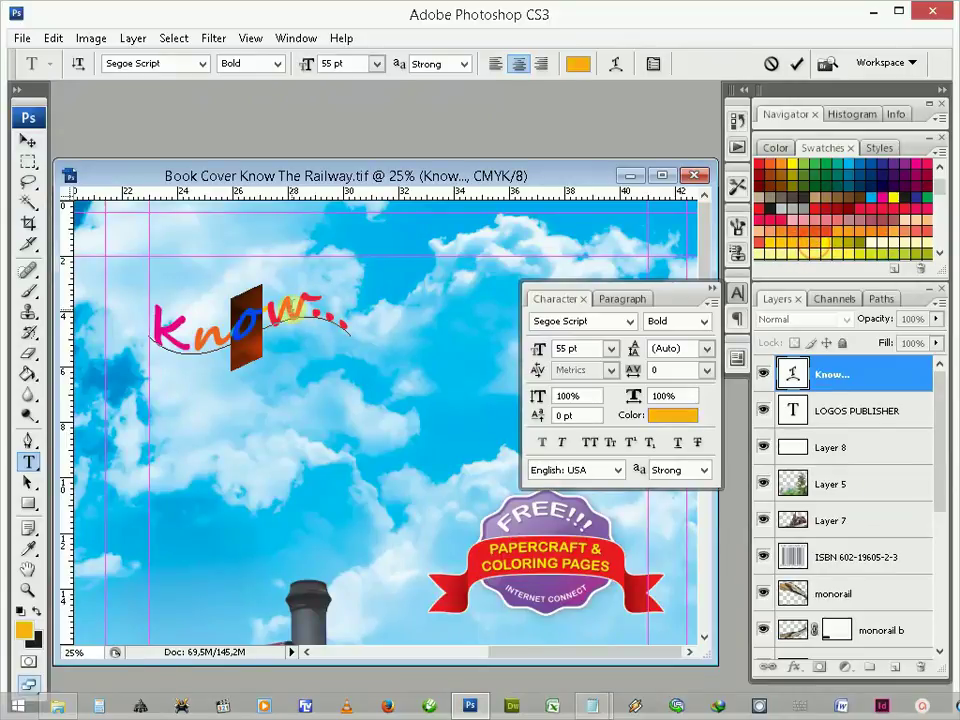
Step: Colour the w of Know... green
drag(262, 325, 312, 322)
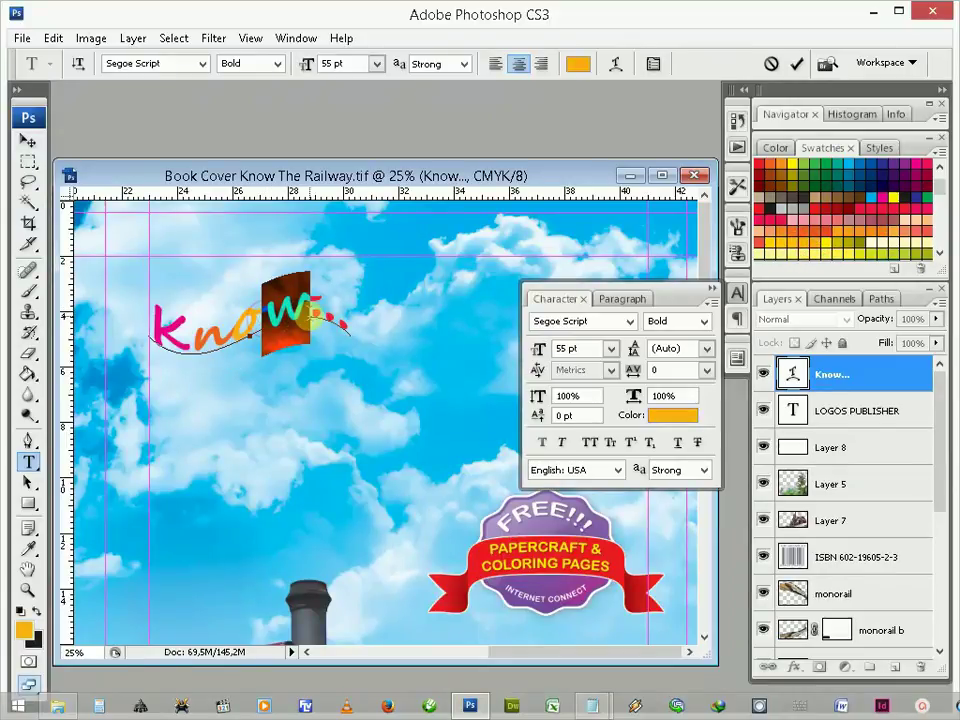
click(770, 213)
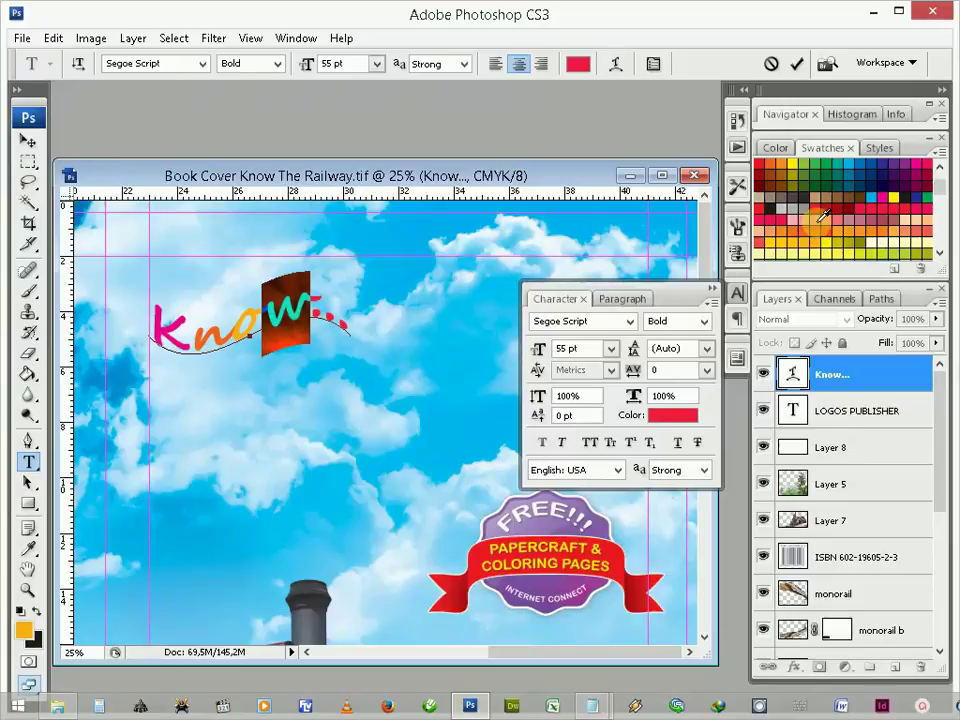
scroll(860, 178, down, 3)
scroll(850, 182, up, 3)
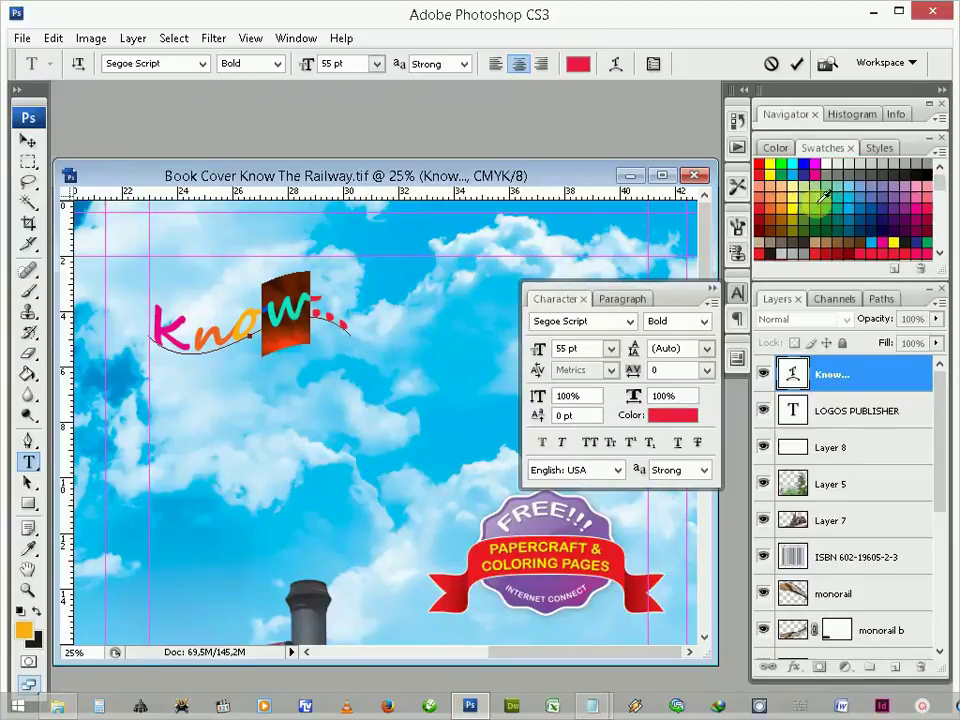
scroll(870, 225, down, 2)
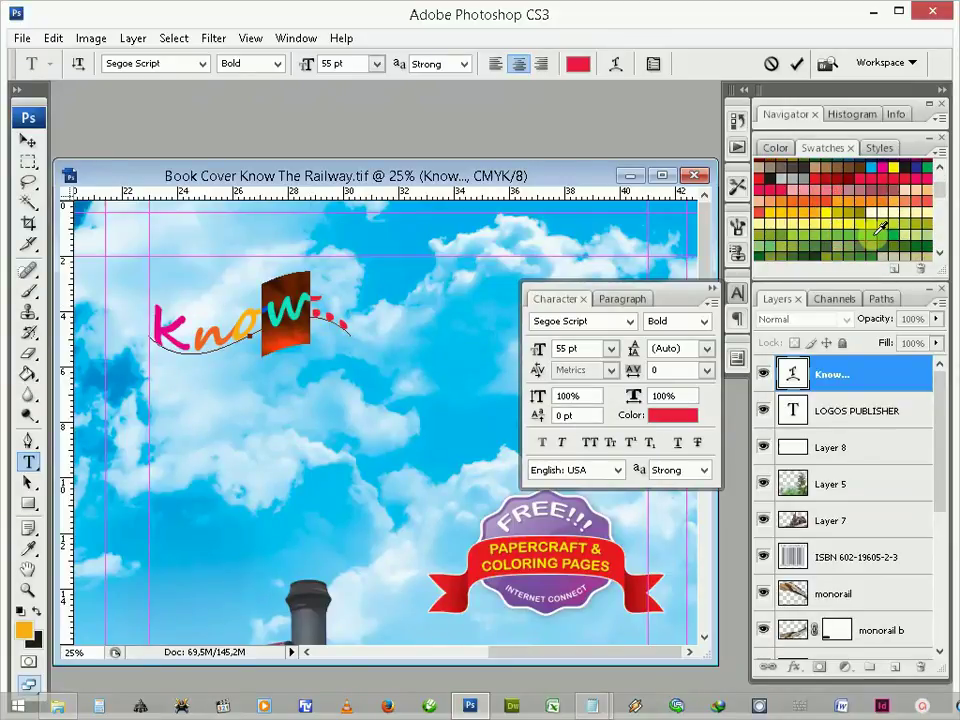
click(880, 228)
click(310, 305)
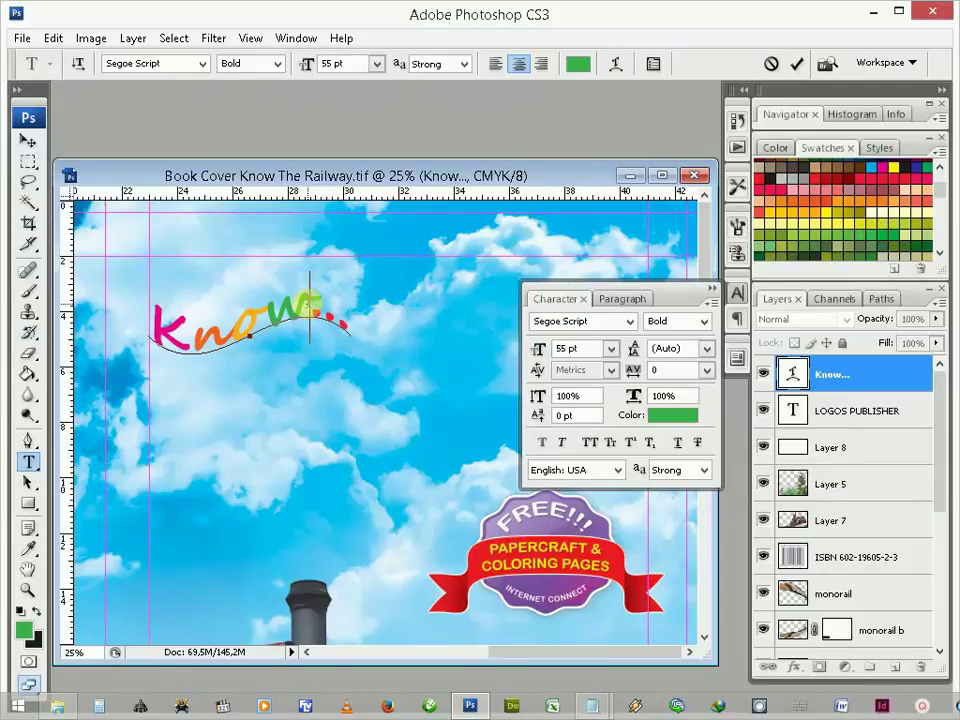
Step: Colour the first dot purple and the last dot orange, then commit the text
drag(310, 305, 322, 305)
scroll(829, 214, up, 1)
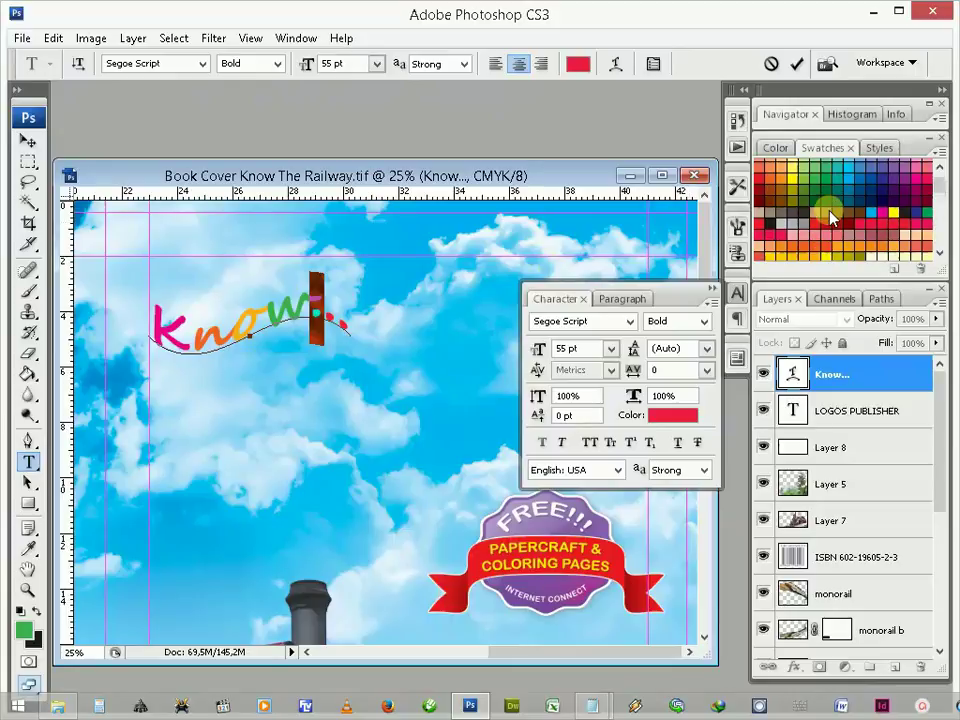
scroll(850, 212, up, 1)
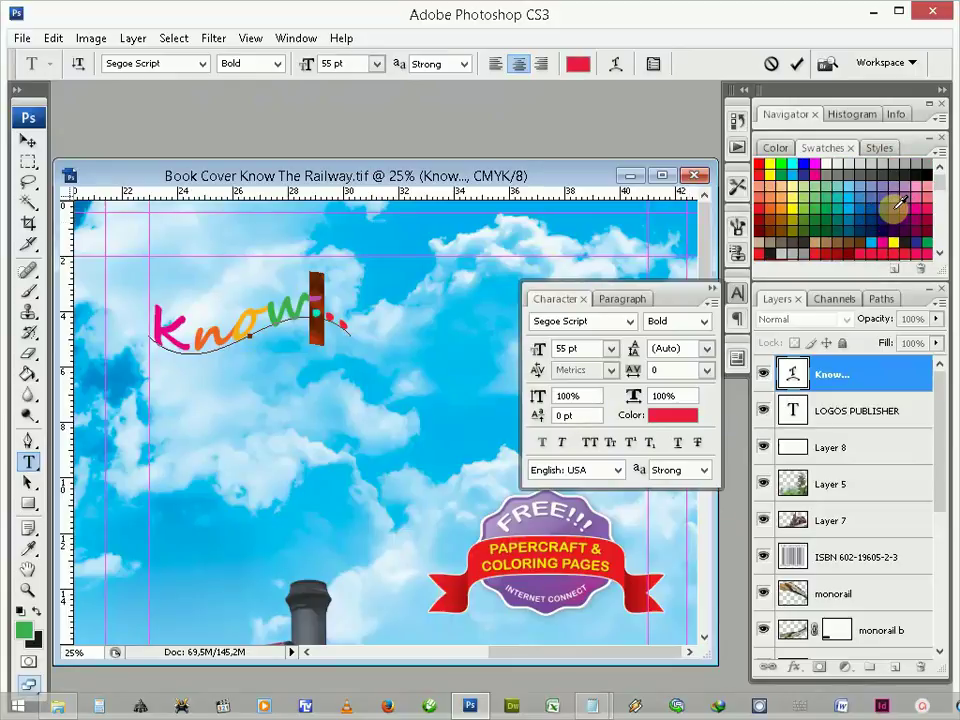
click(895, 207)
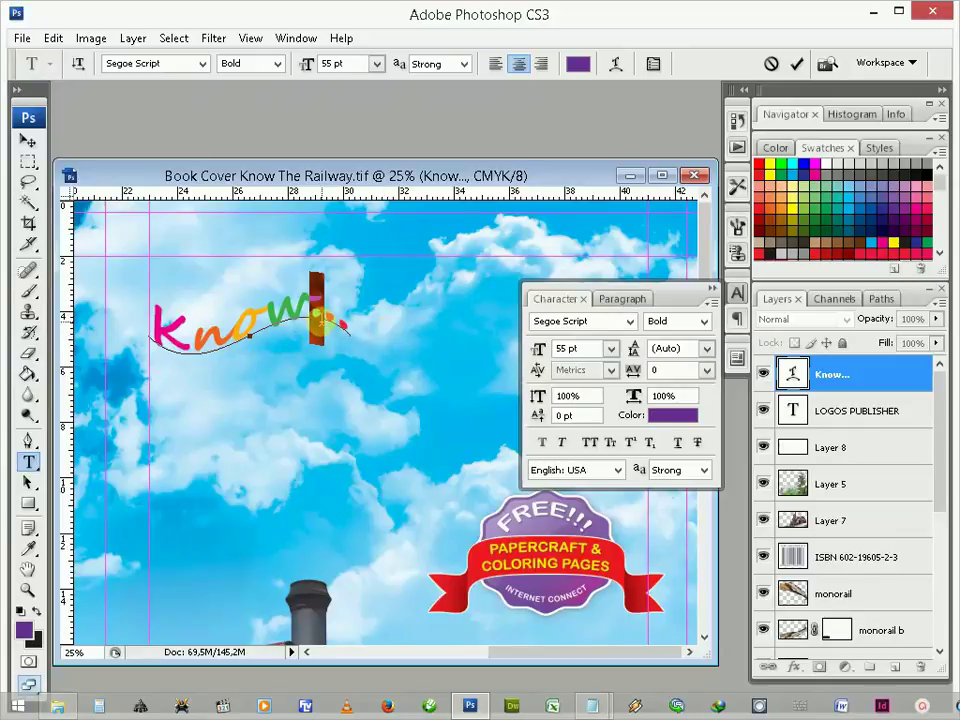
drag(323, 318, 338, 318)
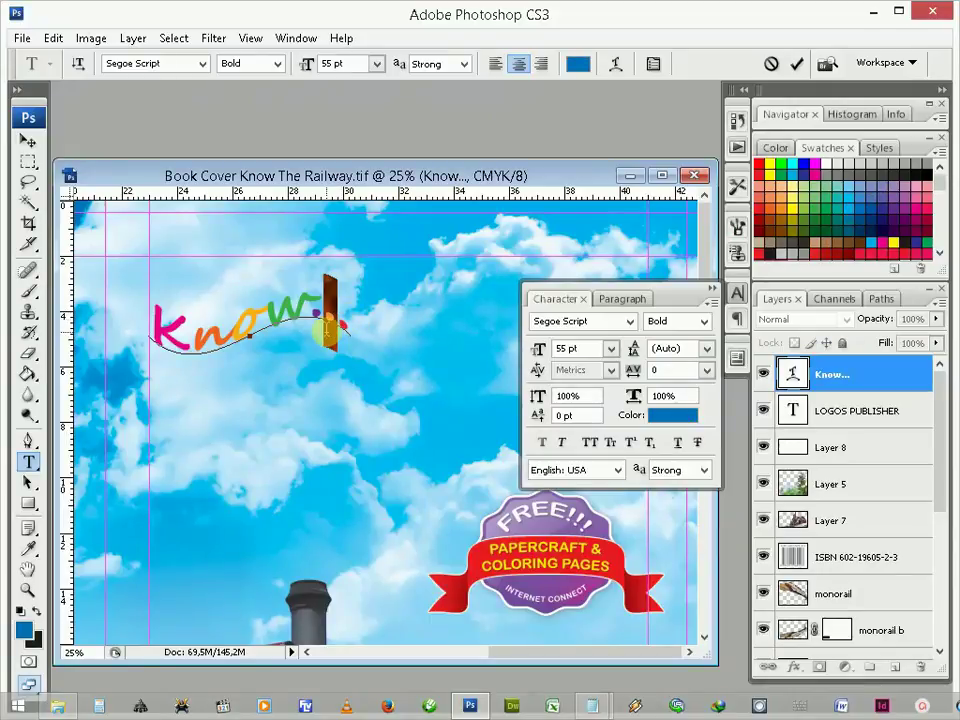
drag(334, 318, 350, 318)
scroll(829, 229, down, 3)
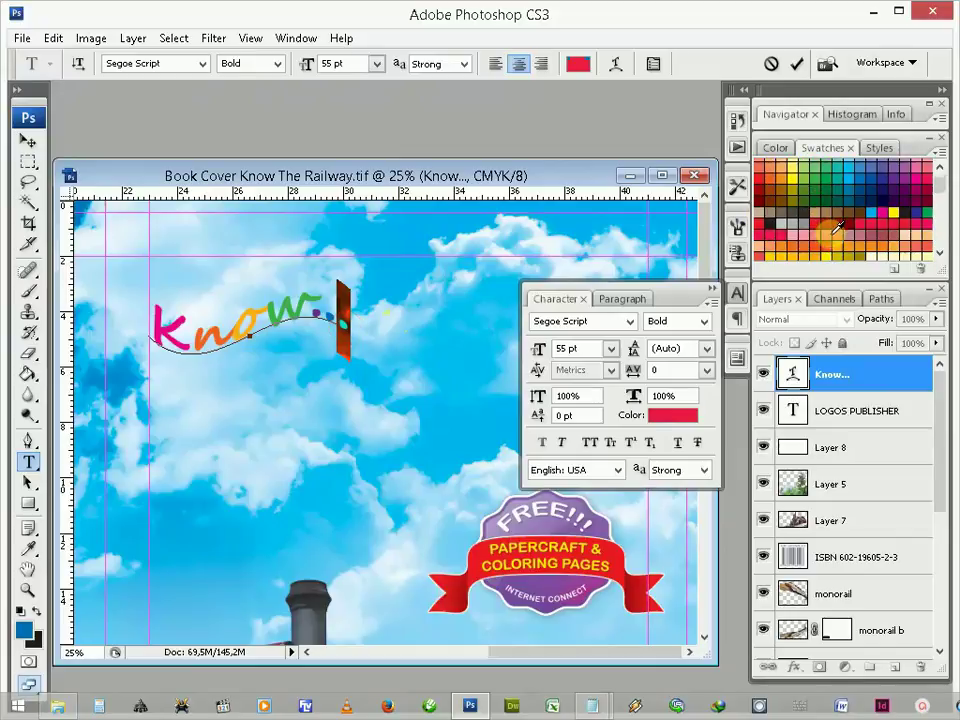
click(817, 255)
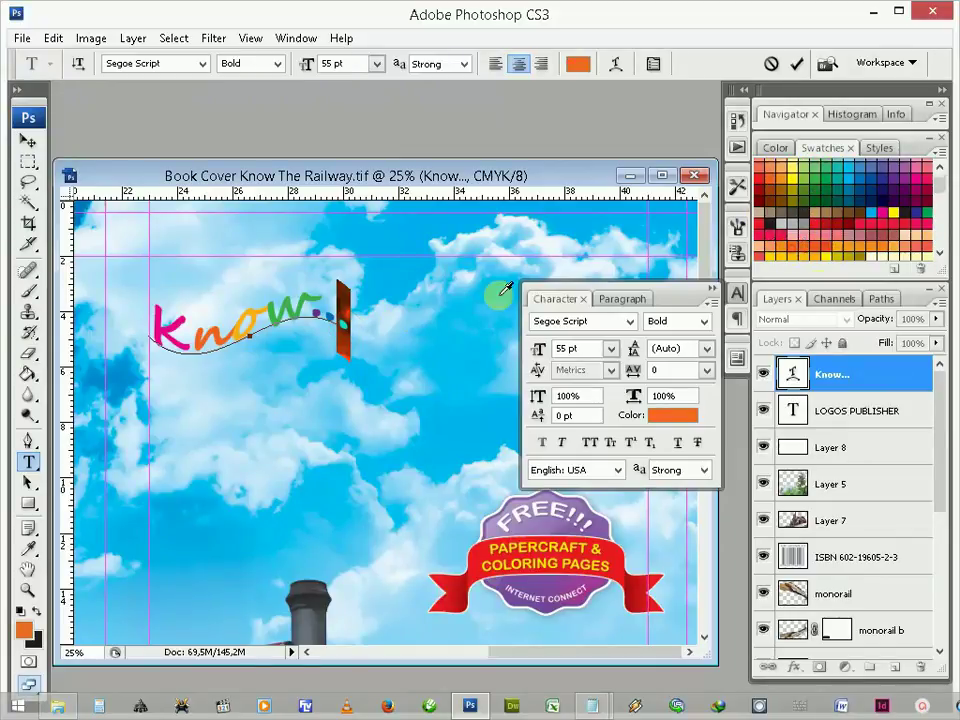
click(350, 326)
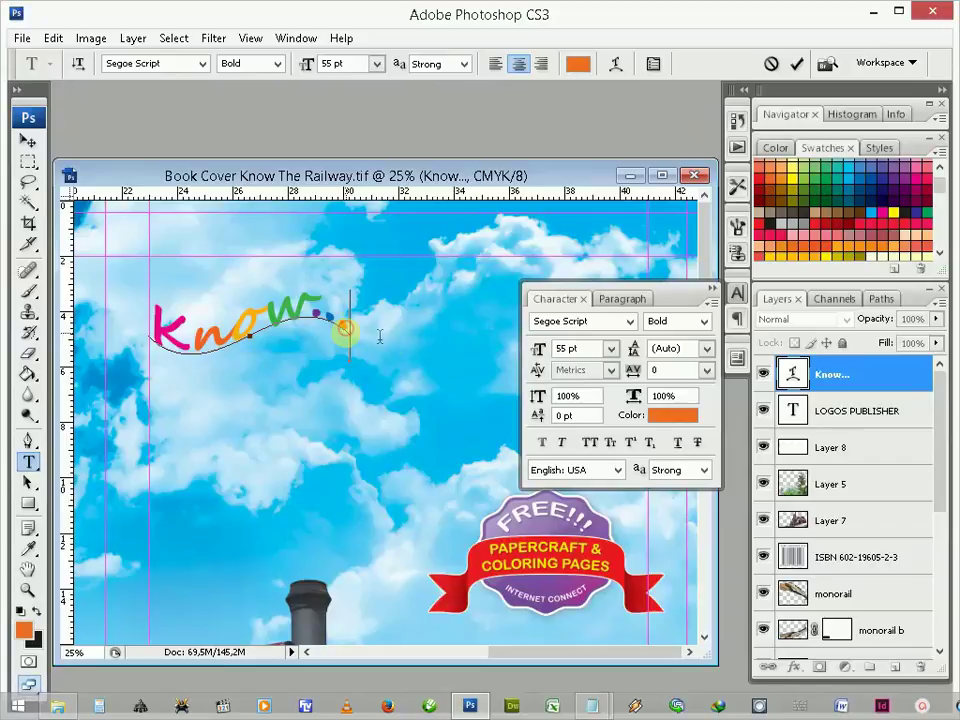
click(27, 145)
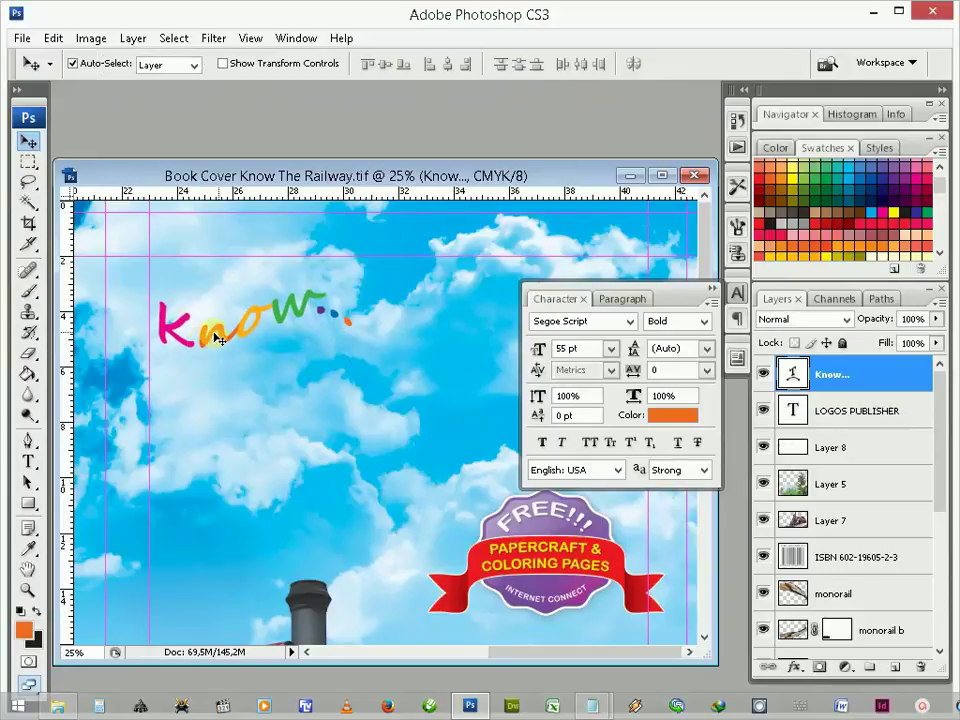
Step: Reposition the Know... title slightly higher on the sky
drag(302, 318, 307, 314)
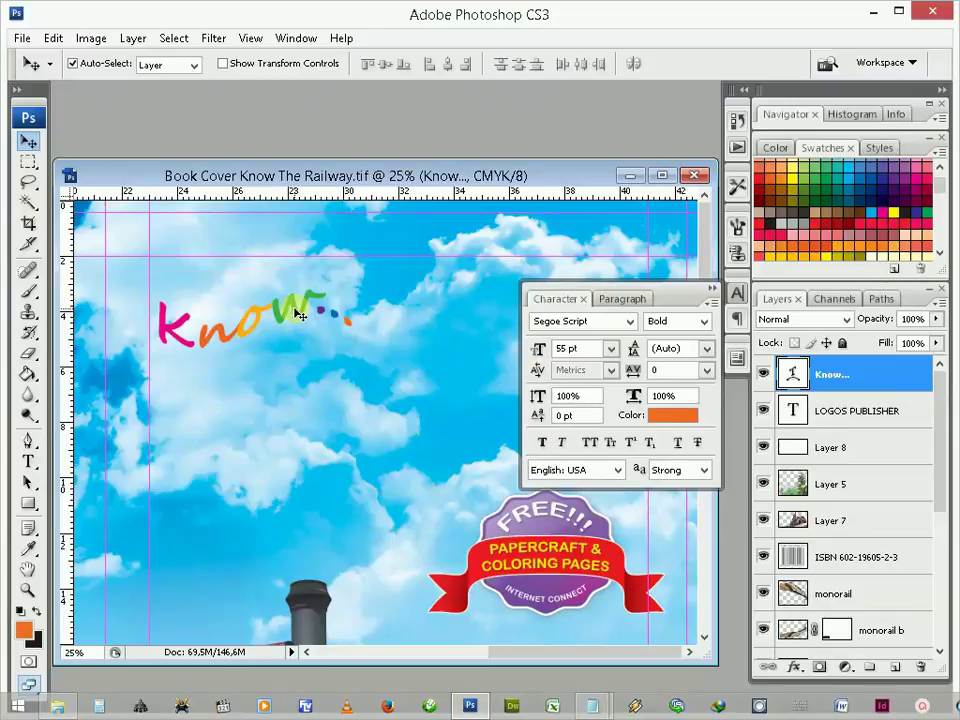
drag(300, 315, 293, 286)
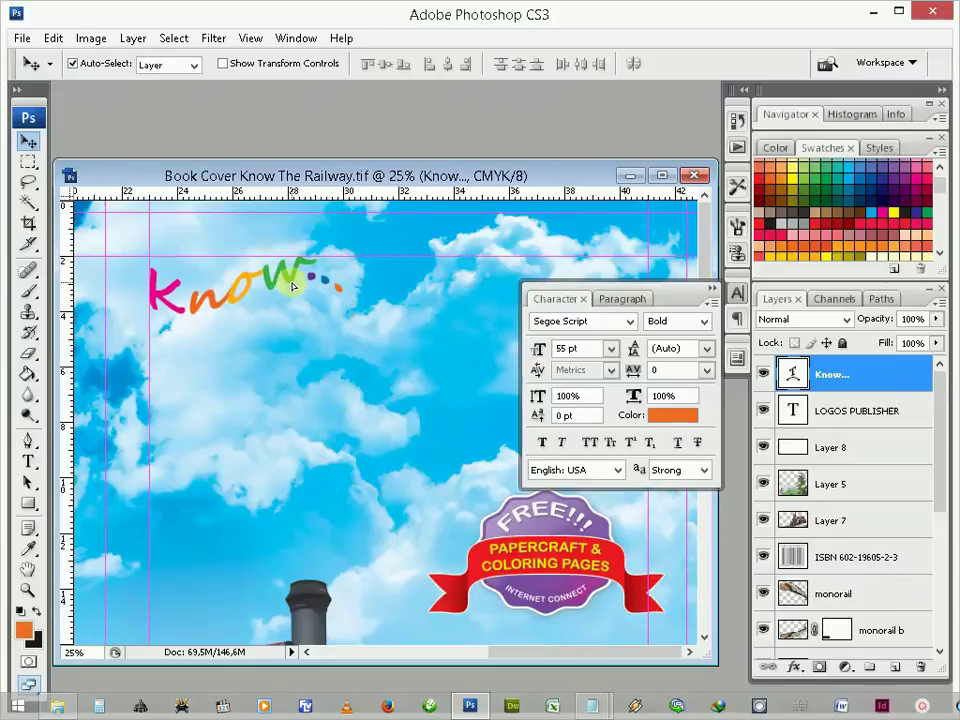
key(shift+Down)
key(shift+Down)
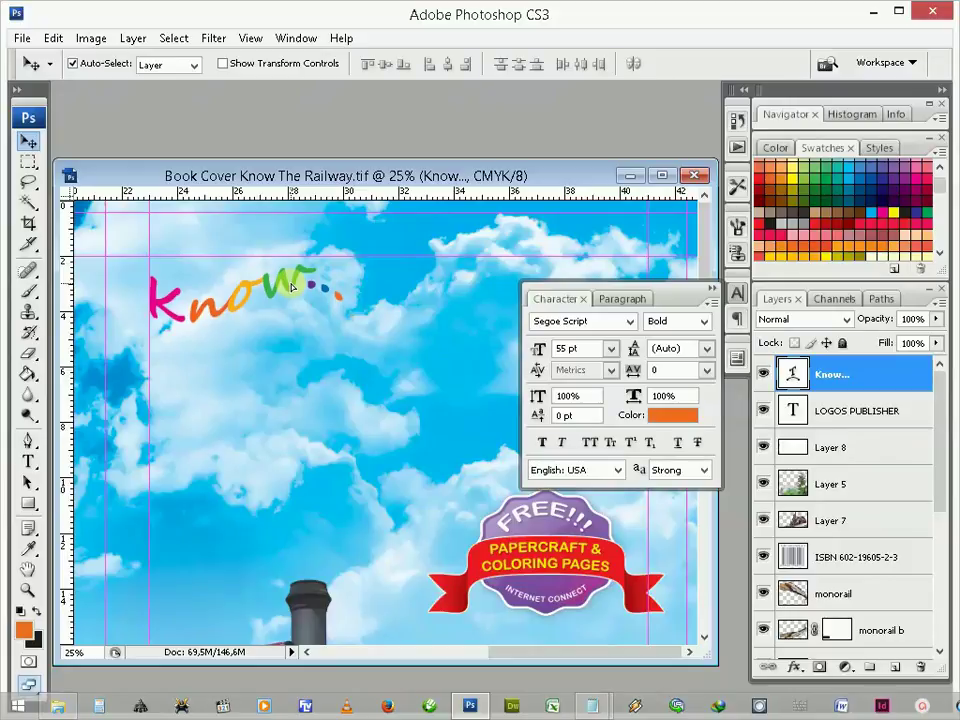
key(shift+Up)
key(shift+Up)
key(shift+Up)
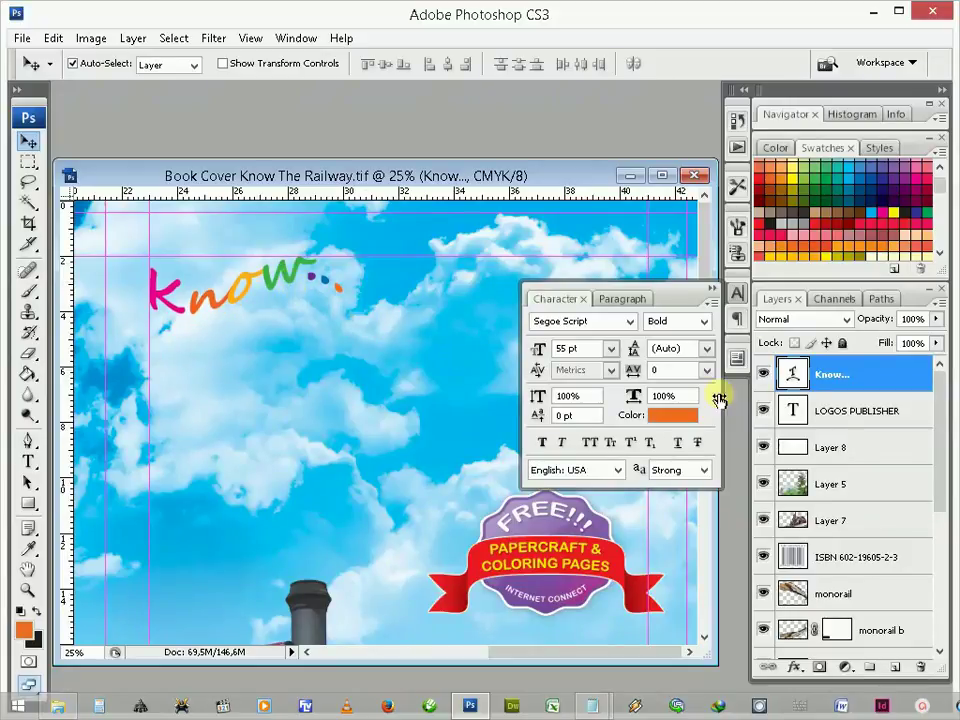
Step: Open Blending Options for the Know... layer and move the dialog aside
right_click(887, 378)
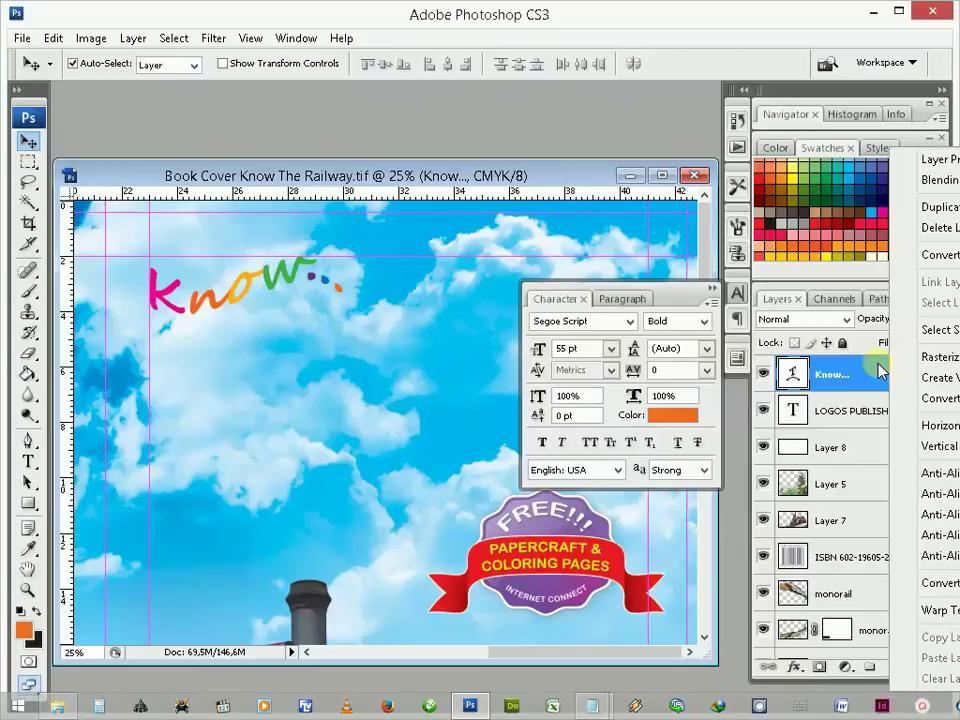
click(830, 240)
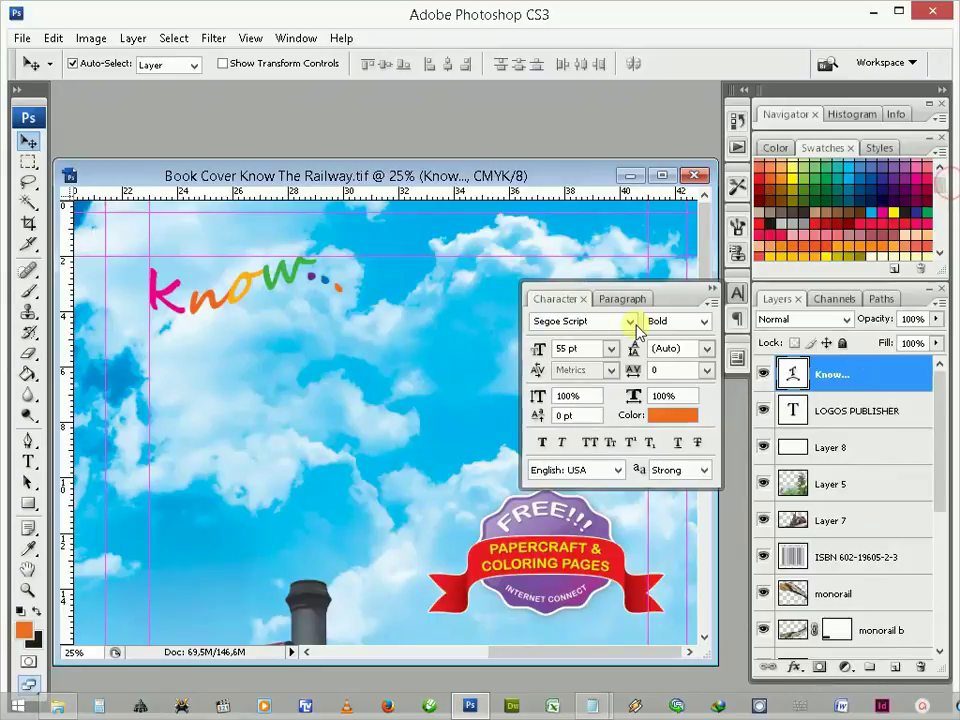
drag(784, 314, 473, 279)
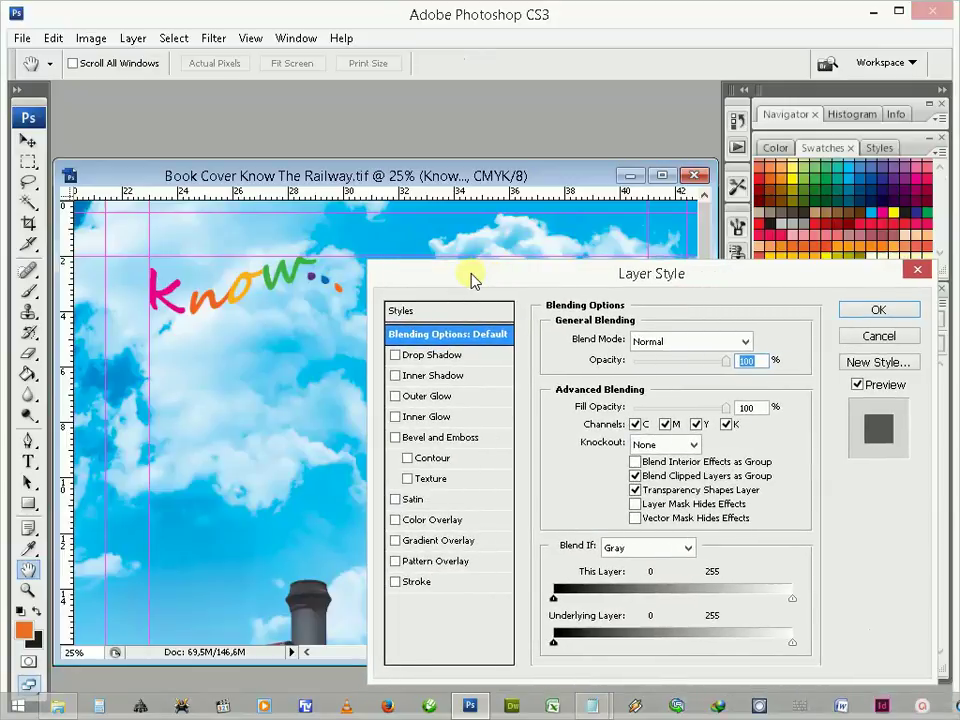
Step: Add a white Stroke to the Know... layer style
click(396, 582)
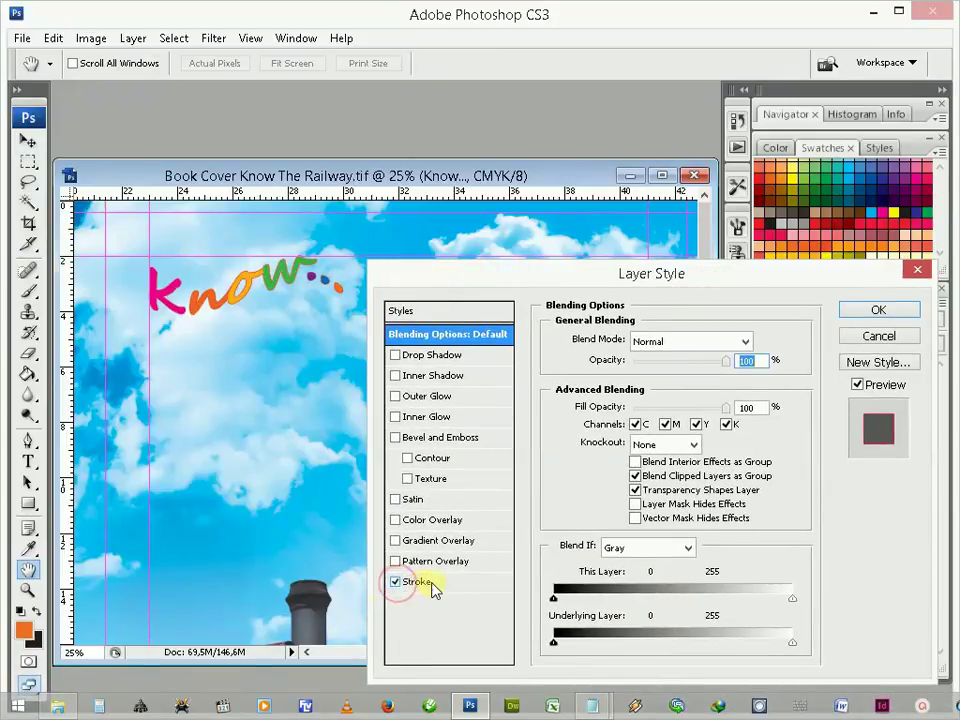
click(428, 582)
click(593, 458)
drag(561, 358, 446, 281)
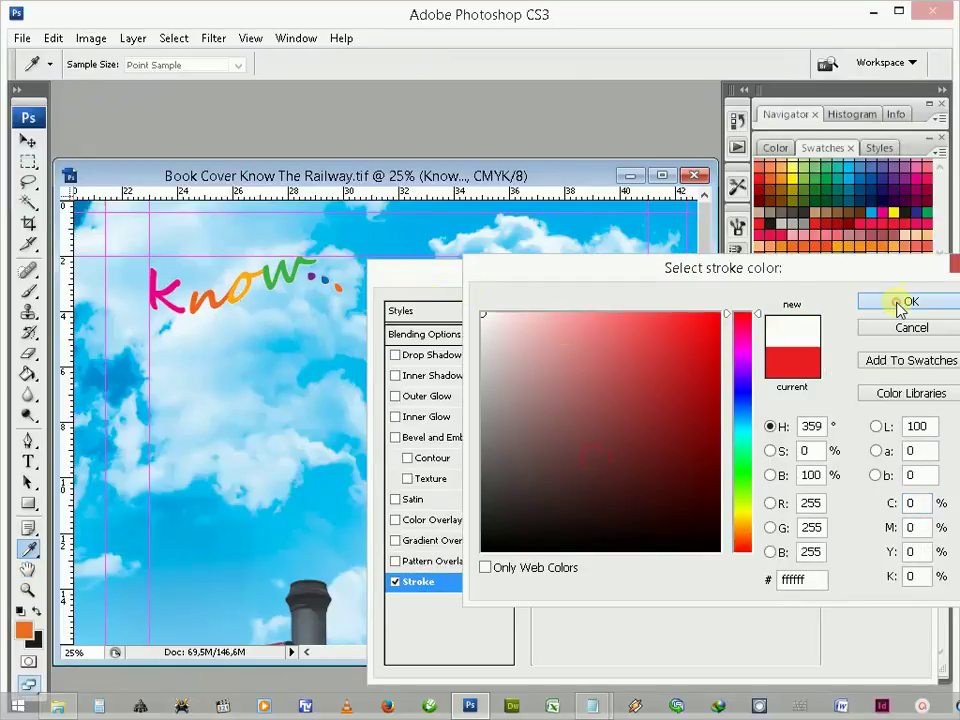
click(904, 302)
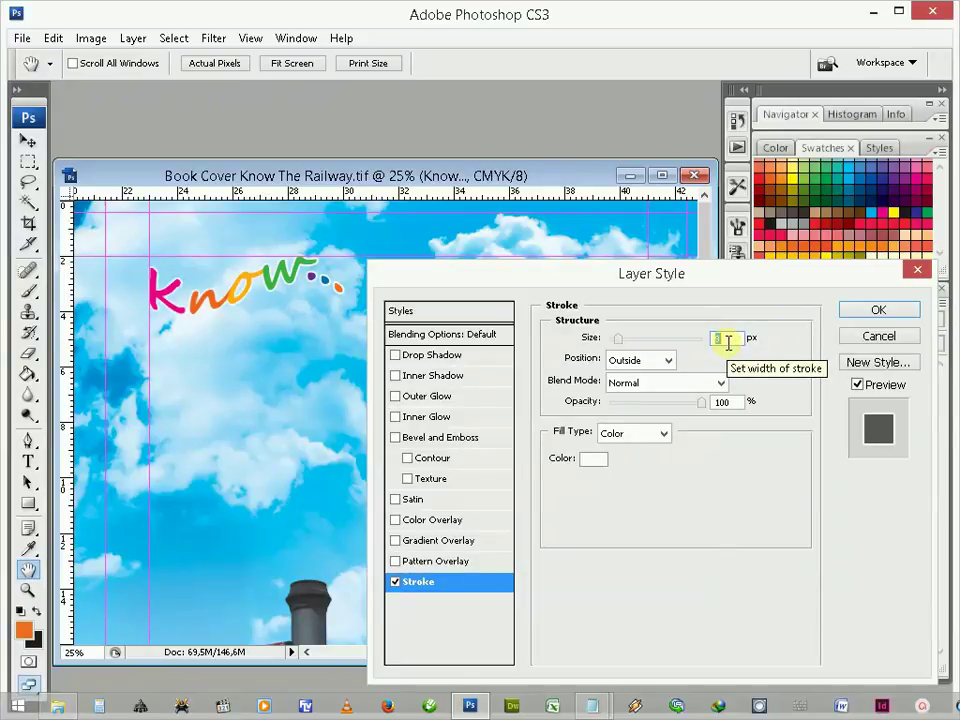
Step: Add a Drop Shadow with adjusted distance and apply both effects
click(452, 357)
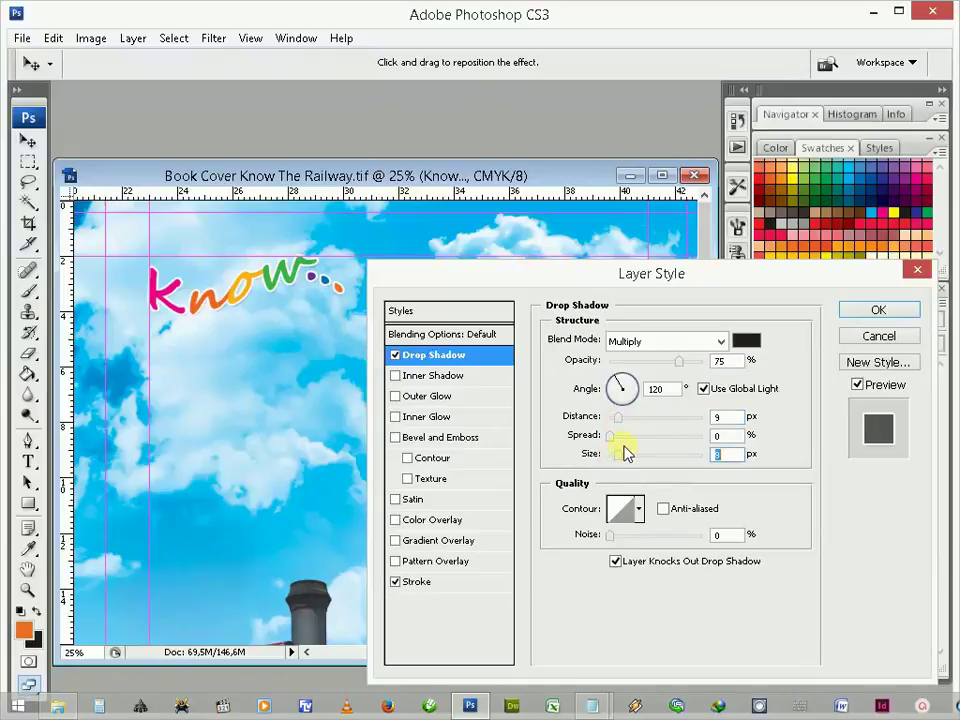
click(729, 417)
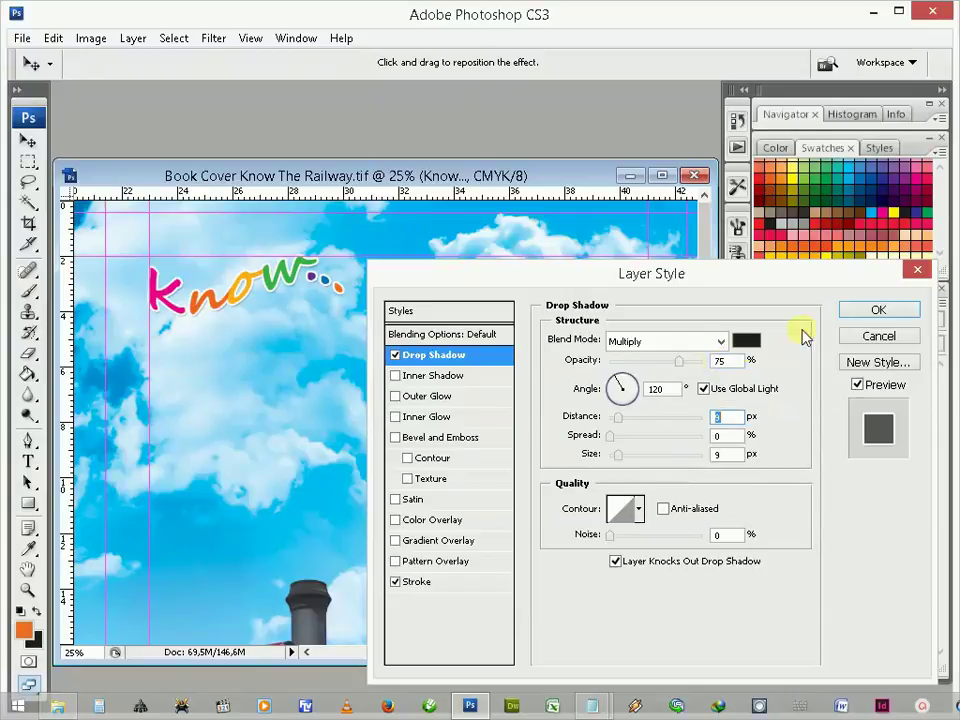
click(864, 314)
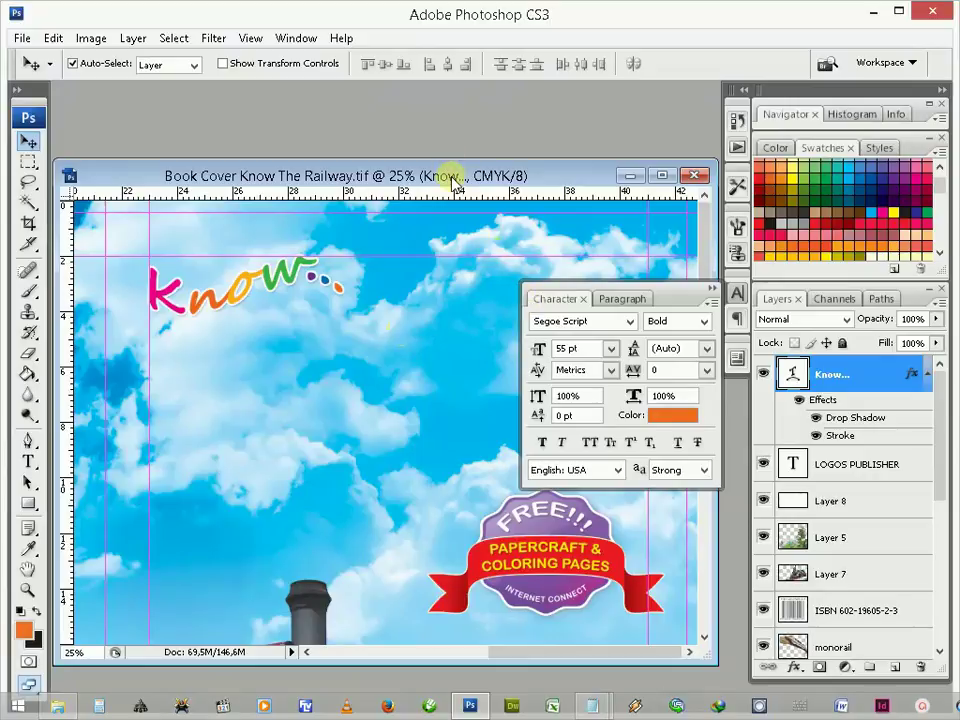
drag(453, 178, 456, 107)
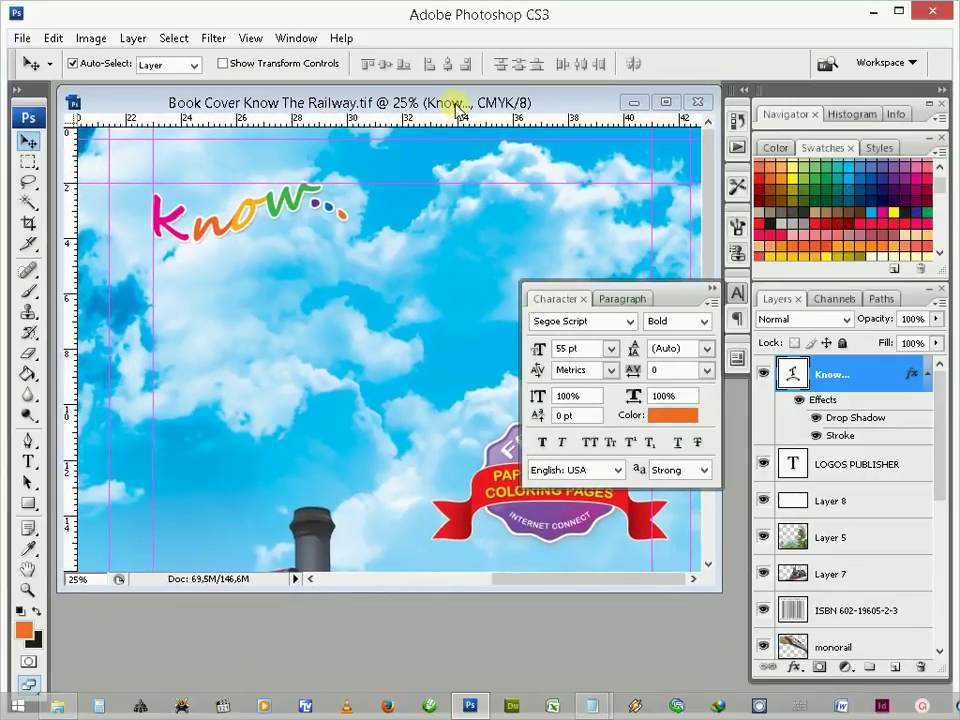
Step: Type 'THE RAILWAY' below Know..., shift it right, and commit the text
click(29, 463)
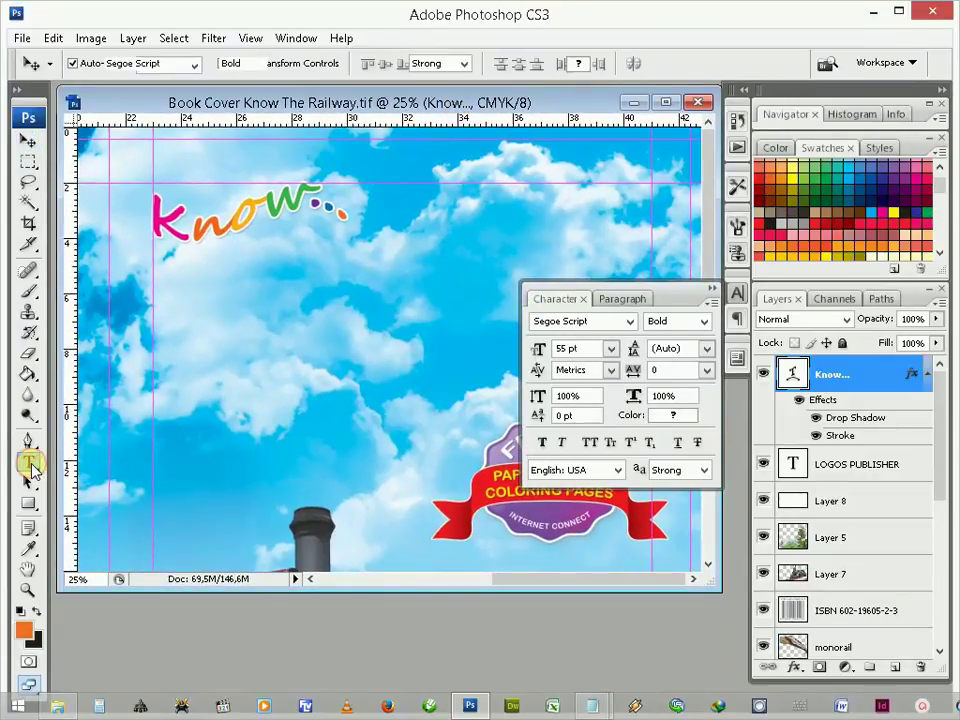
click(164, 313)
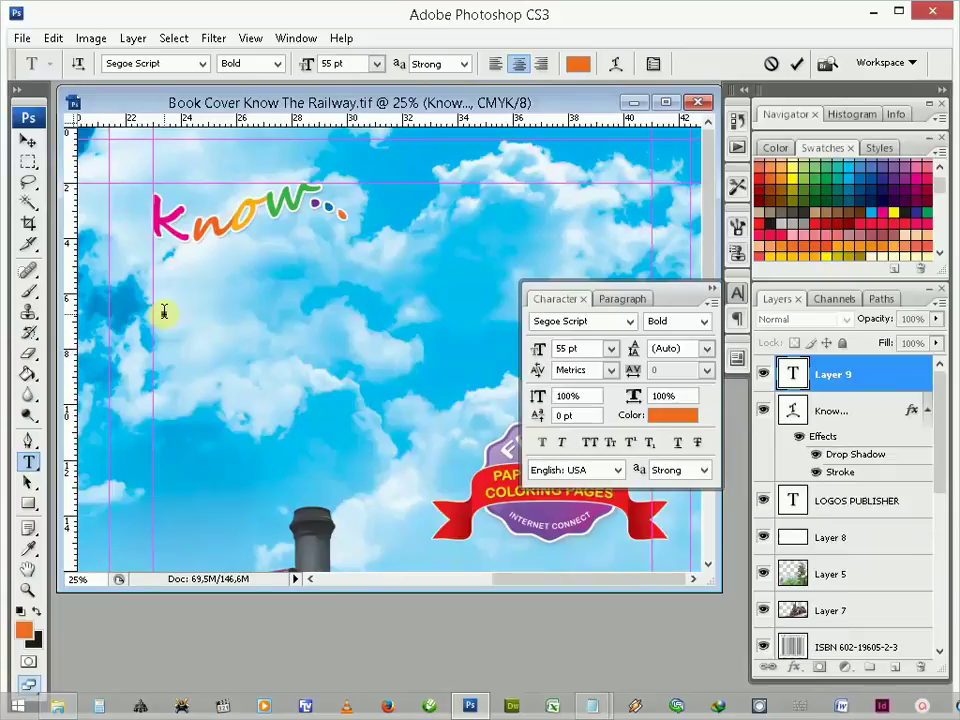
text(THE)
text( RAILWA)
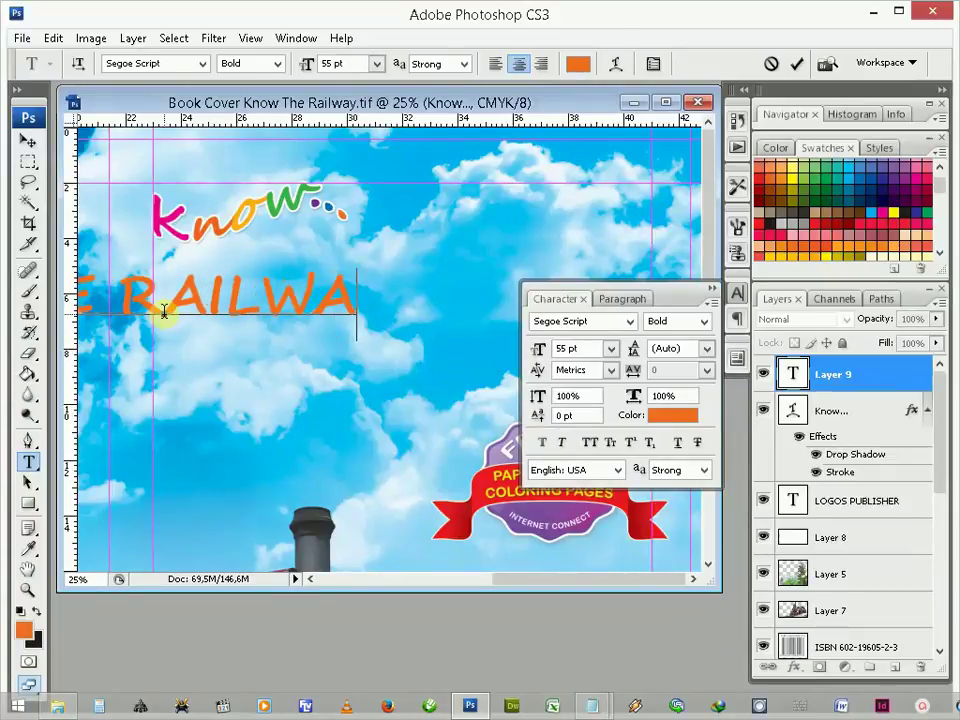
text(Y)
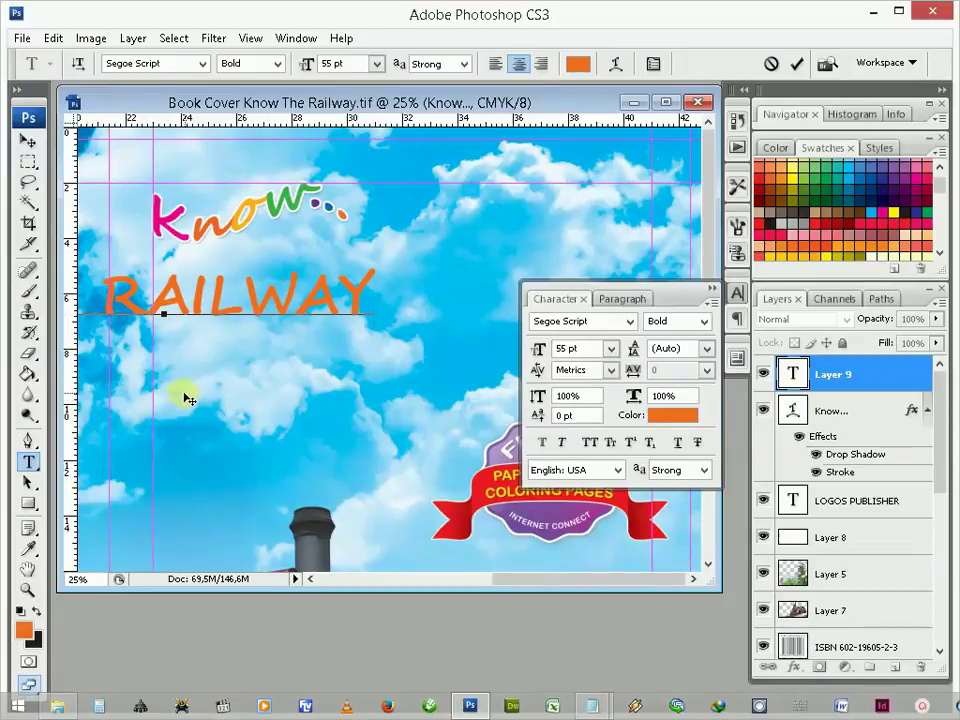
drag(240, 397, 393, 410)
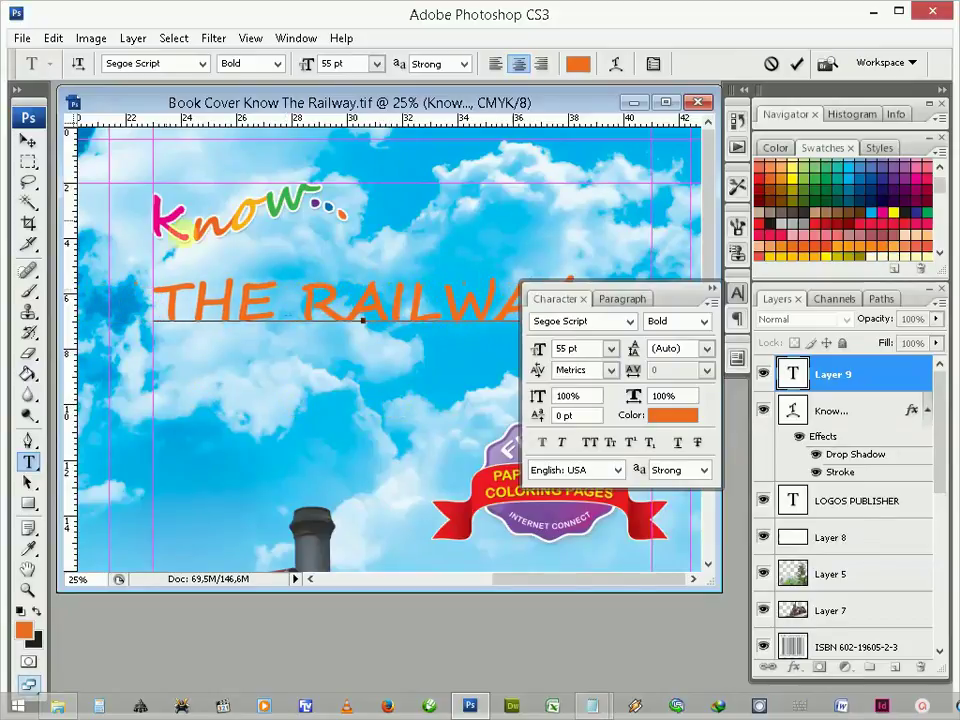
click(28, 142)
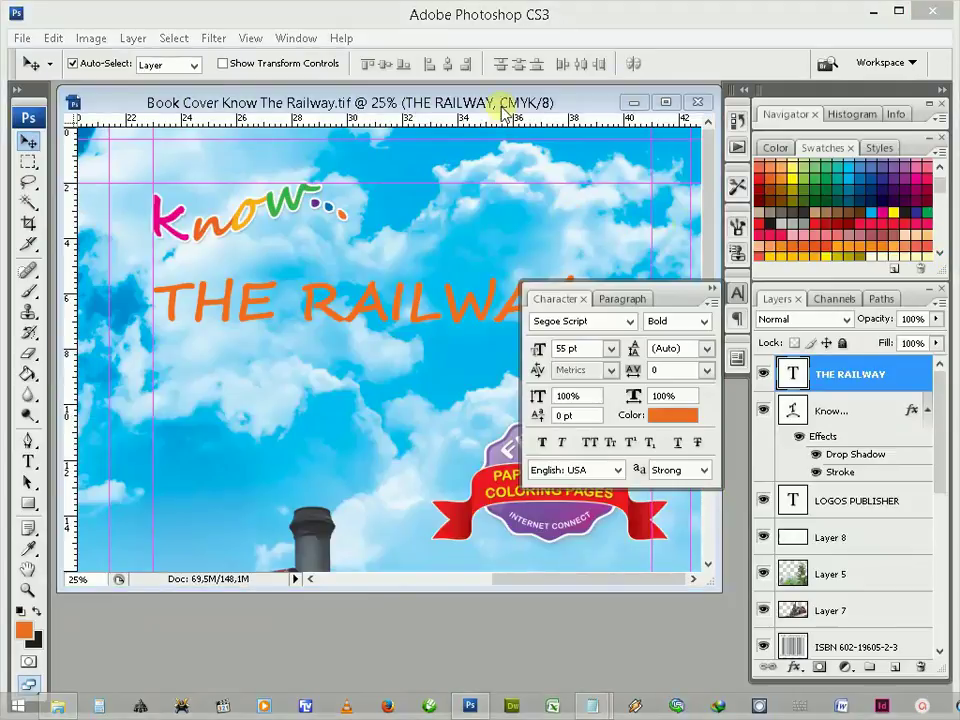
scroll(493, 268, down, 1)
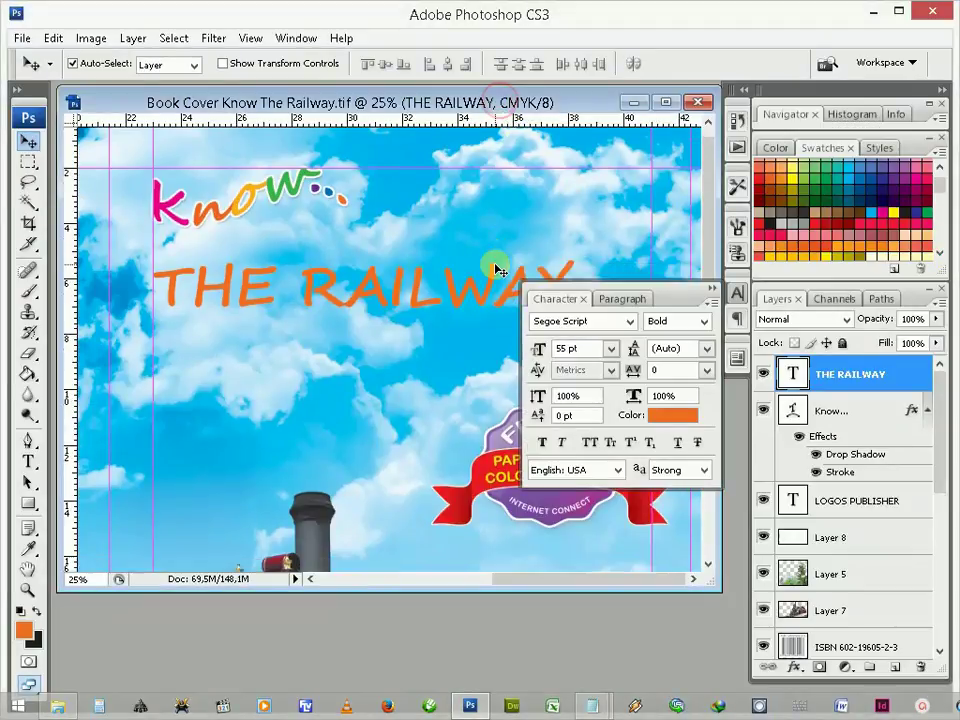
scroll(493, 268, down, 2)
scroll(495, 269, down, 1)
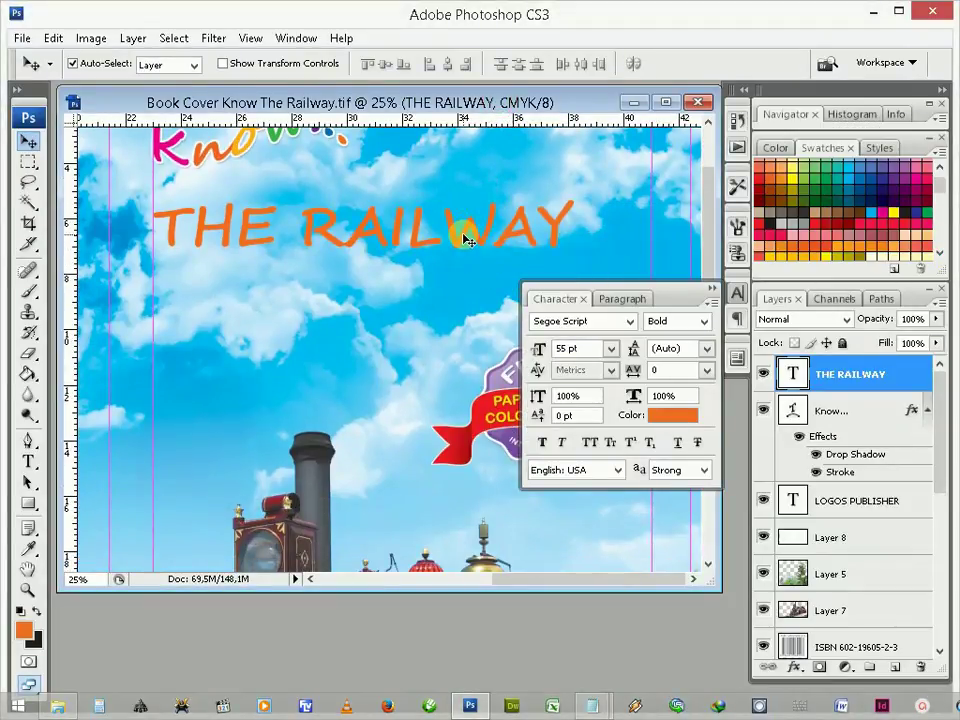
key(t)
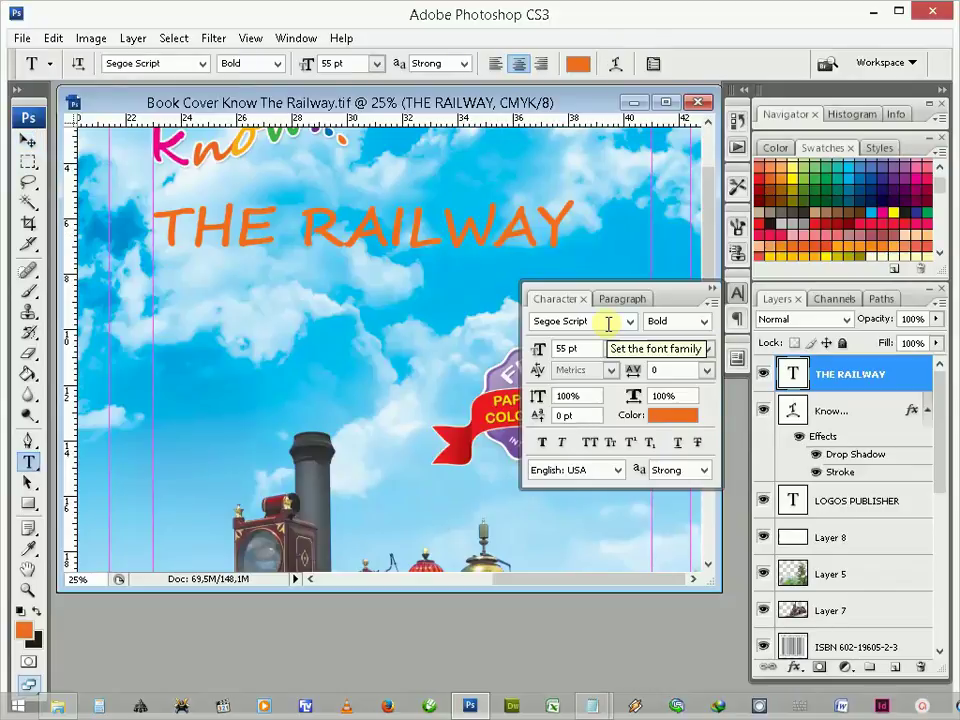
Step: Change THE RAILWAY's font to Eras Bold ITC and enlarge it from the size list
click(607, 321)
text(1)
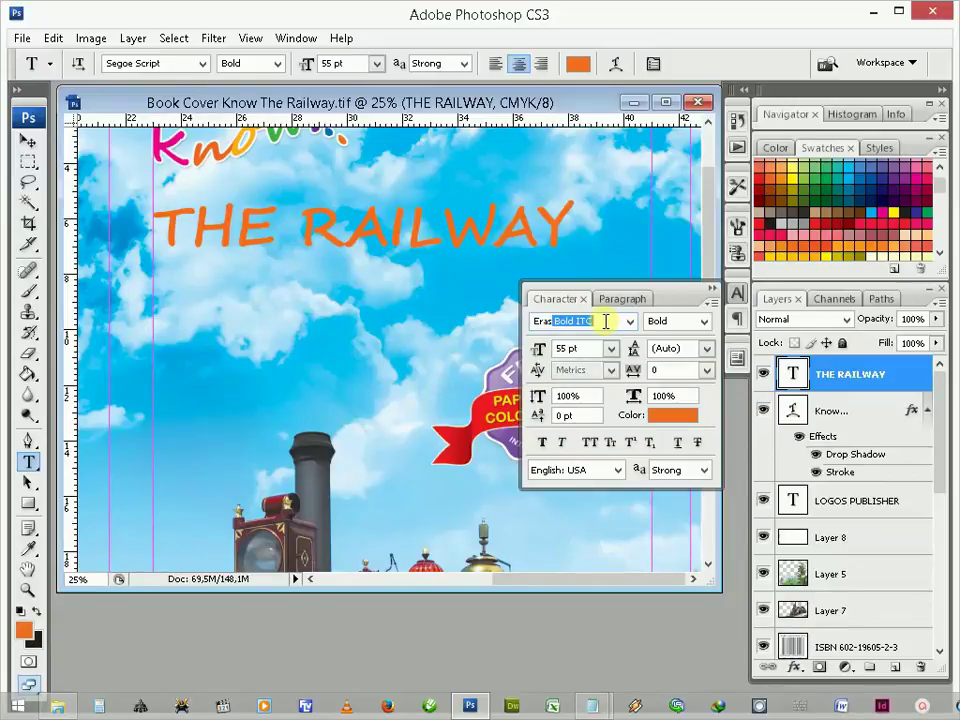
key(Return)
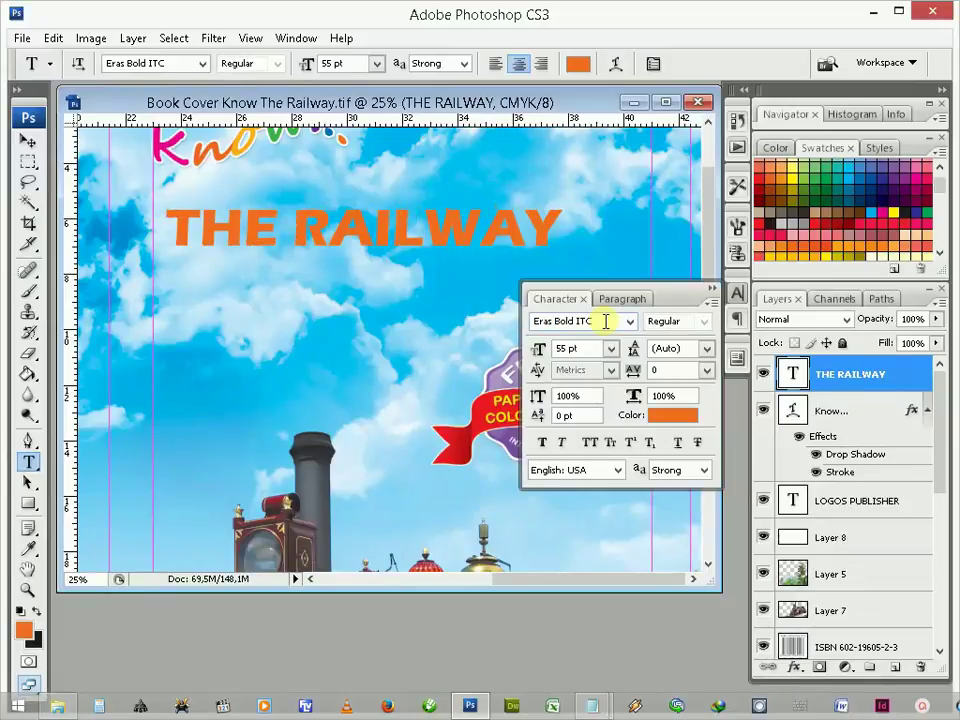
click(611, 348)
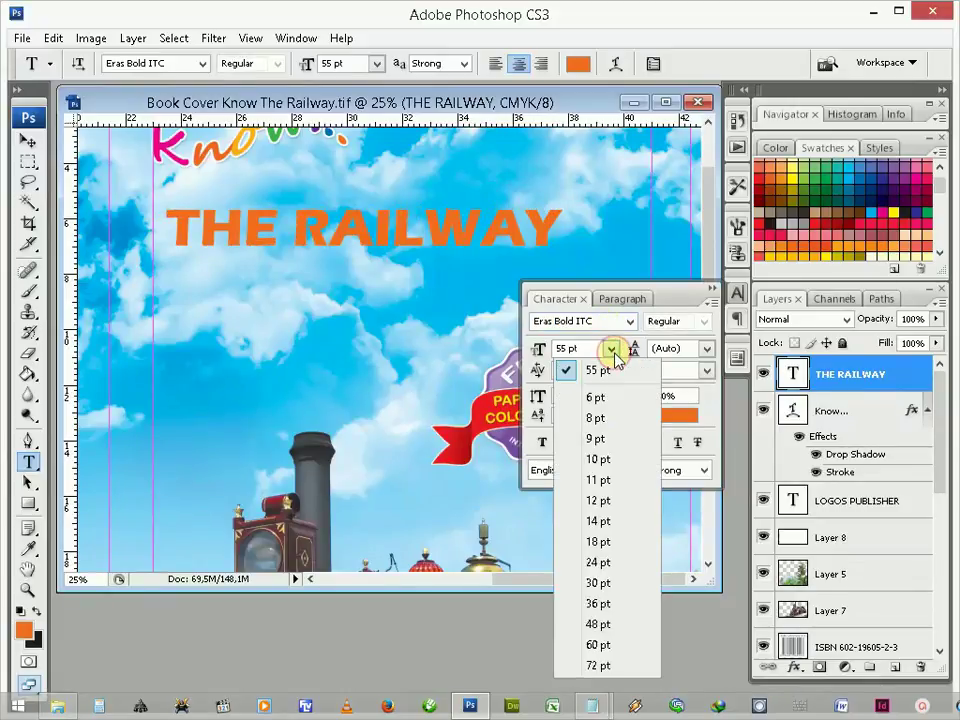
click(608, 645)
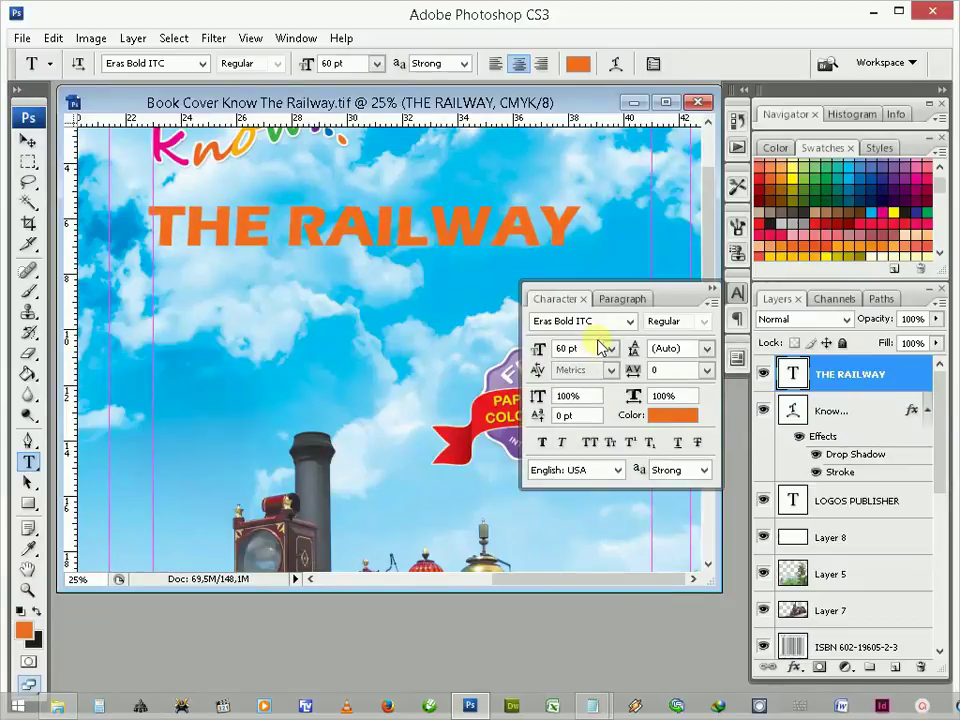
click(611, 348)
click(598, 665)
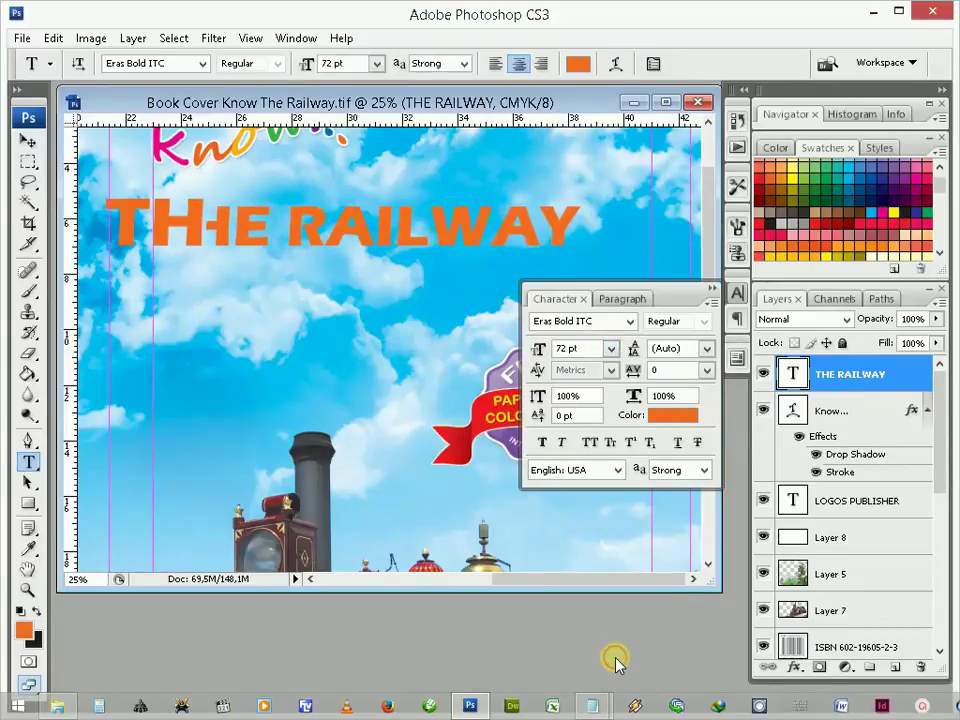
Step: Reposition THE RAILWAY beneath Know... and settle its size at 68 pt
click(27, 140)
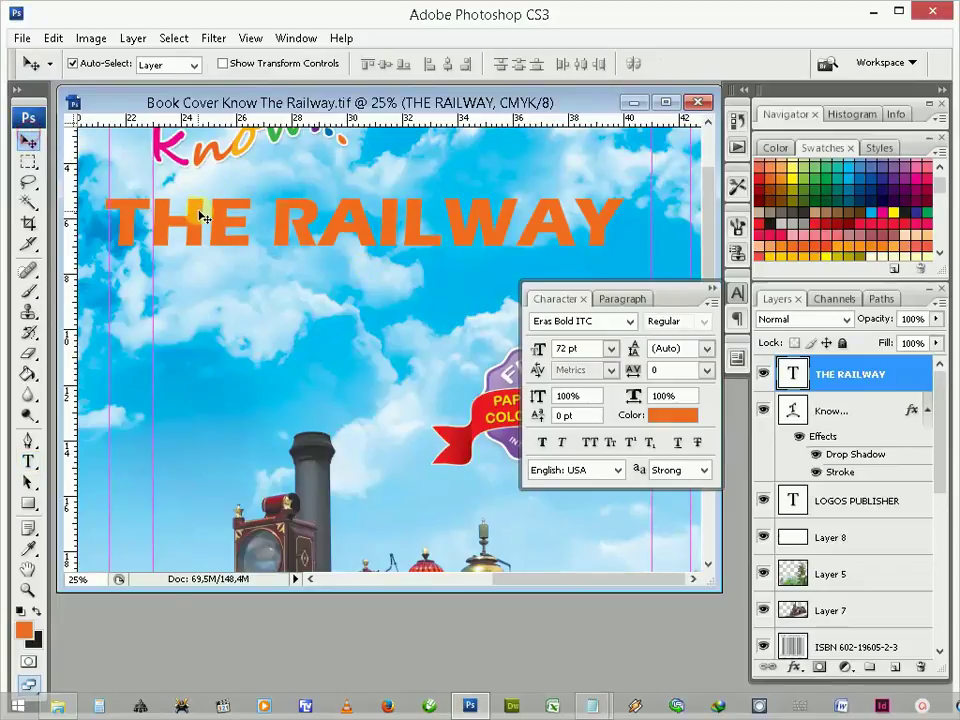
drag(206, 219, 237, 226)
text(70)
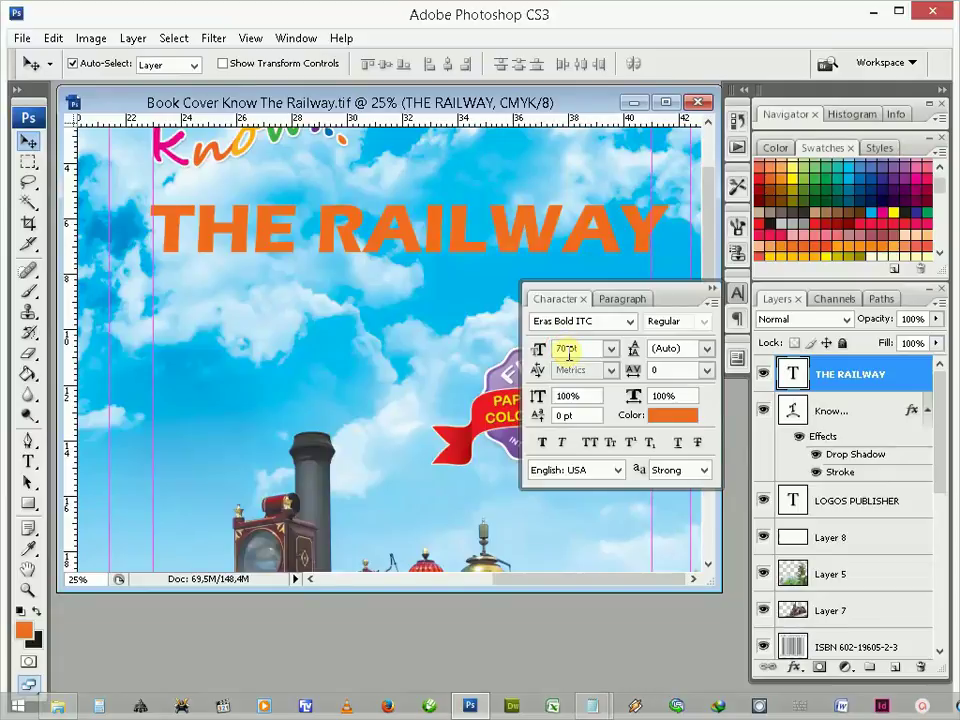
key(Return)
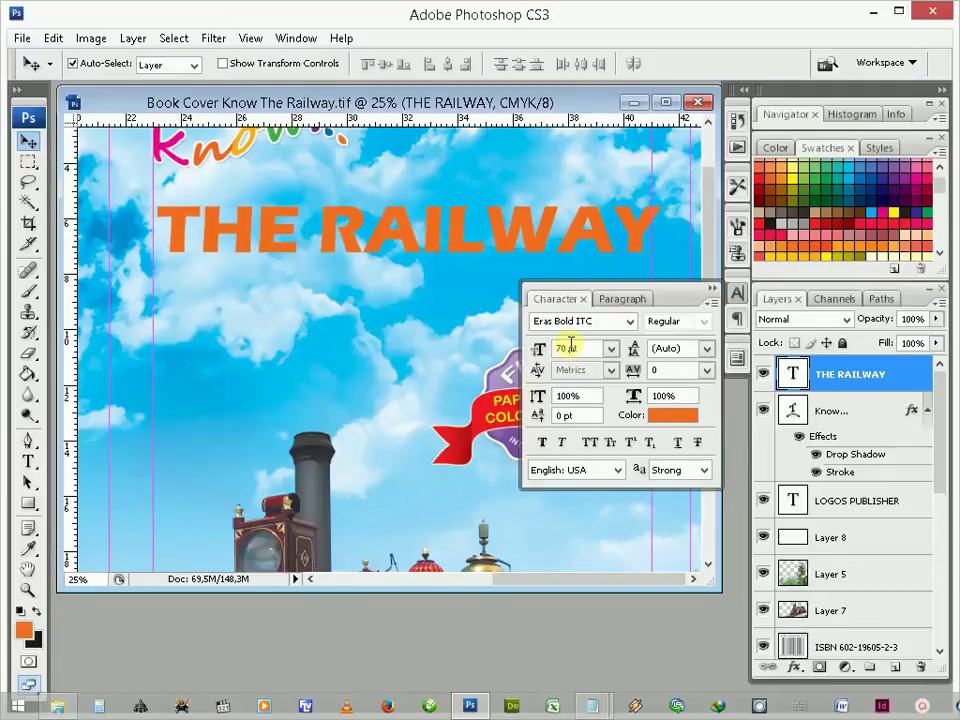
click(539, 347)
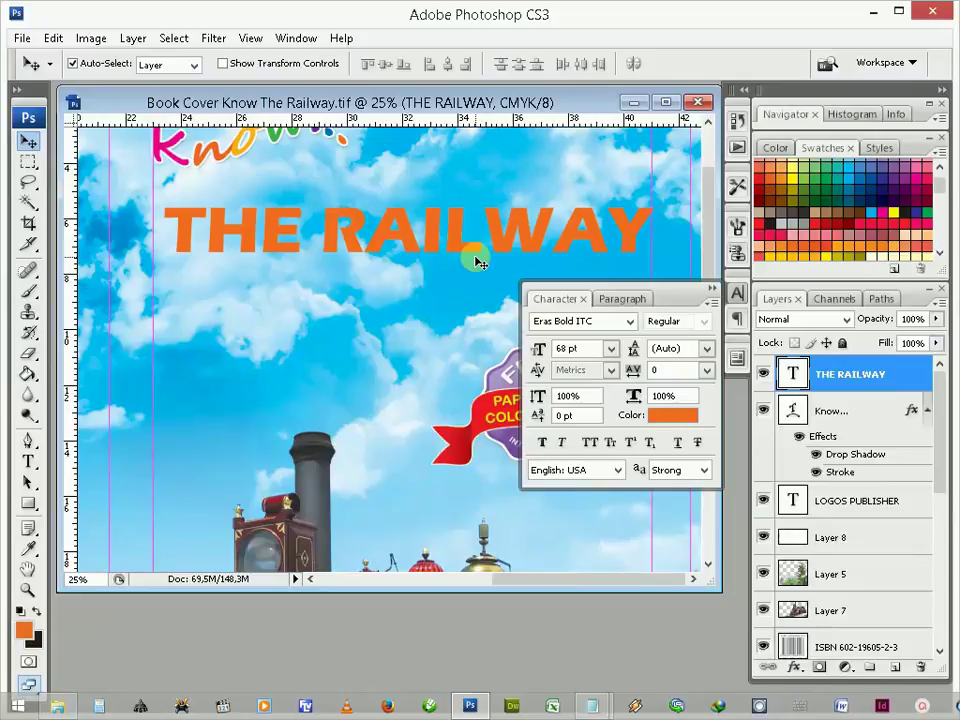
drag(467, 251, 461, 254)
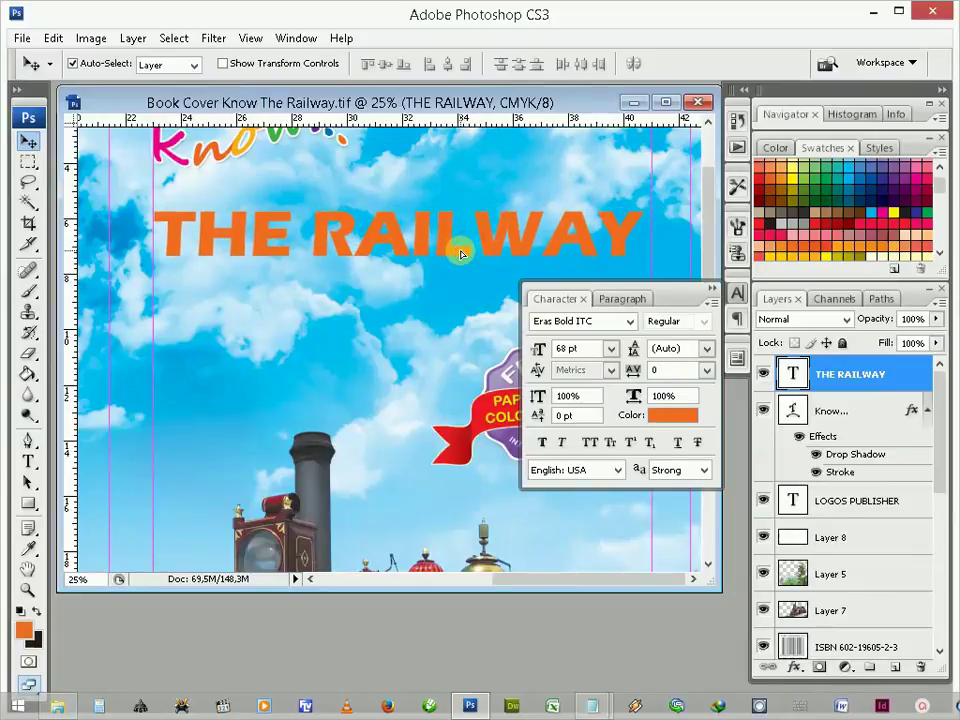
scroll(458, 293, up, 1)
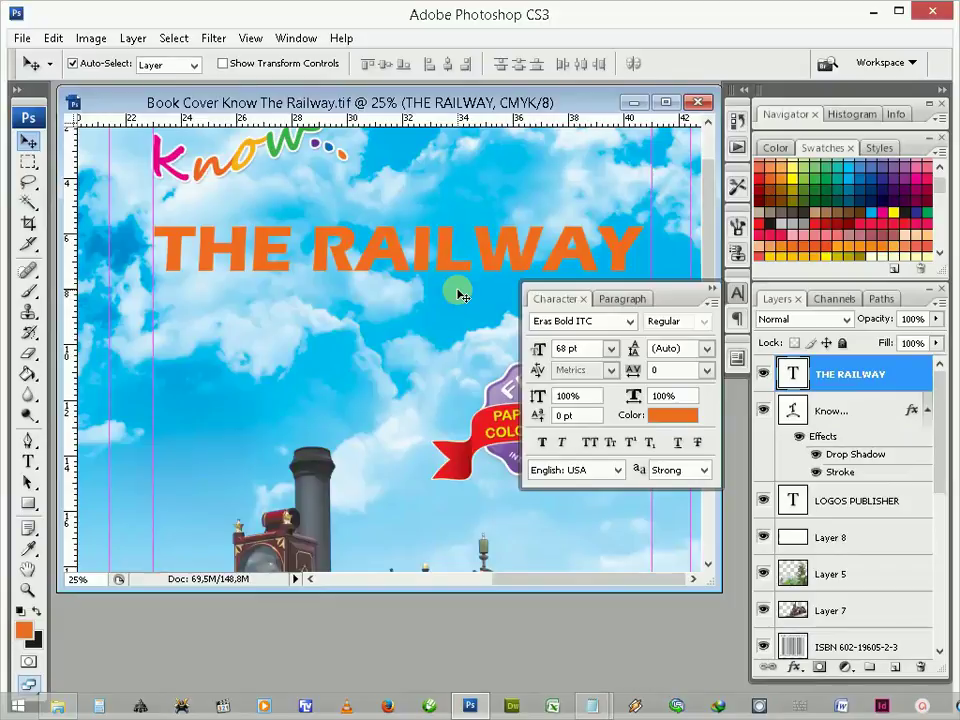
Step: Copy the Know... layer style and paste it onto THE RAILWAY layer
click(828, 414)
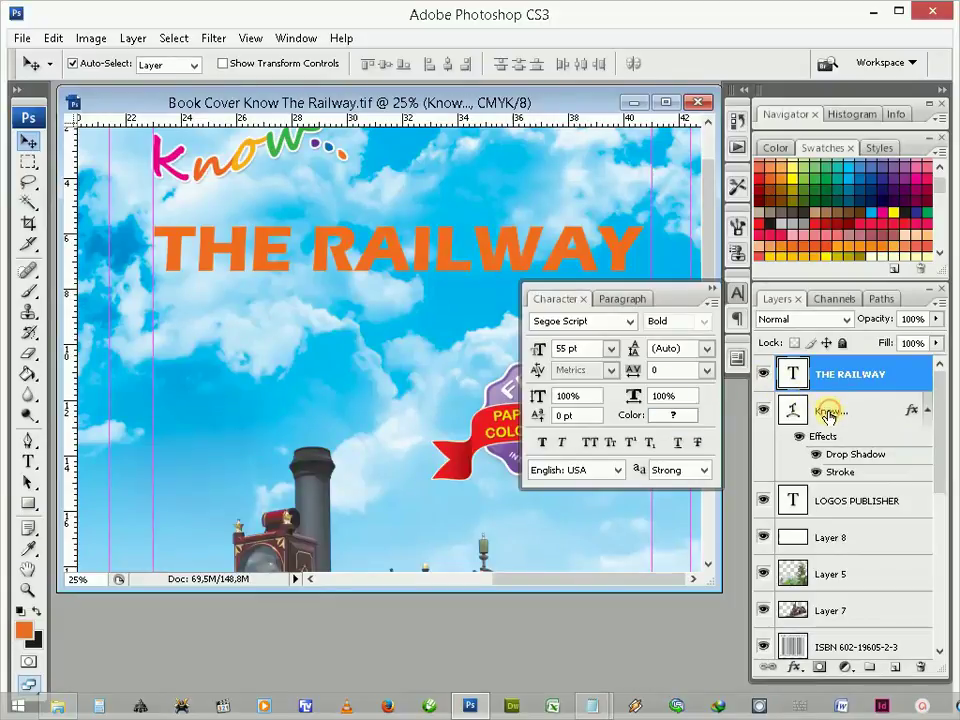
right_click(826, 418)
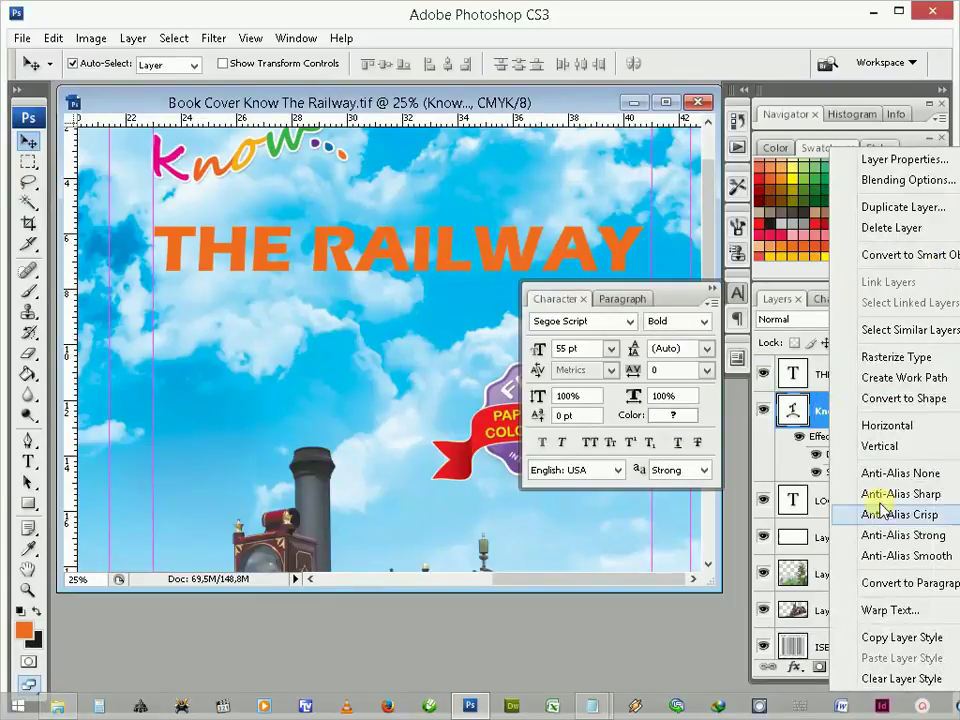
click(884, 641)
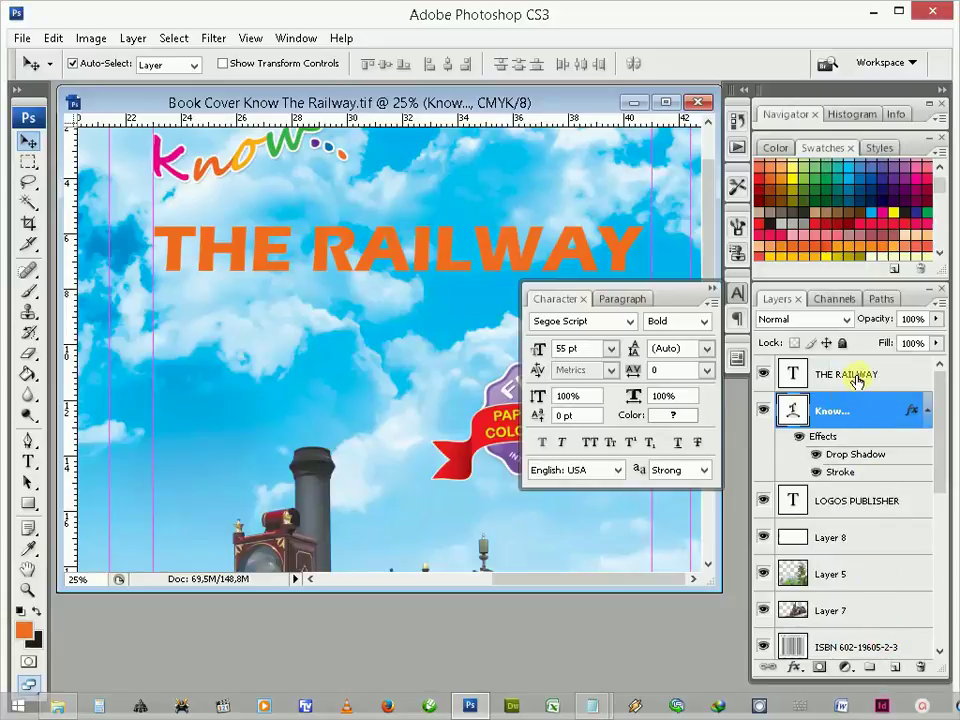
right_click(862, 376)
click(930, 652)
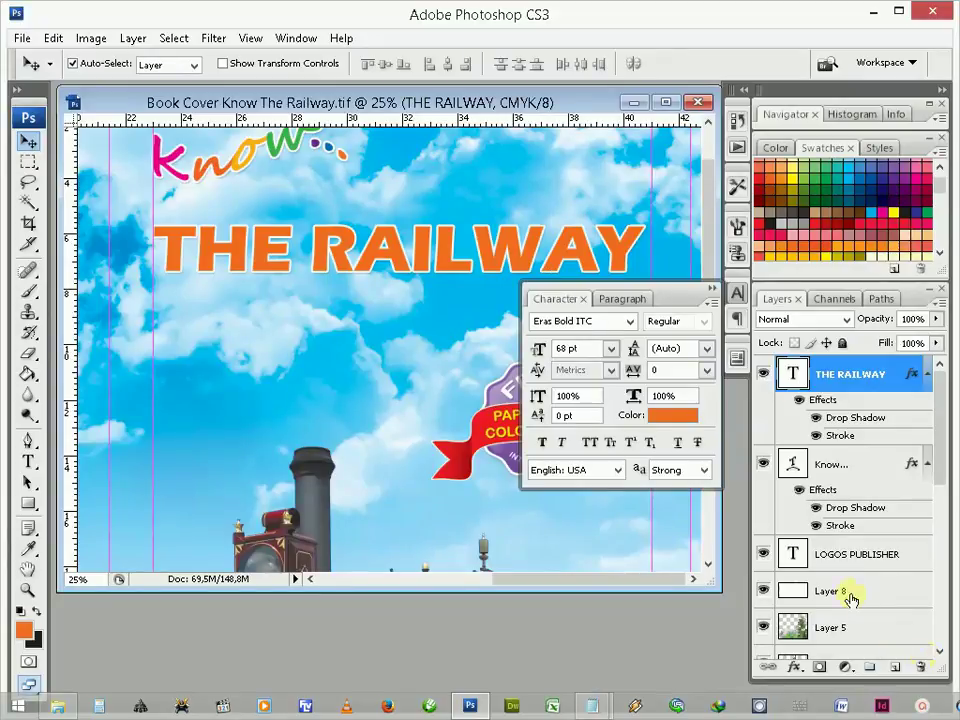
Step: Colour the T of THE RAILWAY pink and the E gold
click(29, 461)
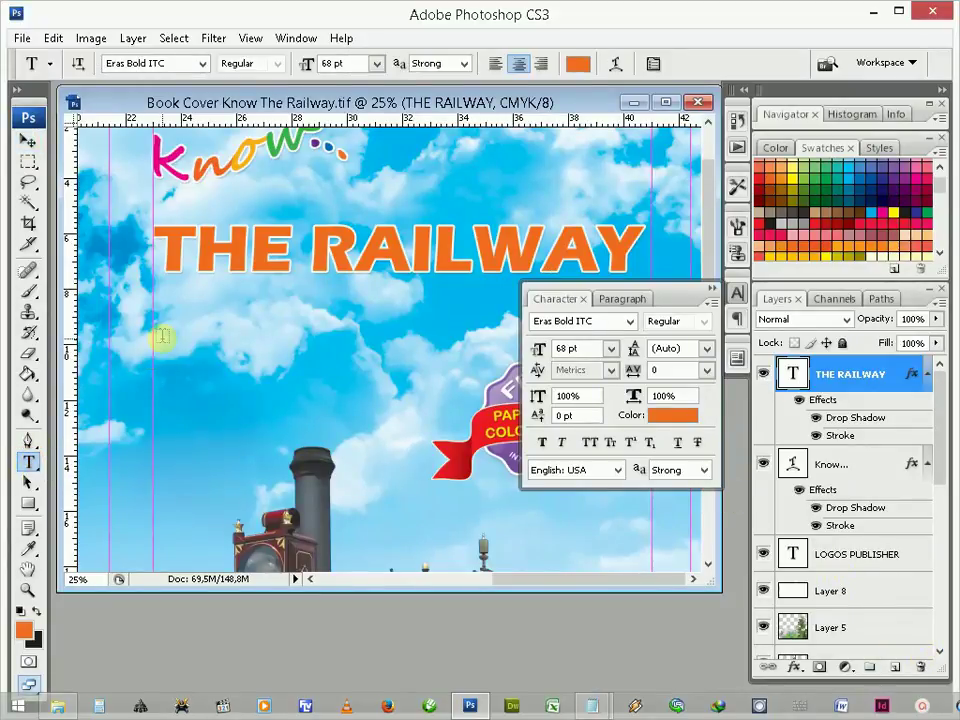
drag(192, 253, 153, 253)
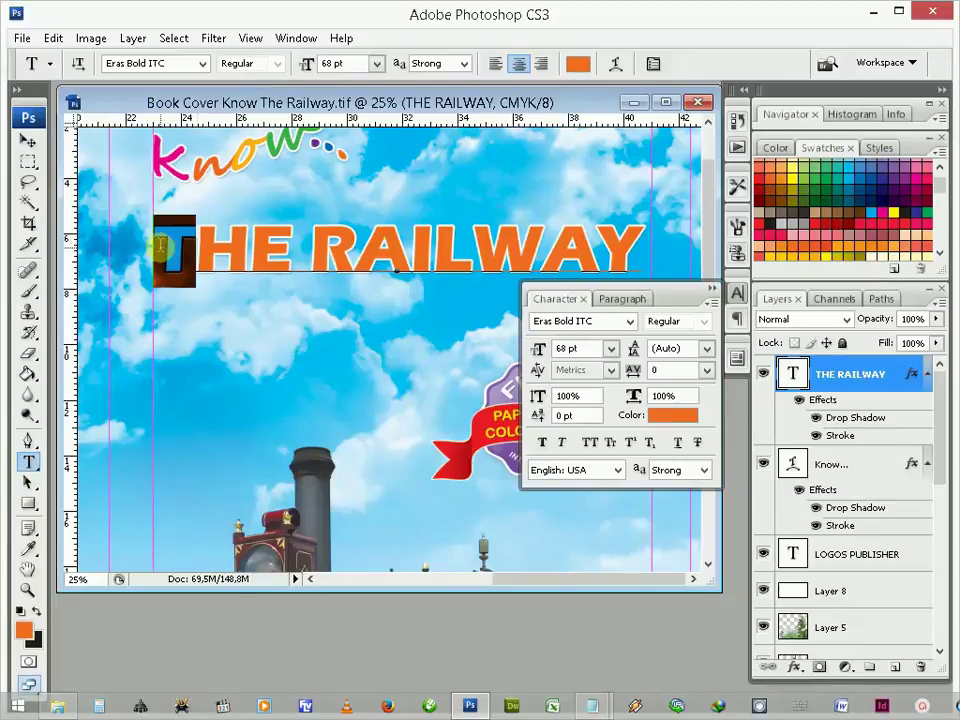
scroll(920, 200, up, 3)
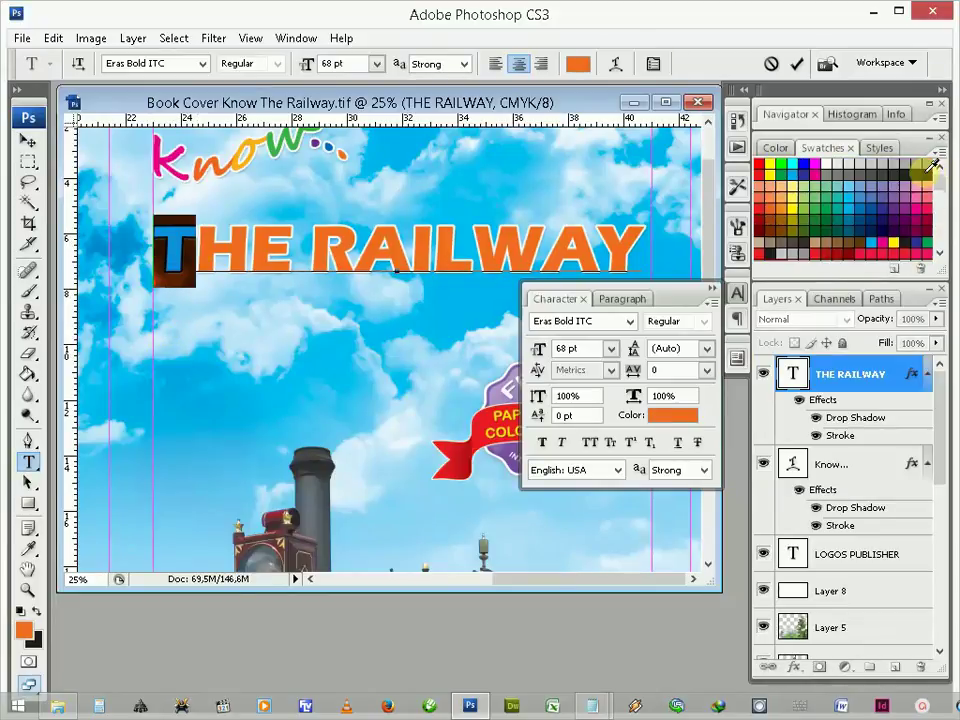
click(917, 206)
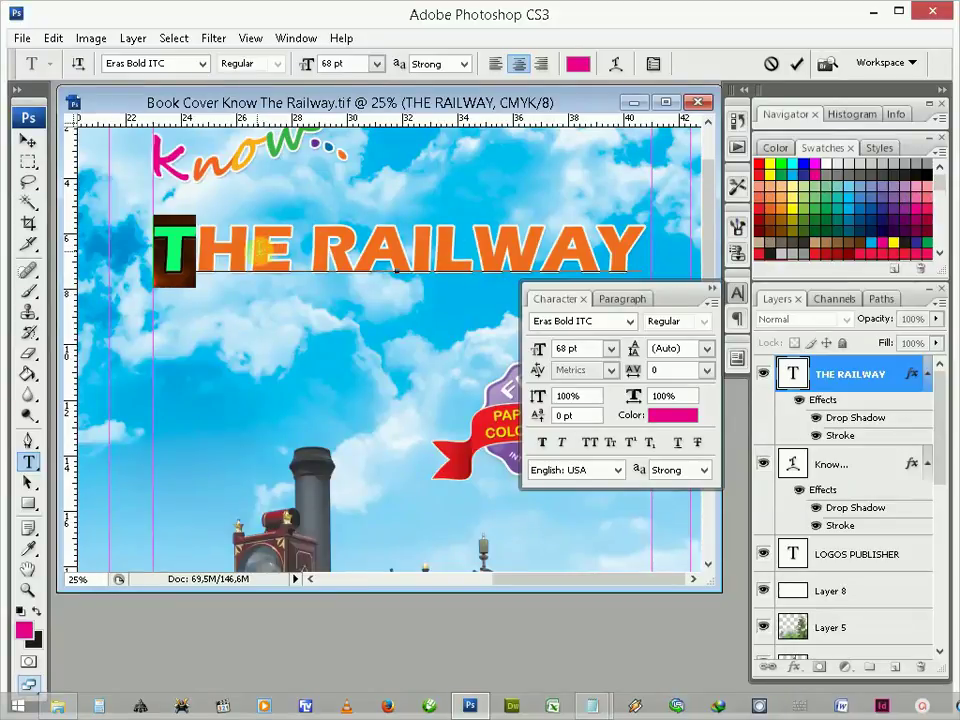
drag(250, 253, 292, 253)
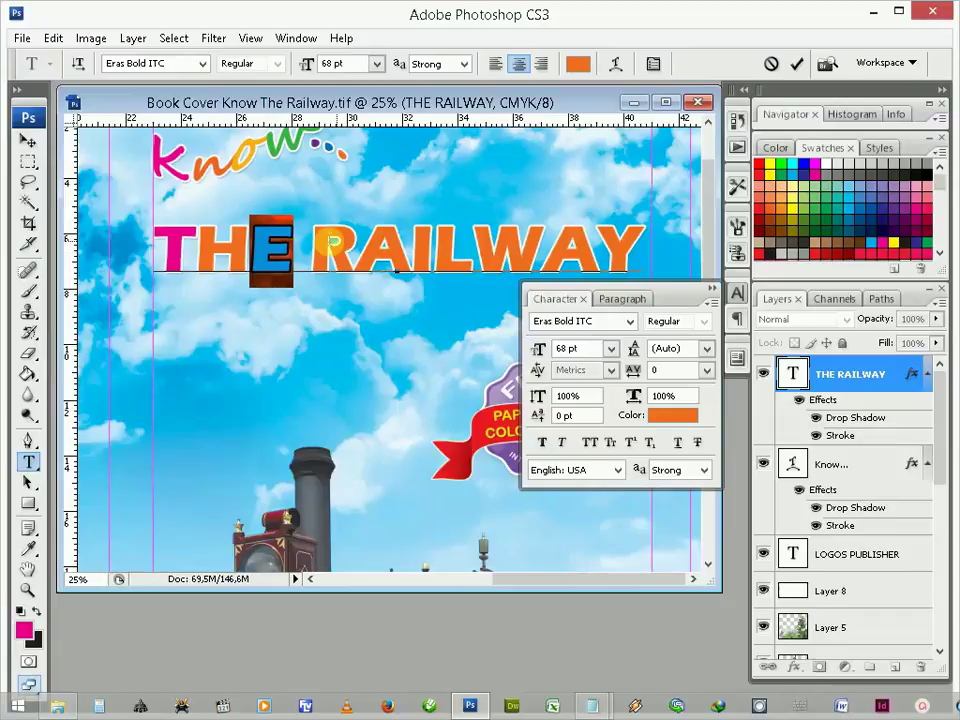
scroll(826, 201, down, 3)
scroll(826, 201, down, 2)
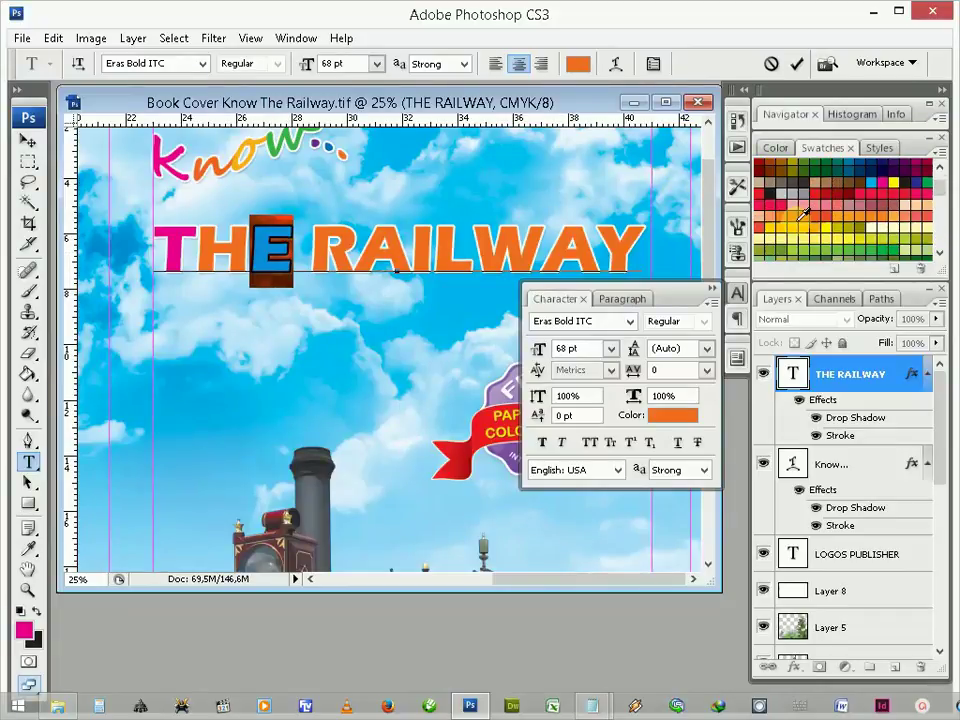
click(818, 220)
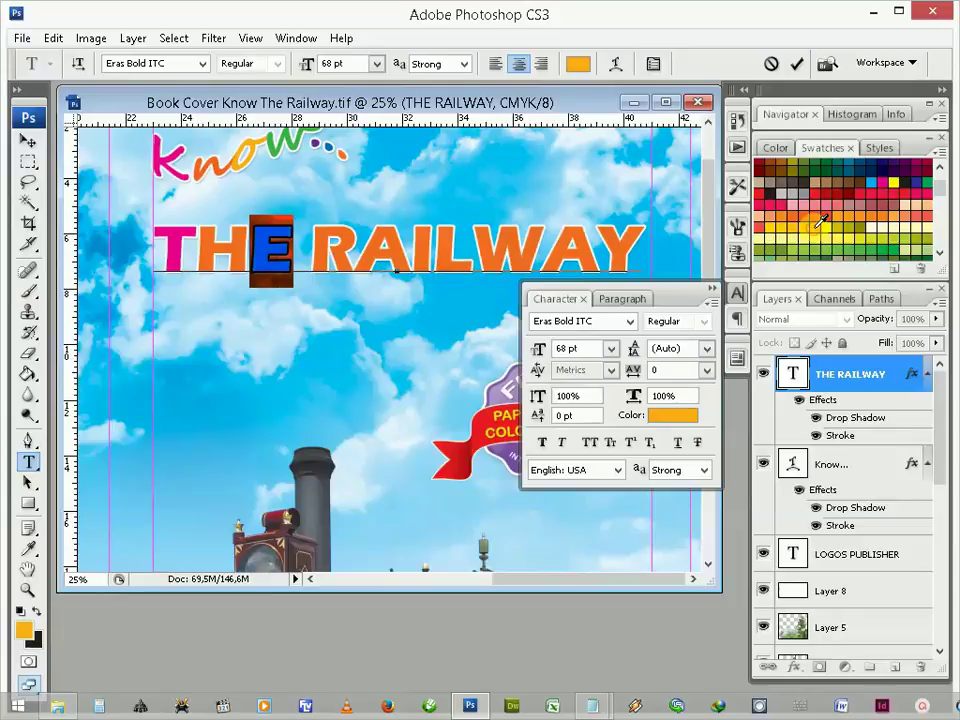
click(281, 255)
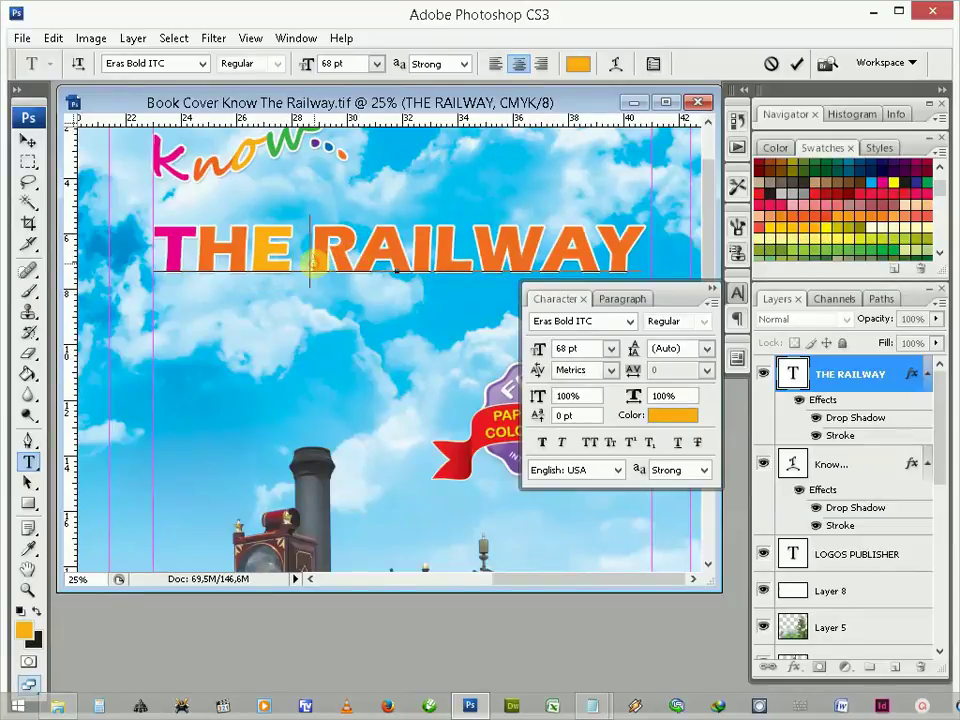
Step: Colour the R green, the first A dark green, and the I purple
drag(312, 262, 357, 262)
click(853, 238)
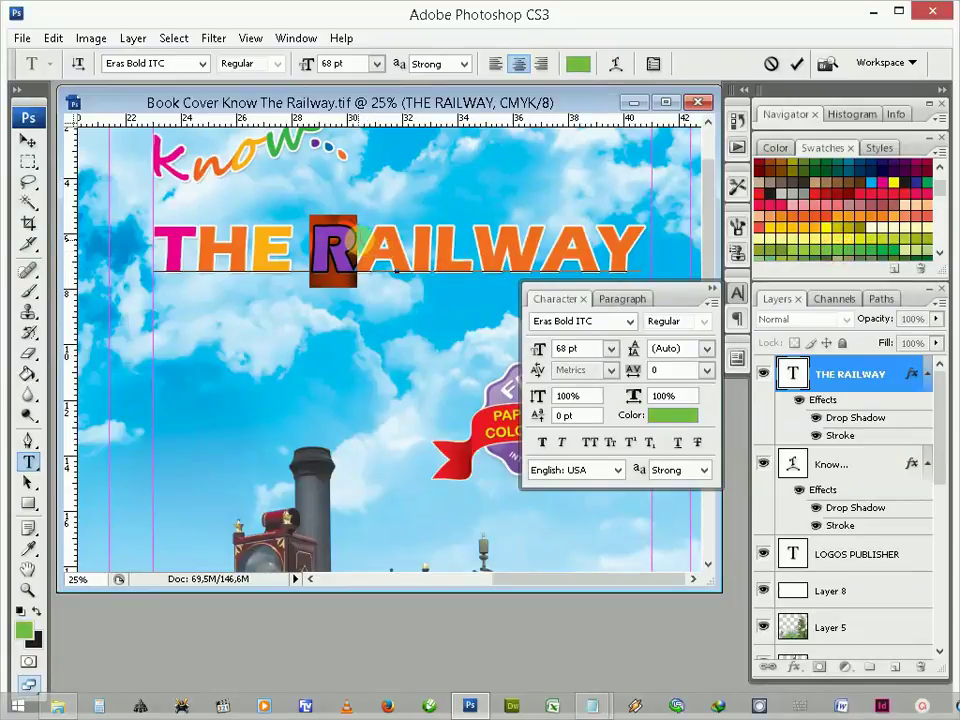
drag(357, 262, 410, 262)
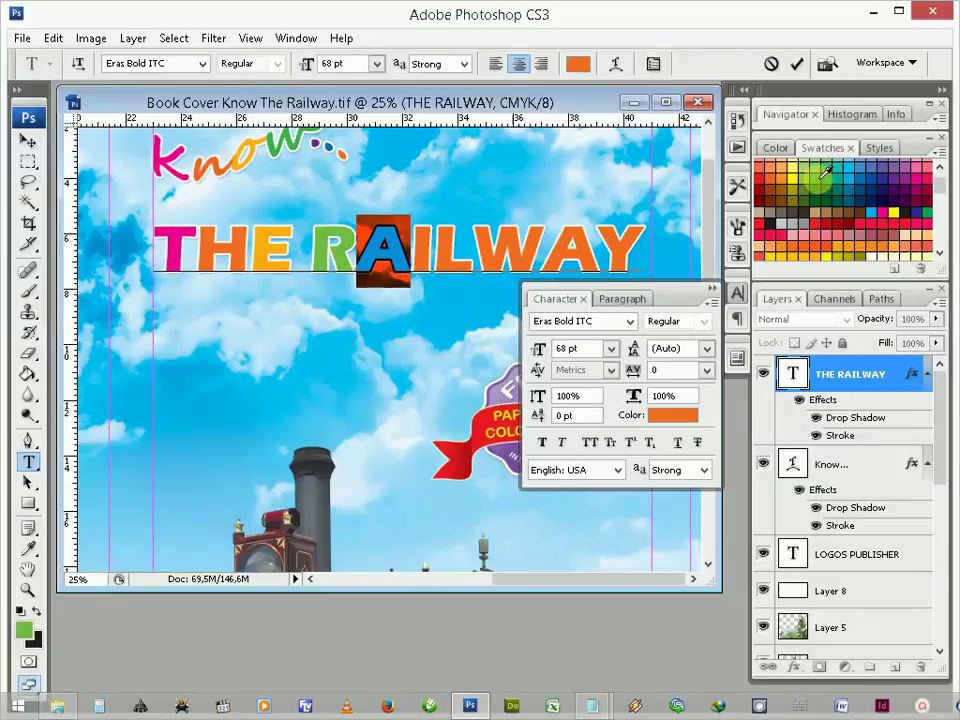
click(822, 176)
click(402, 262)
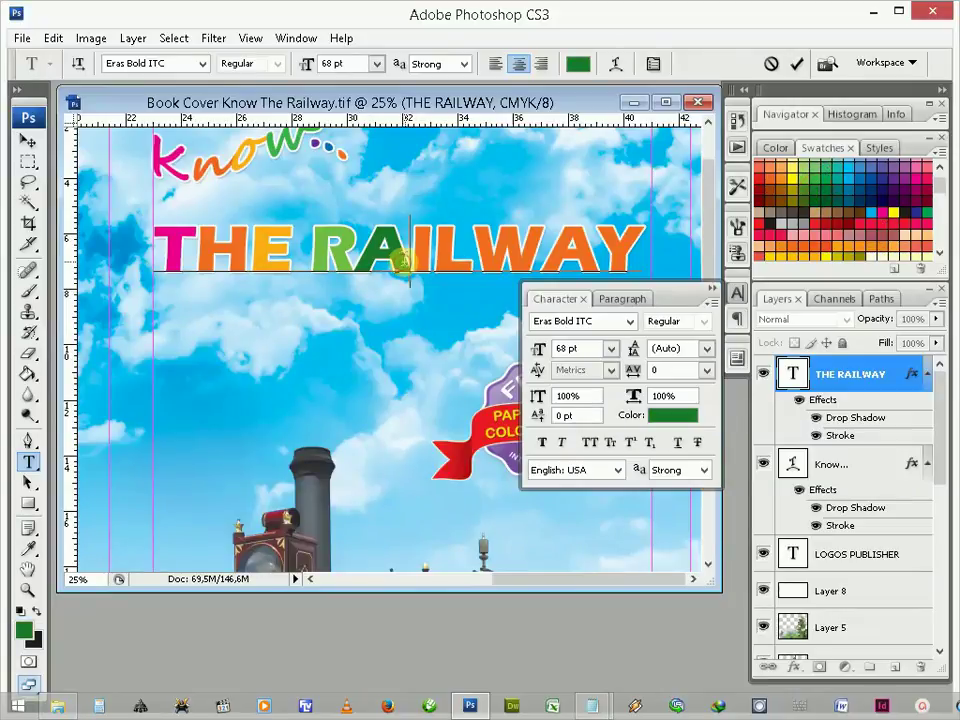
drag(404, 262, 422, 260)
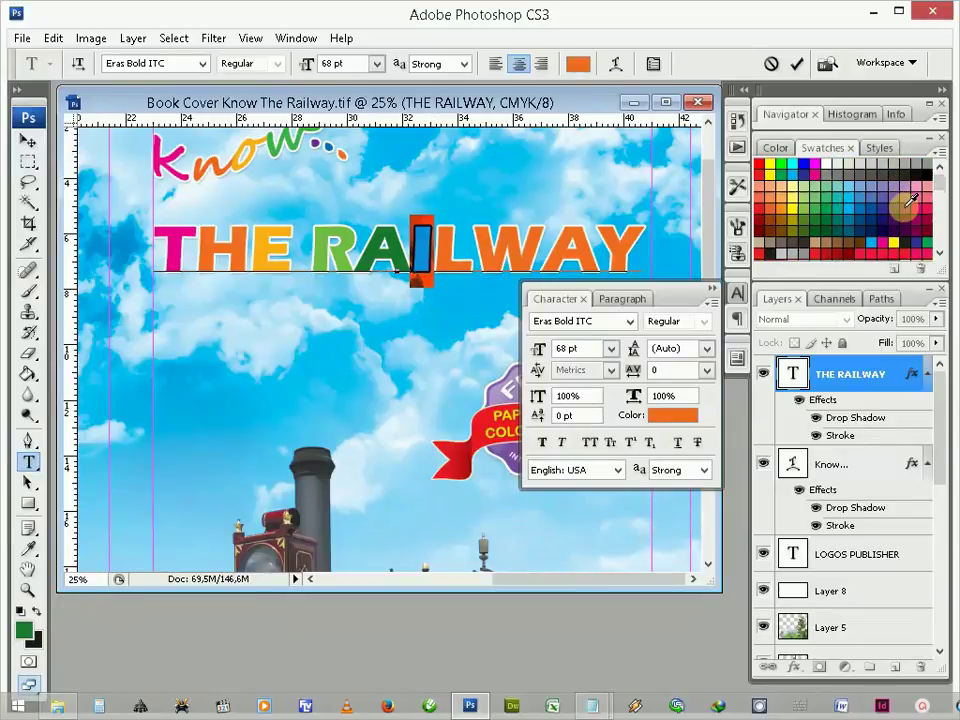
click(904, 206)
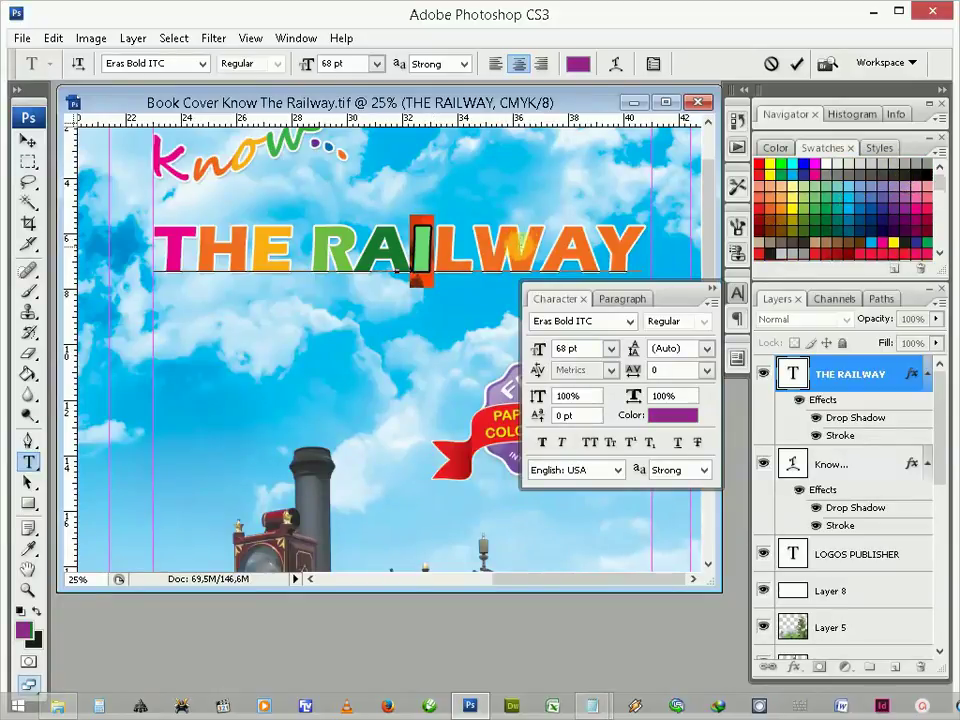
Step: Colour the L magenta, then step the selection through the W to the last A
key(Right)
key(shift+Right)
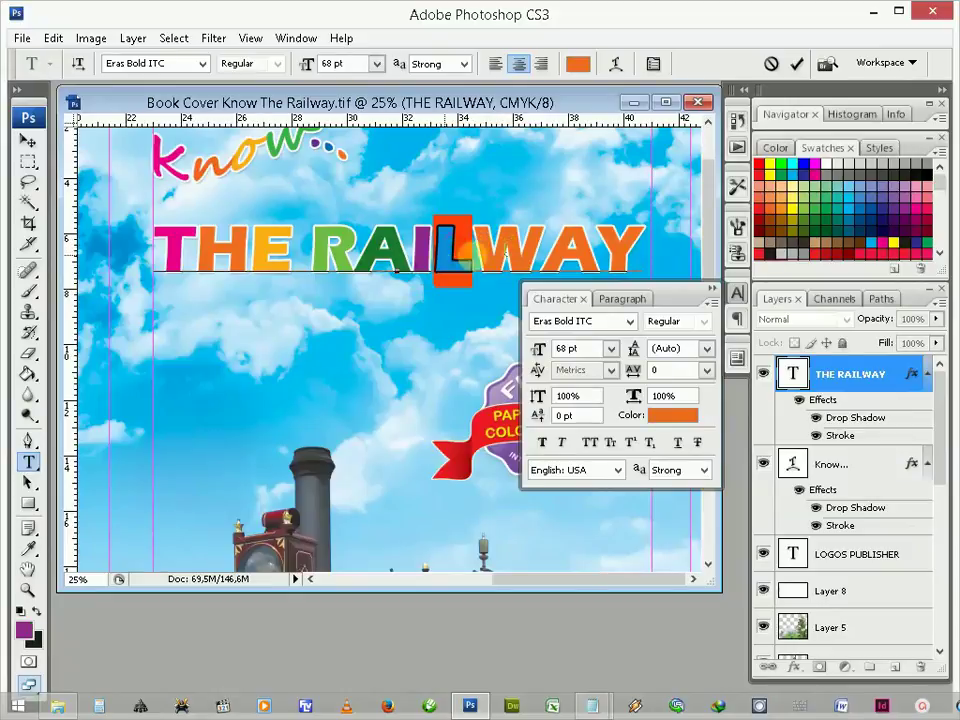
click(920, 206)
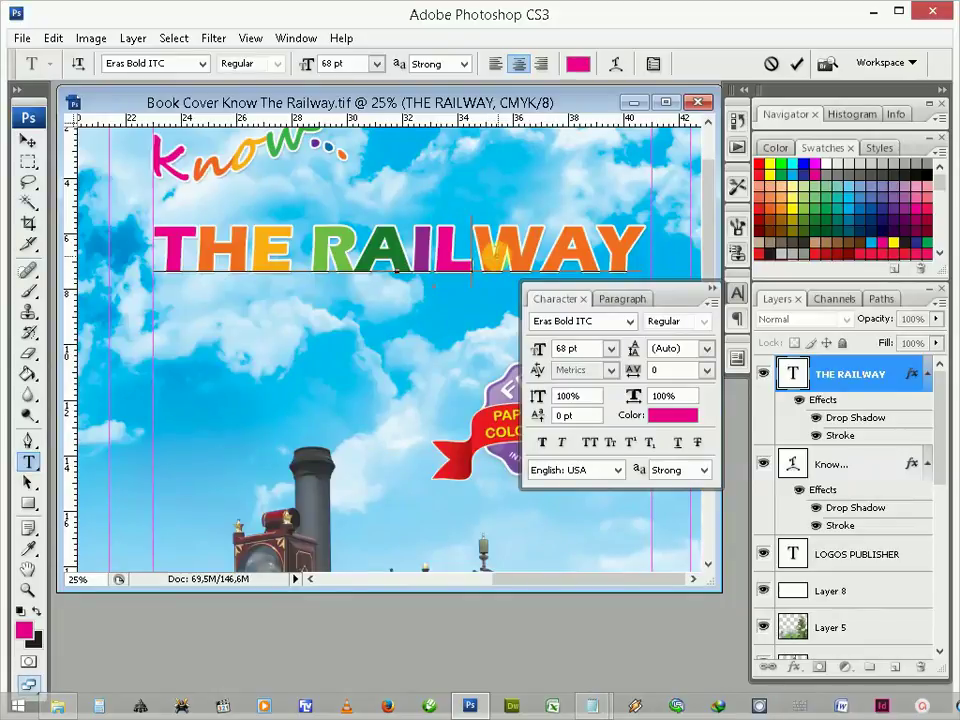
key(Right)
key(shift+Right)
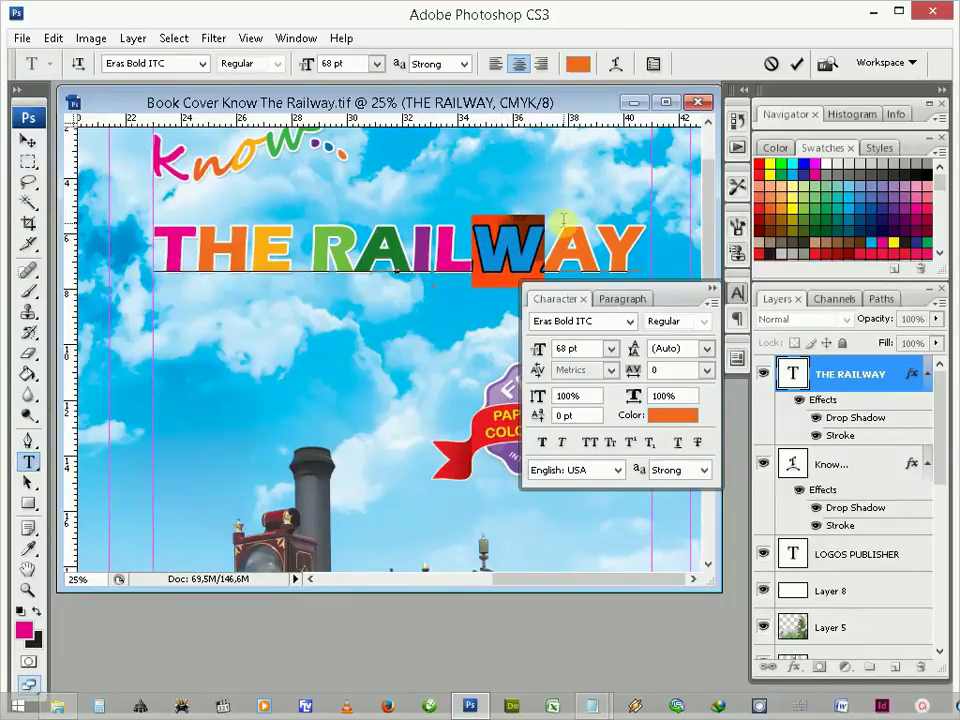
key(Right)
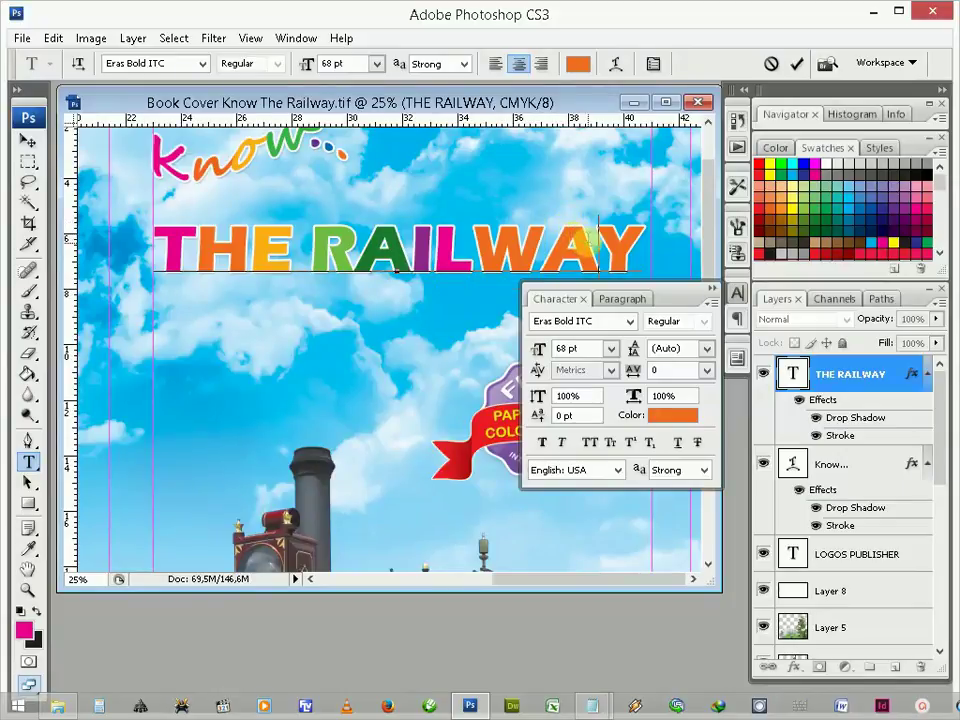
key(shift+Right)
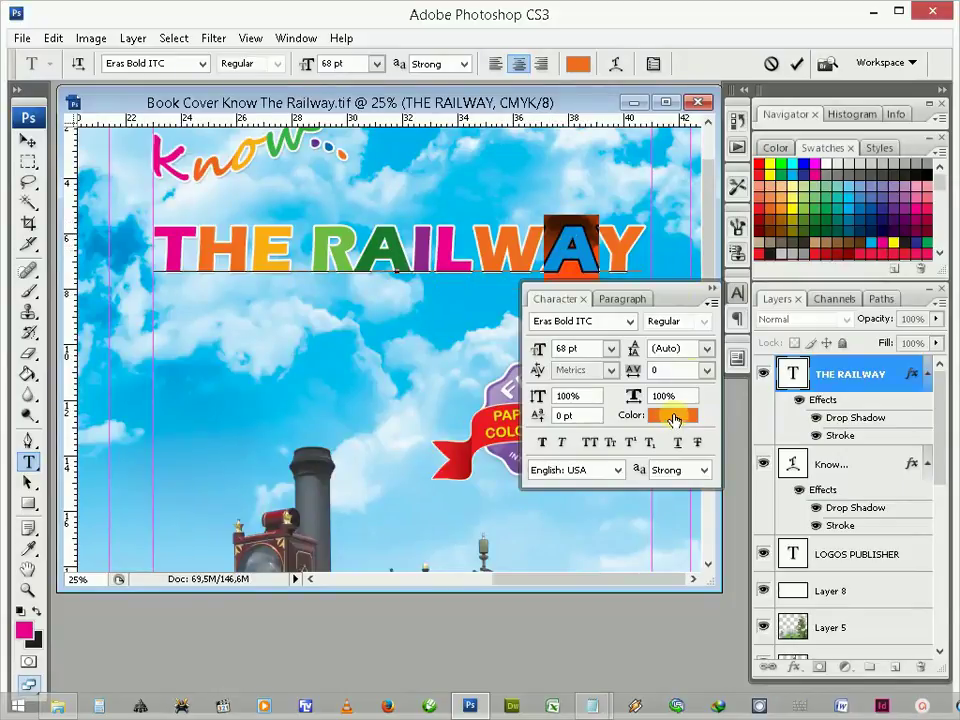
Step: Colour the last A of THE RAILWAY yellow-orange (fcaf17), sampled from the E of THE
click(672, 414)
click(268, 247)
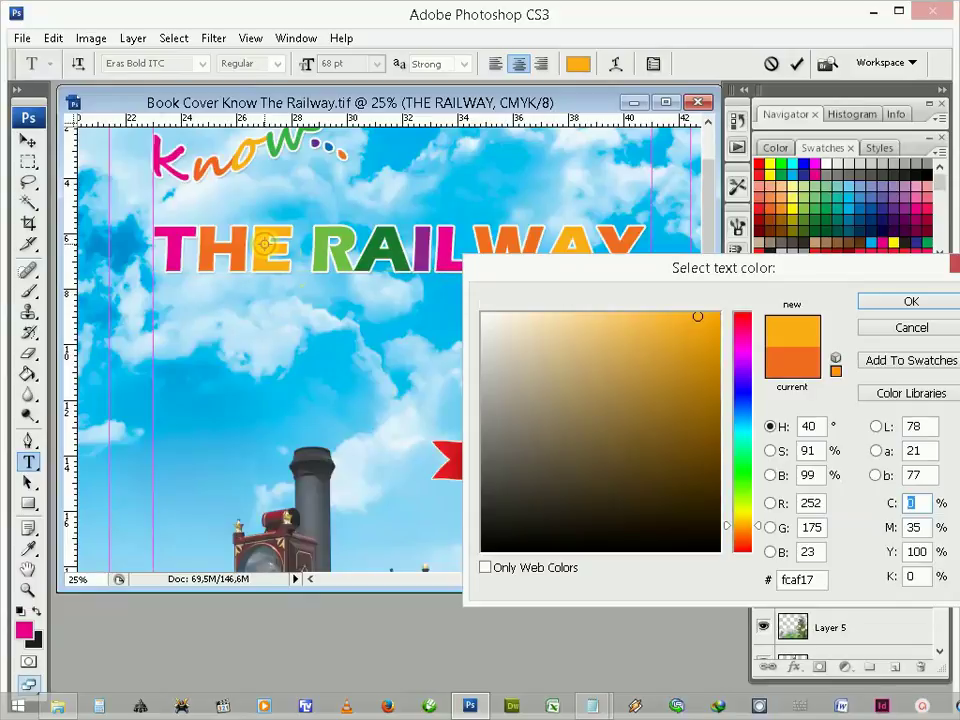
click(885, 301)
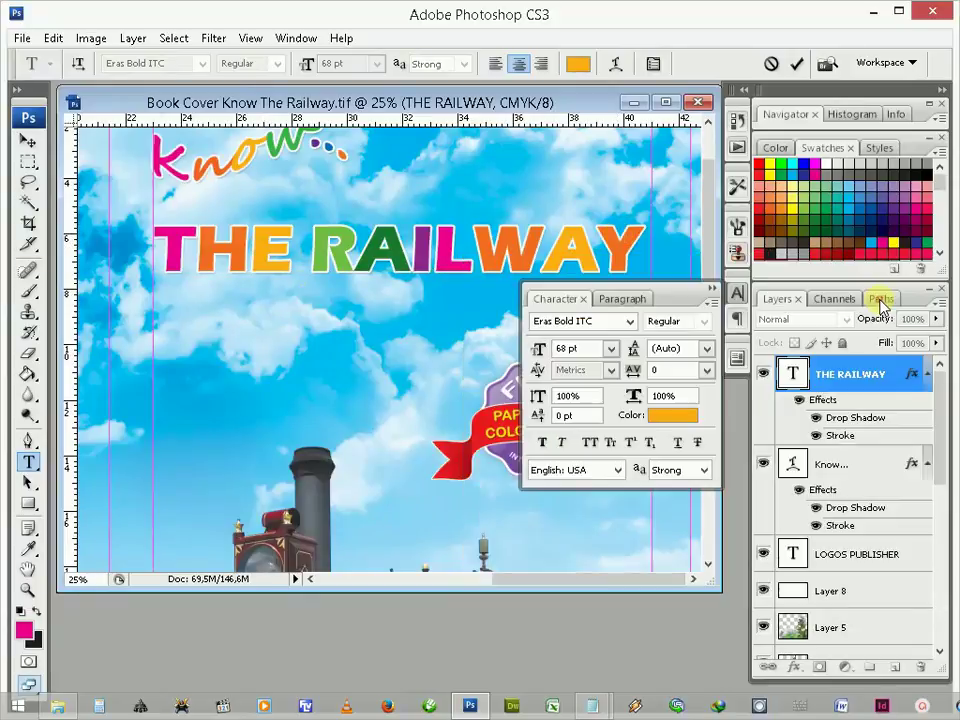
Step: Colour the Y blue (0072bc), commit the text edit and return to the Move tool
key(Right)
key(shift+Right)
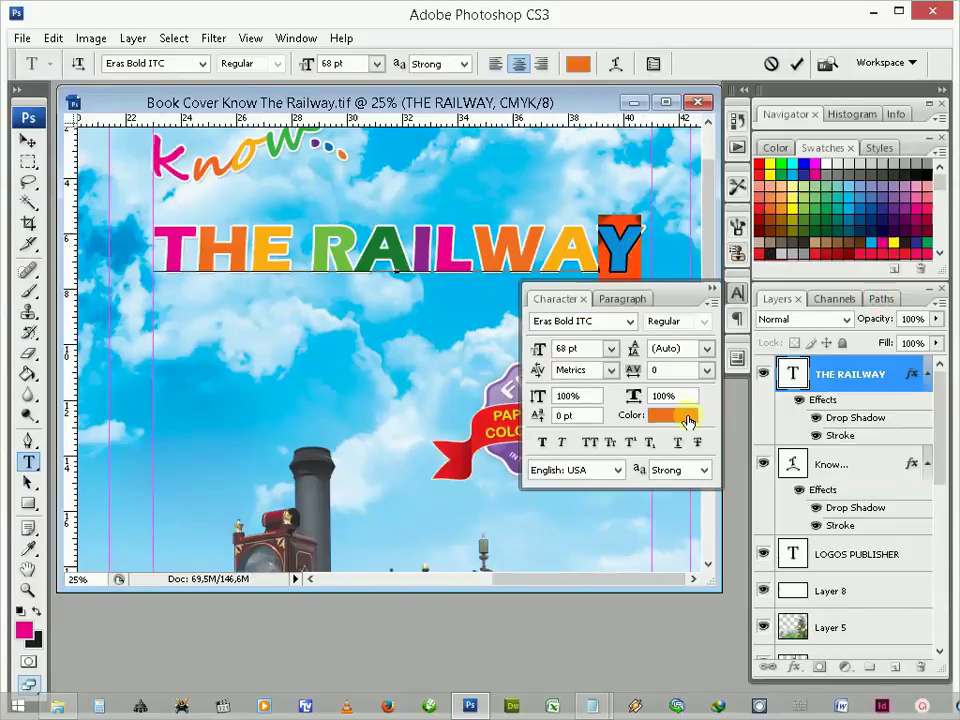
click(687, 418)
mouse_move(705, 272)
mouse_down()
mouse_move(587, 336)
mouse_move(587, 352)
mouse_up()
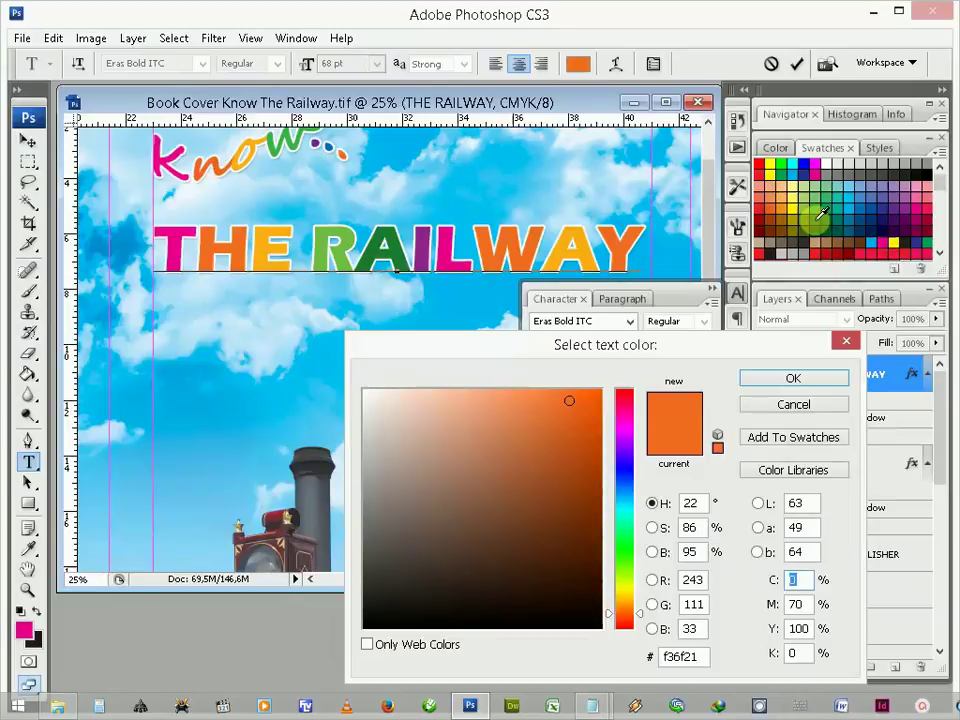
click(817, 217)
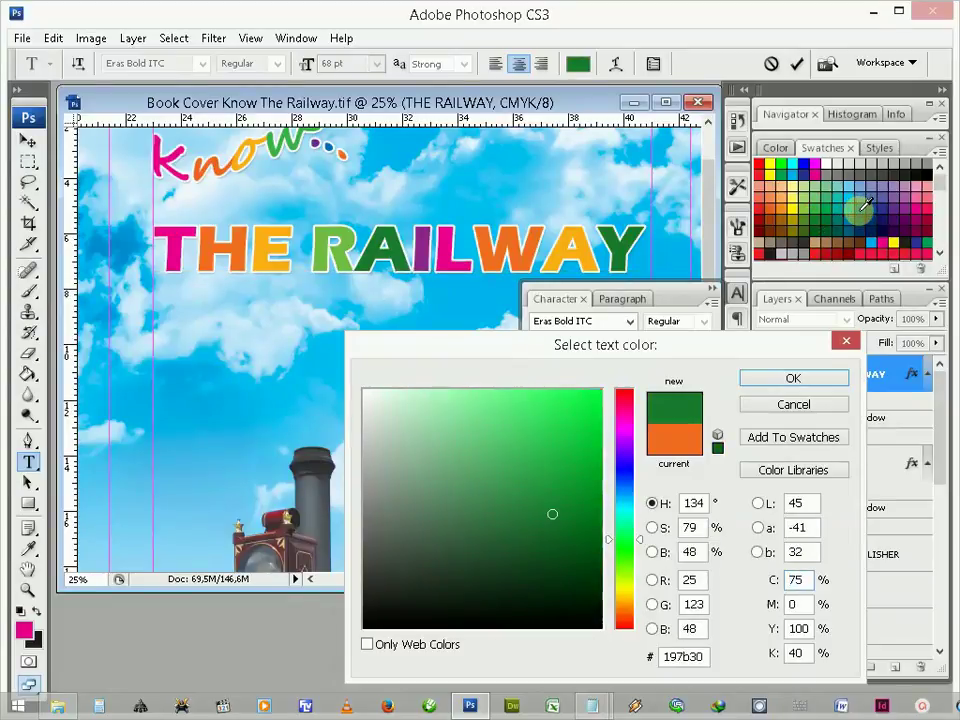
click(857, 208)
click(760, 377)
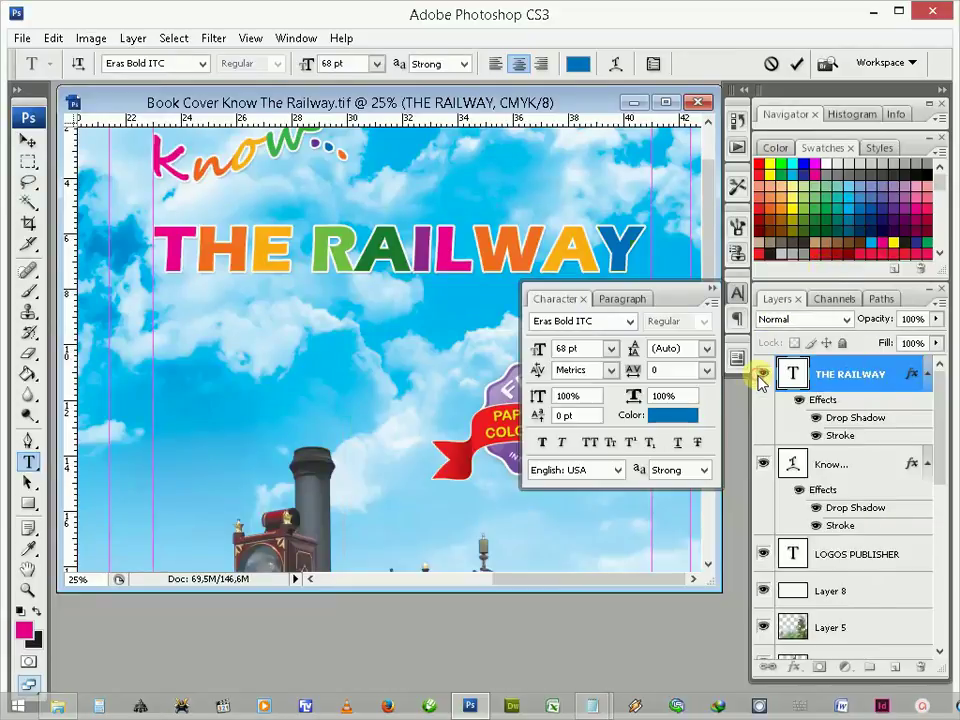
click(810, 374)
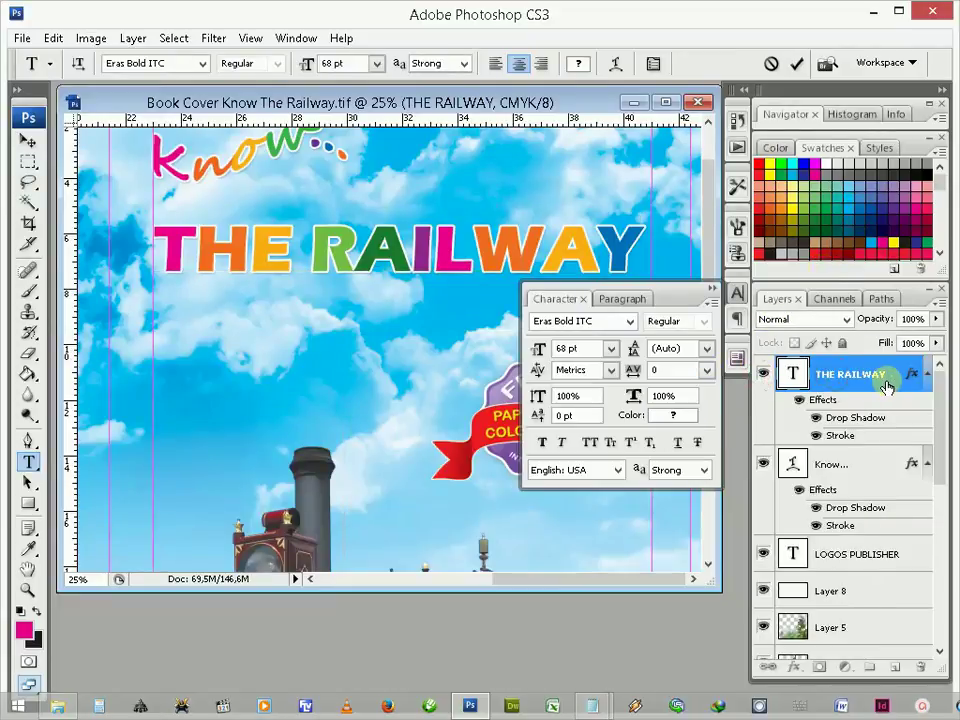
click(29, 143)
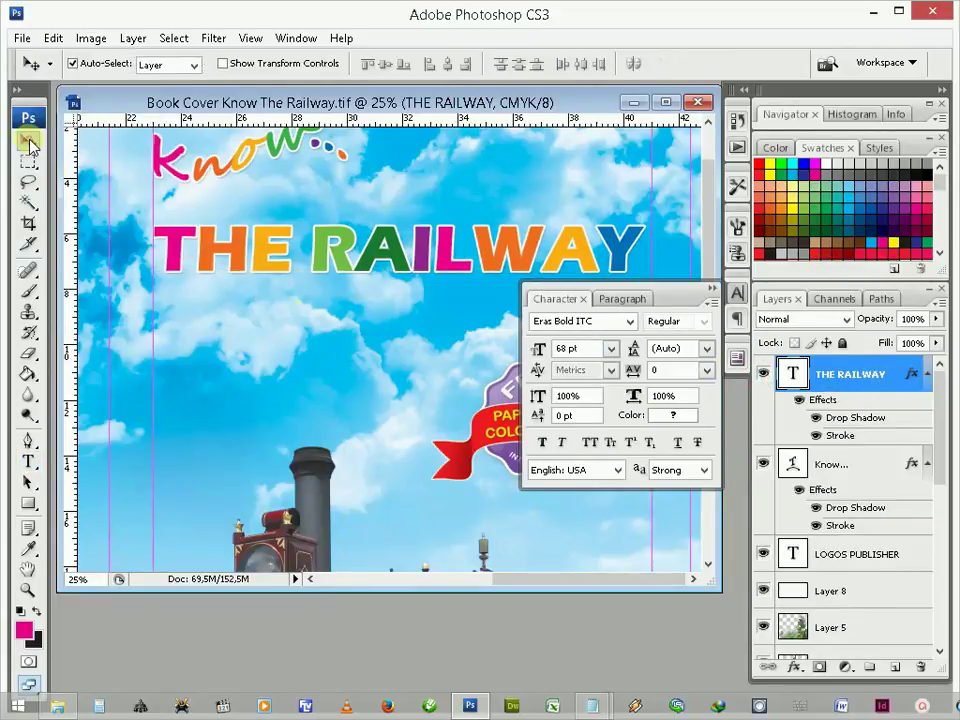
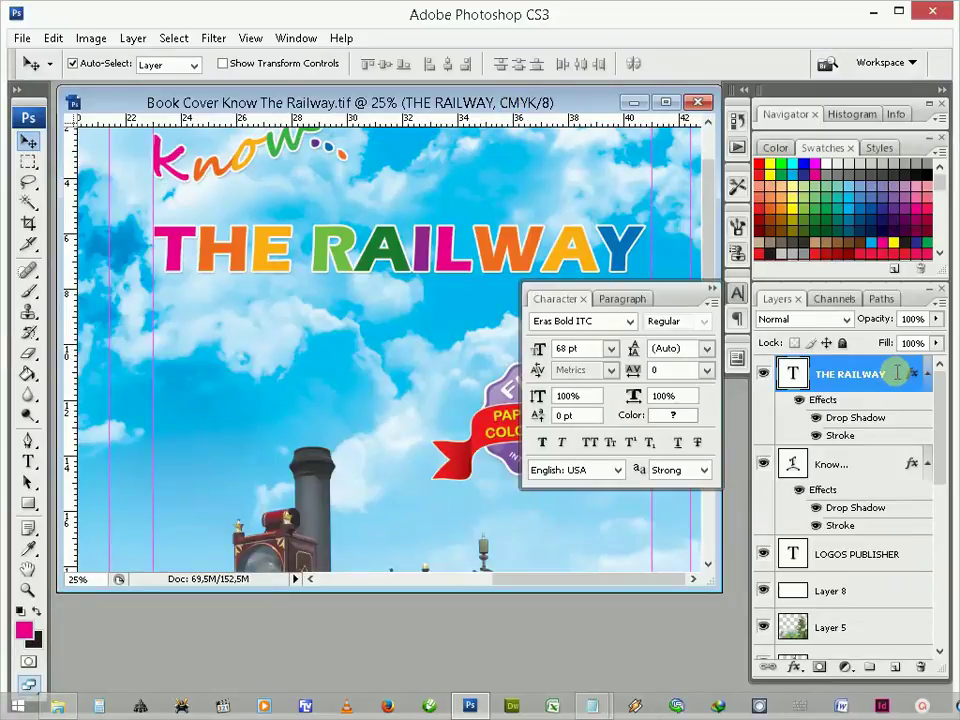
Step: Give THE RAILWAY title a Multiply gradient overlay at 25% opacity and start editing its gradient
right_click(898, 373)
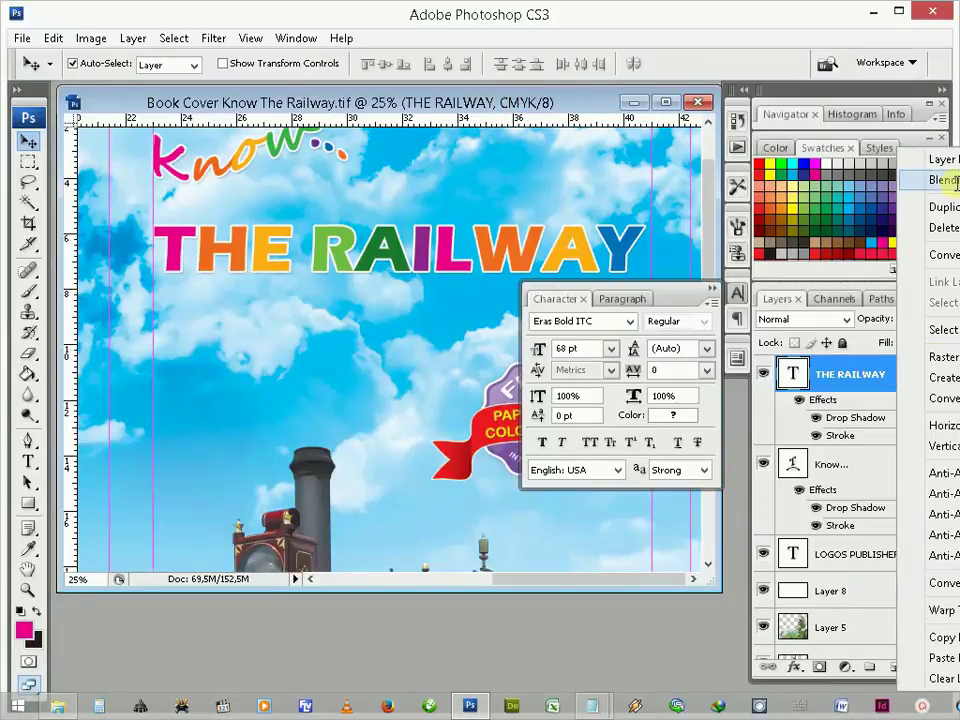
click(943, 180)
drag(705, 272, 576, 309)
click(331, 577)
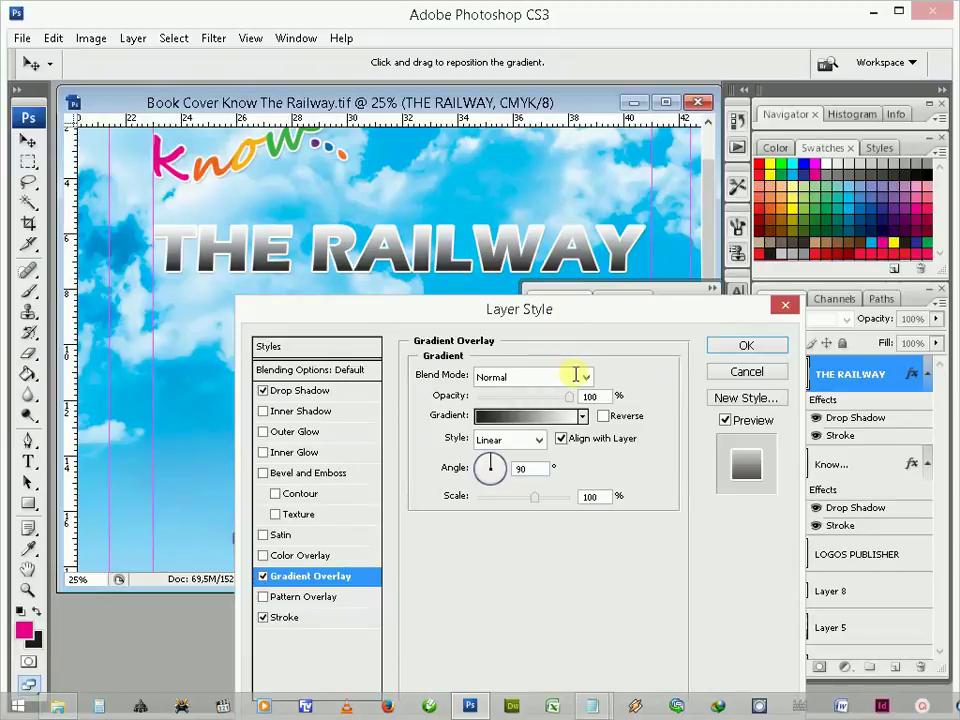
click(580, 376)
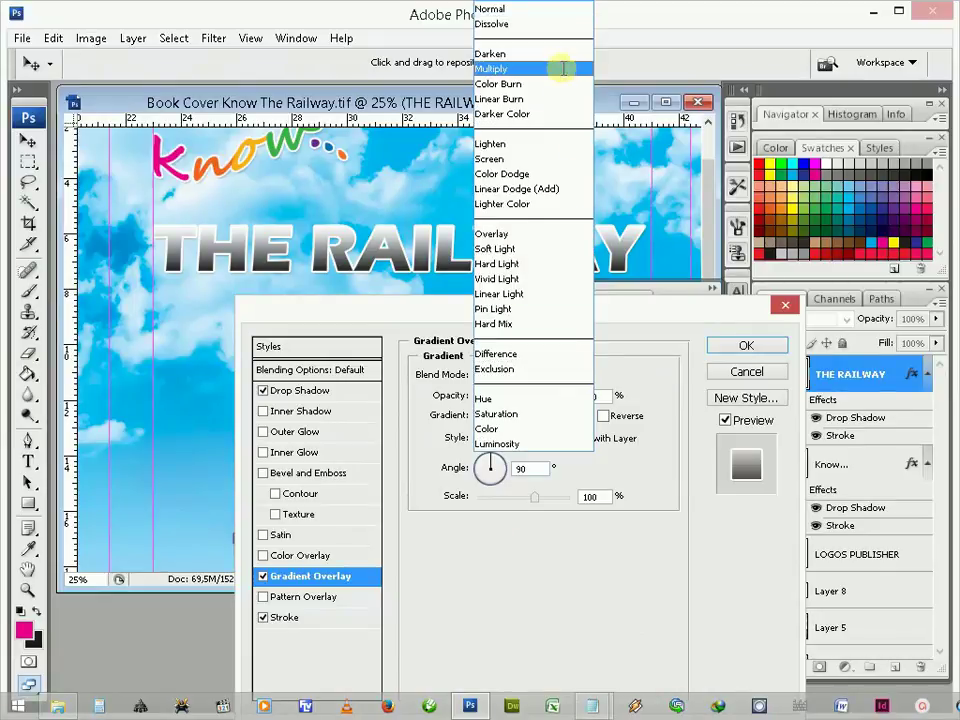
click(560, 68)
double_click(591, 397)
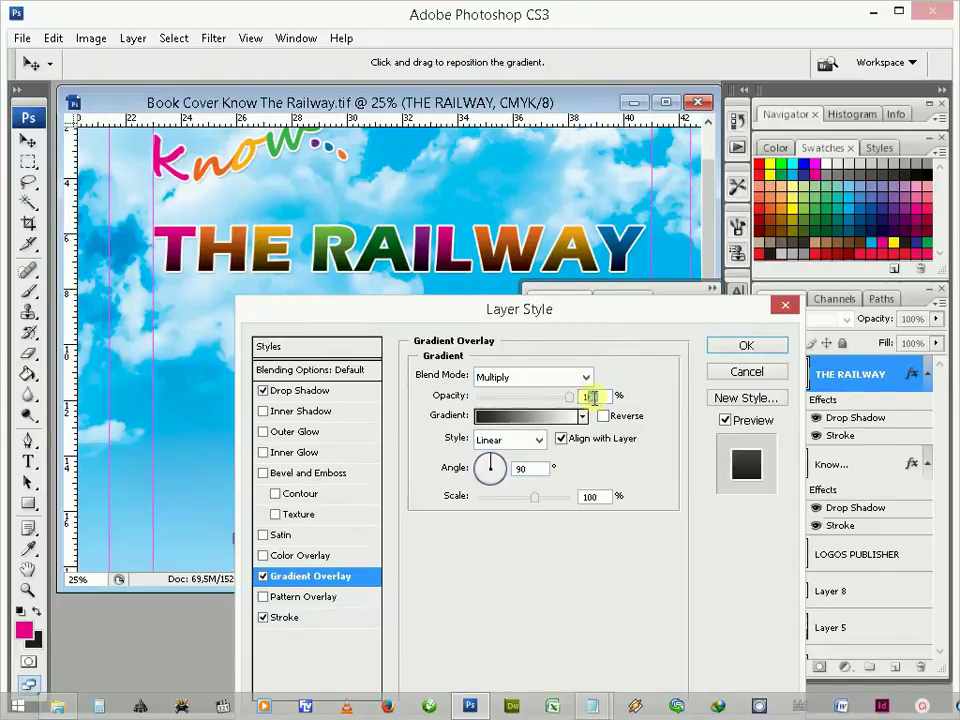
text(25)
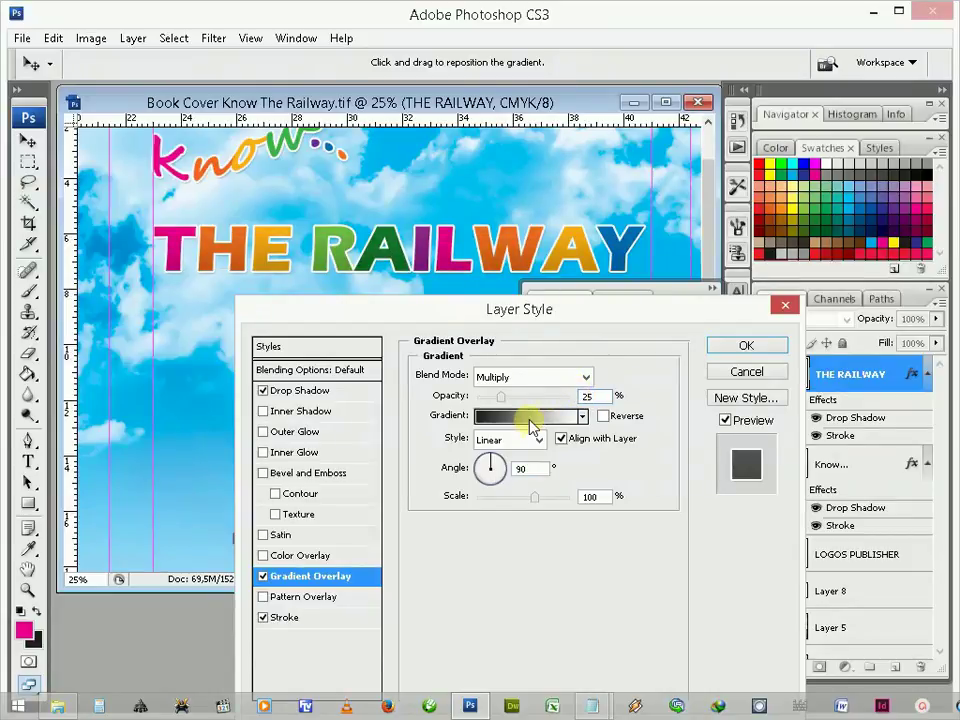
click(536, 417)
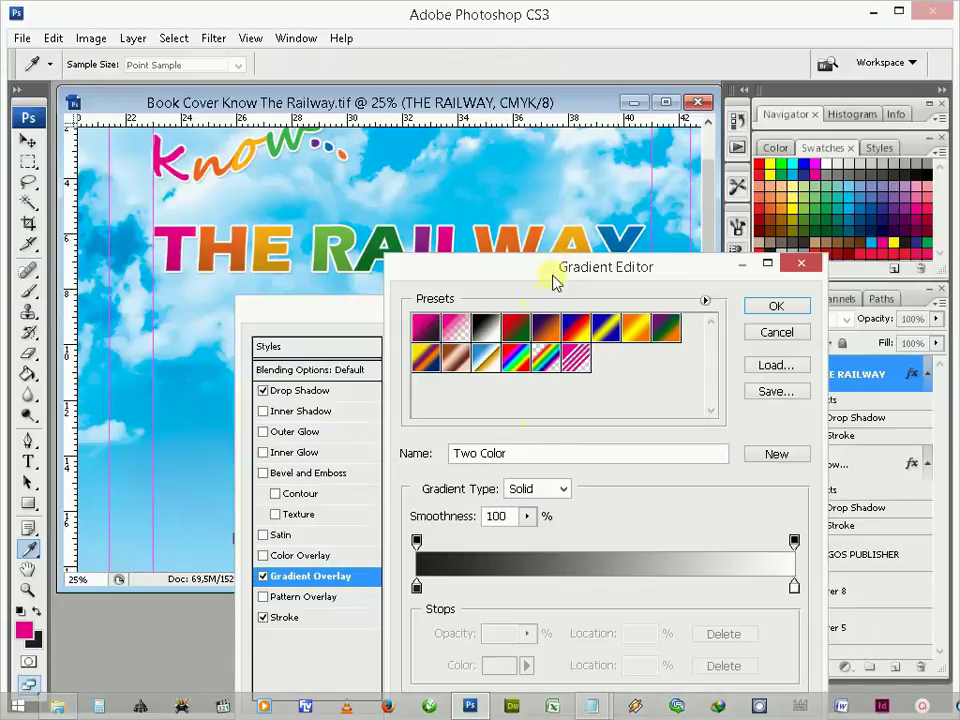
Step: Move the gradient stops to 72% and 23%, and add a white stop at the left end
mouse_move(564, 271)
mouse_down()
mouse_move(592, 267)
mouse_move(608, 244)
mouse_up()
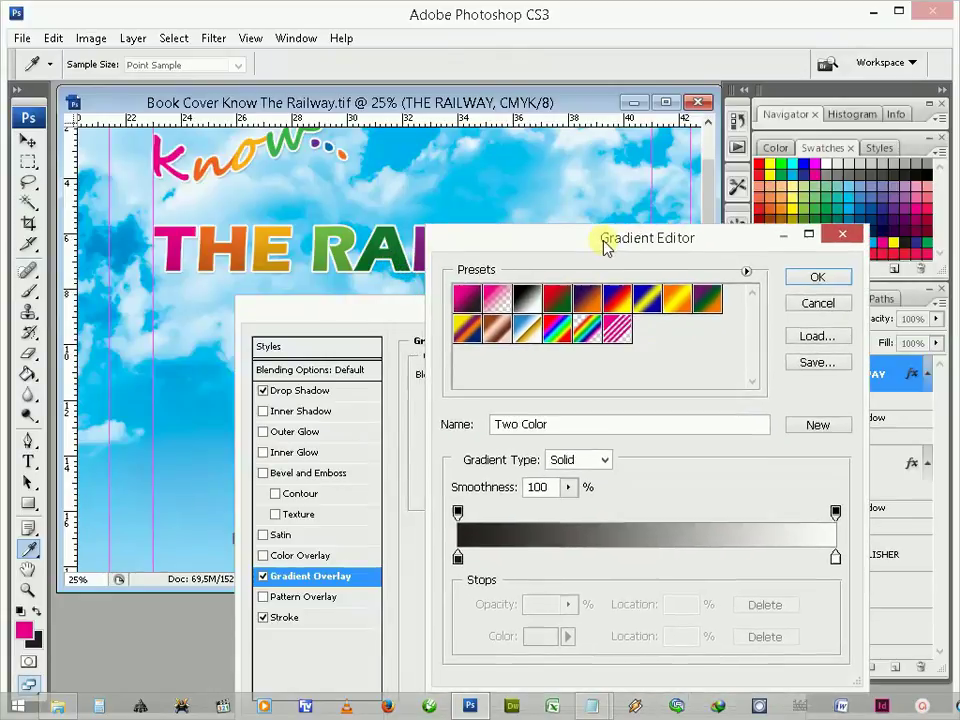
drag(835, 560, 730, 562)
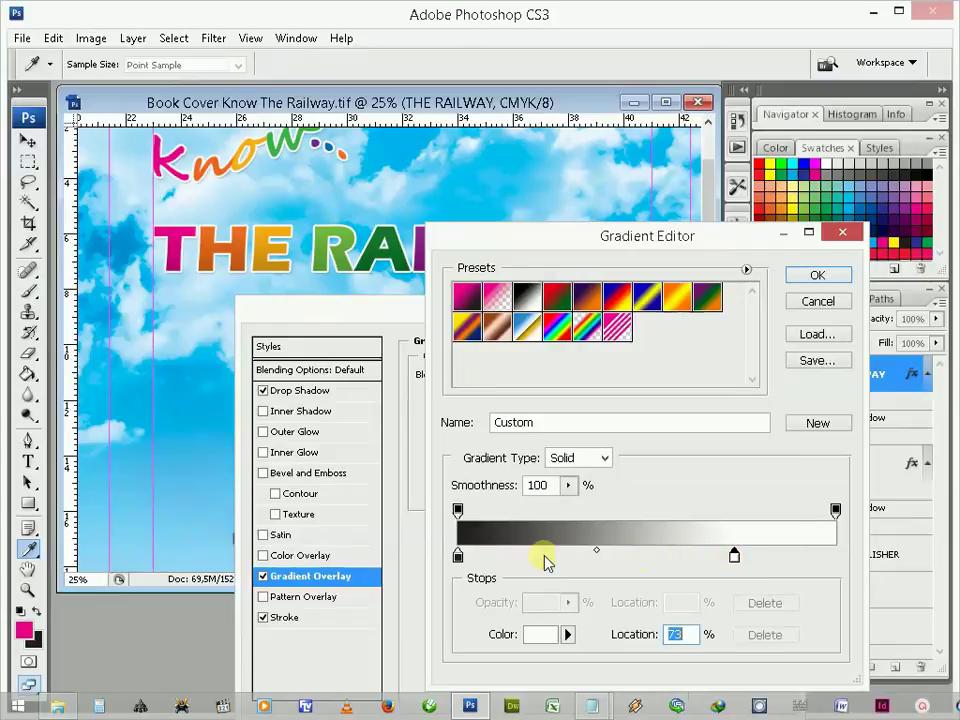
drag(459, 557, 546, 556)
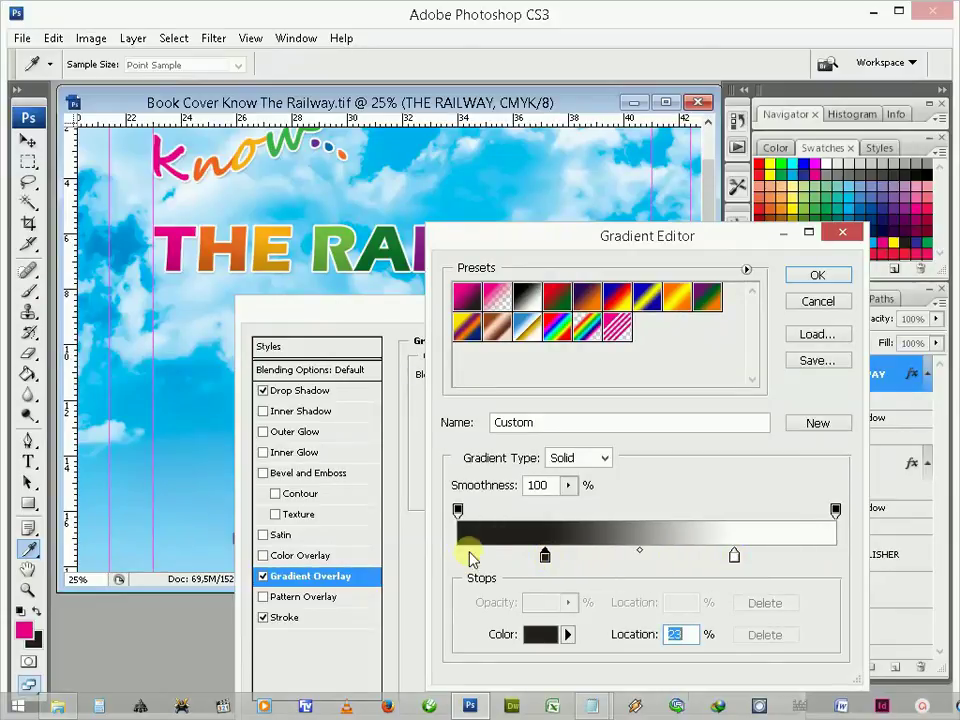
click(457, 556)
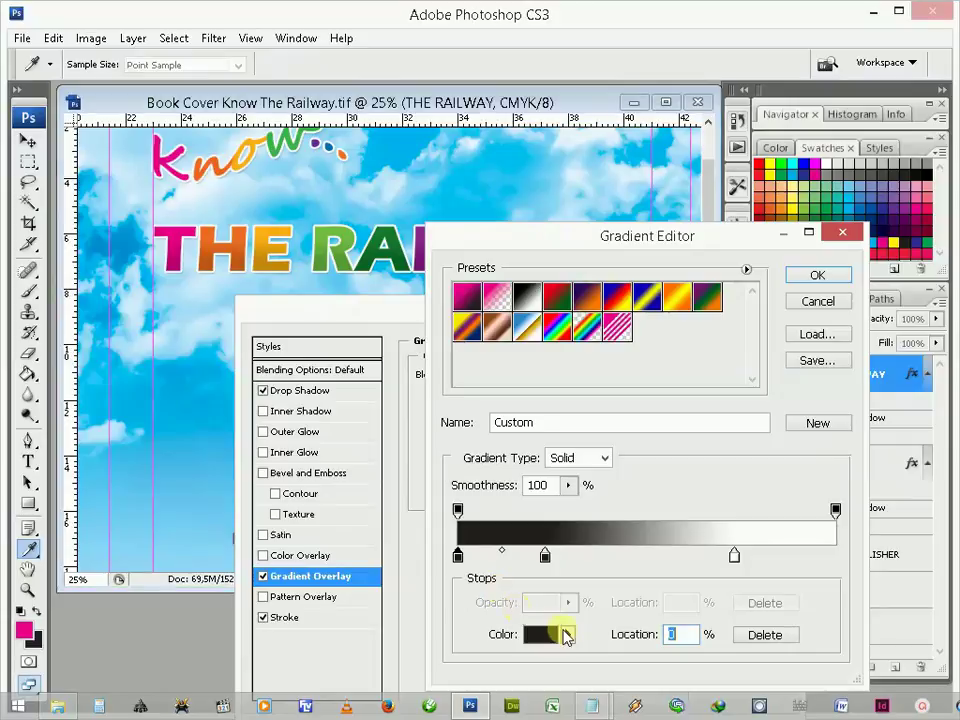
click(545, 634)
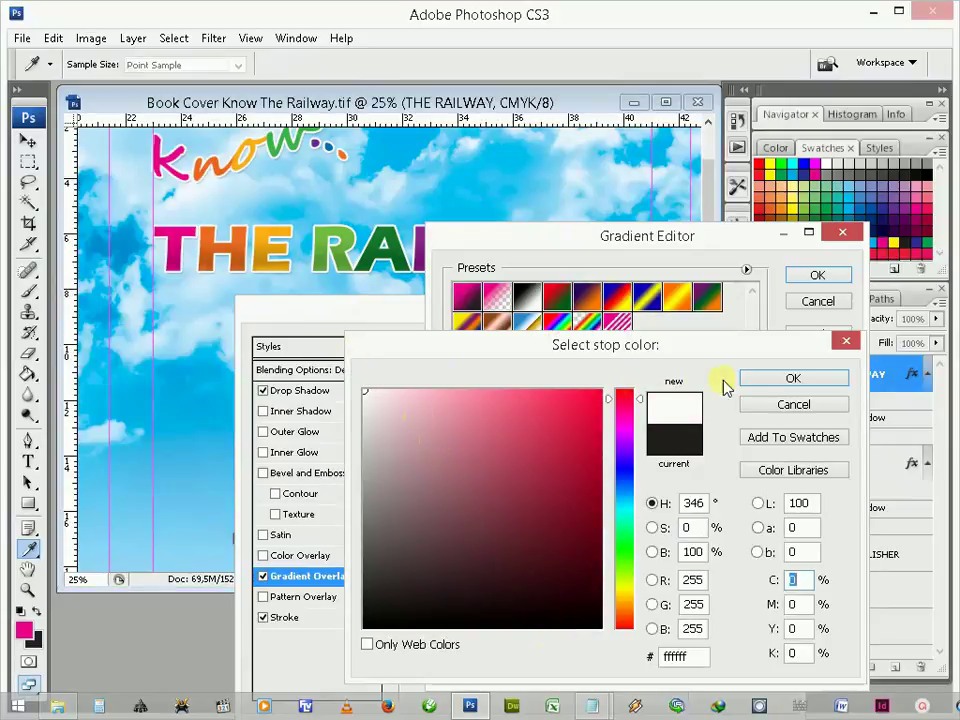
click(756, 379)
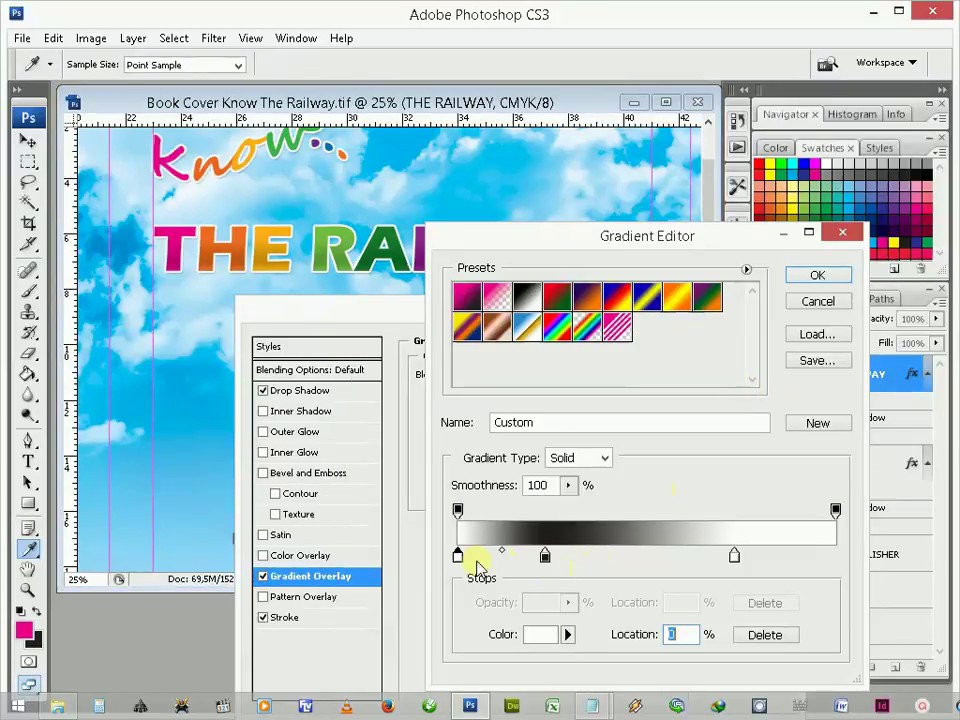
Step: Fine-tune the stops to white near 7% and 50%, black at 22%, then accept the gradient
mouse_move(458, 557)
mouse_down()
mouse_move(484, 557)
mouse_move(484, 566)
mouse_up()
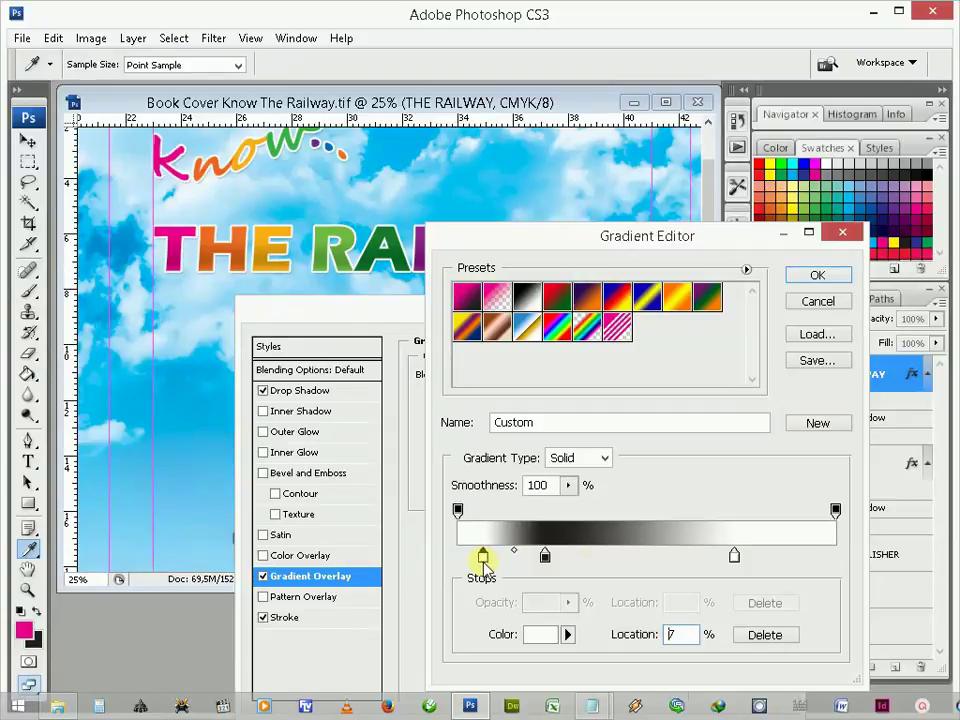
mouse_move(735, 565)
mouse_down()
mouse_move(673, 562)
mouse_move(683, 562)
mouse_up()
drag(485, 560, 530, 566)
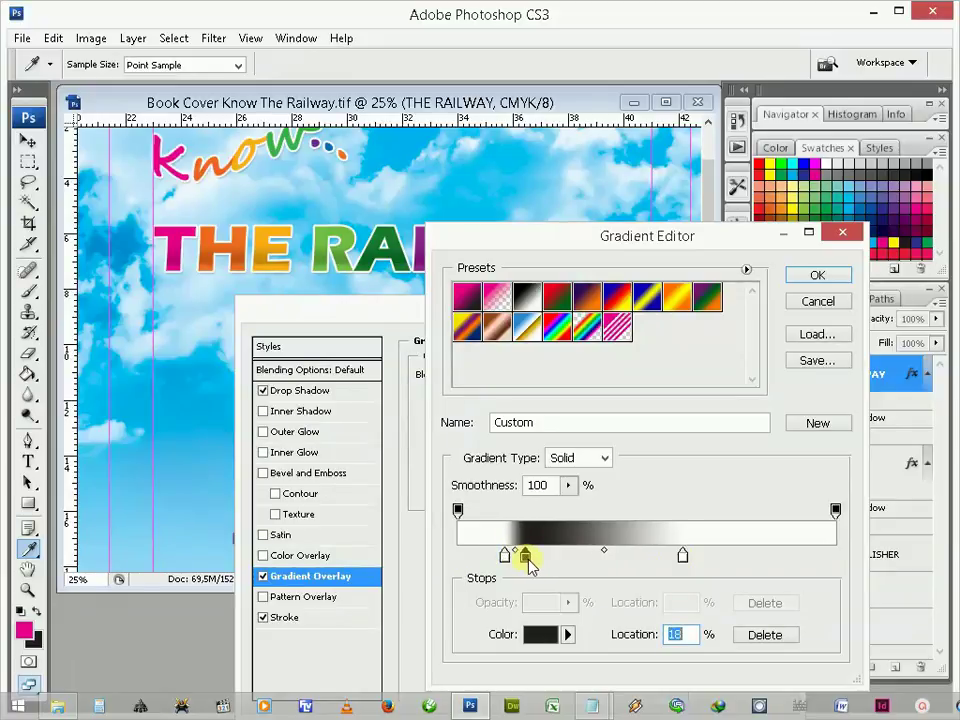
drag(527, 558, 541, 558)
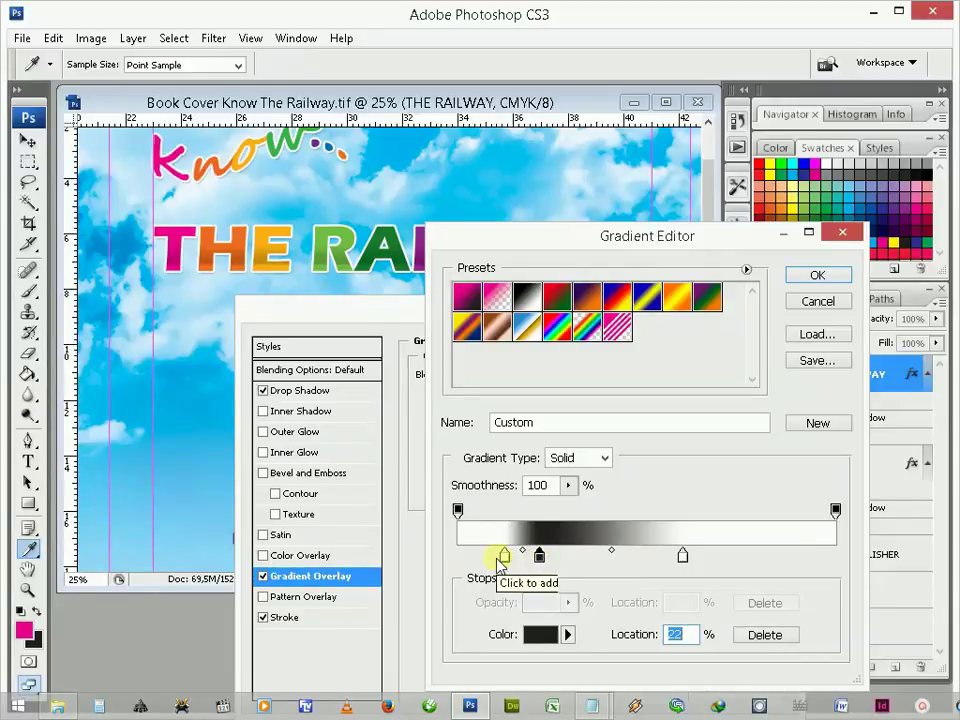
drag(502, 558, 481, 562)
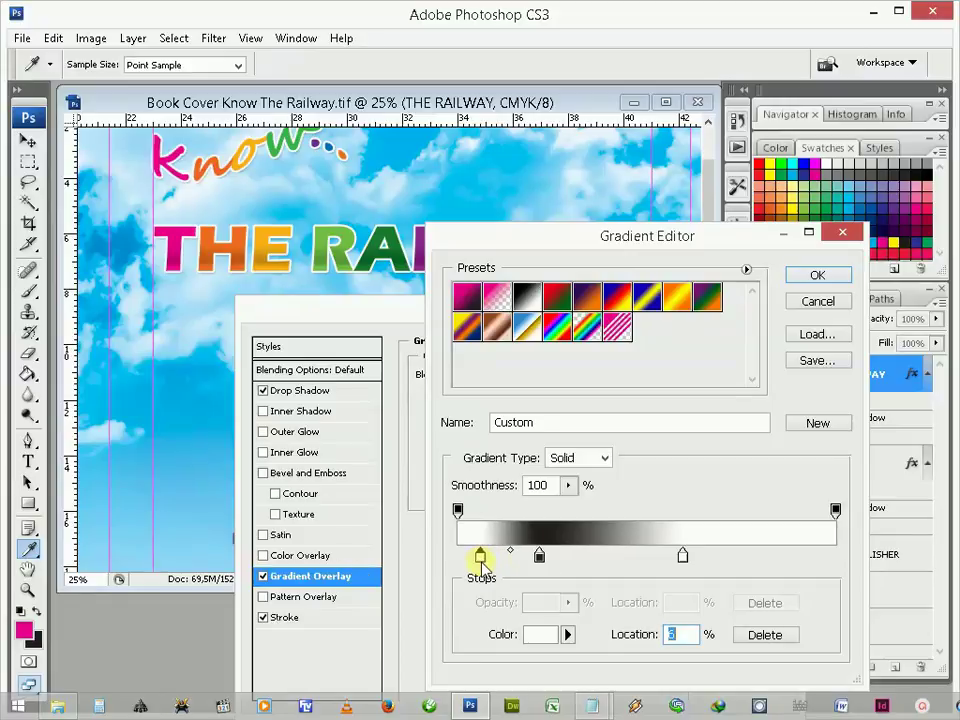
click(818, 277)
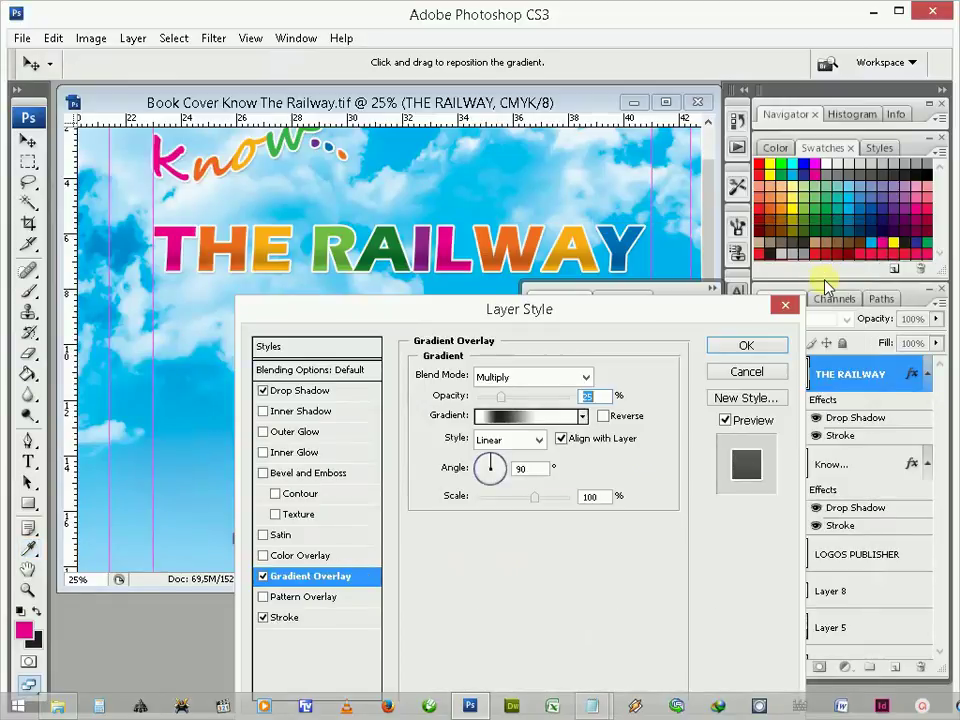
Step: Apply the gradient overlay style, fit the whole cover on screen and close the Character panel
click(760, 350)
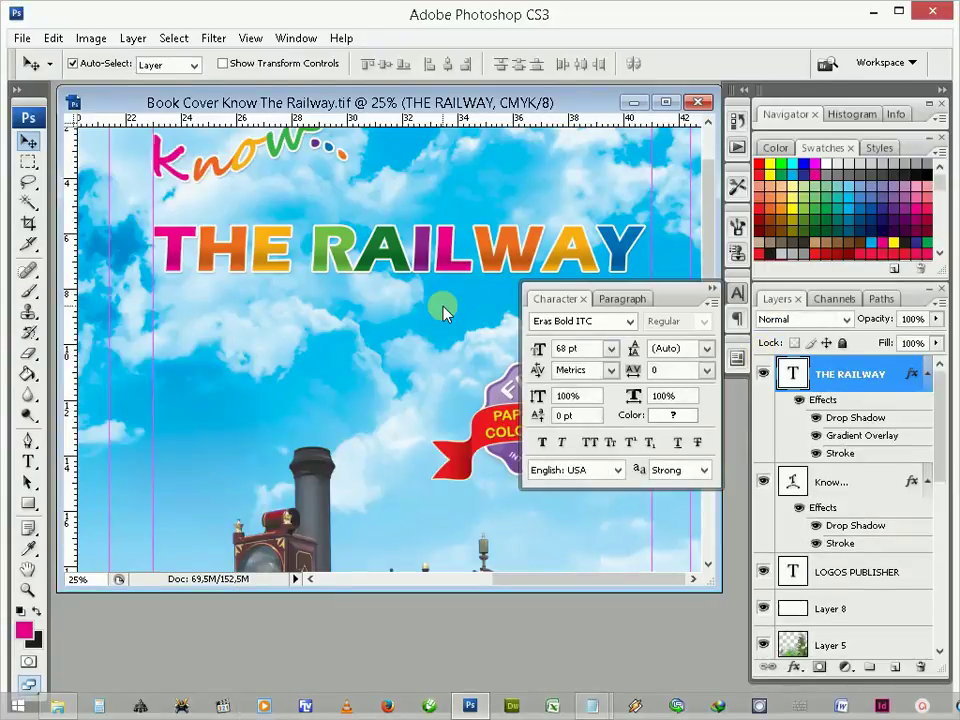
key(z)
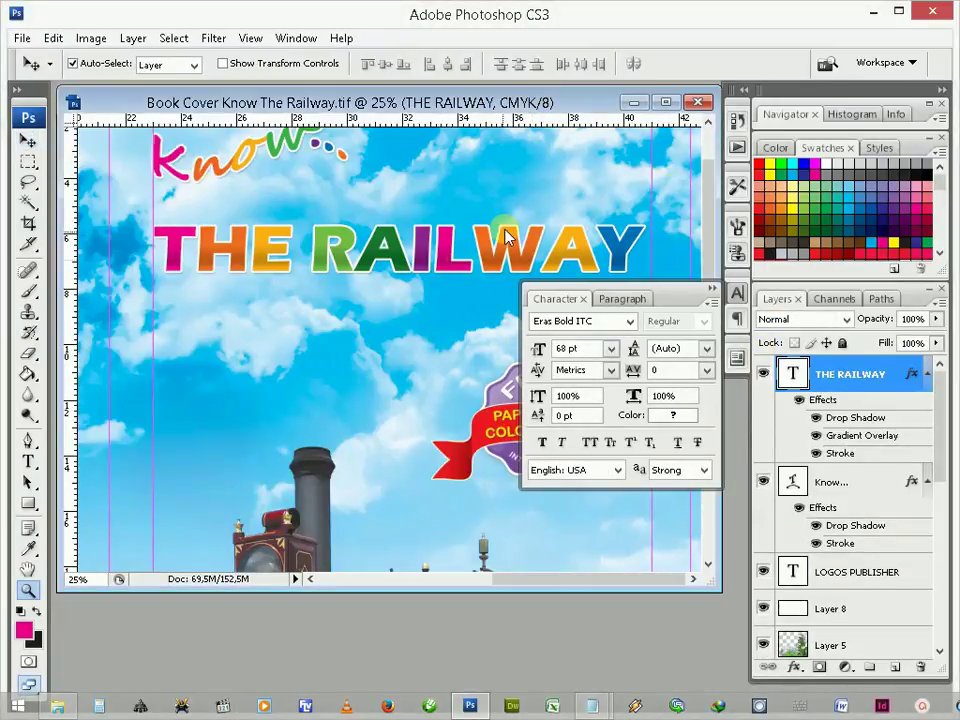
right_click(390, 300)
click(405, 312)
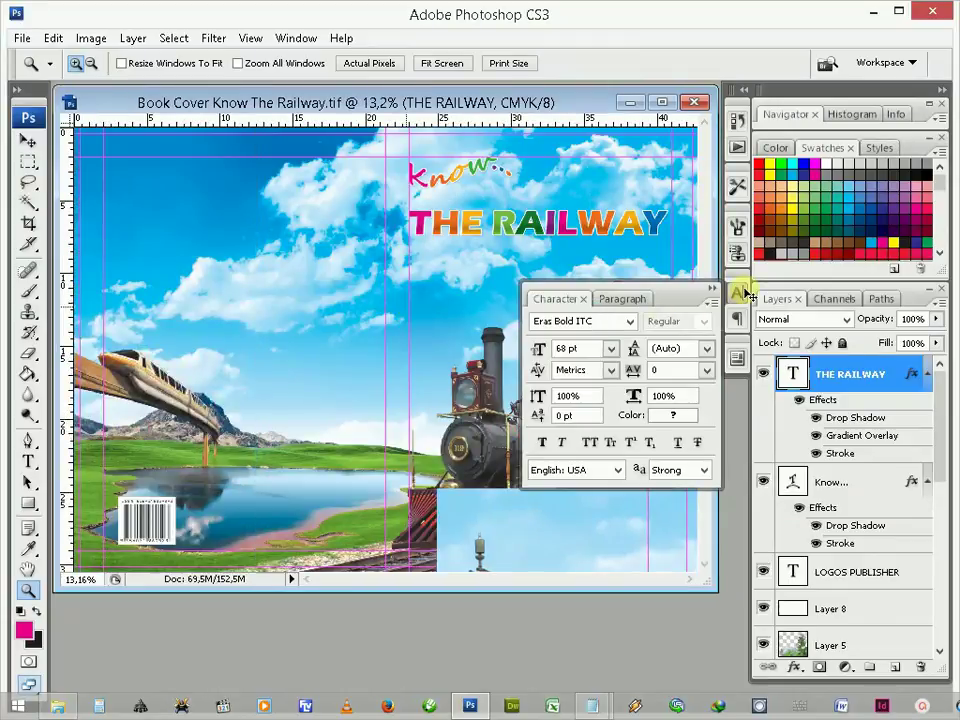
click(739, 292)
Step: Nudge THE RAILWAY title and the FREE badge slightly upward
key(v)
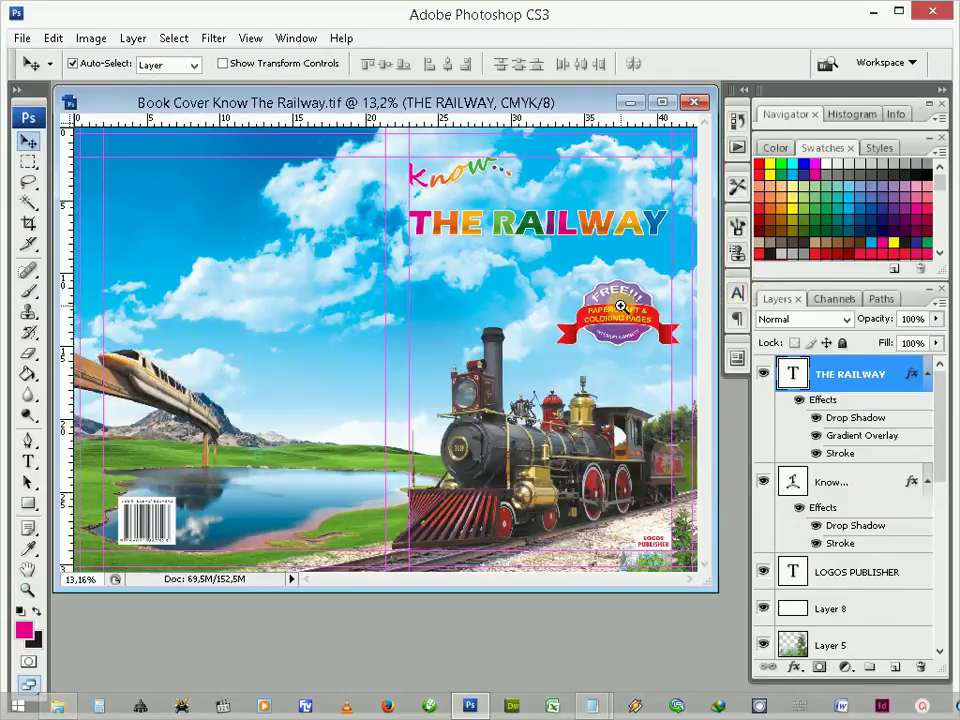
drag(500, 225, 500, 212)
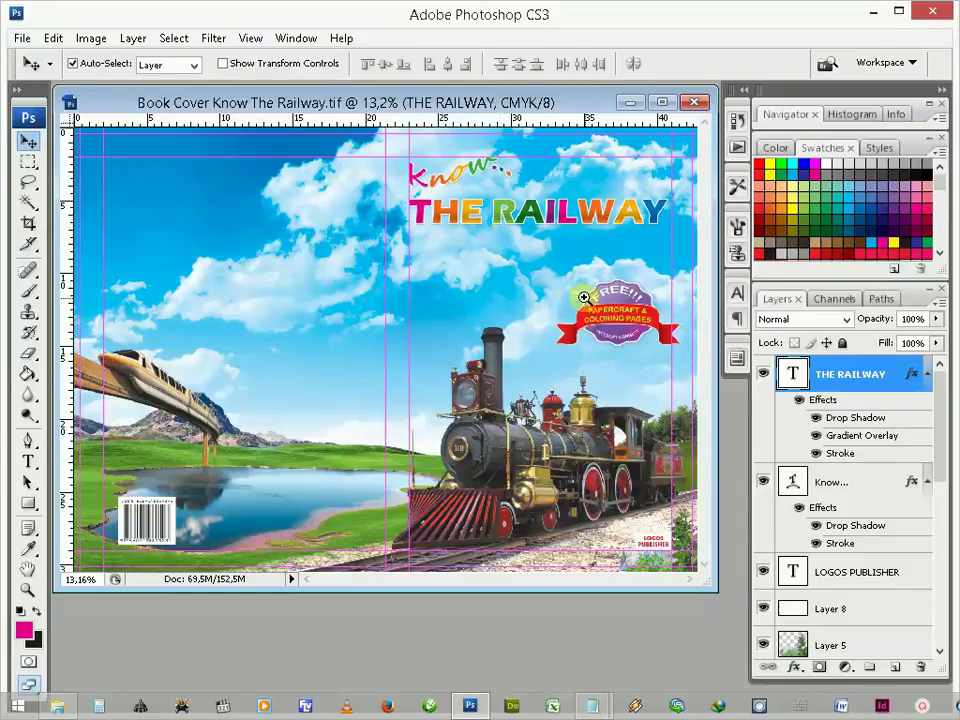
mouse_move(601, 287)
mouse_down()
mouse_move(595, 246)
mouse_move(598, 276)
mouse_up()
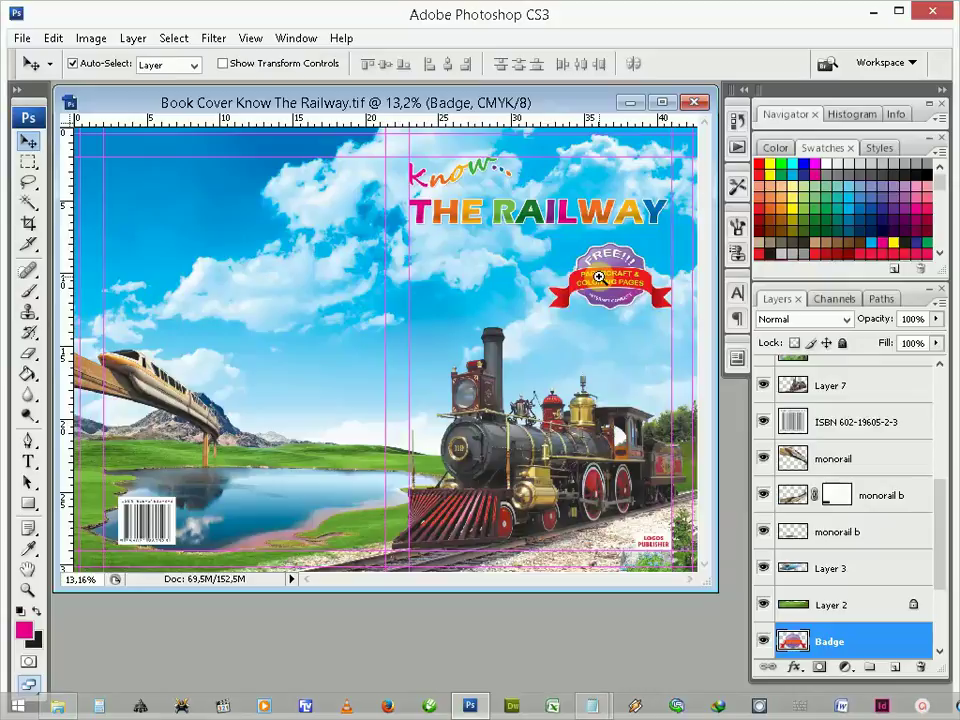
Step: Save the book cover file
click(24, 38)
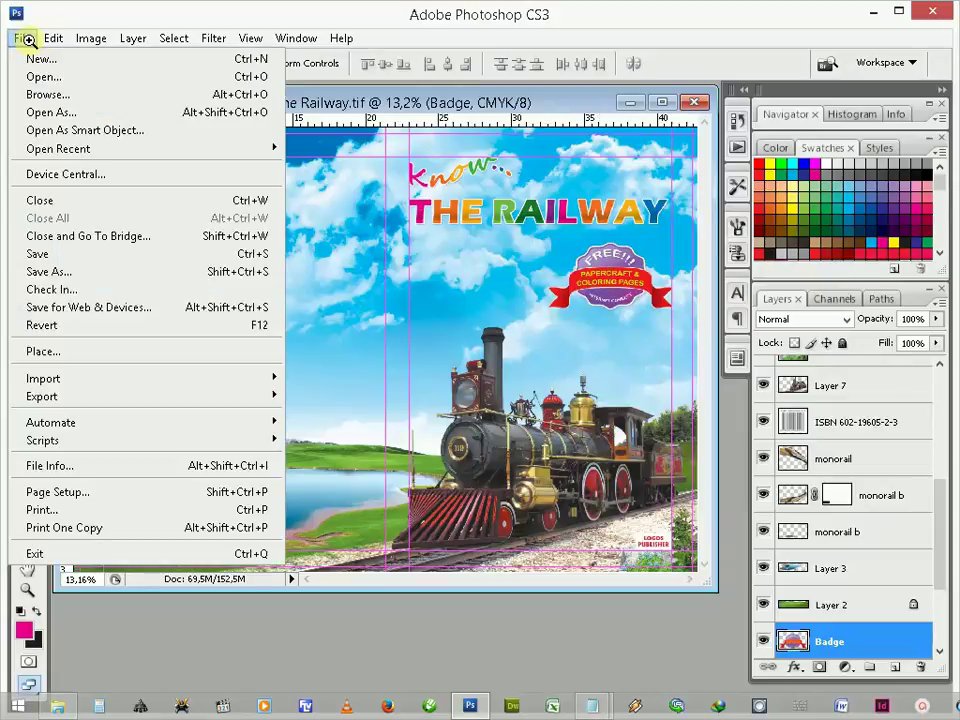
click(90, 253)
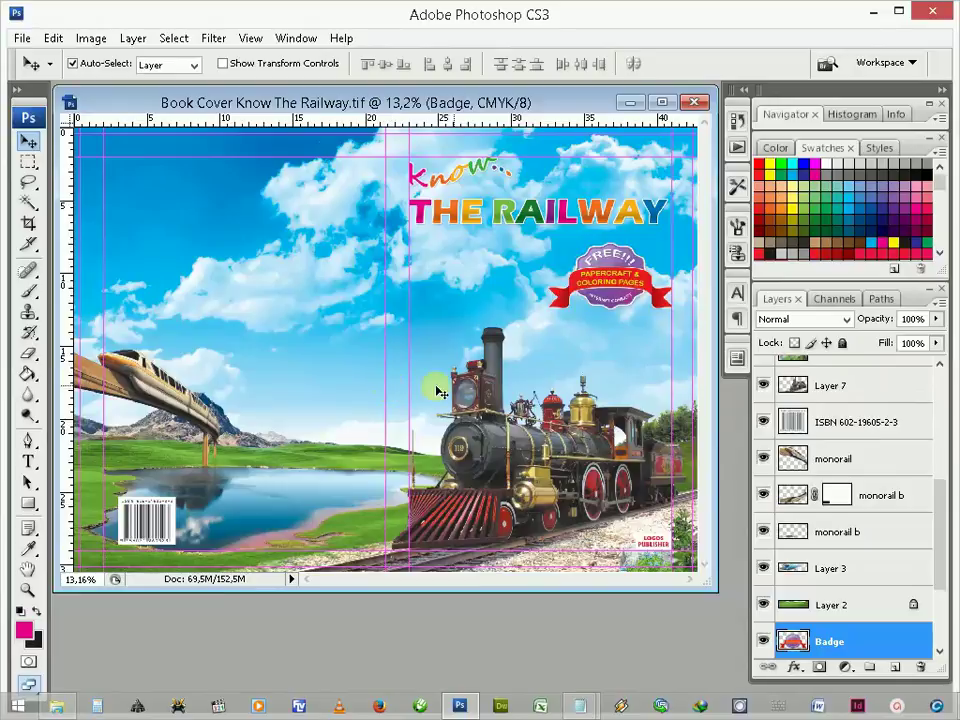
drag(940, 525, 936, 381)
Step: Collapse the title and Know... layers' effects lists and select THE RAILWAY layer
click(928, 374)
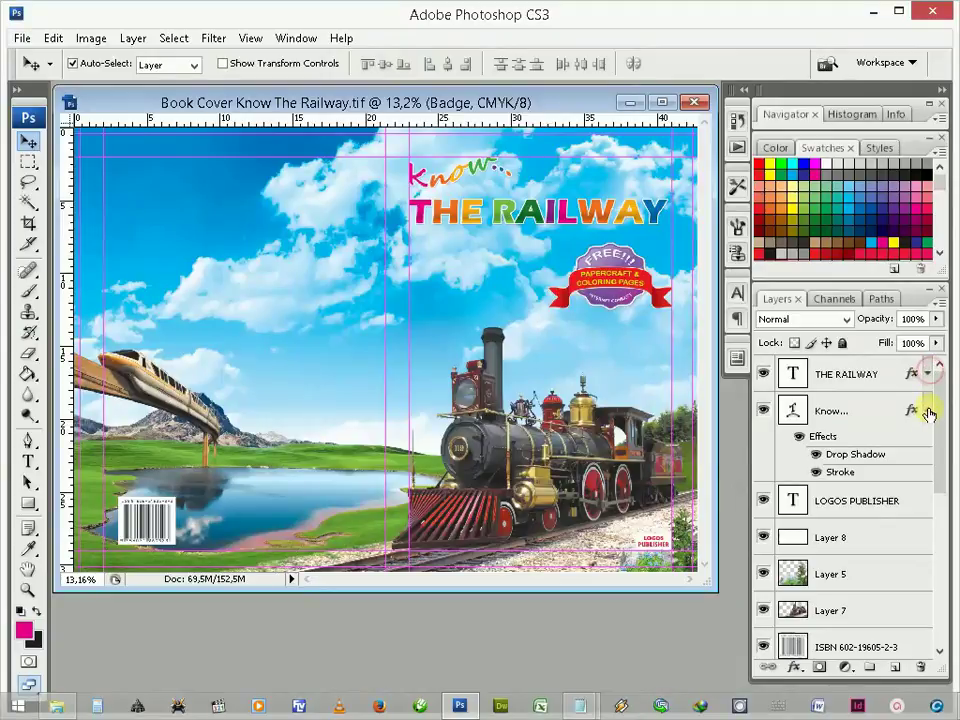
click(927, 410)
click(853, 375)
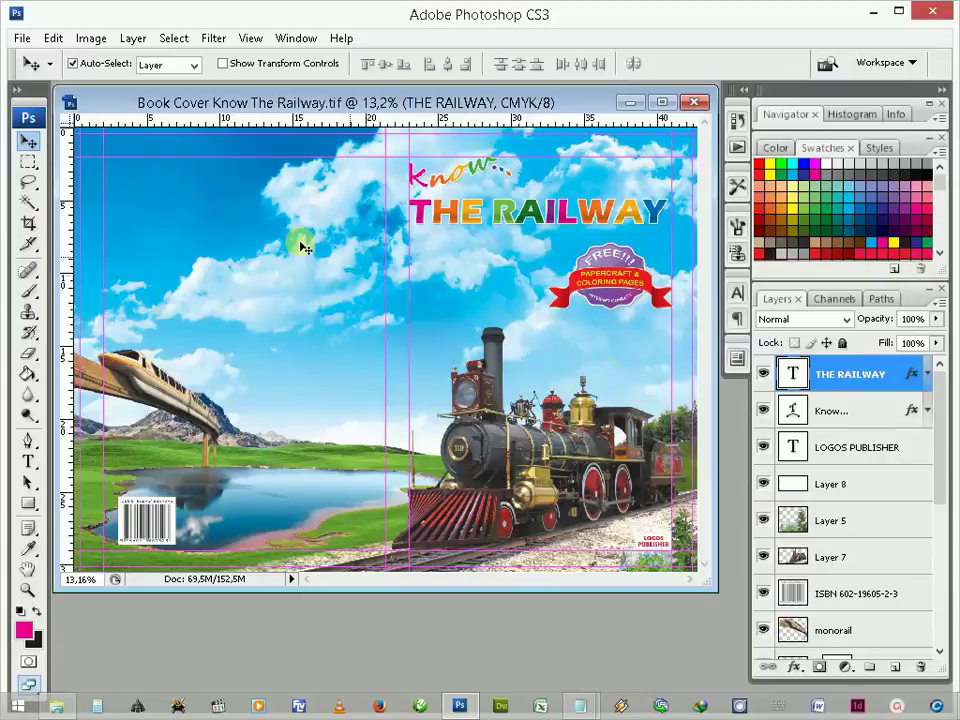
Step: Zoom into the sky, drag a vertical guide to about the 20 mark, then fit the cover back on screen
key(z)
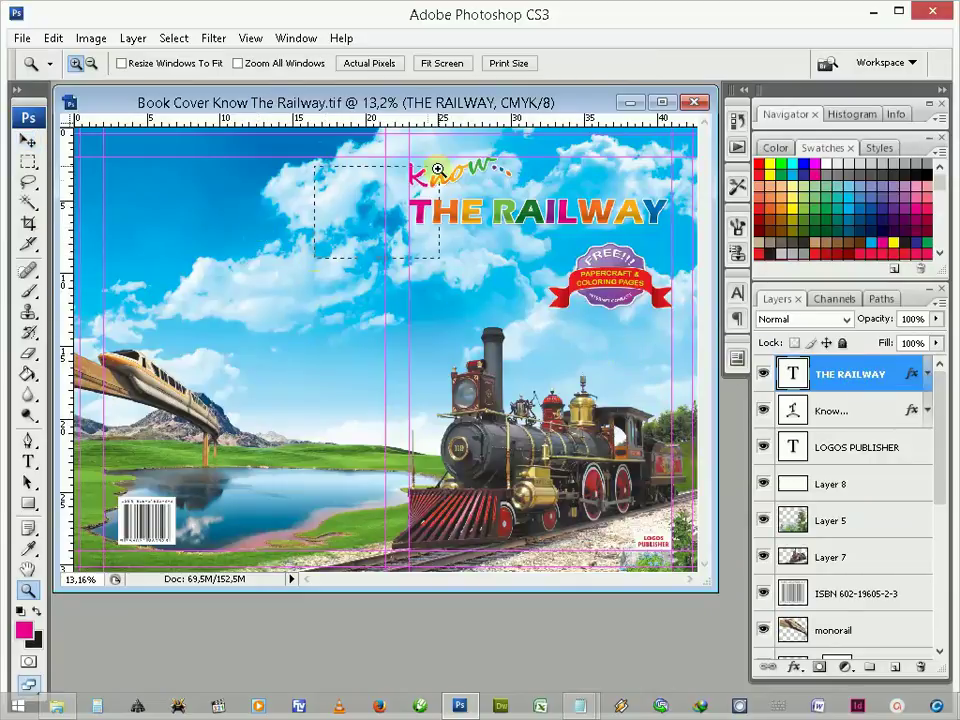
drag(326, 252, 450, 172)
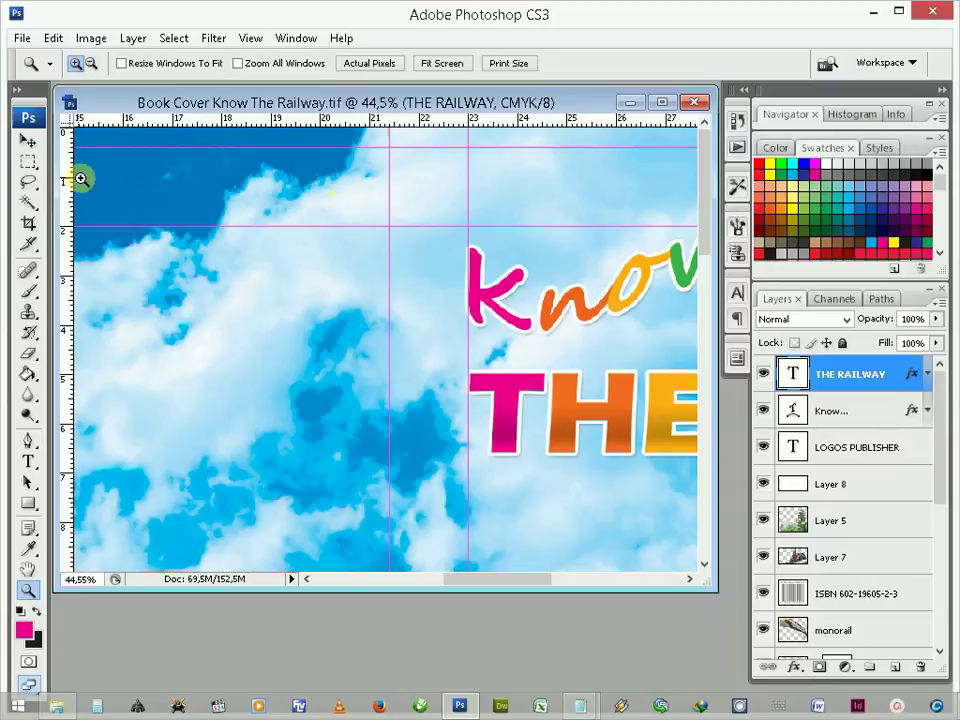
drag(68, 185, 316, 204)
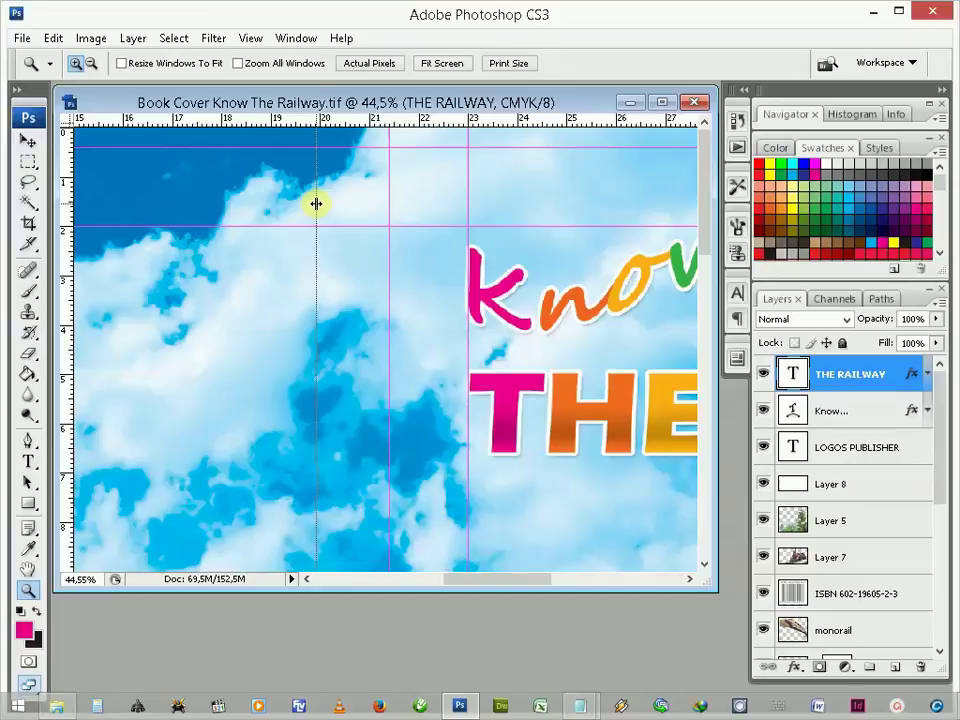
right_click(307, 265)
click(313, 268)
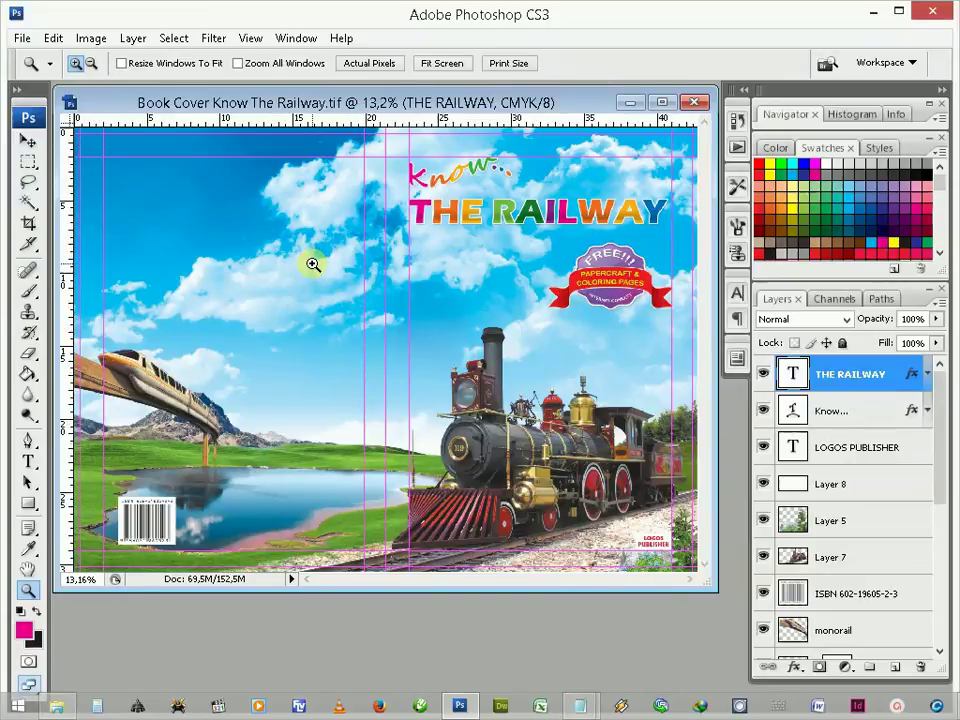
Step: Draw a 35 px-radius rounded rectangle over the upper back cover and convert it to an unfeathered selection
key(v)
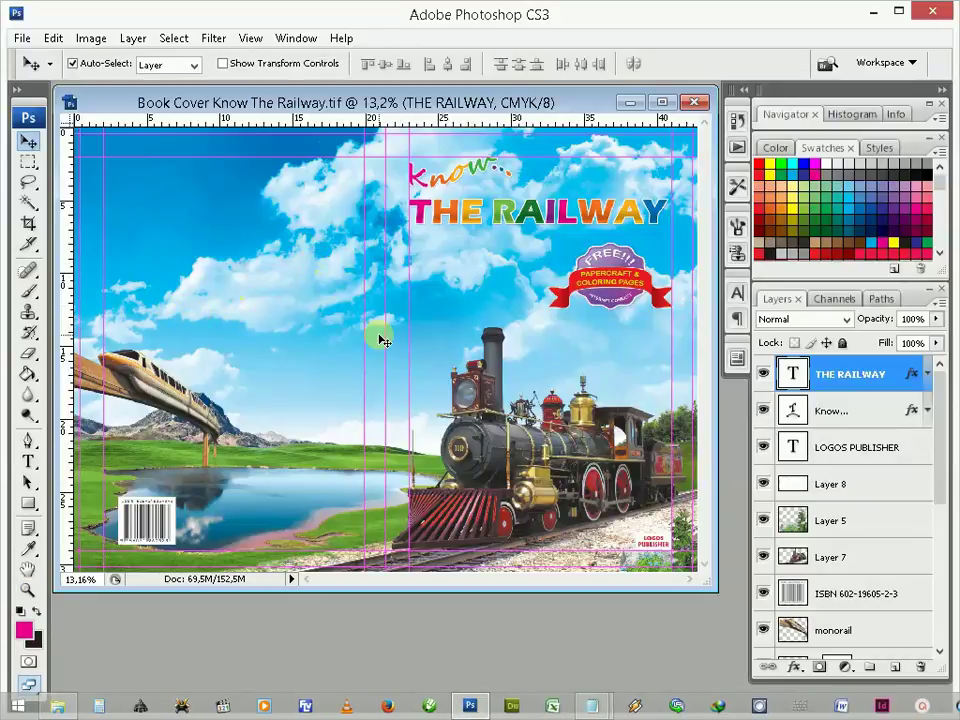
click(29, 505)
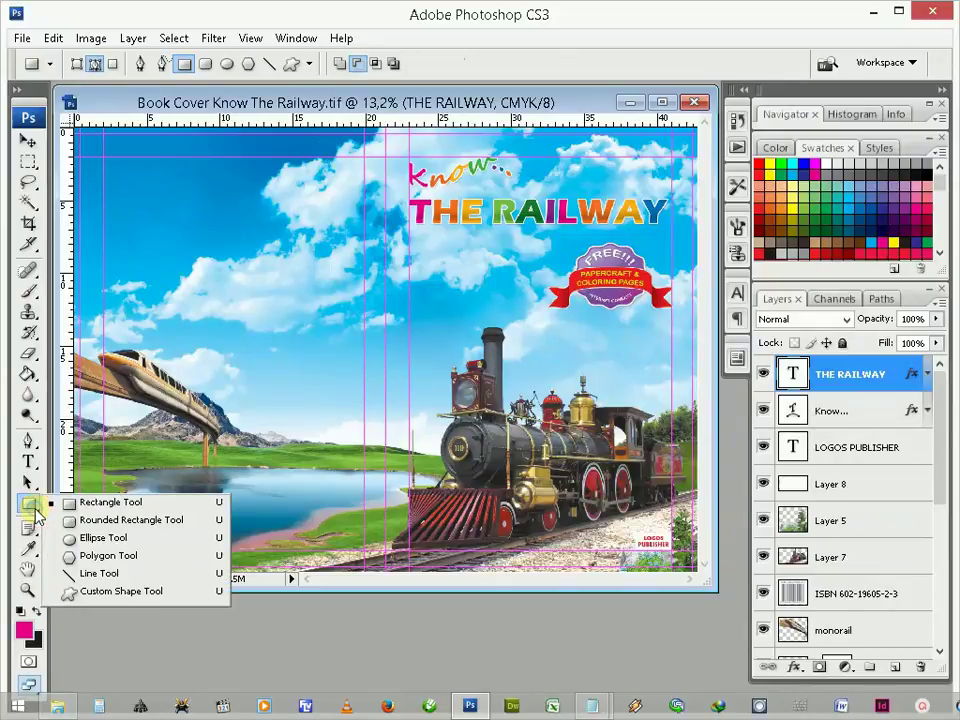
click(80, 519)
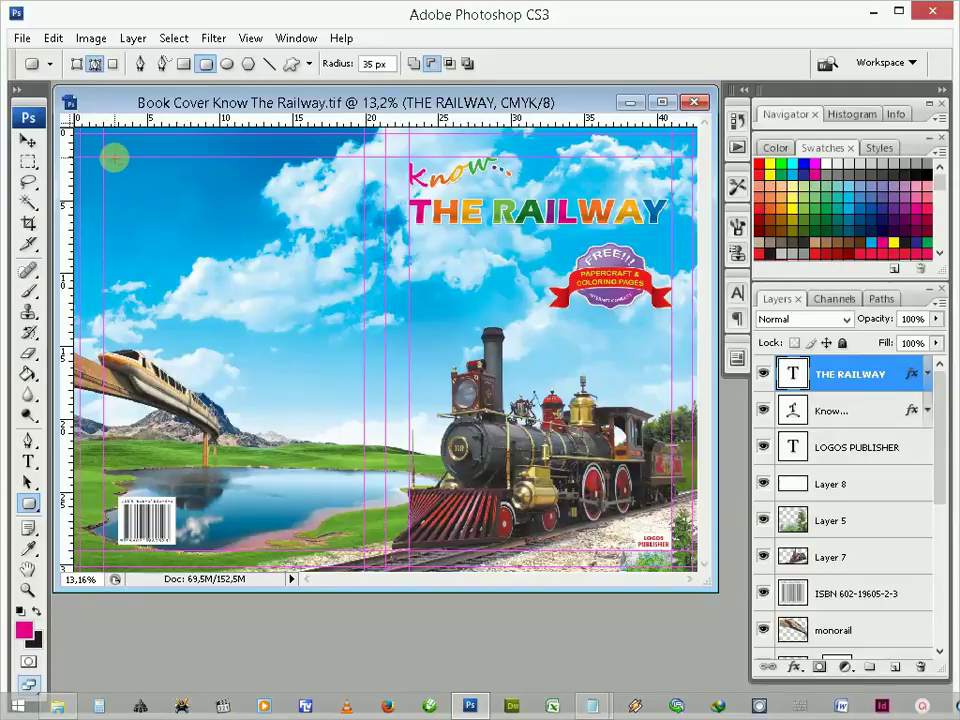
mouse_move(114, 157)
mouse_down()
mouse_move(335, 319)
mouse_move(363, 323)
mouse_move(362, 355)
mouse_up()
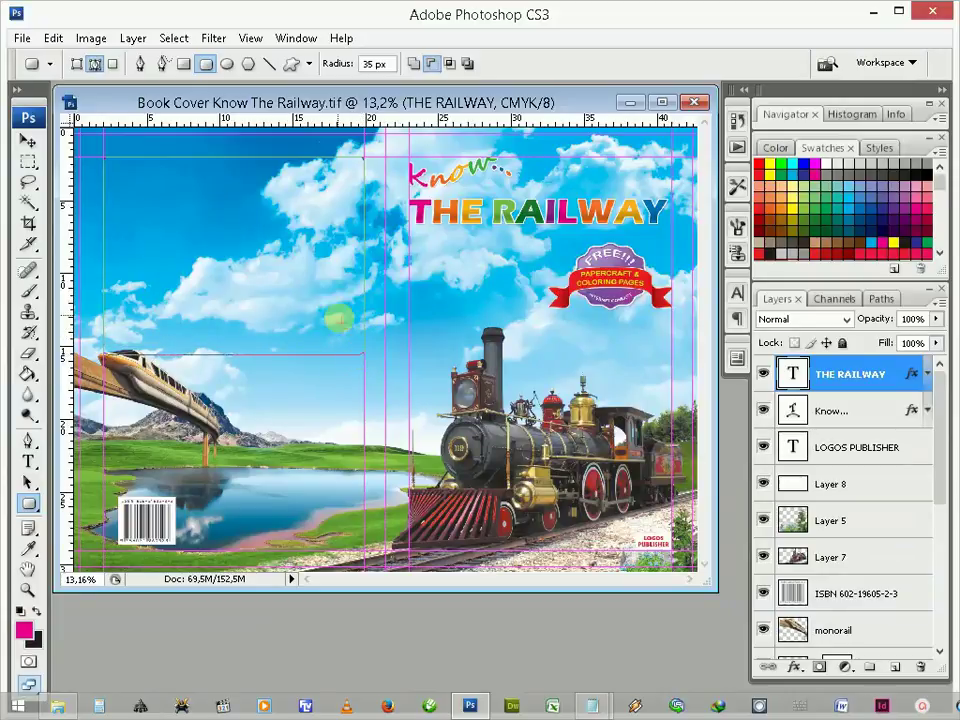
right_click(330, 293)
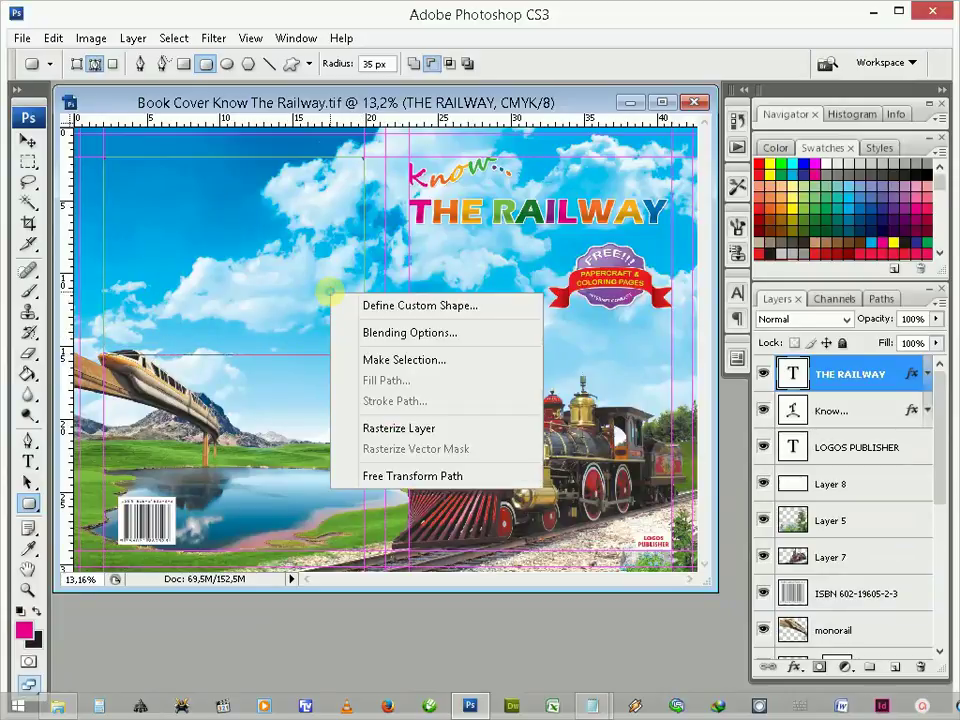
click(356, 362)
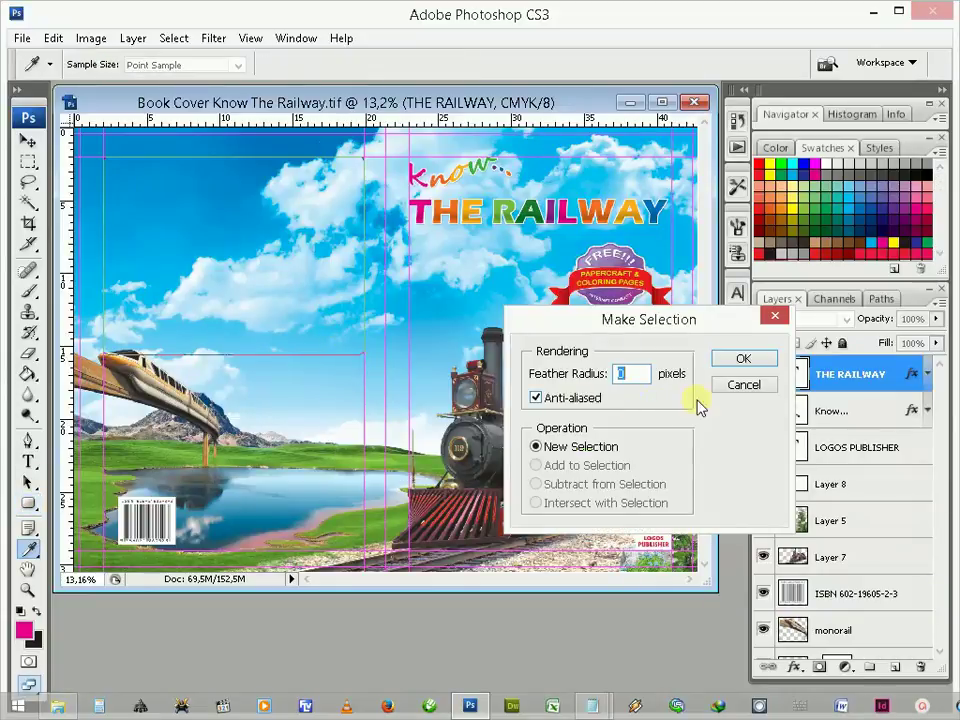
click(731, 370)
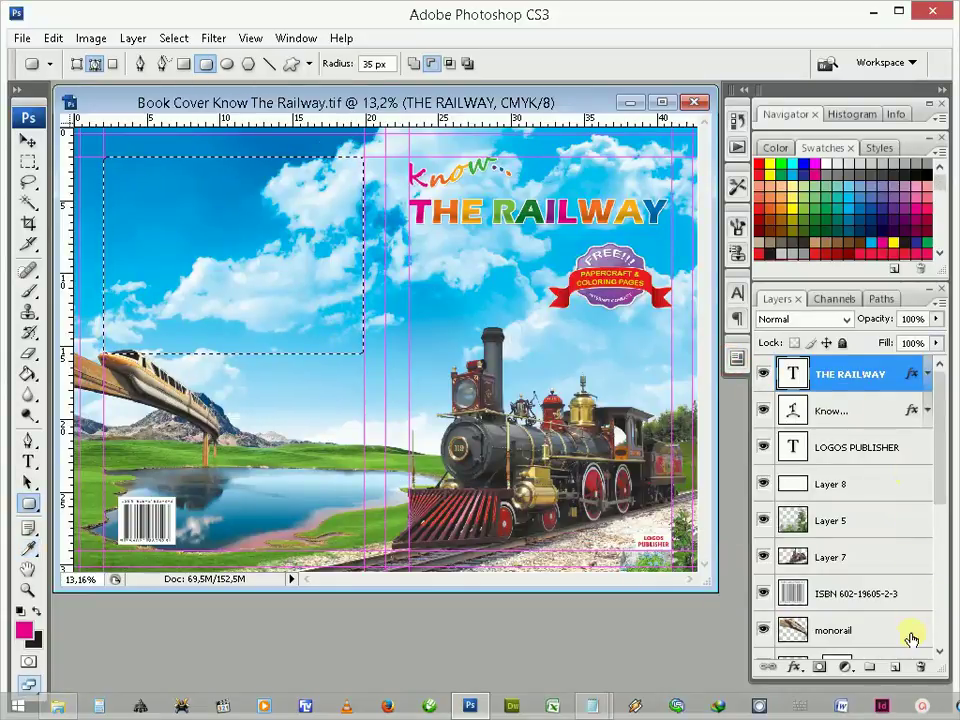
Step: Fill the rounded selection with white on new Layer 9, then deselect it
click(898, 668)
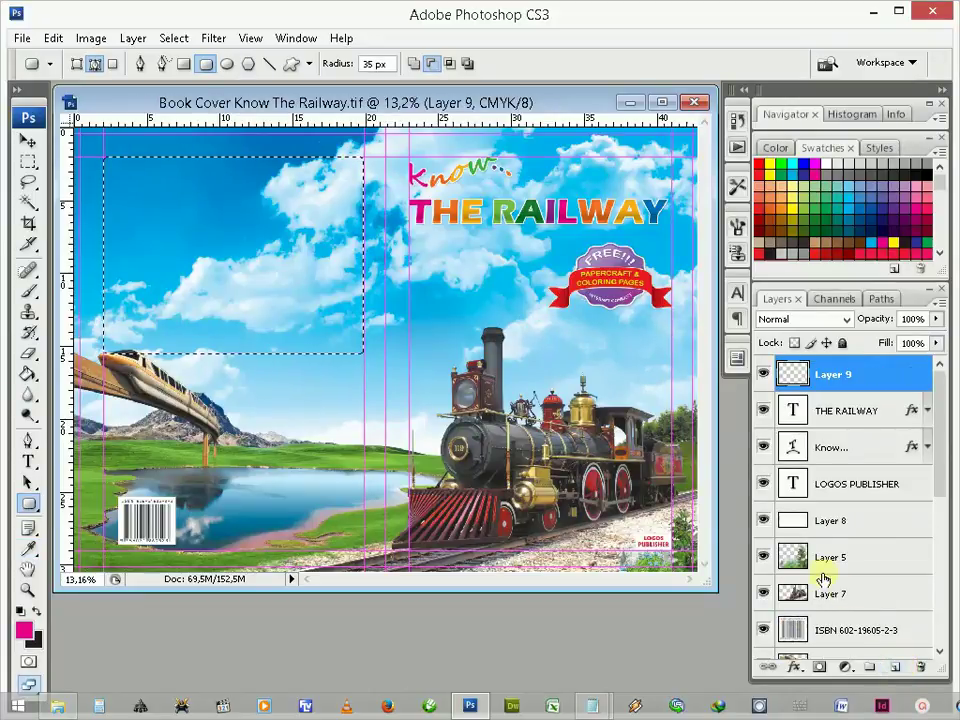
click(30, 375)
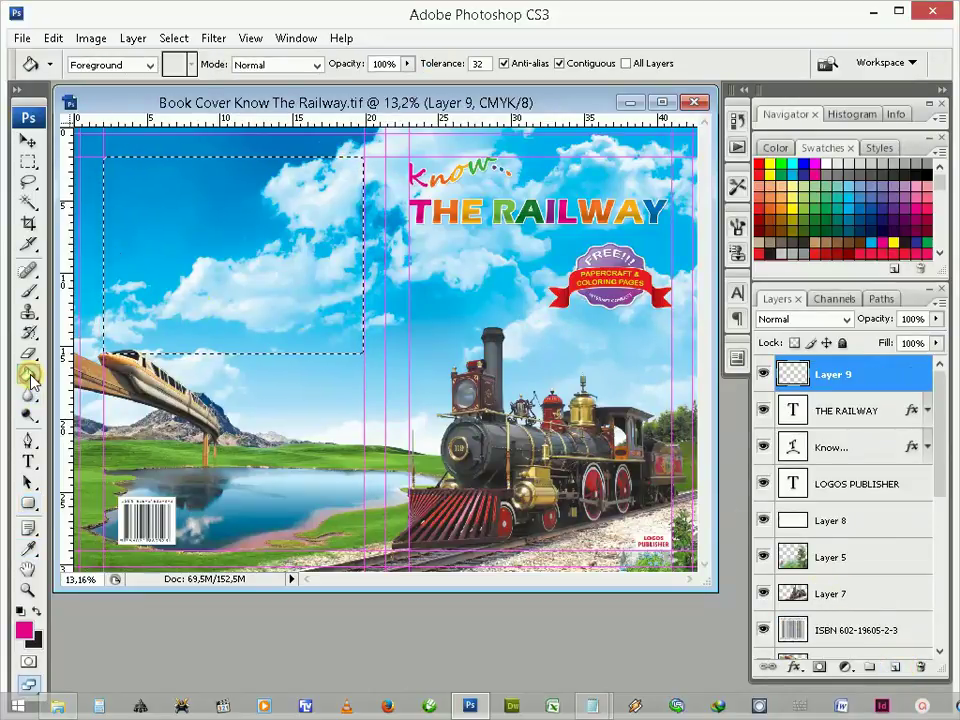
click(22, 629)
click(334, 361)
click(762, 377)
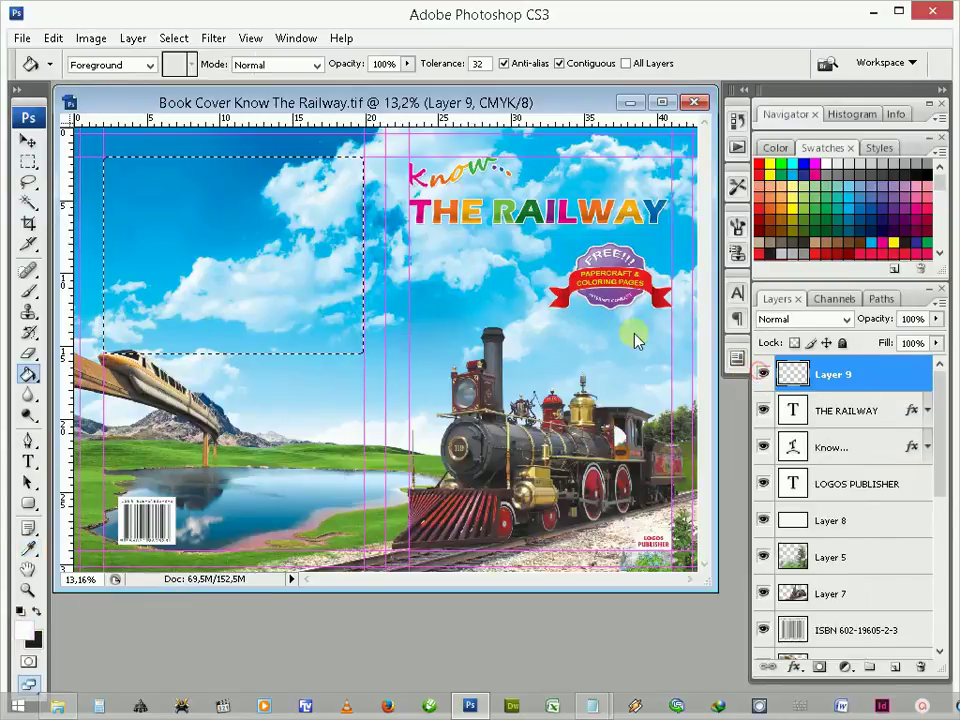
click(314, 232)
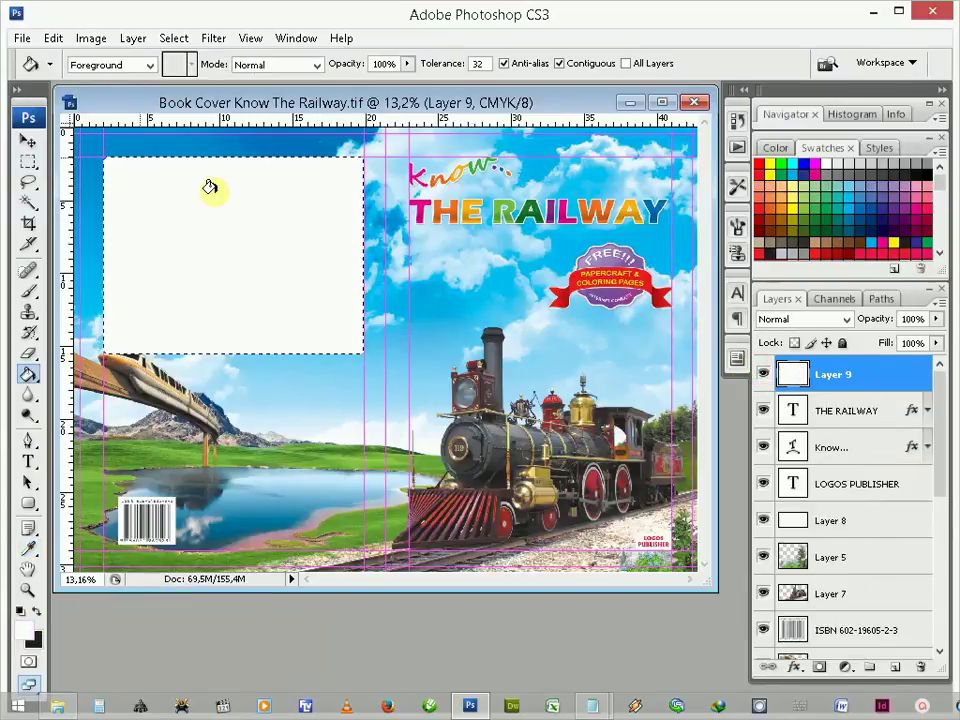
click(28, 161)
click(381, 290)
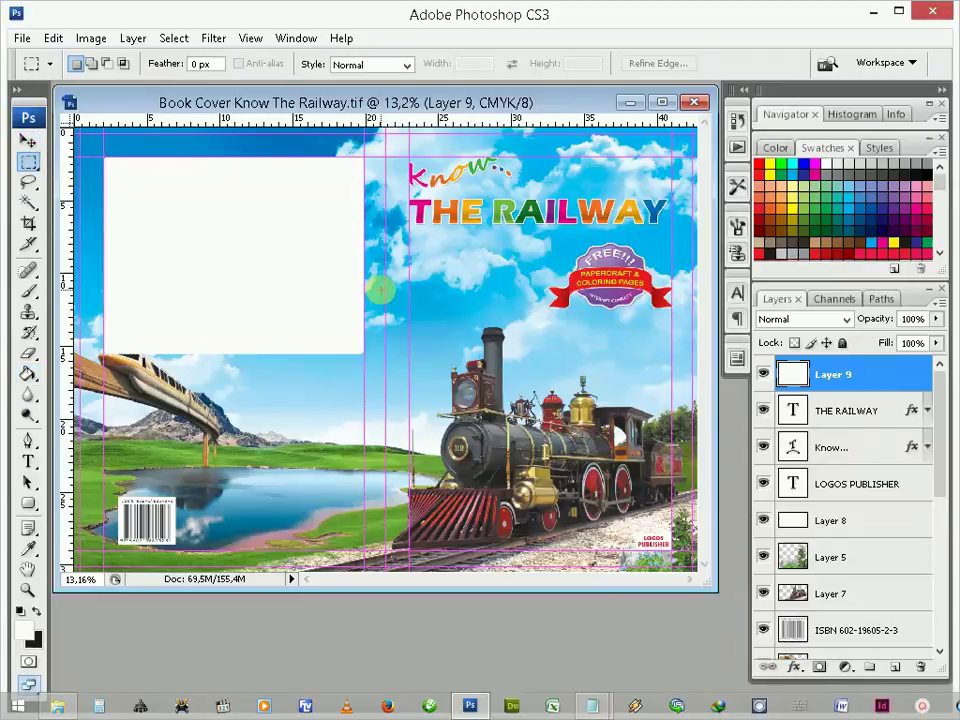
click(29, 142)
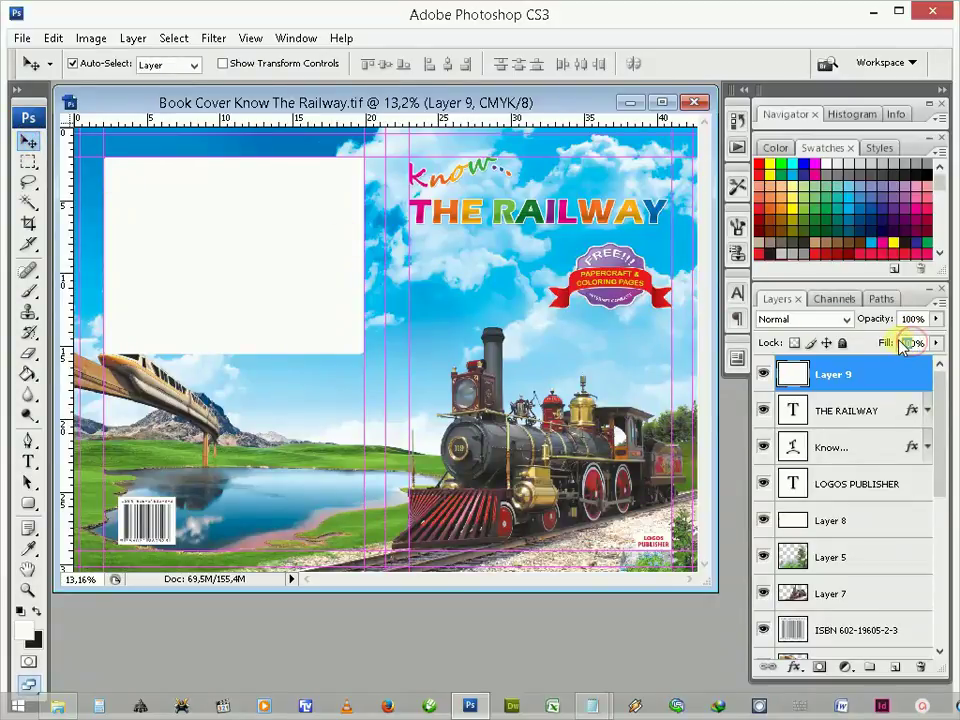
Step: Set Layer 9's fill to 70% and zoom in to inspect the translucent panel
text(73)
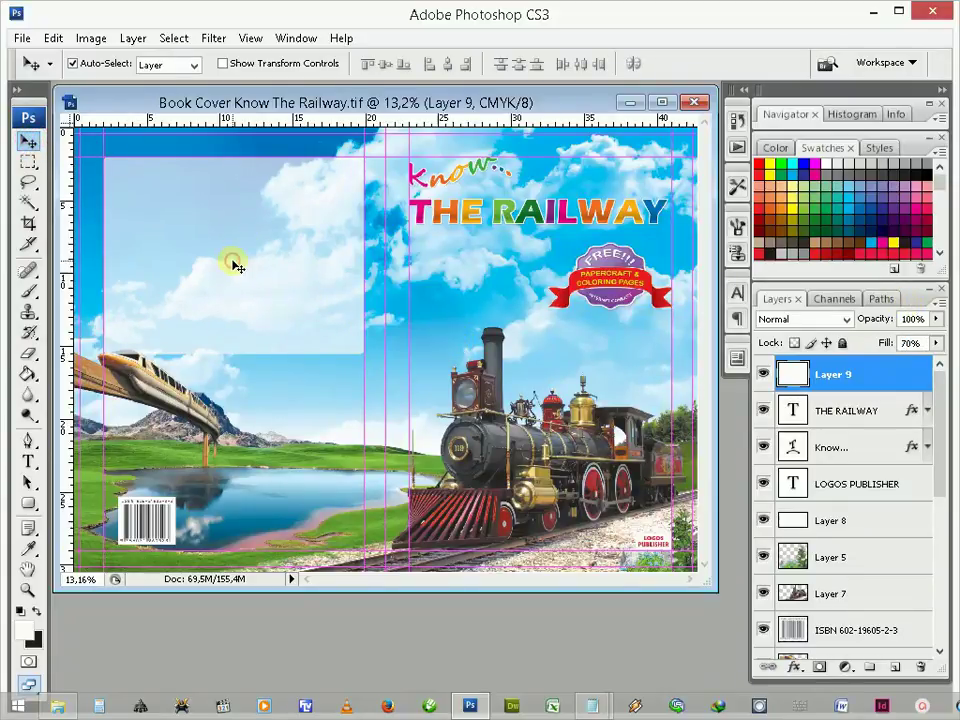
click(27, 588)
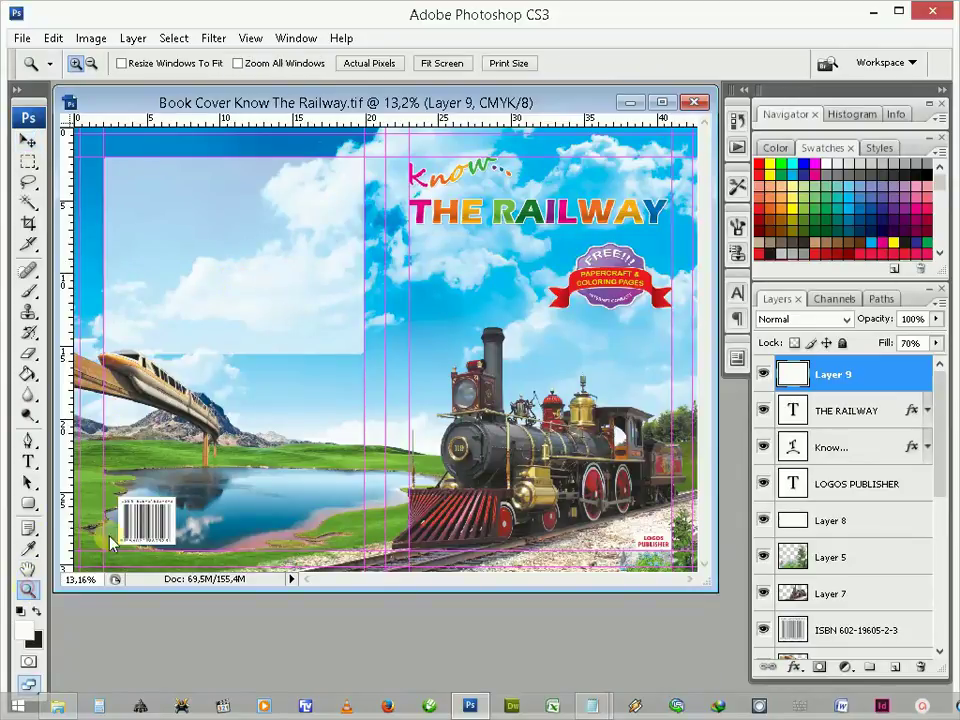
click(175, 272)
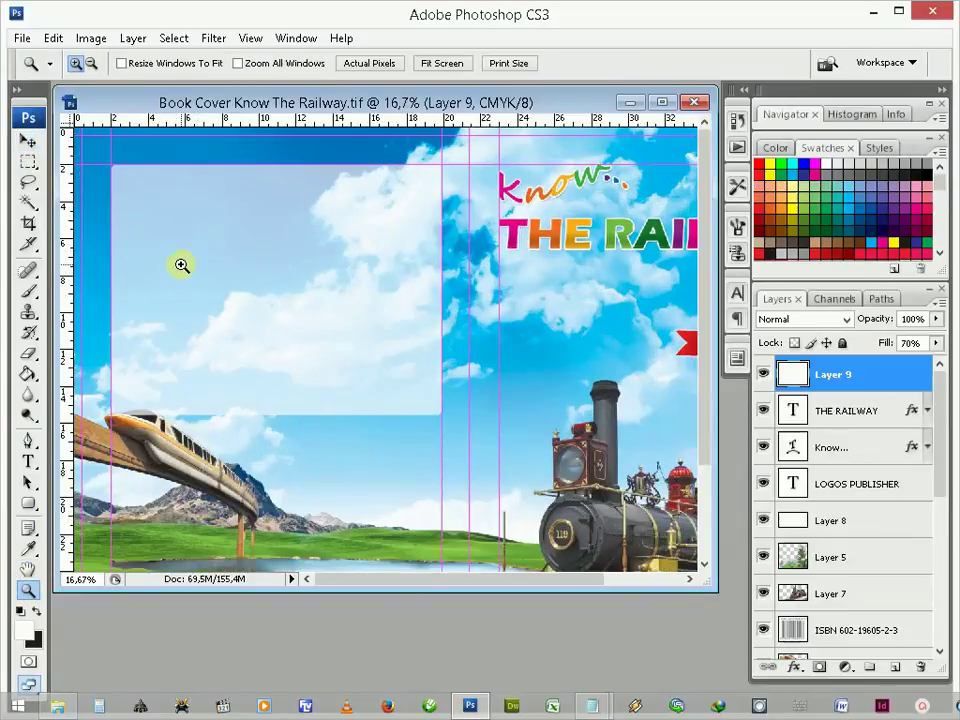
click(182, 265)
scroll(343, 347, down, 2)
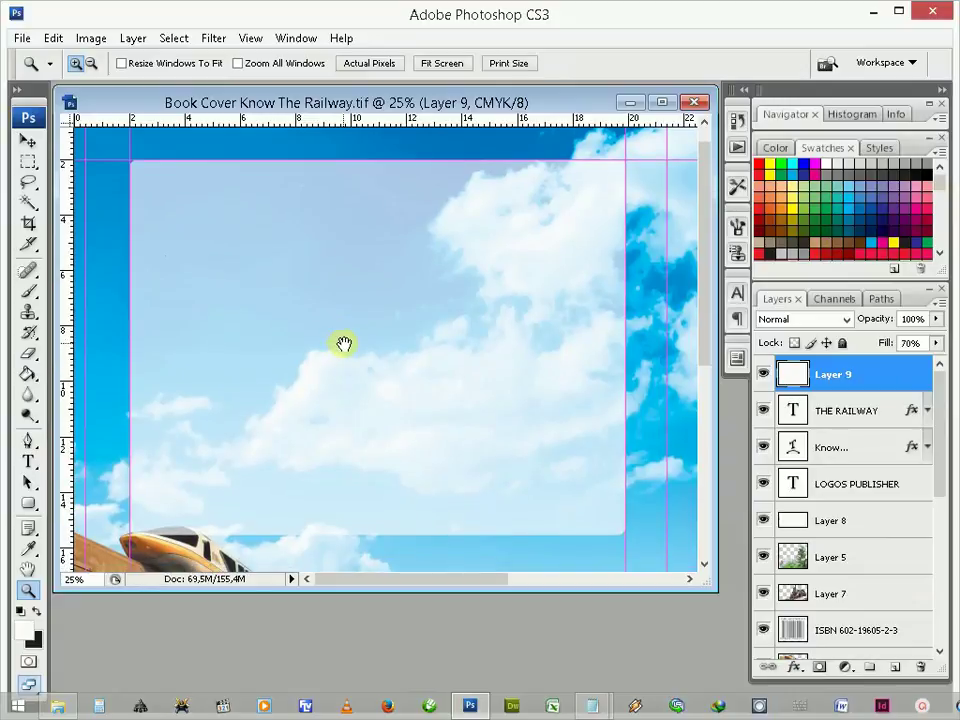
click(28, 141)
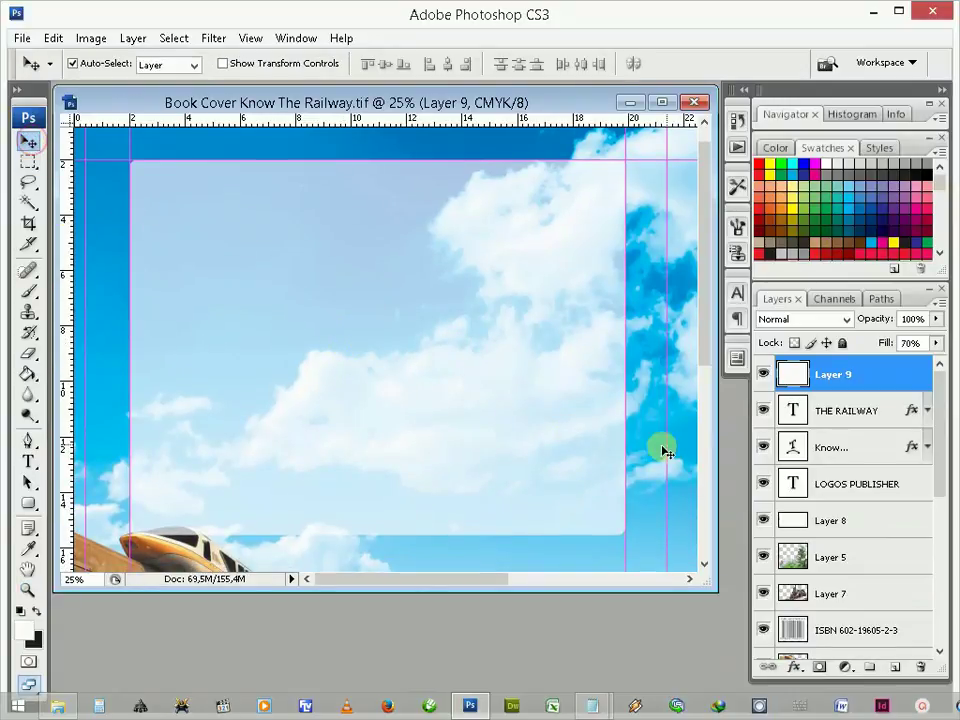
drag(497, 376, 491, 366)
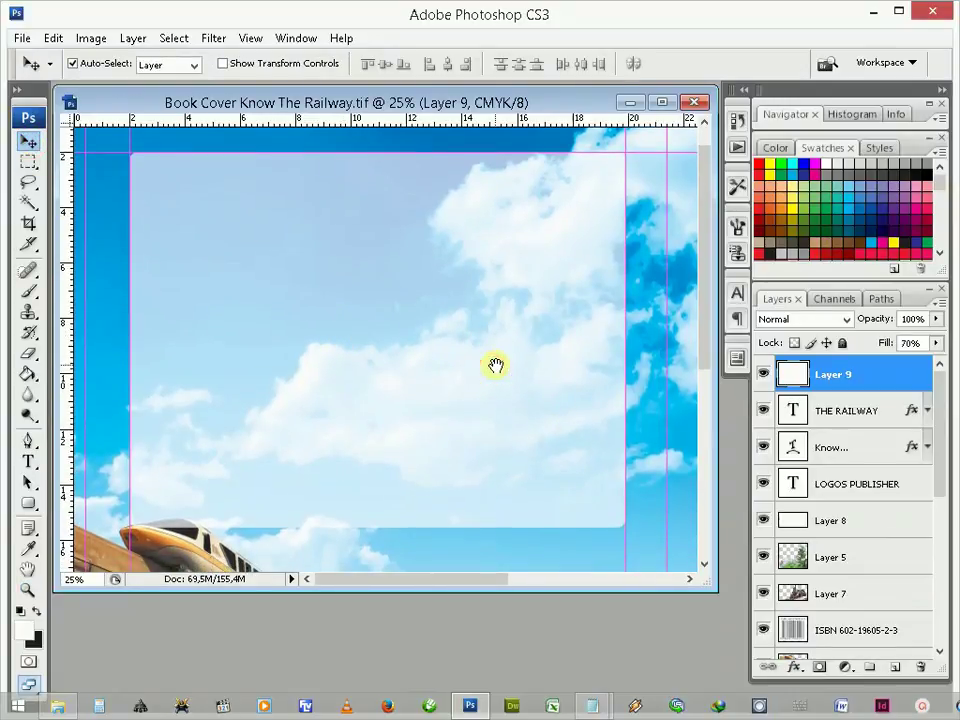
Step: Give Layer 9 a drop shadow with 55% opacity, distance 7 and size 7
right_click(878, 374)
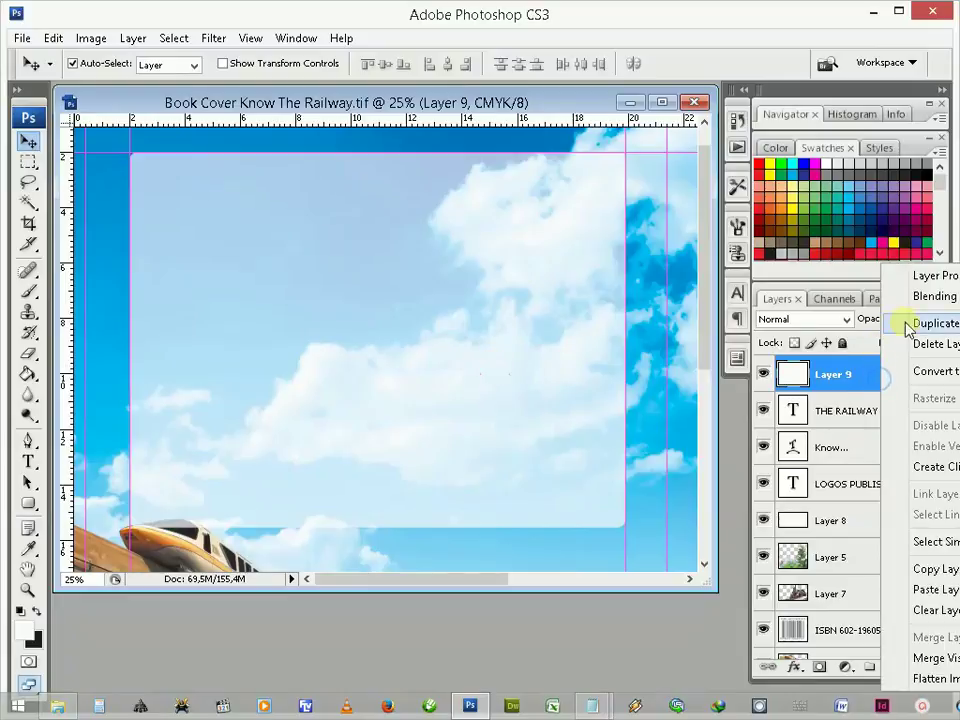
click(936, 296)
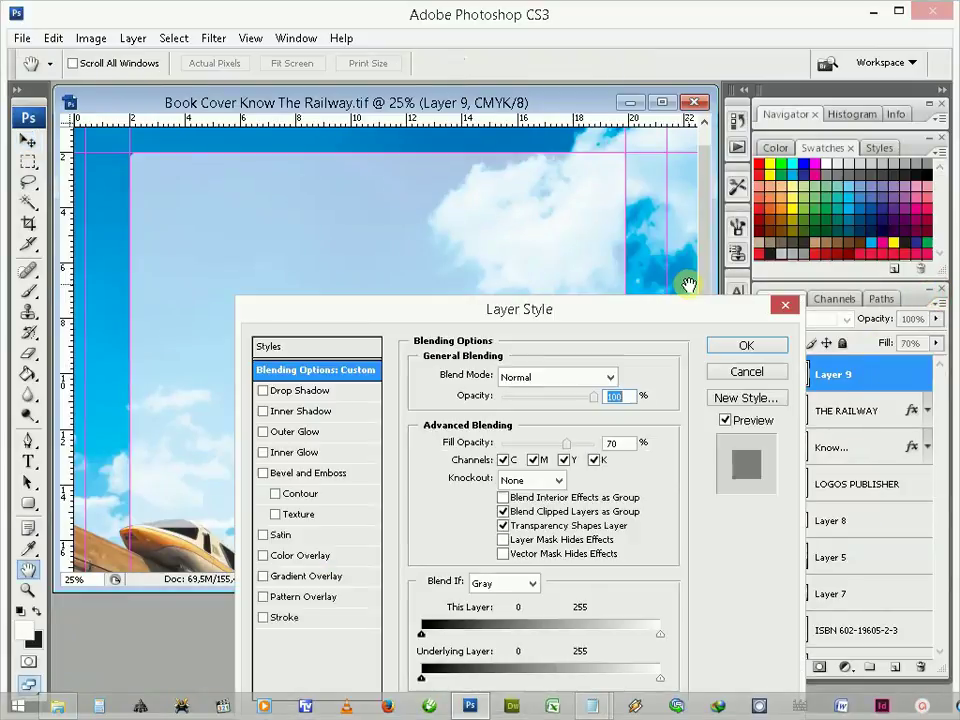
drag(645, 323, 707, 228)
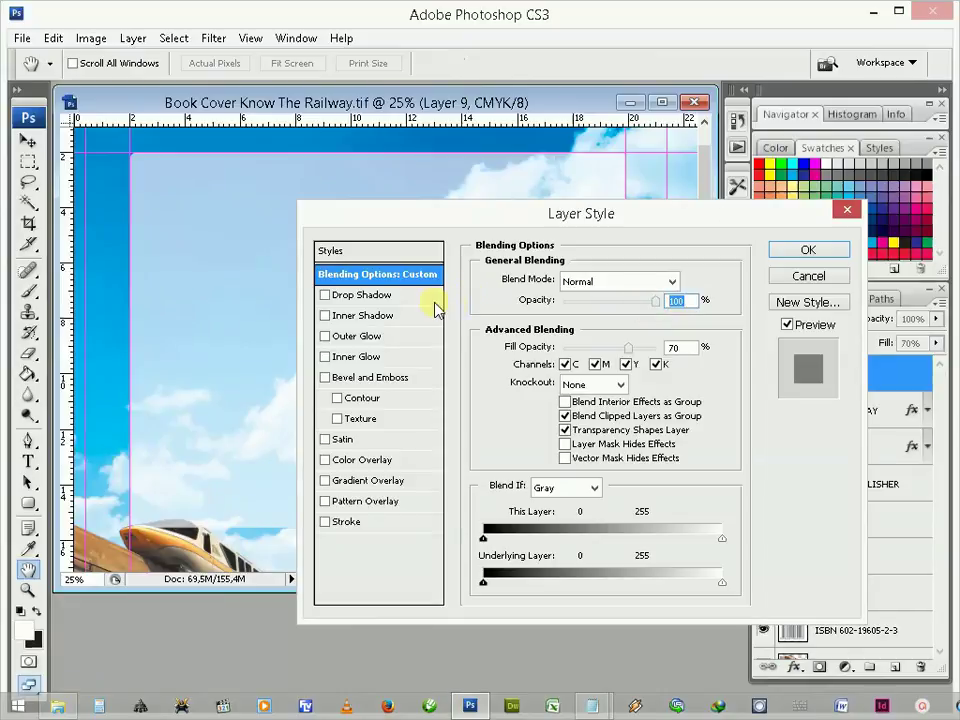
click(412, 297)
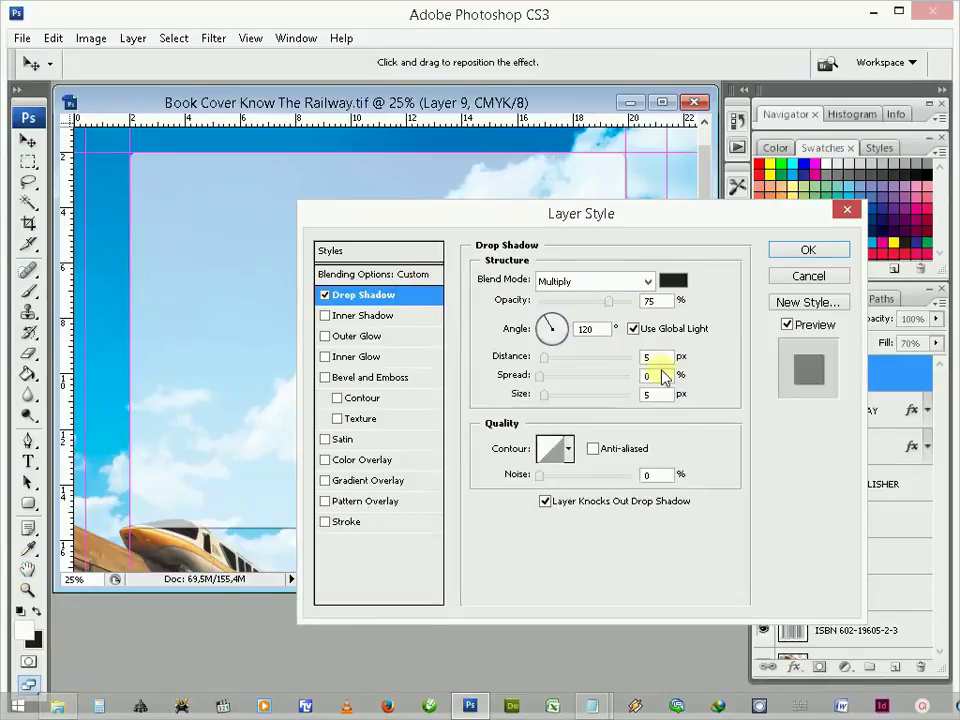
text(55)
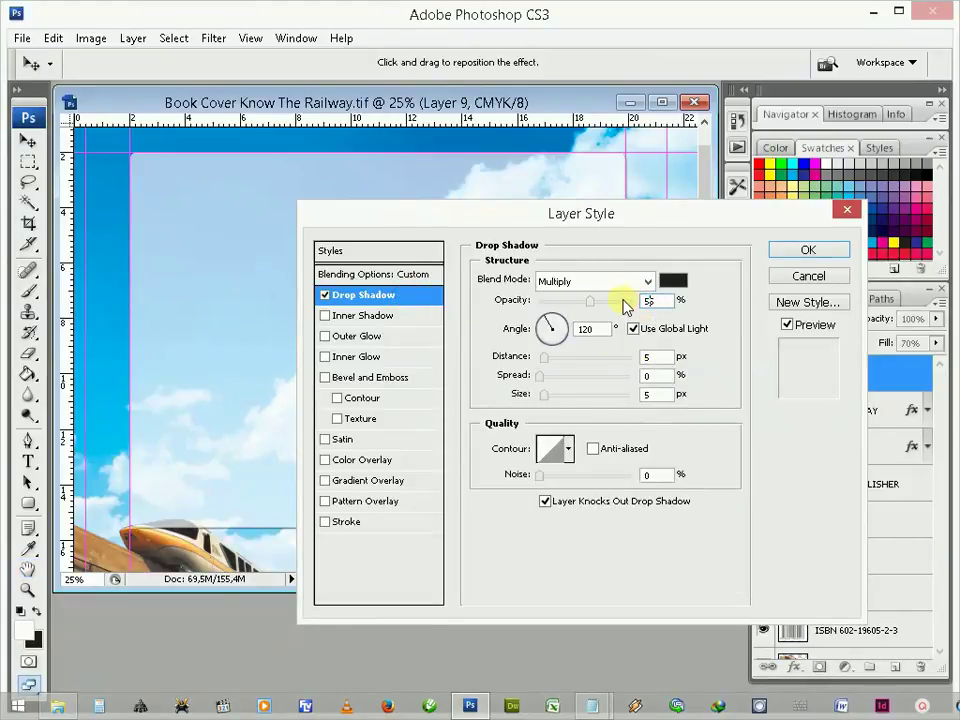
text(7)
double_click(652, 395)
text(7)
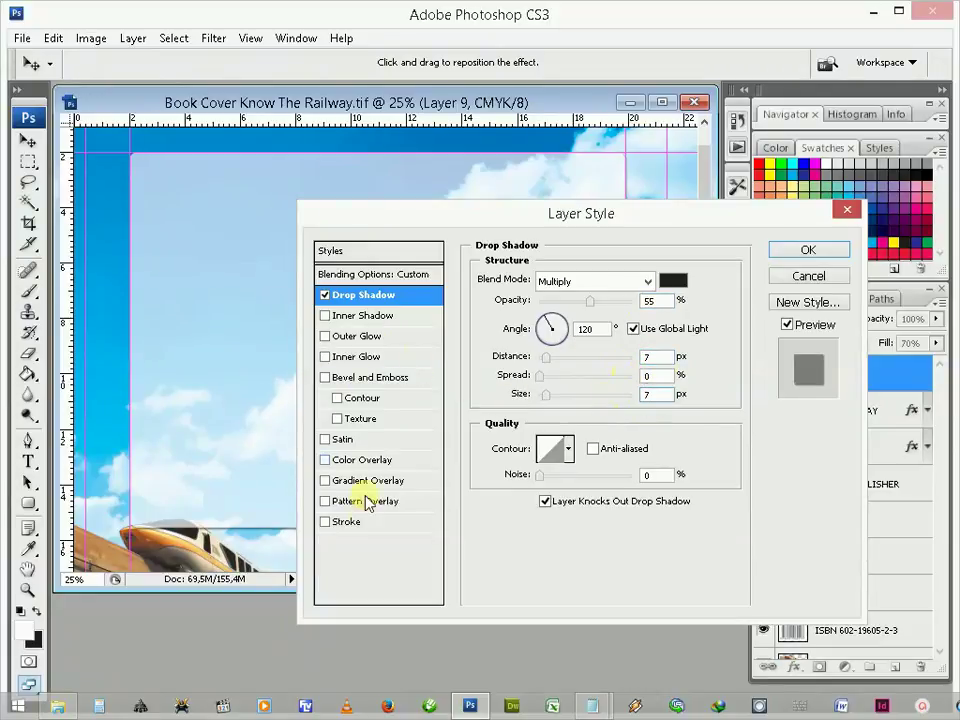
Step: Add a 7 px white inside stroke to the panel and apply the layer style
click(360, 522)
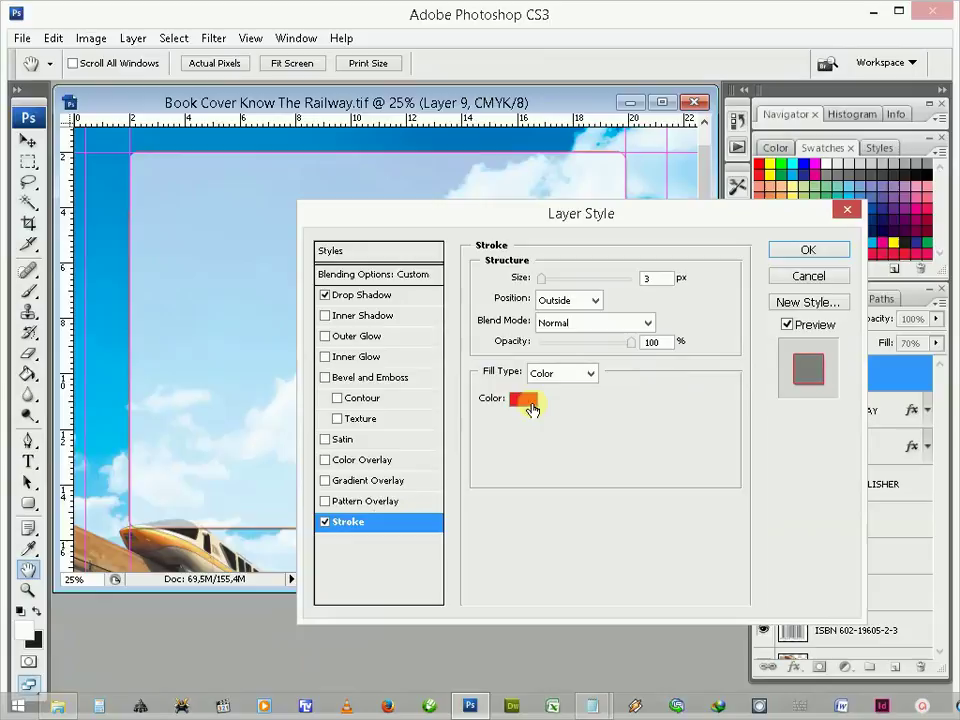
click(522, 401)
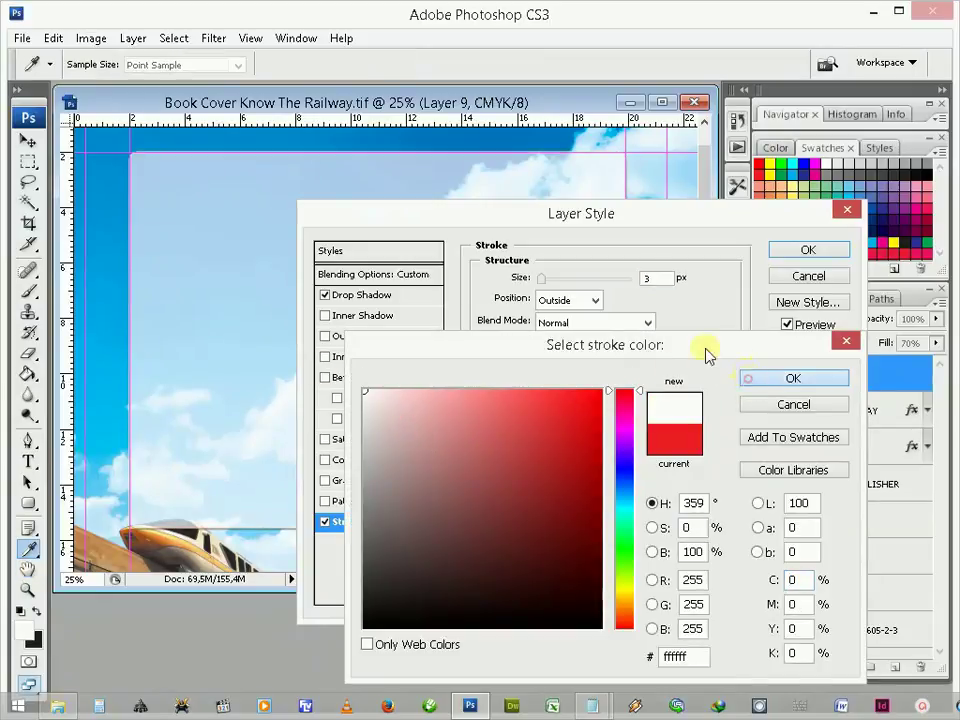
click(748, 378)
click(577, 301)
click(572, 333)
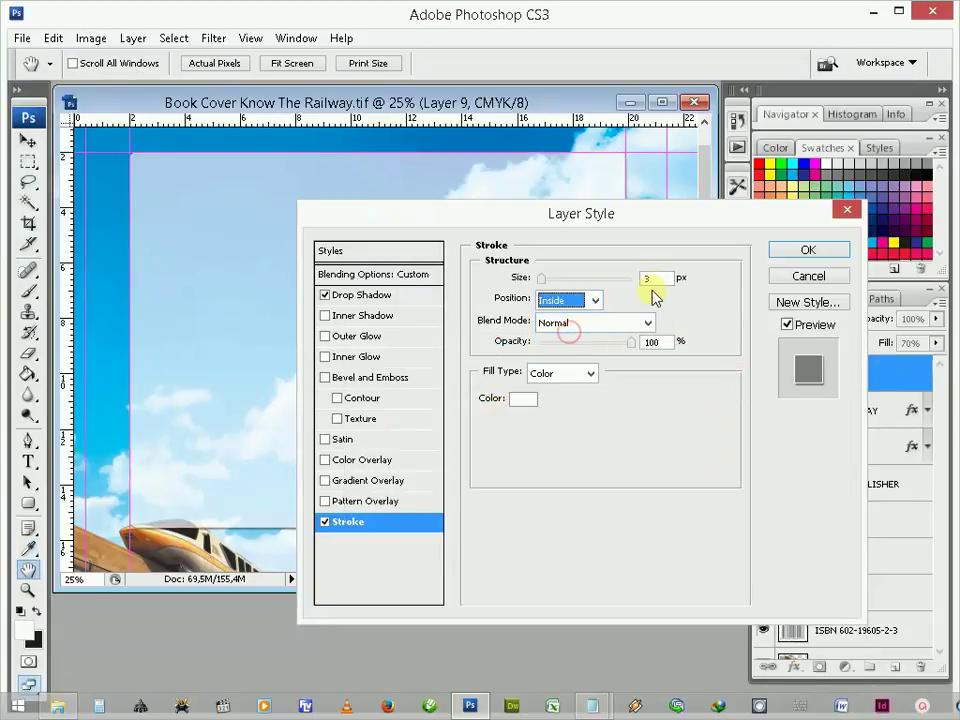
text(7)
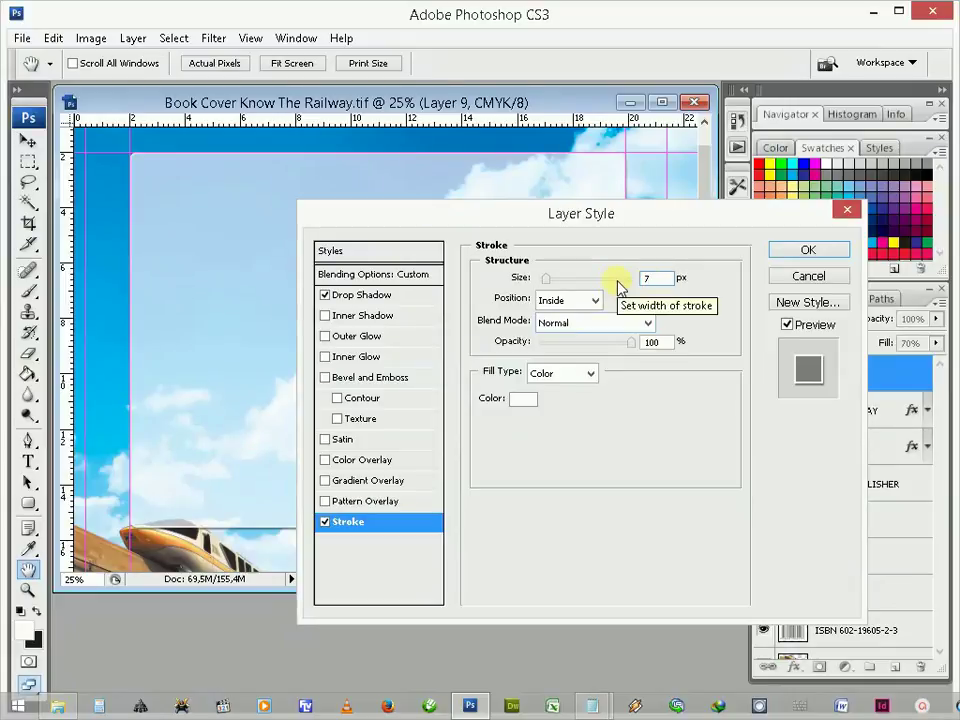
click(790, 256)
Step: Draw a paragraph text box across the panel on a new text layer set to 12 pt
key(v)
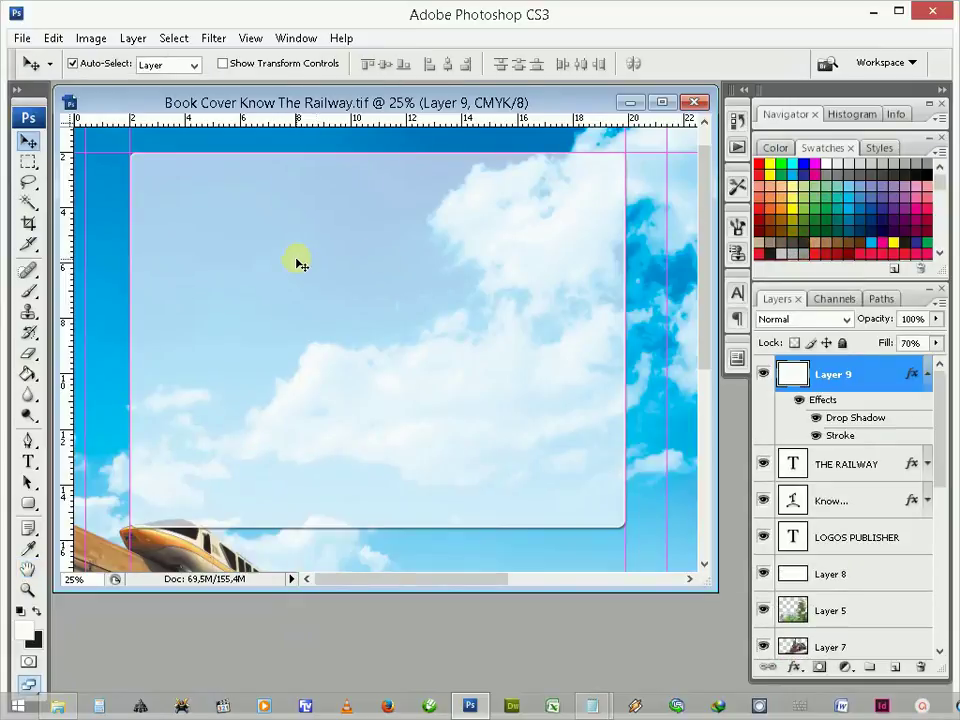
click(28, 461)
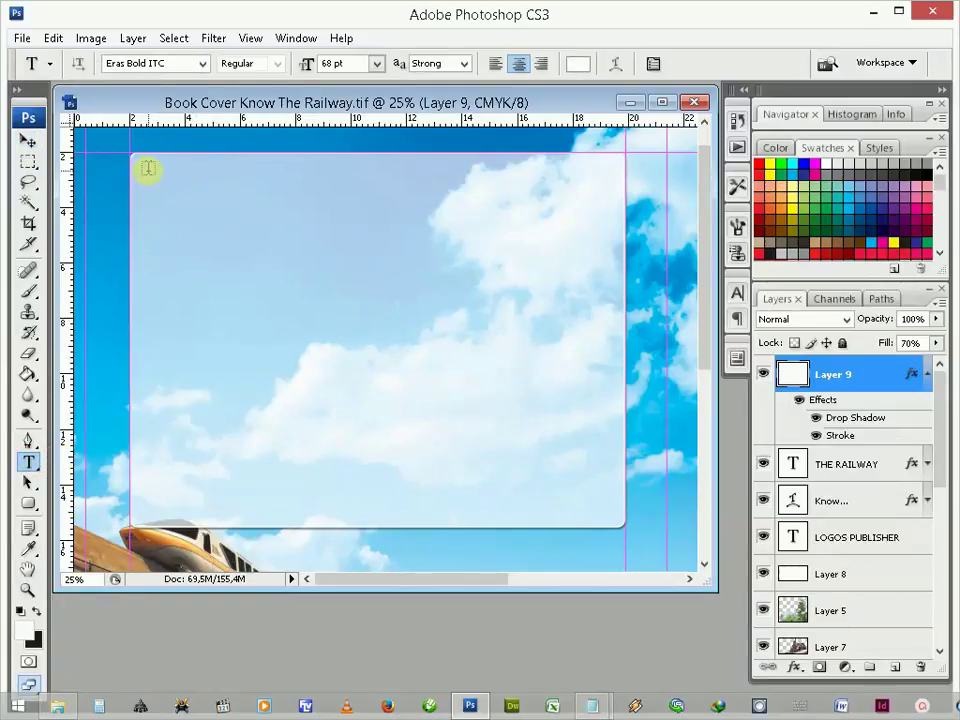
drag(147, 167, 603, 511)
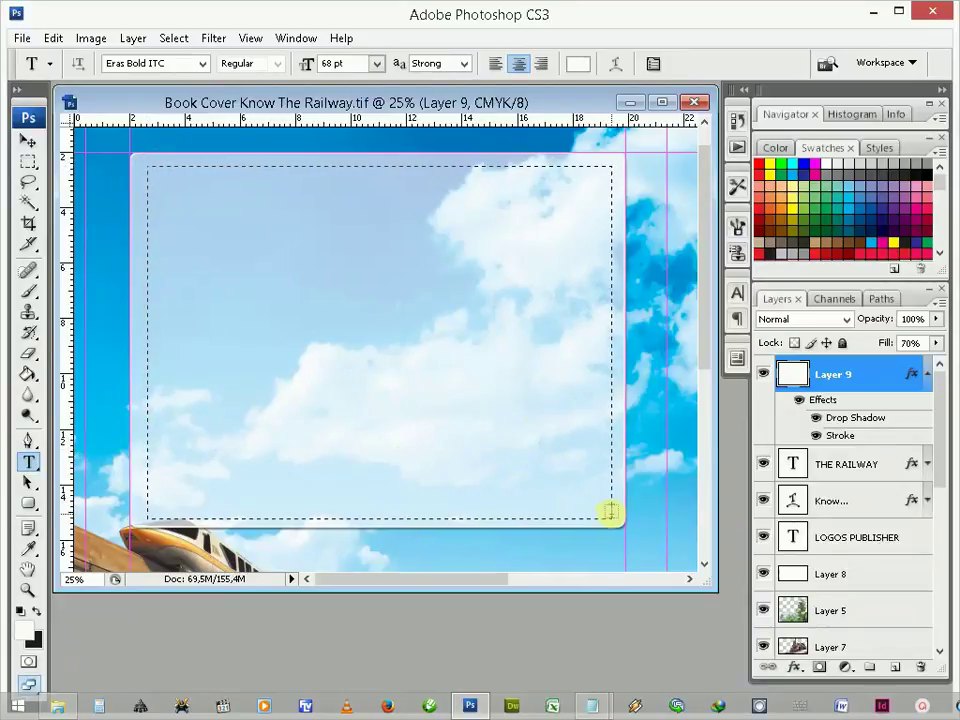
key(Escape)
key(ctrl+z)
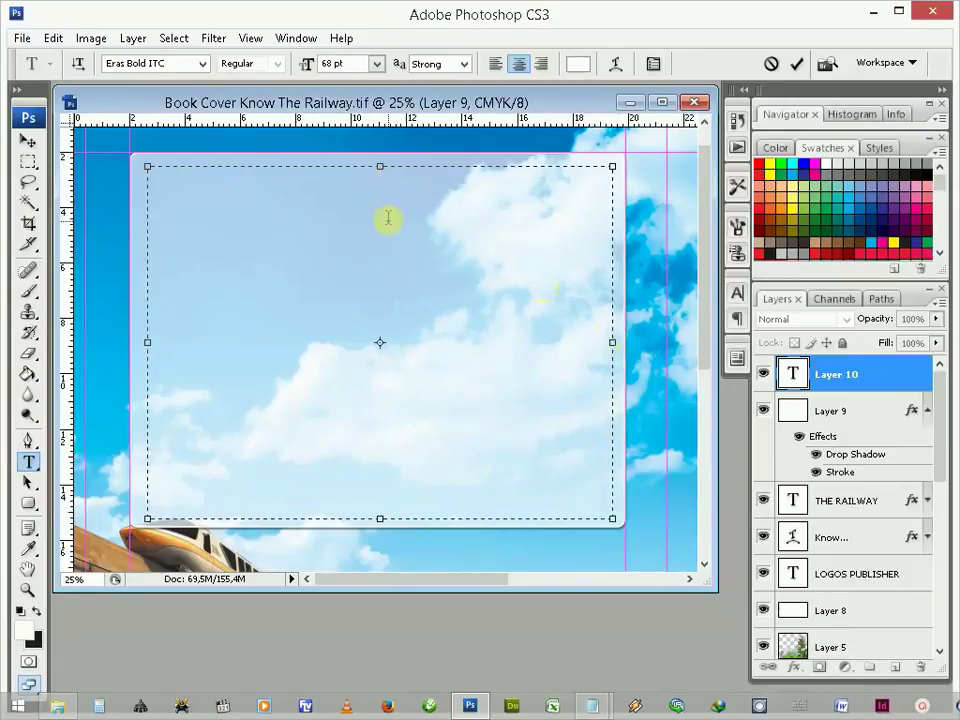
click(377, 64)
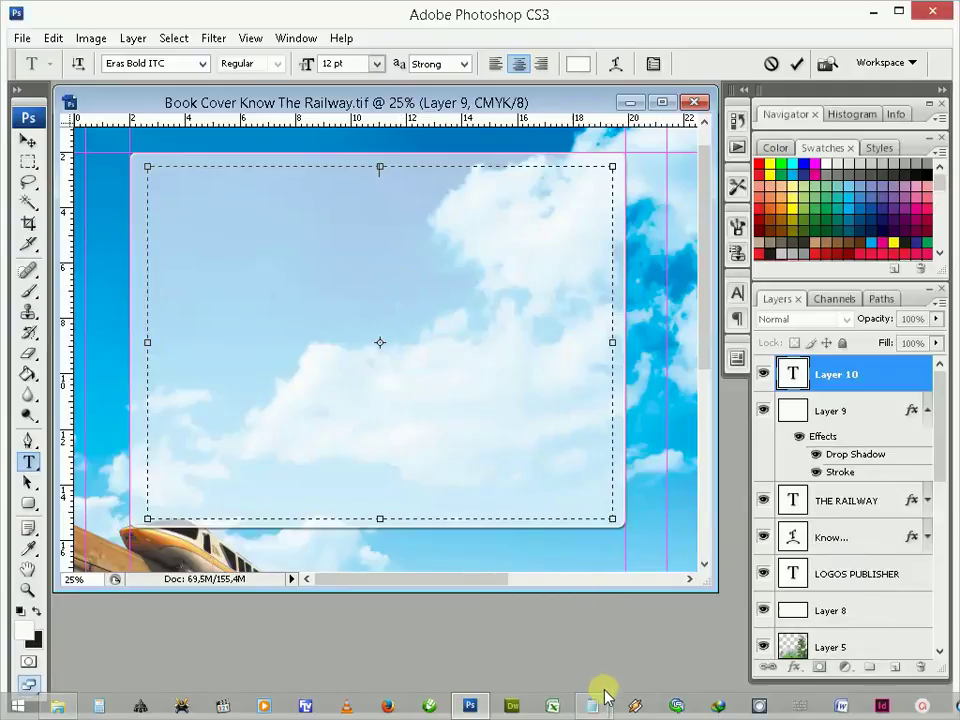
mouse_move(592, 706)
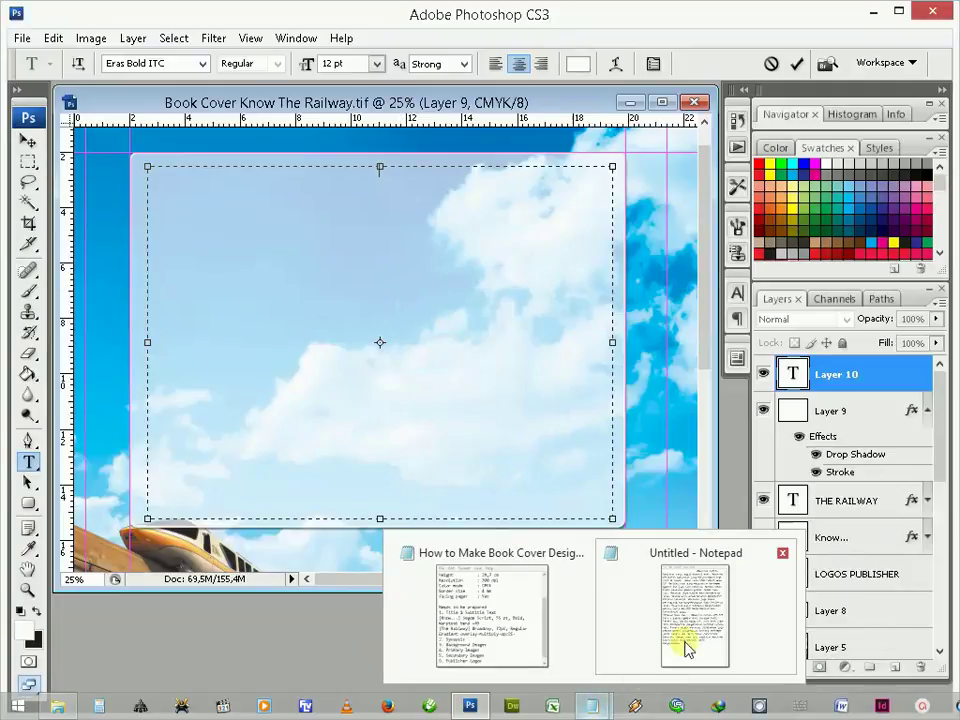
Step: Copy all the synopsis text from Notepad and return to the cover document
click(690, 628)
key(ctrl+a)
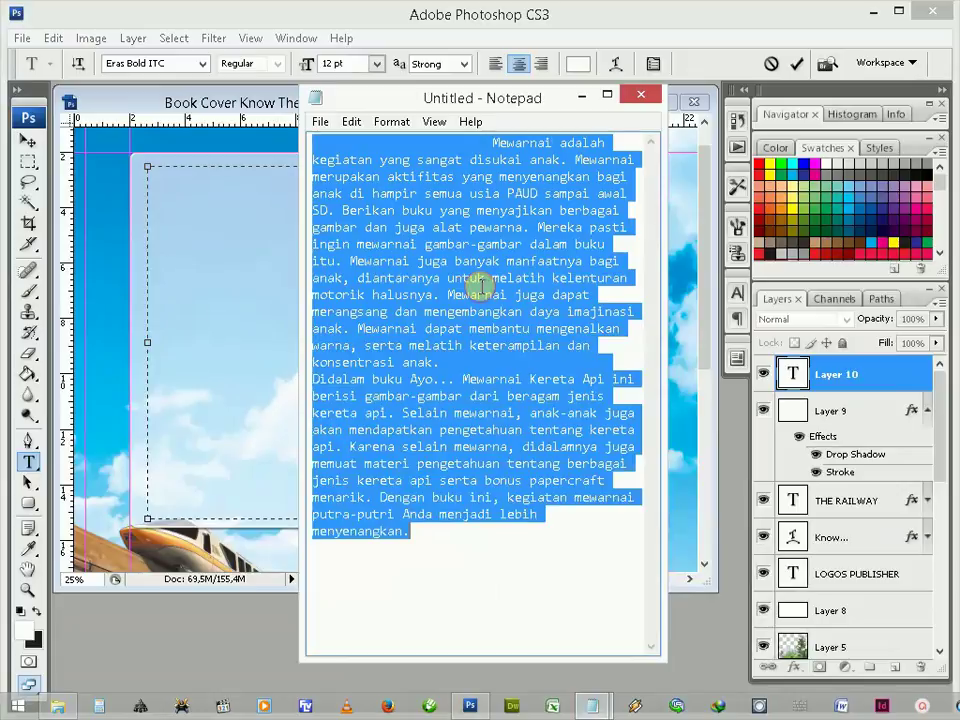
right_click(499, 254)
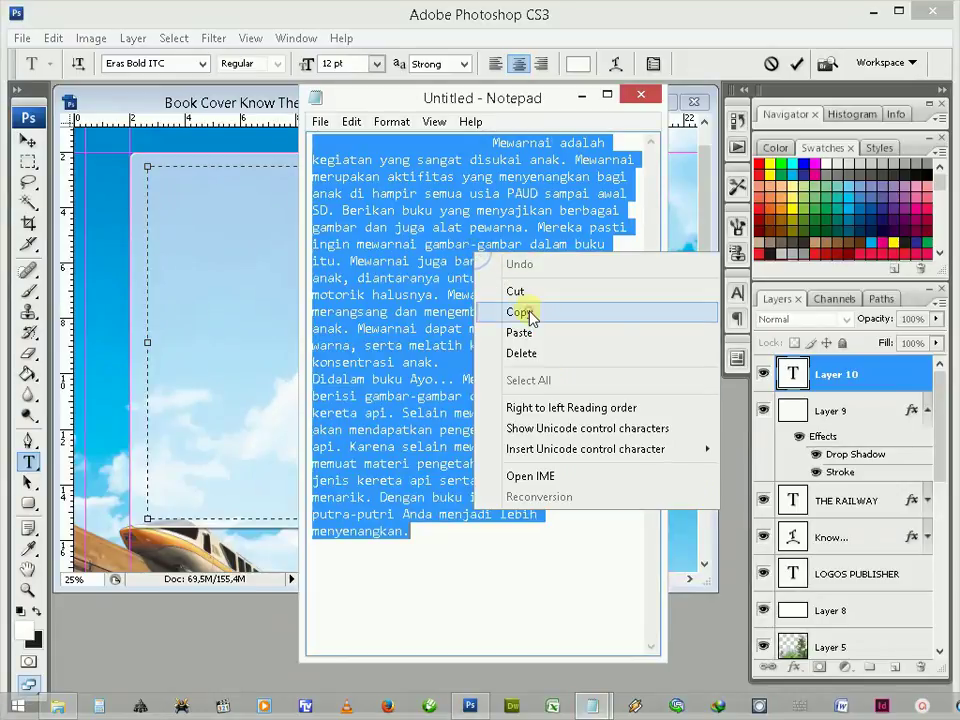
click(531, 313)
click(212, 99)
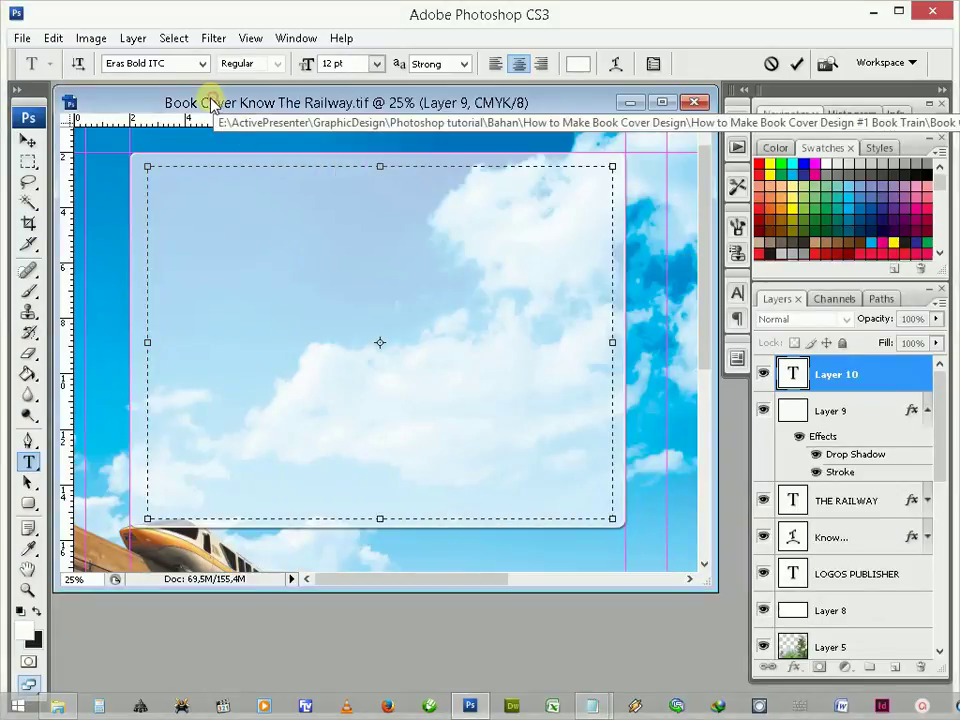
Step: Paste the synopsis into the text box and set all of it in Arial
right_click(219, 200)
click(313, 283)
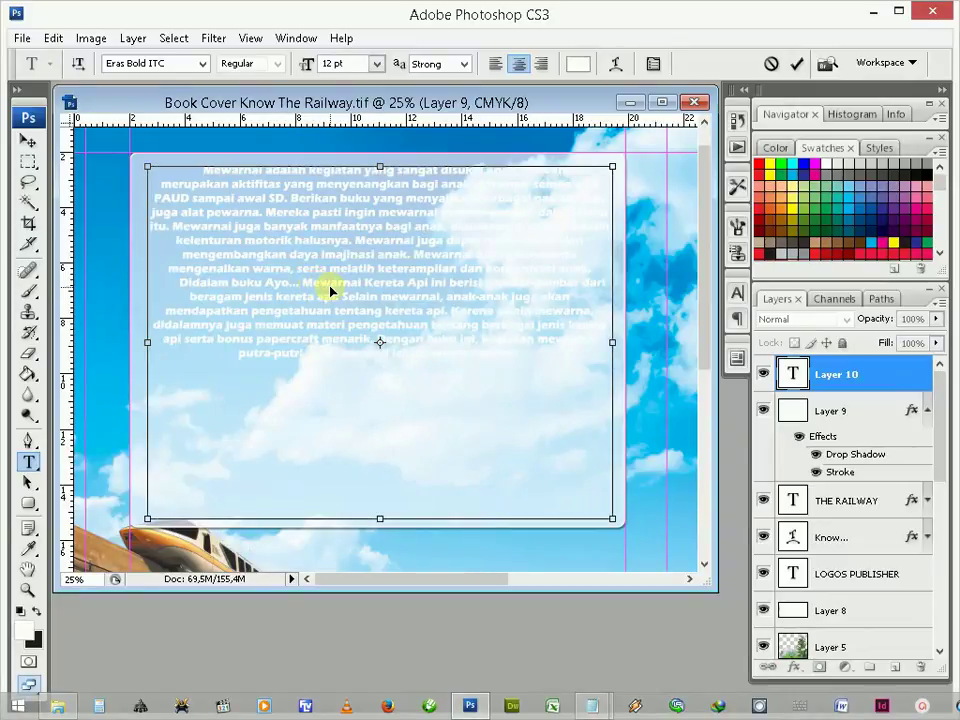
key(ctrl+a)
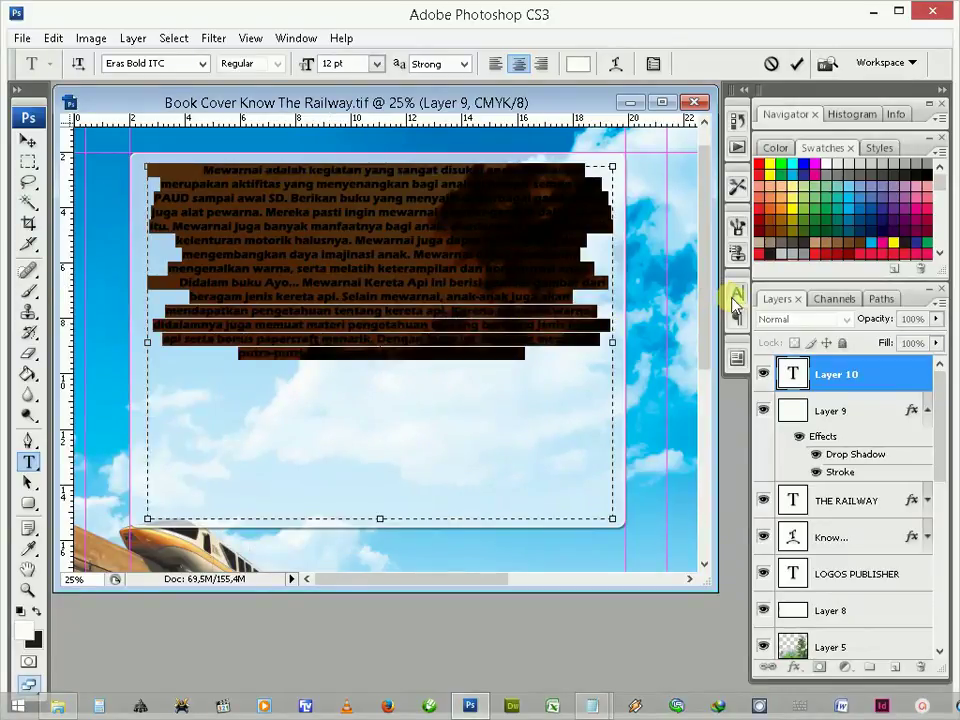
click(736, 294)
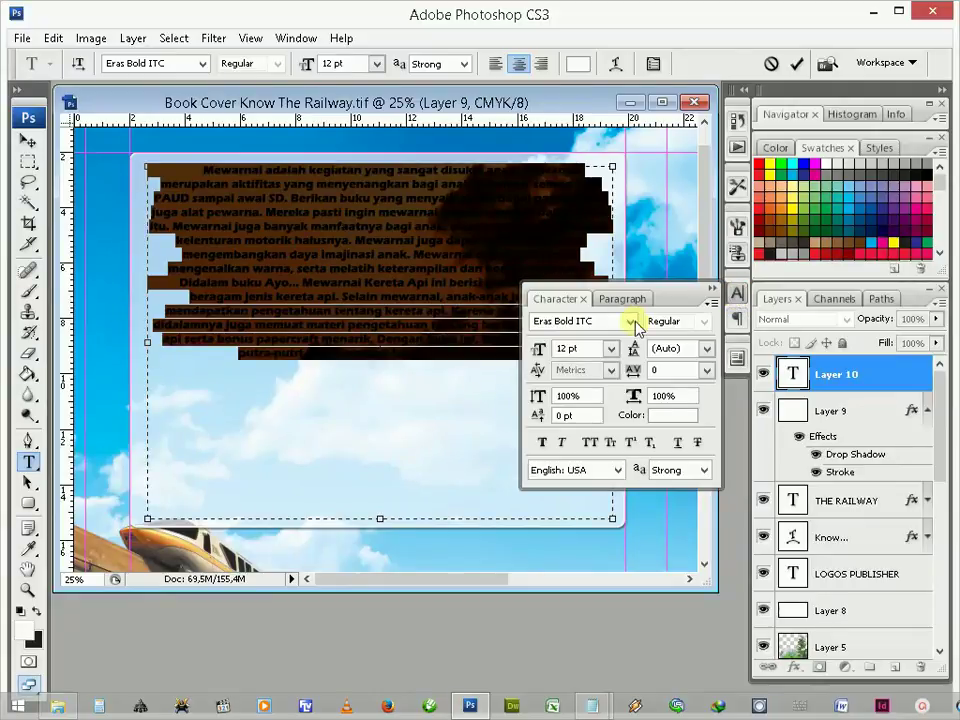
click(611, 320)
text(Arial)
key(Return)
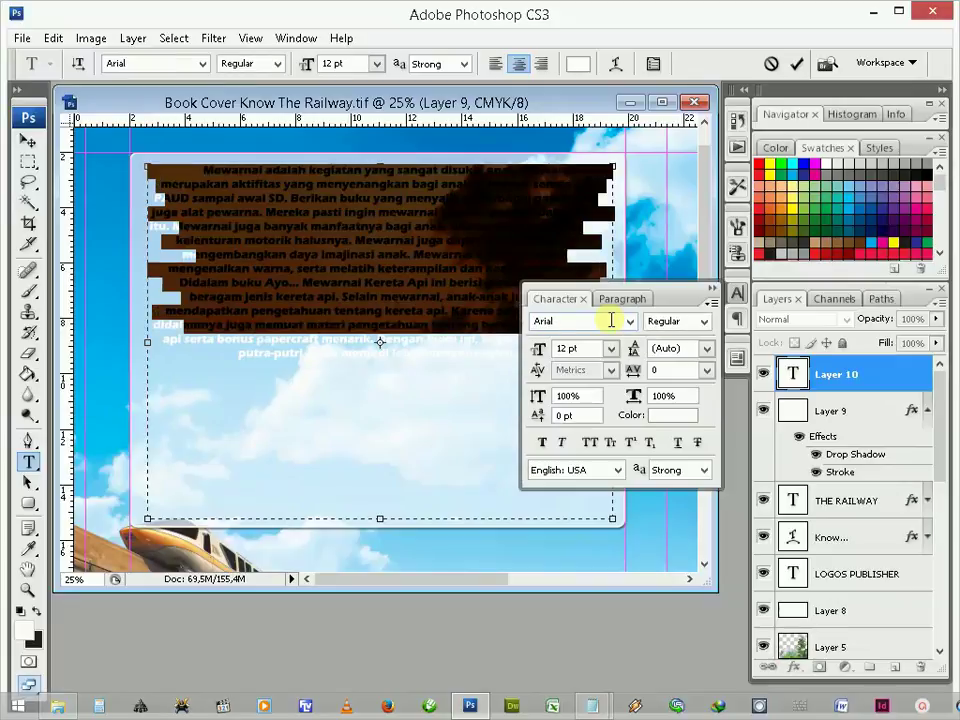
Step: Justify the synopsis with the last line left-aligned and size it to 16 pt
click(611, 348)
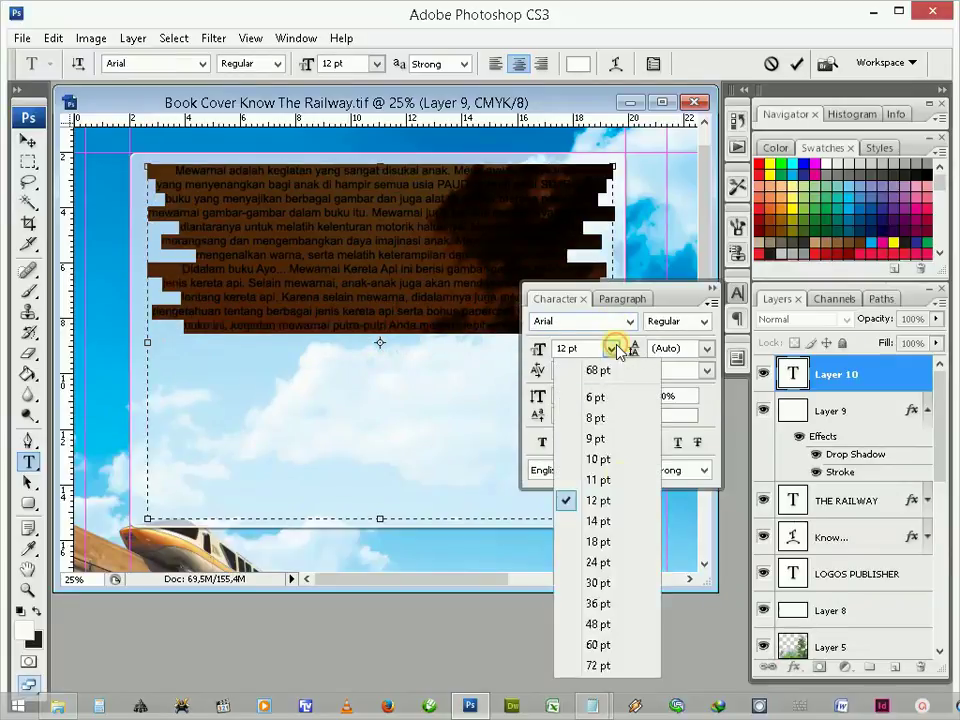
click(600, 542)
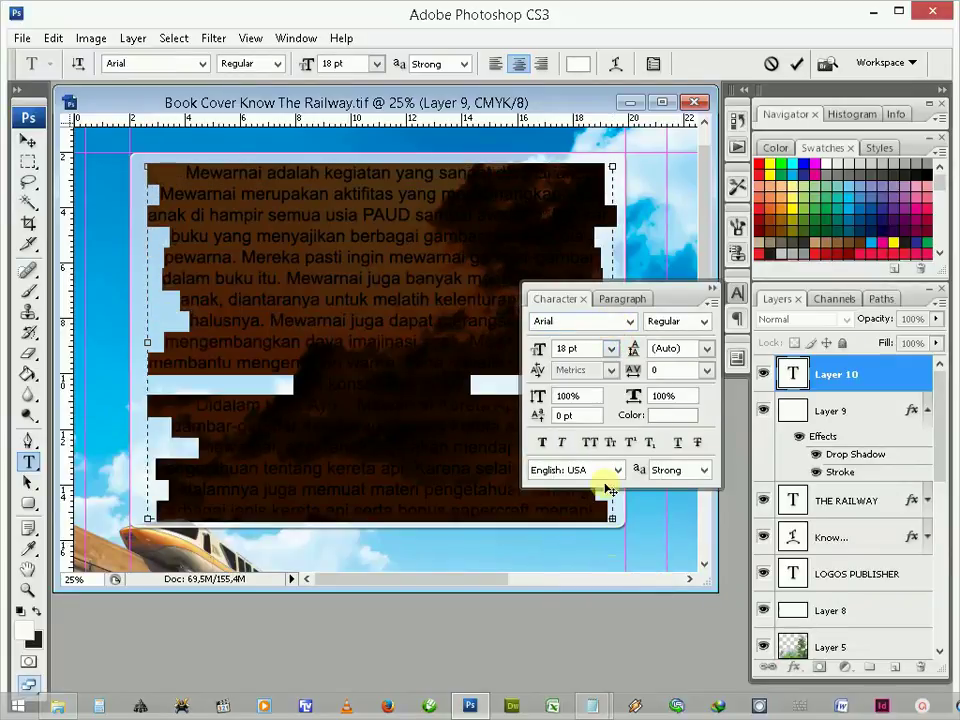
click(610, 350)
click(606, 521)
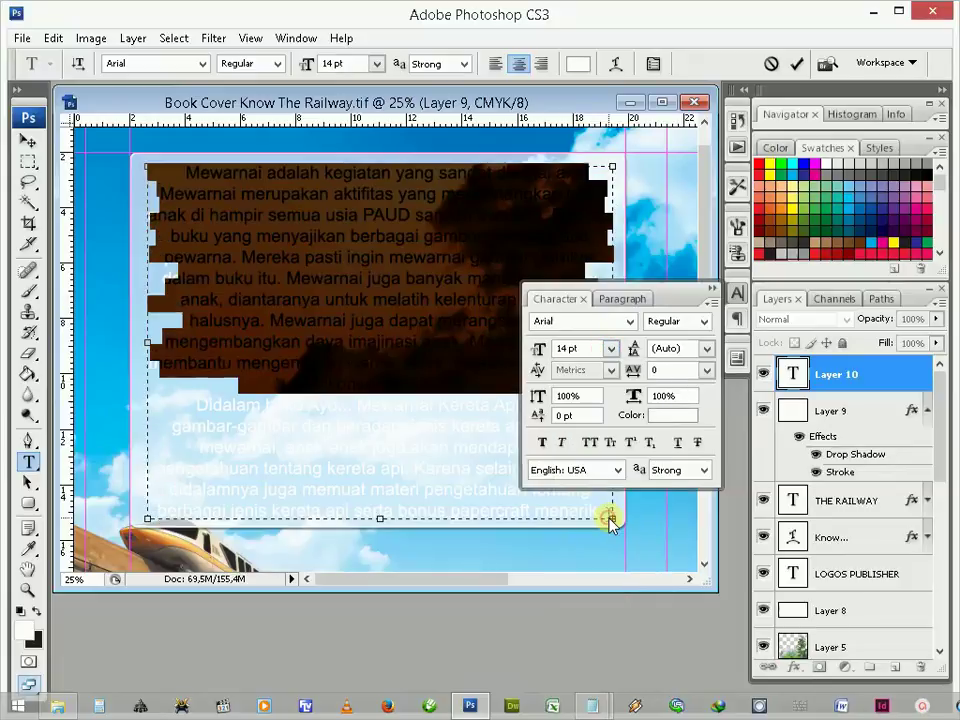
click(621, 299)
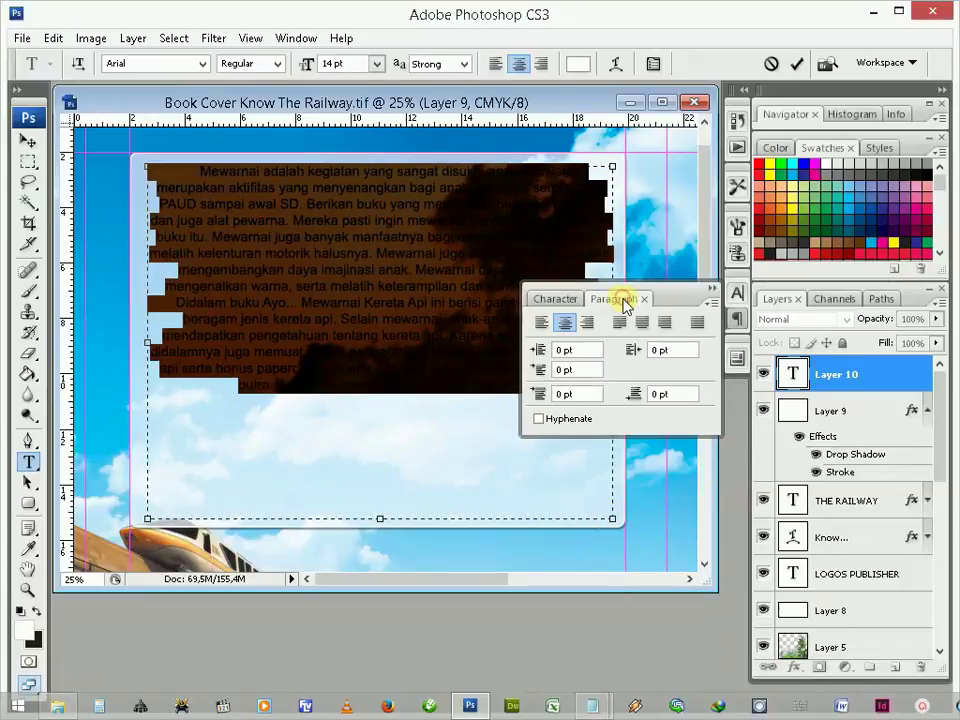
click(622, 322)
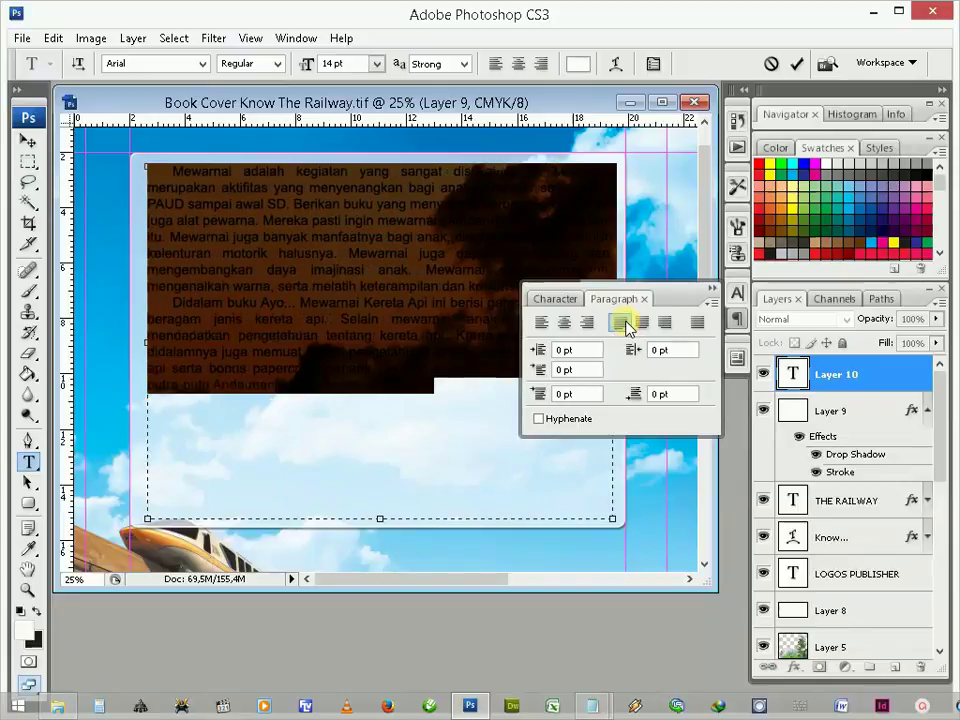
click(553, 299)
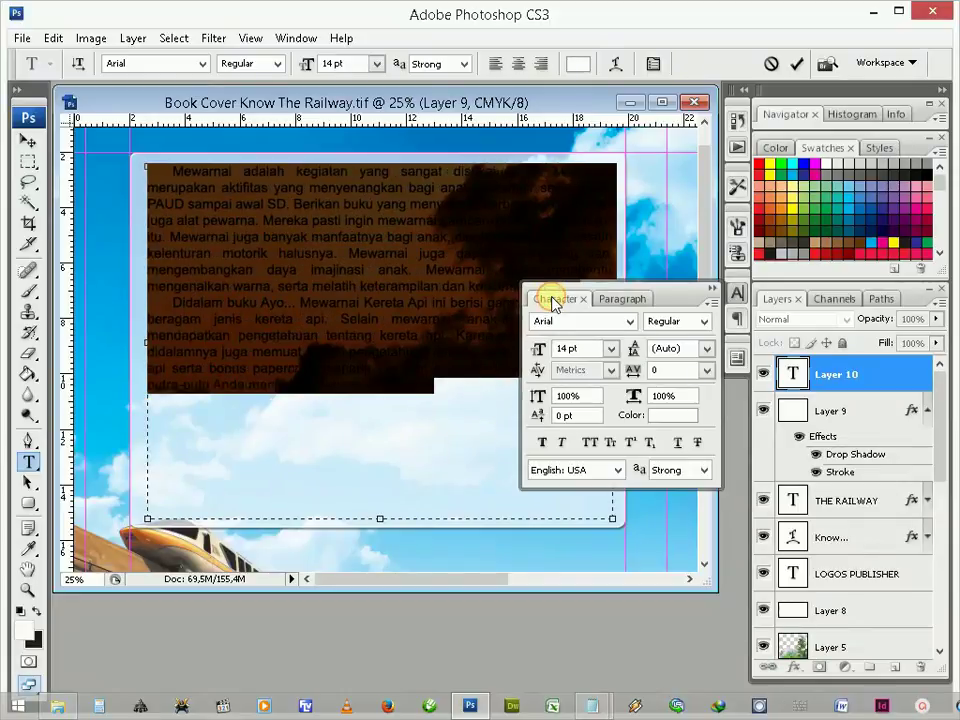
click(610, 349)
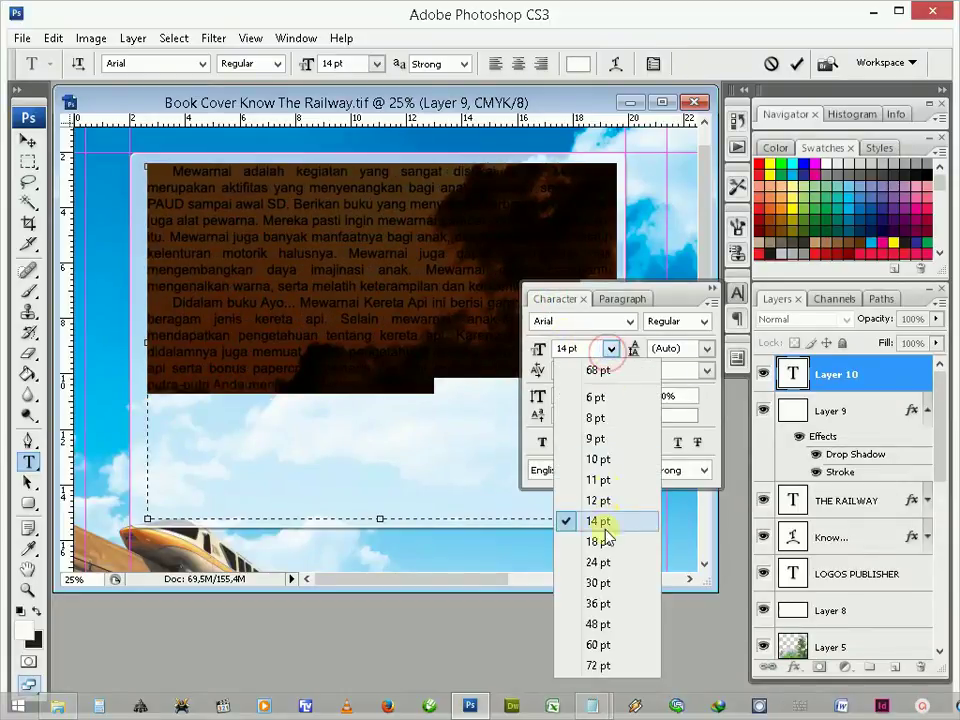
click(604, 539)
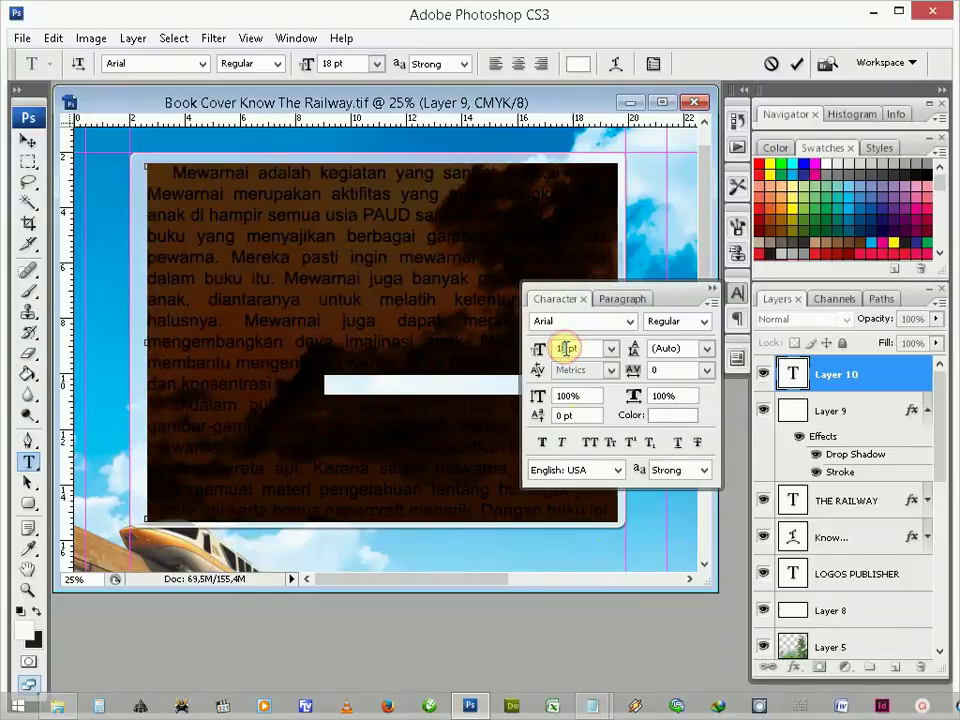
key(Down)
key(Down)
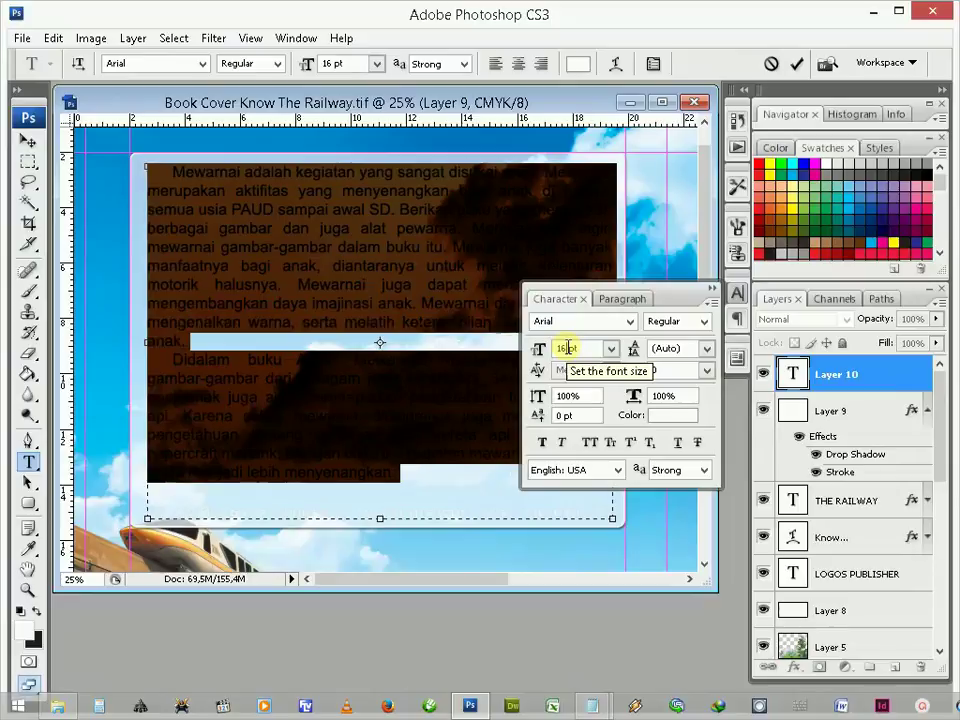
Step: Insert two lines above the synopsis for the heading 'Manfaat Mewarnai Bagi Anak', then select all text
click(231, 174)
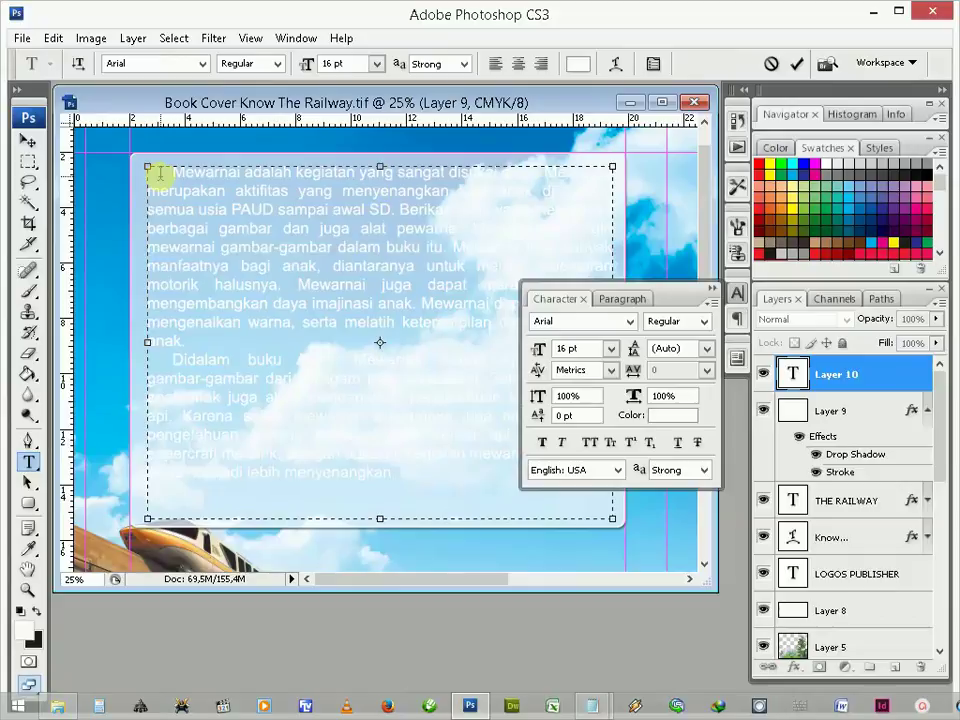
key(Return)
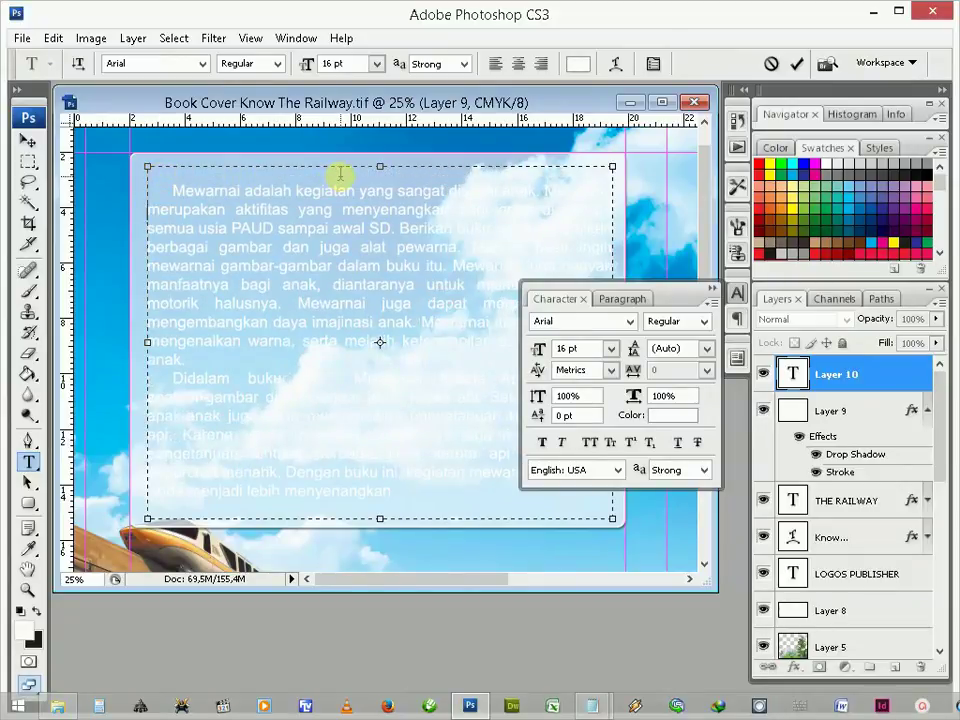
key(Return)
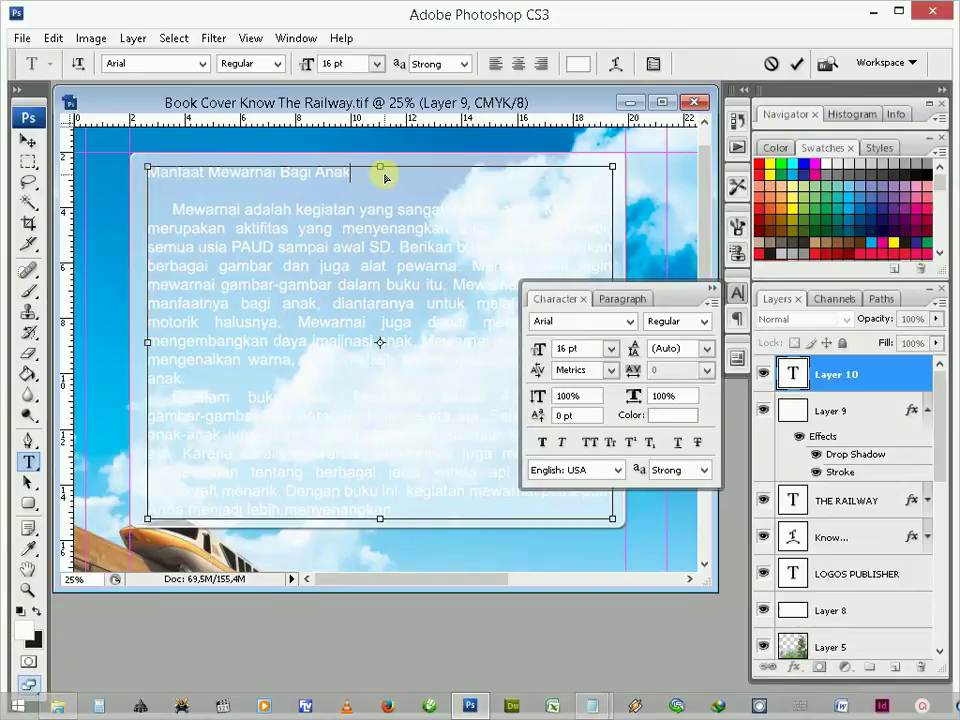
key(ctrl+a)
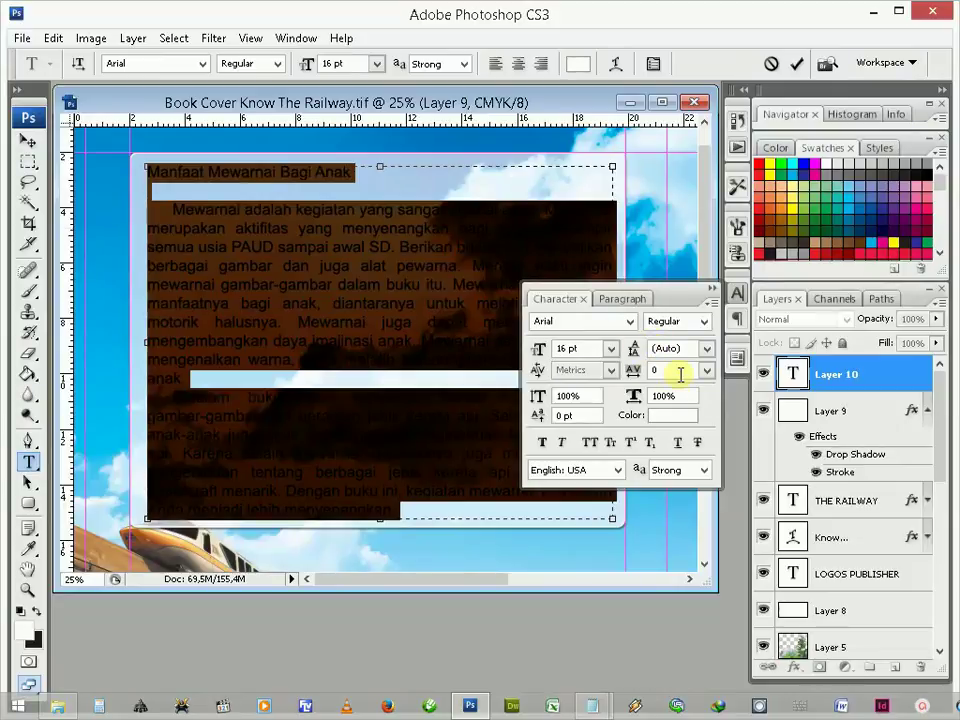
Step: Change the heading and synopsis text colour from white to near-black #231f20
click(670, 415)
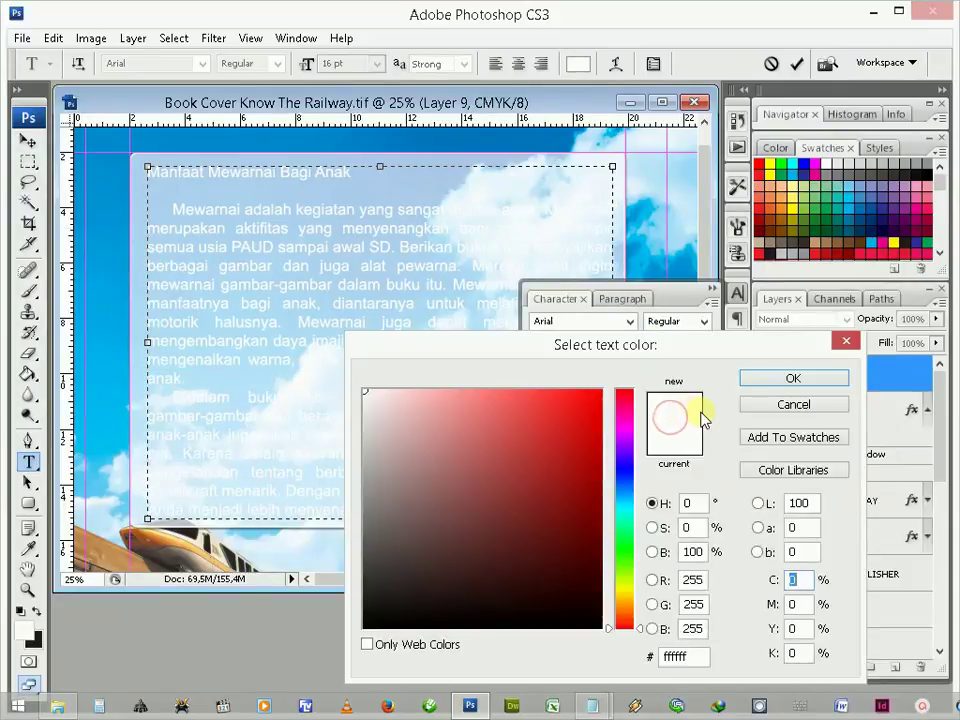
drag(677, 266, 527, 133)
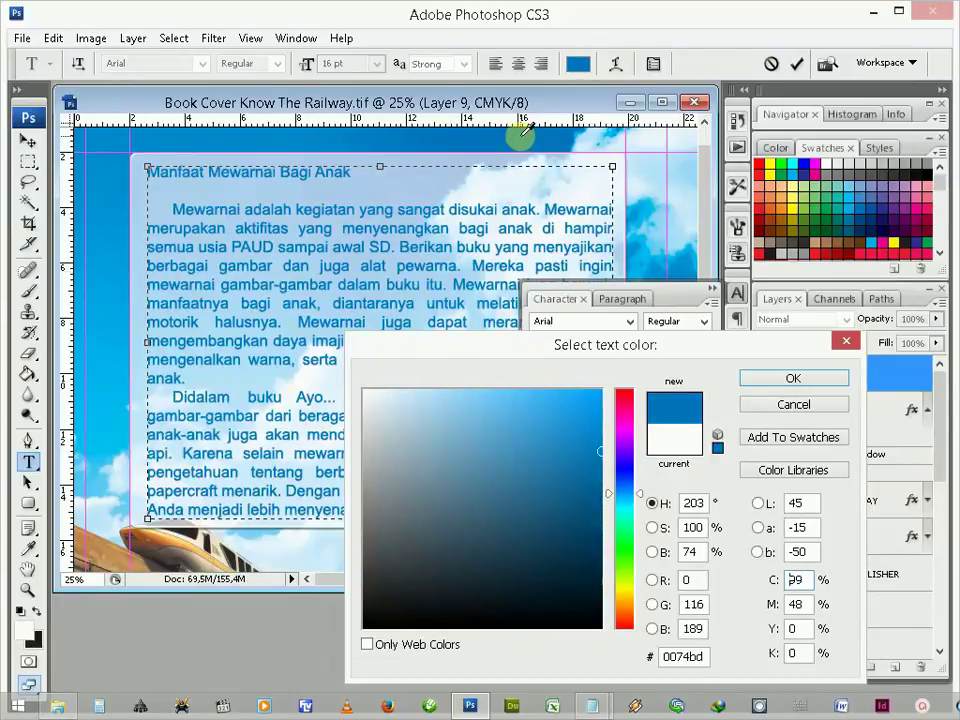
click(772, 249)
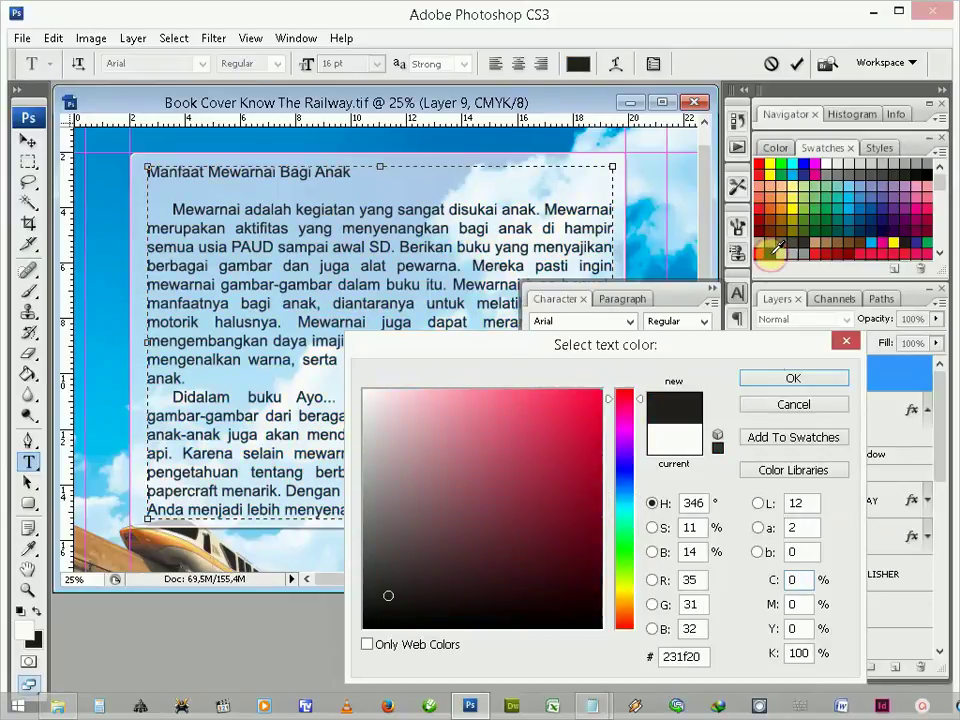
click(775, 380)
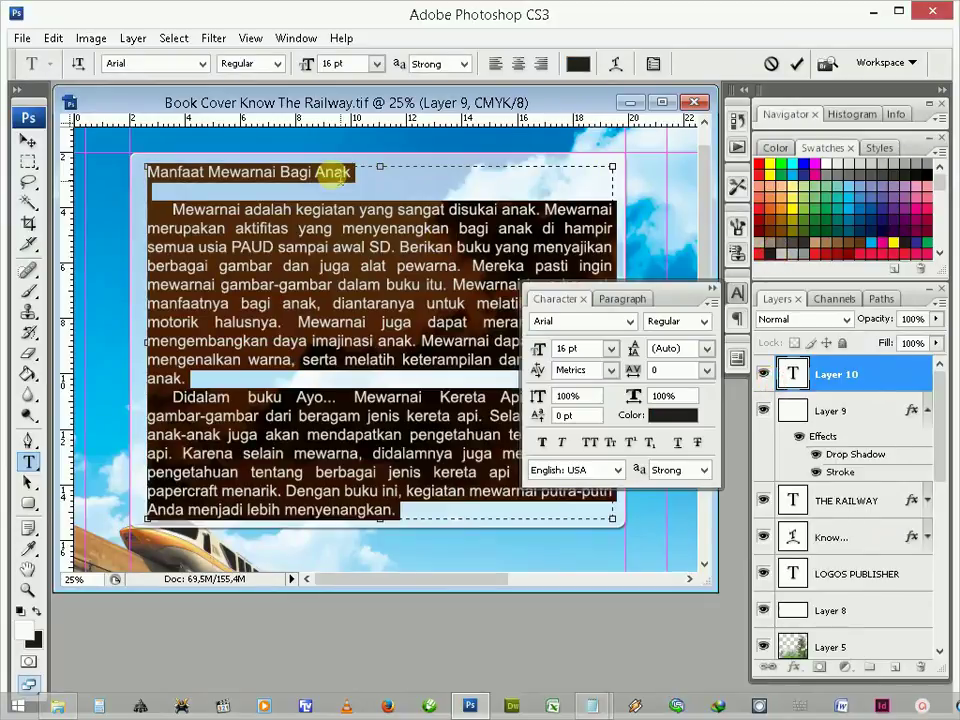
Step: Make the heading 'Manfaat Mewarnai Bagi Anak' bold, centred and 18 pt, then commit the text
click(346, 172)
drag(348, 172, 125, 168)
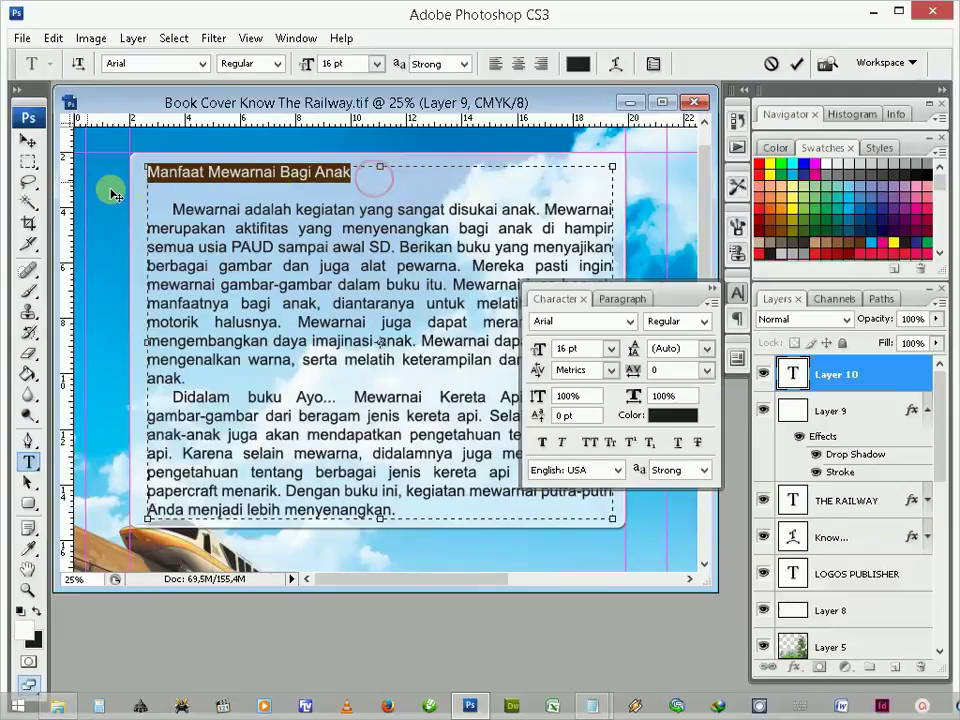
click(545, 442)
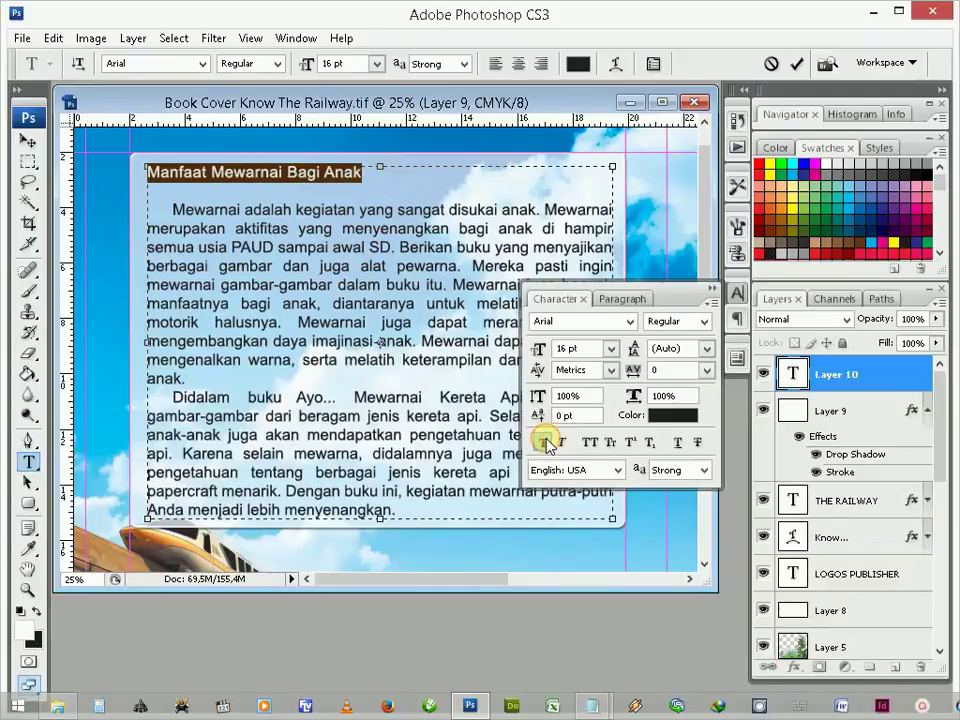
click(612, 299)
click(563, 322)
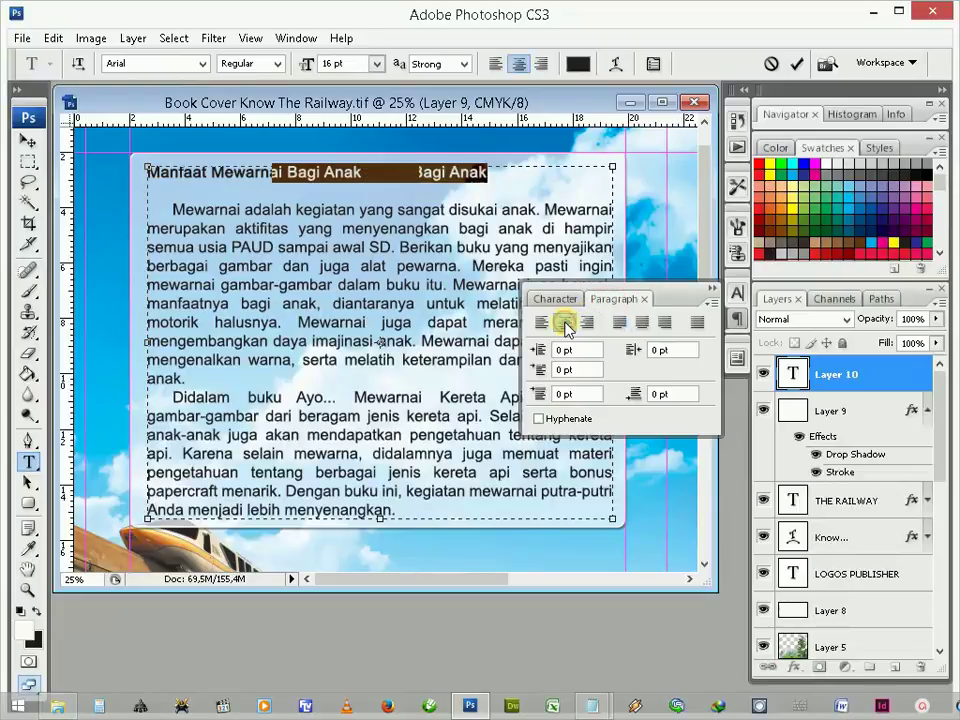
click(560, 299)
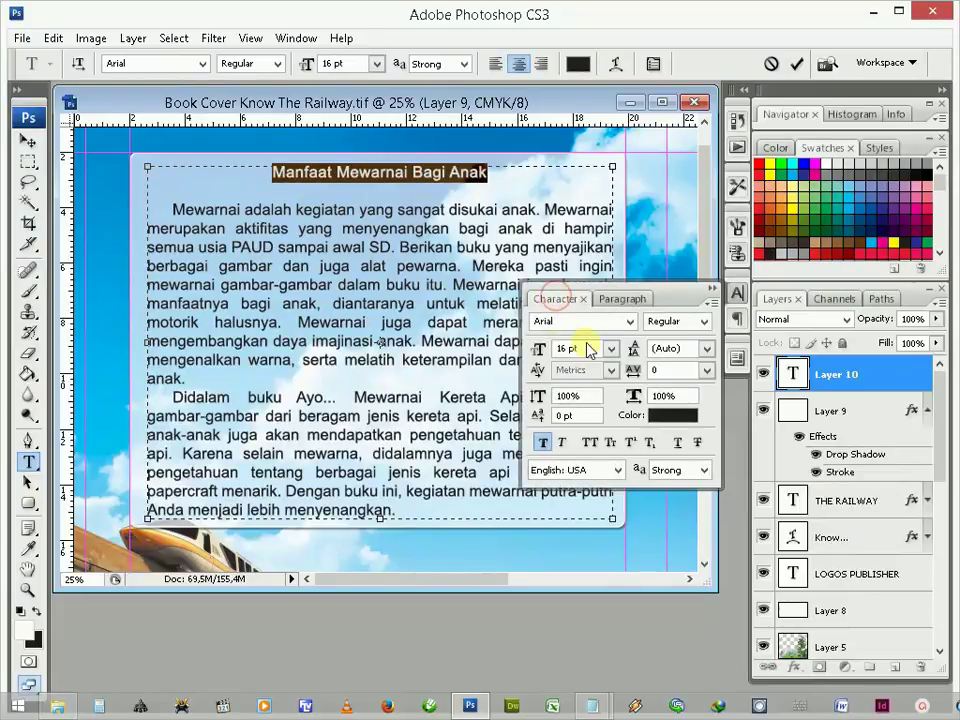
click(610, 348)
click(615, 542)
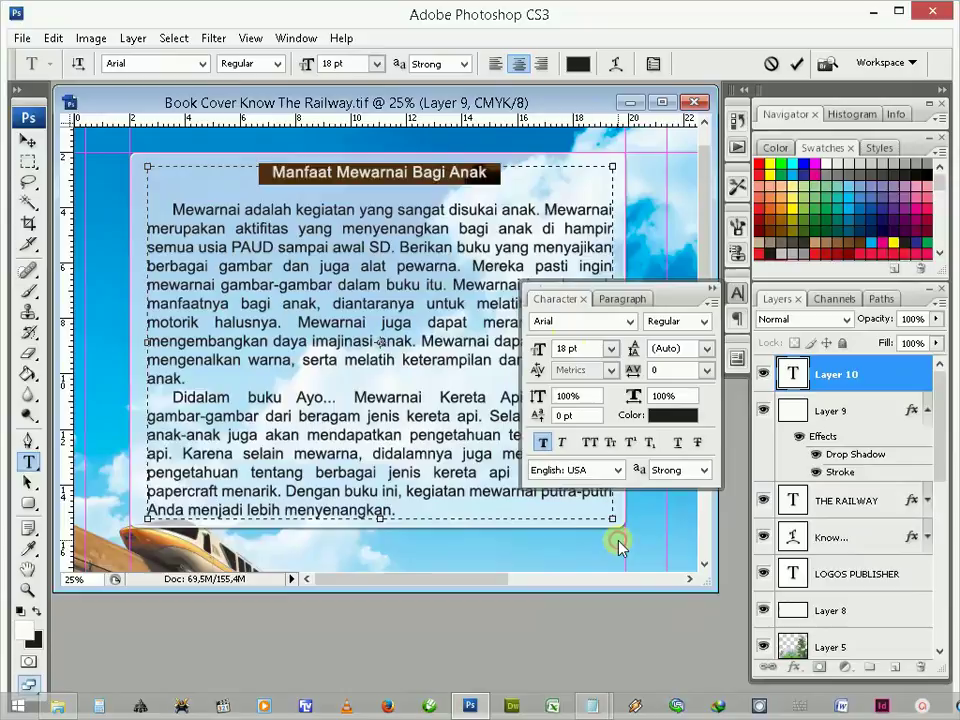
click(28, 141)
scroll(705, 214, down, 2)
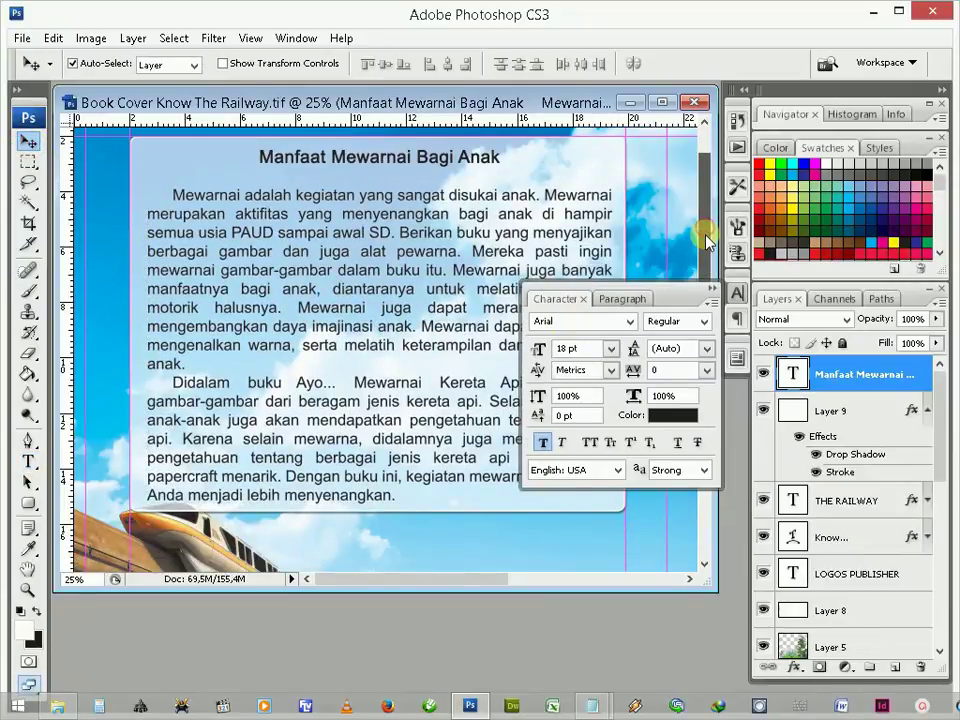
scroll(705, 214, up, 2)
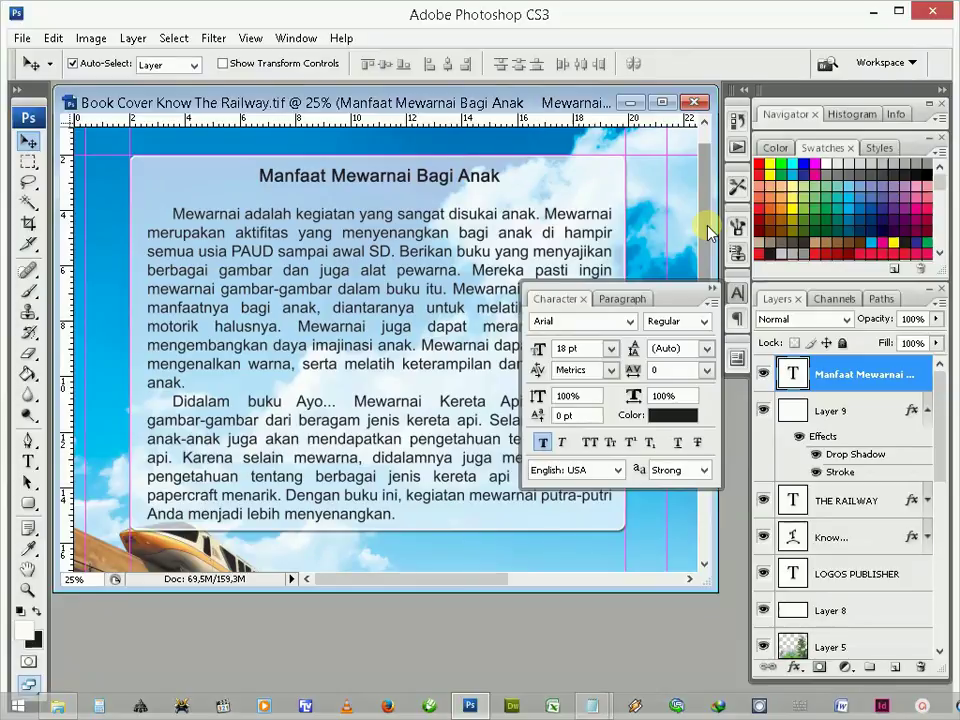
Step: Zoom out to show panel, title and trains, collapse Character panel, and select Layer 9
click(30, 589)
right_click(417, 381)
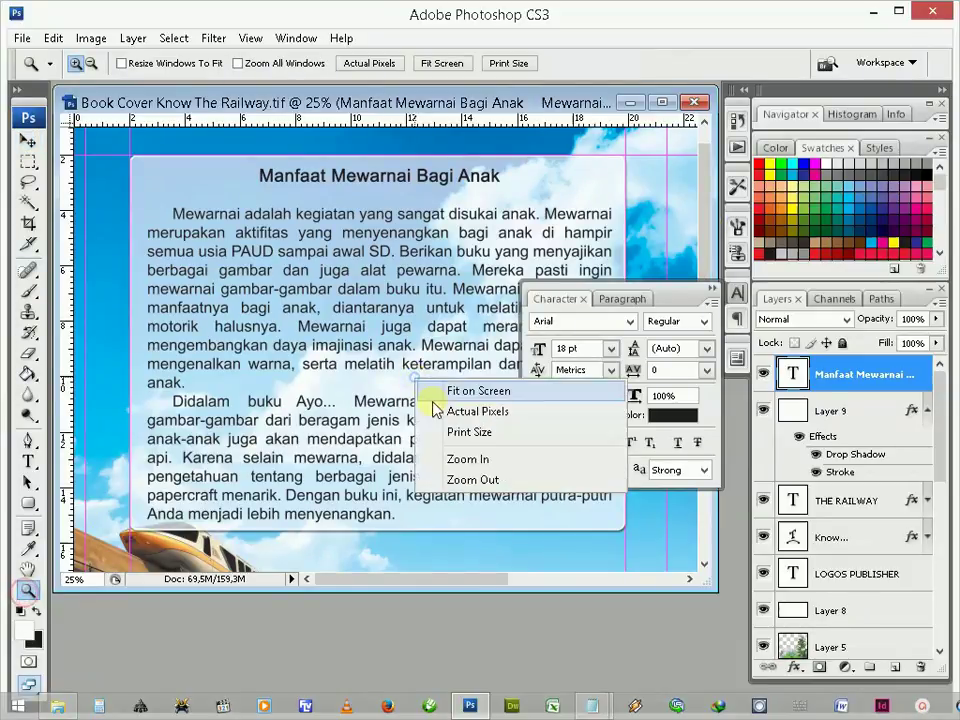
click(481, 480)
click(737, 292)
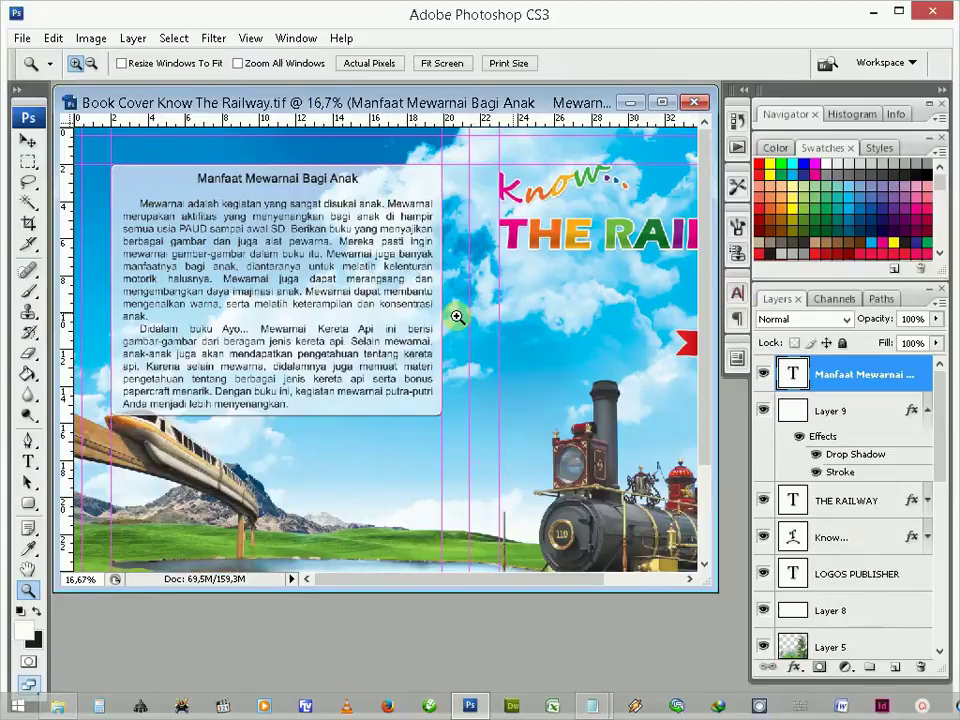
scroll(410, 338, down, 1)
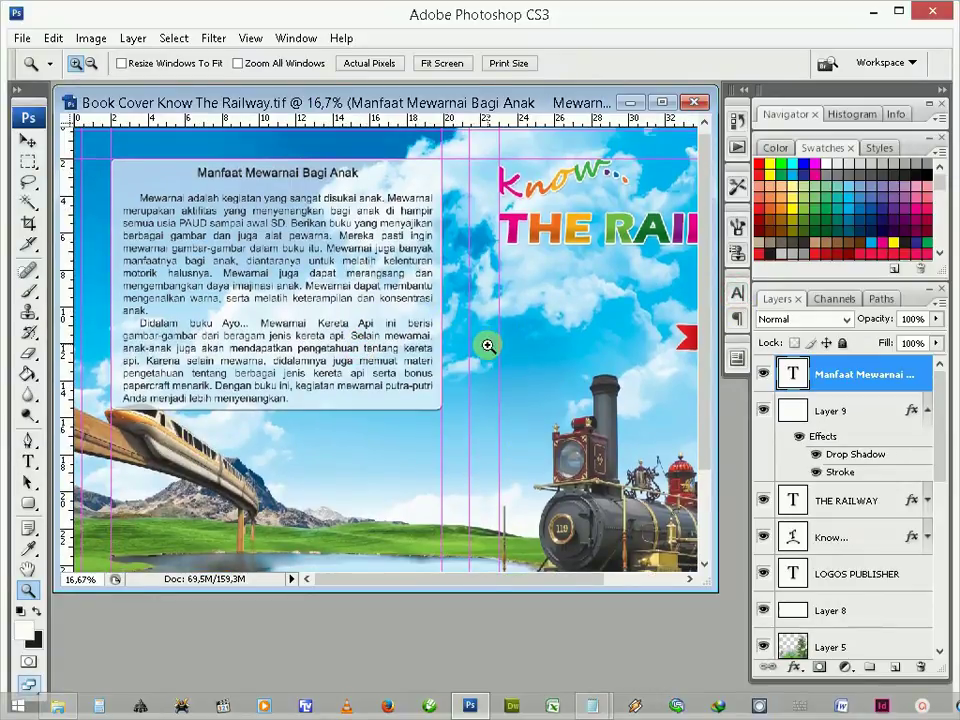
key(v)
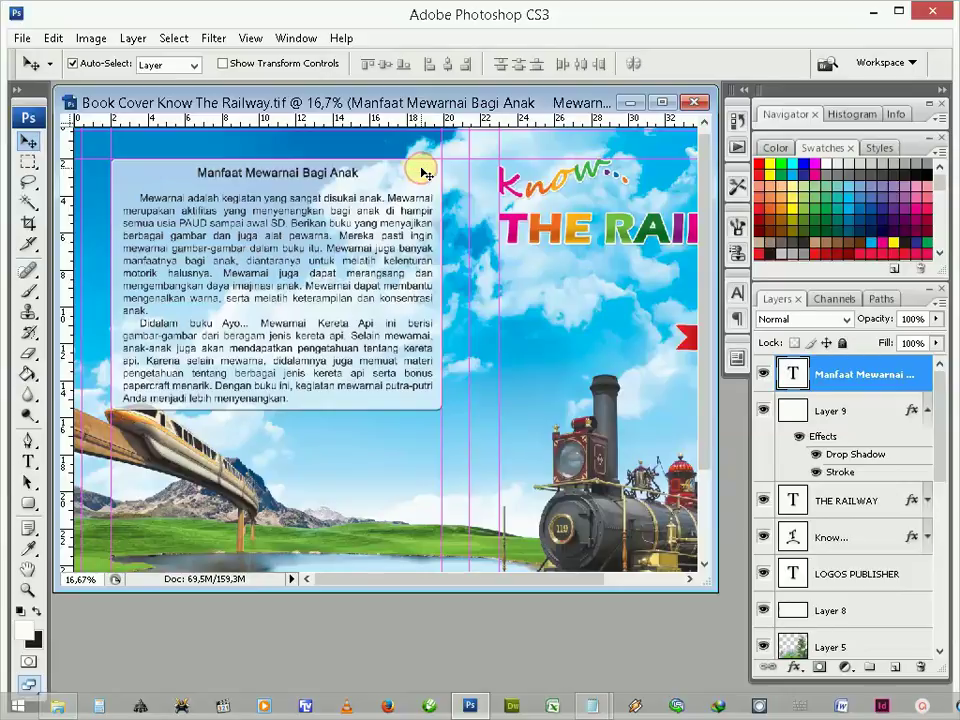
click(881, 410)
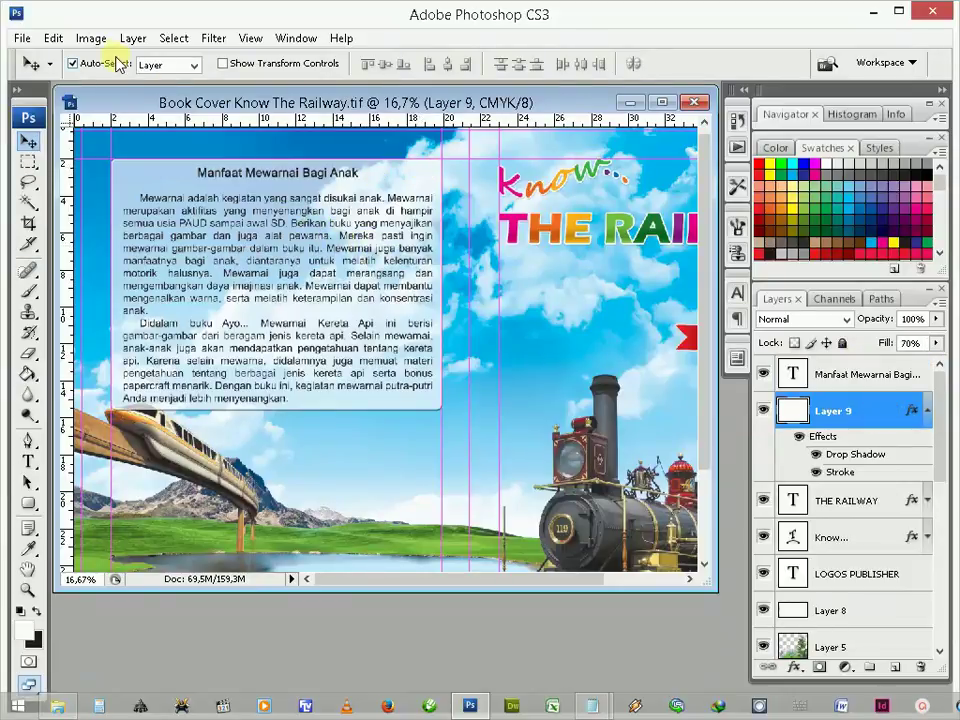
Step: Stretch the translucent panel Layer 9 slightly taller with Free Transform
click(92, 40)
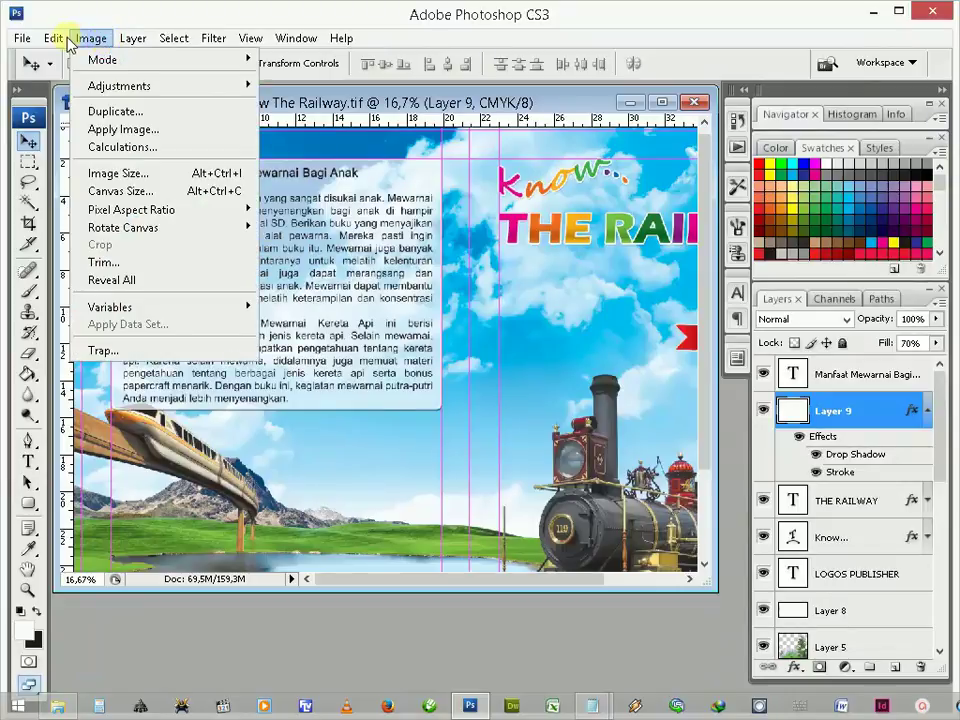
mouse_move(82, 369)
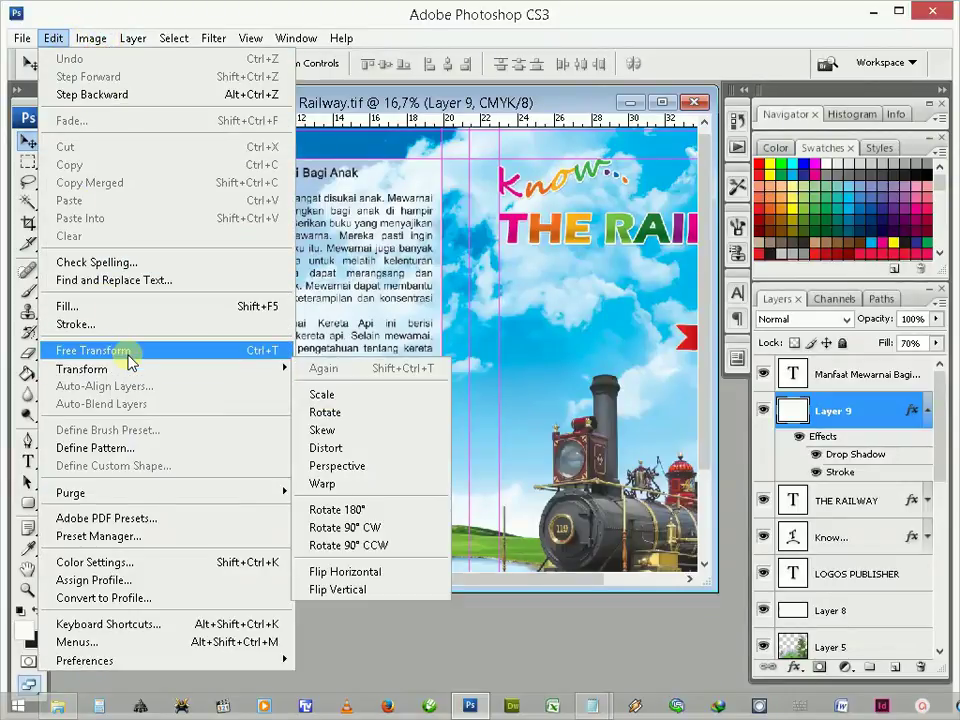
click(130, 351)
drag(278, 413, 279, 415)
double_click(295, 368)
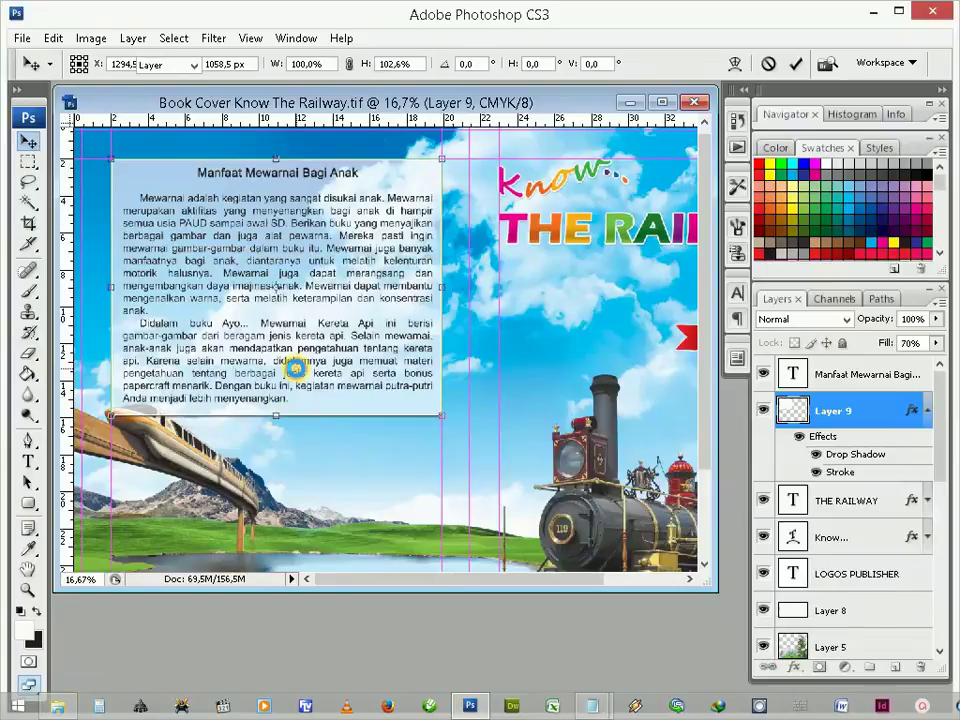
Step: Move Layer 9 down the layer stack to sit just beneath monorail b
click(927, 411)
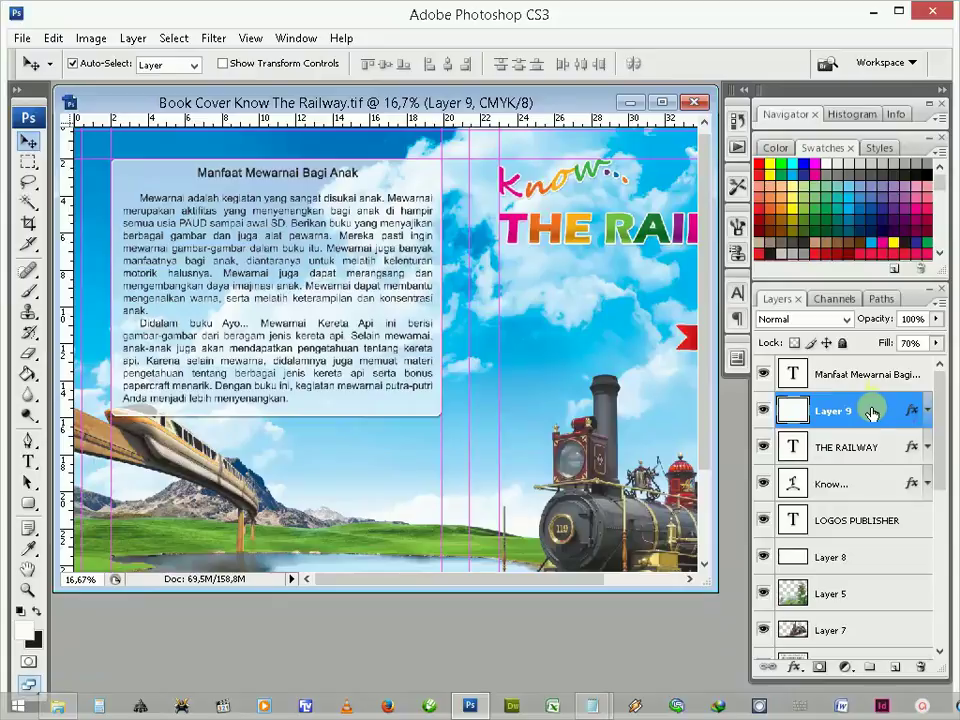
drag(872, 412, 872, 540)
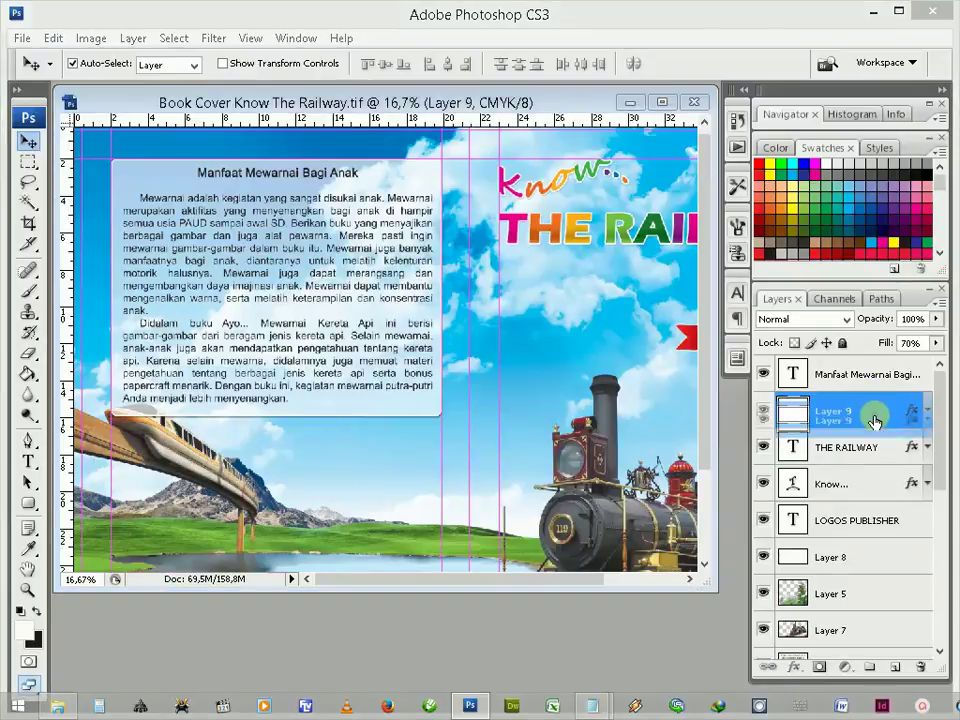
scroll(872, 540, down, 2)
scroll(871, 520, down, 1)
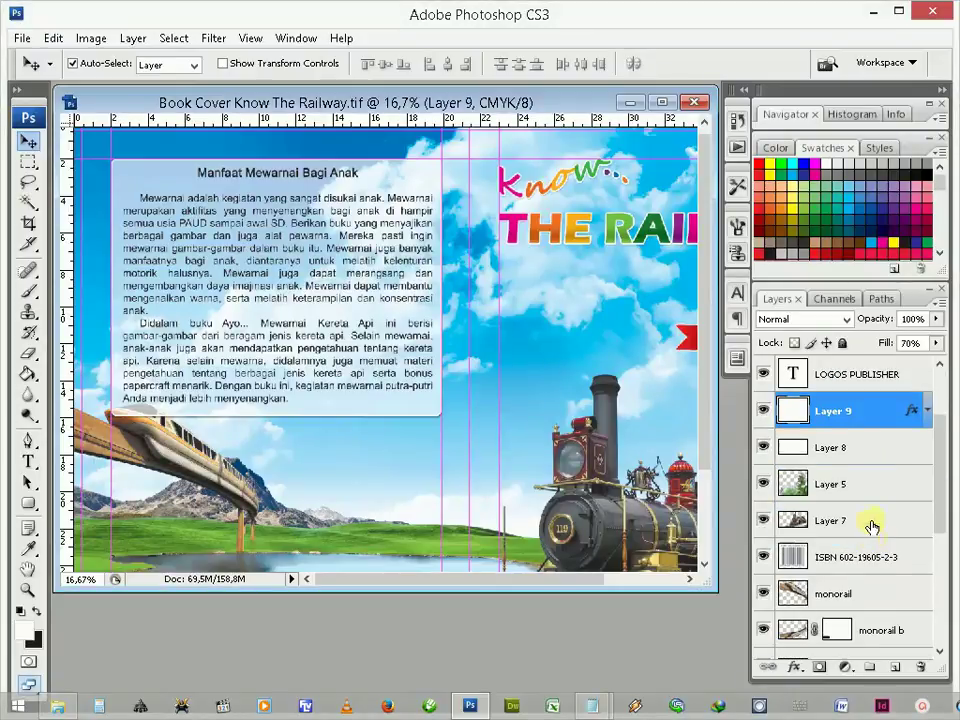
drag(871, 410, 870, 570)
scroll(874, 563, down, 3)
drag(873, 449, 880, 572)
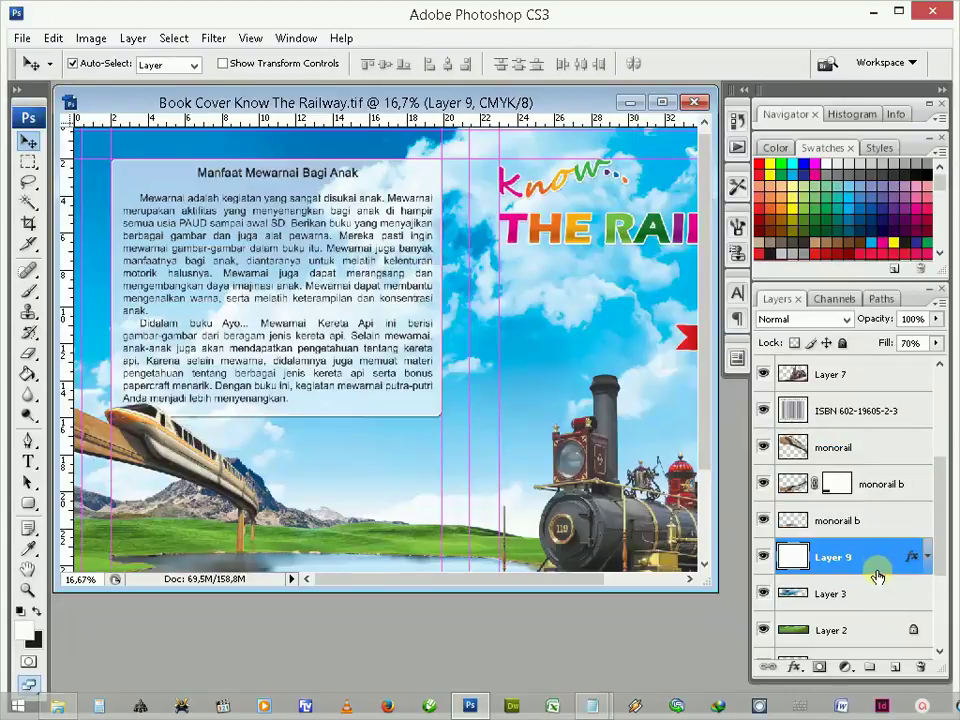
click(243, 170)
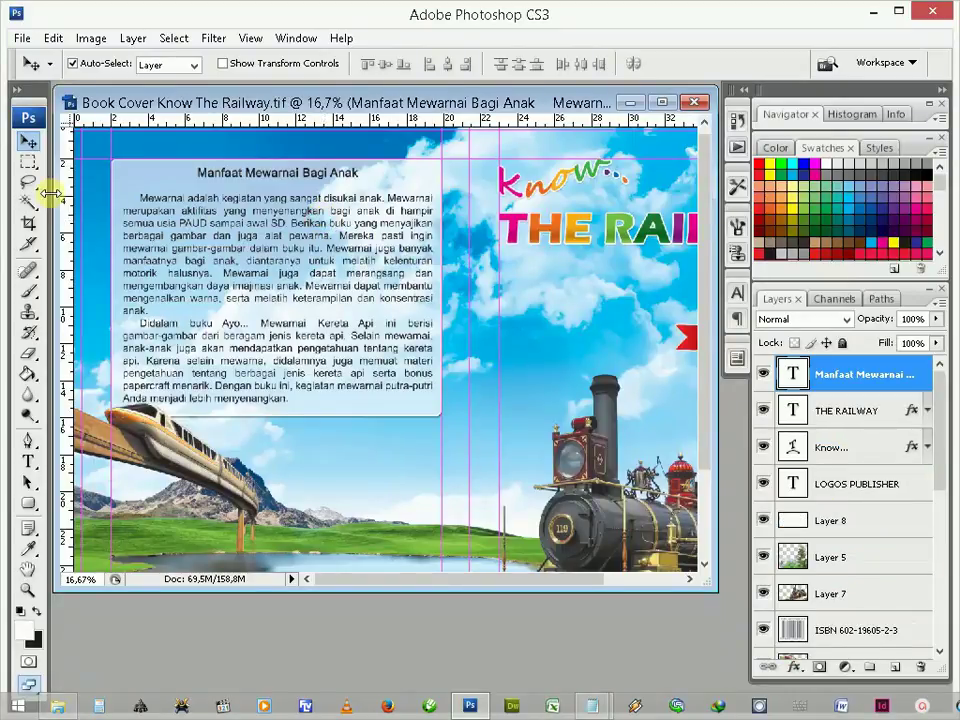
Step: Set the synopsis leading to 12 pt in the Character panel
click(28, 461)
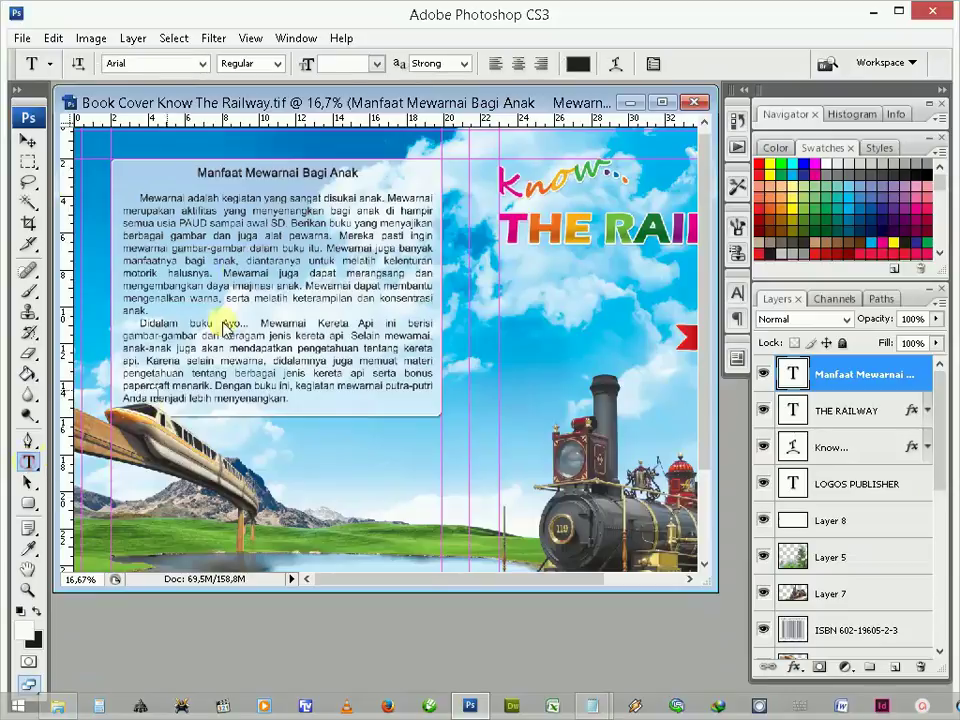
click(242, 186)
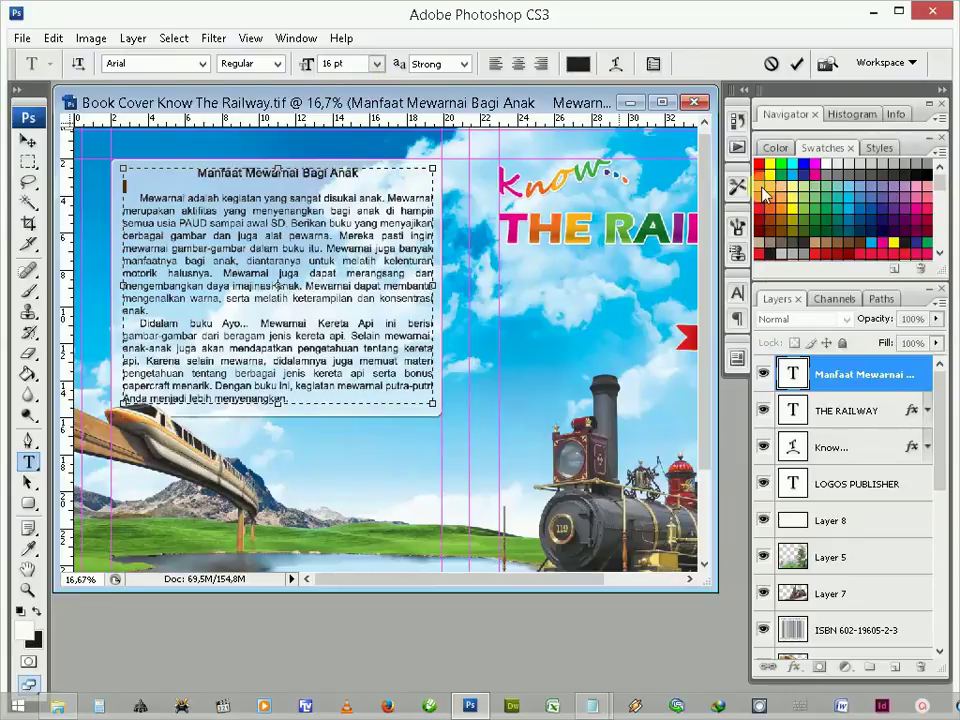
click(738, 294)
click(708, 348)
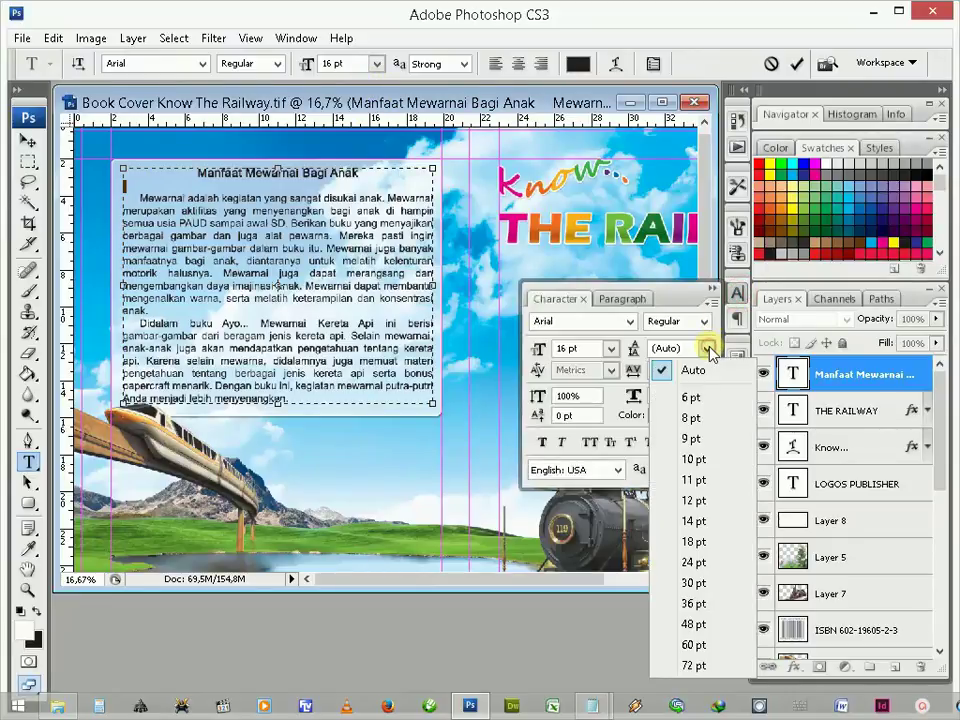
click(701, 500)
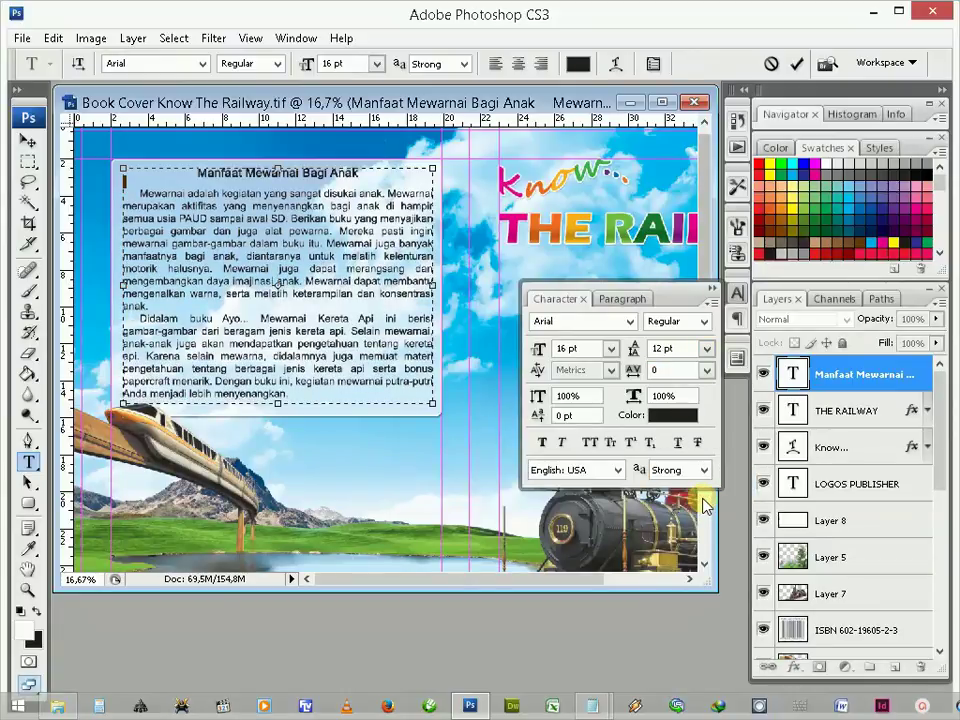
Step: Adjust the translucent Layer 9 panel's bottom edge slightly with Free Transform
click(28, 141)
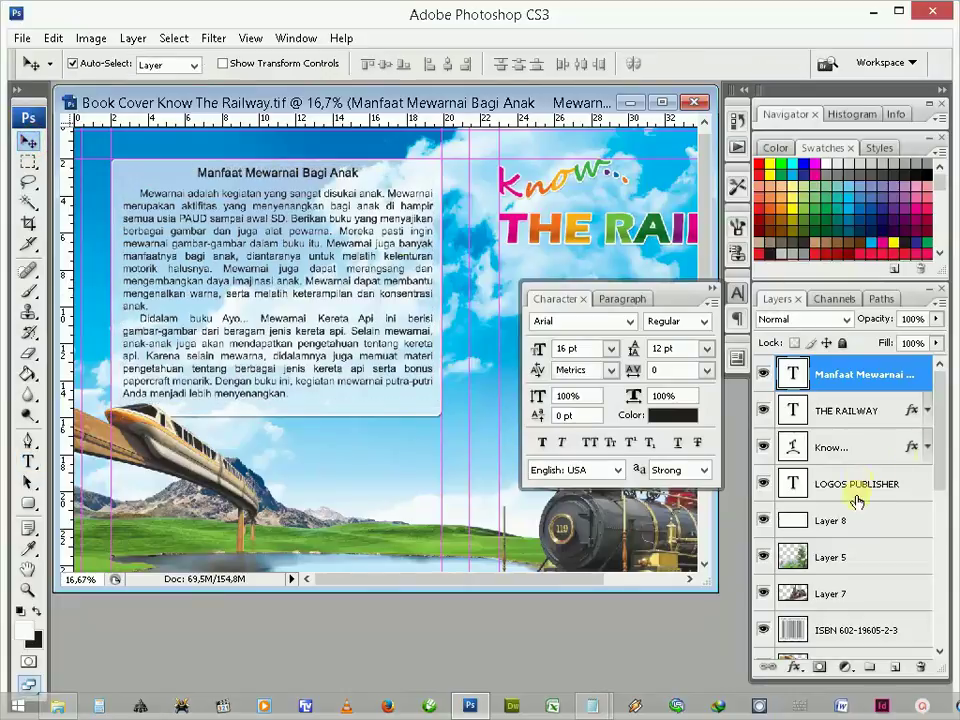
click(857, 521)
scroll(857, 521, down, 3)
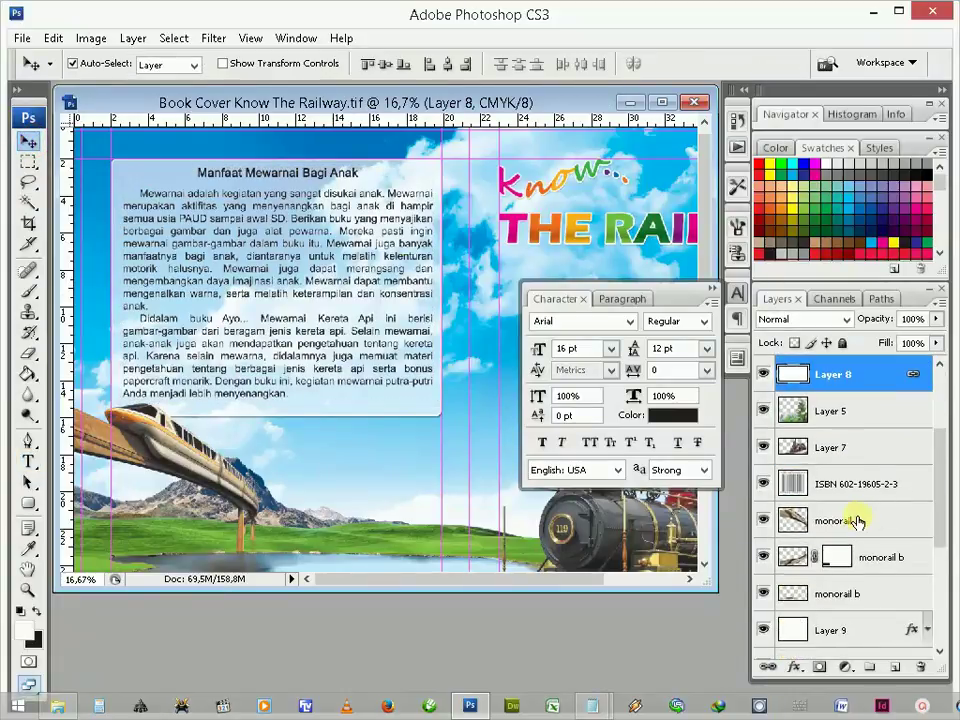
click(851, 620)
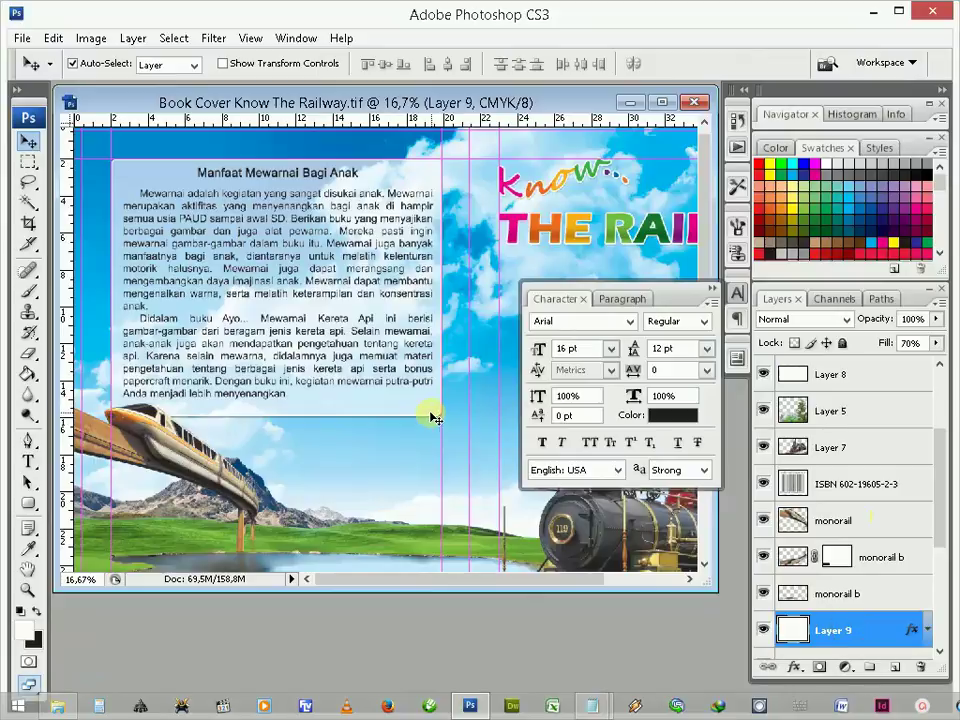
key(ctrl+t)
drag(282, 413, 301, 409)
key(Return)
key(Return)
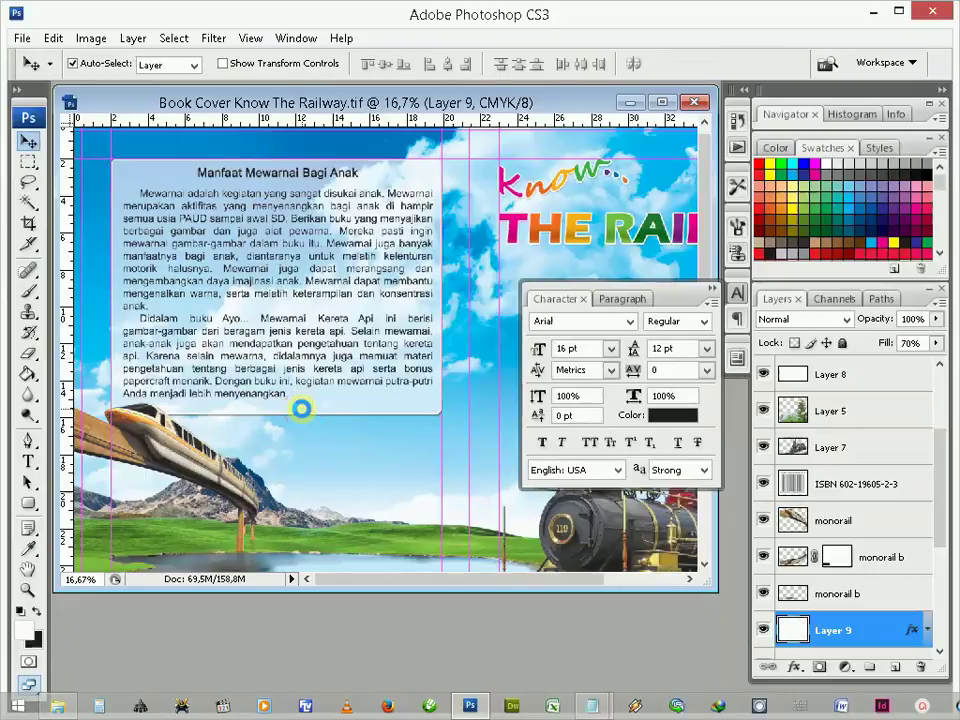
Step: Nudge the synopsis text down and centre it horizontally on the panel
click(196, 243)
key(shift+Down)
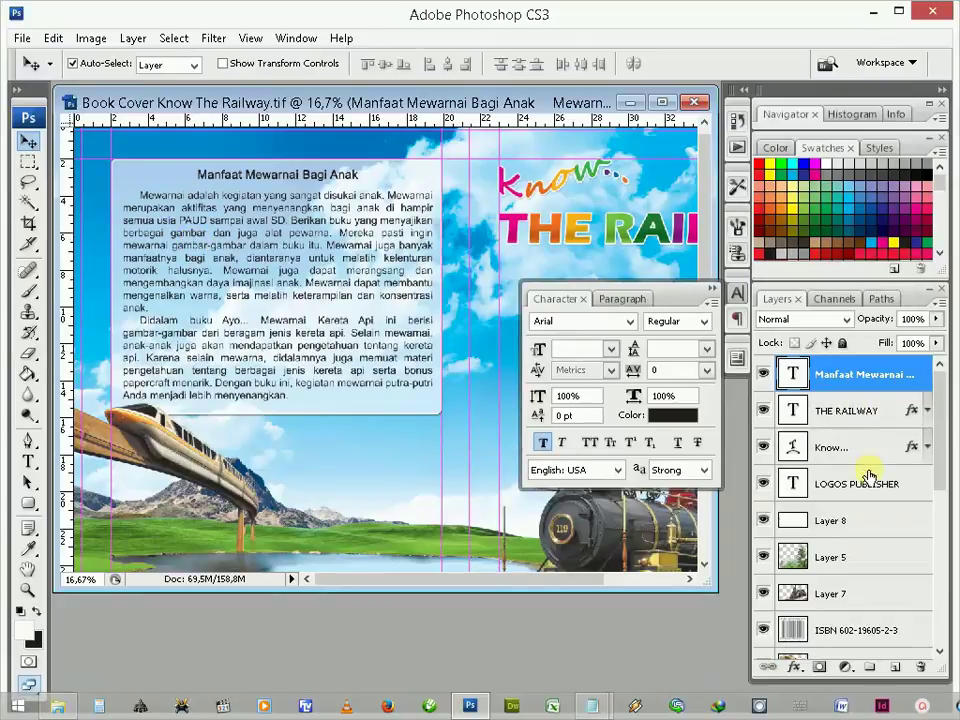
scroll(867, 471, down, 4)
scroll(872, 500, down, 1)
click(848, 594)
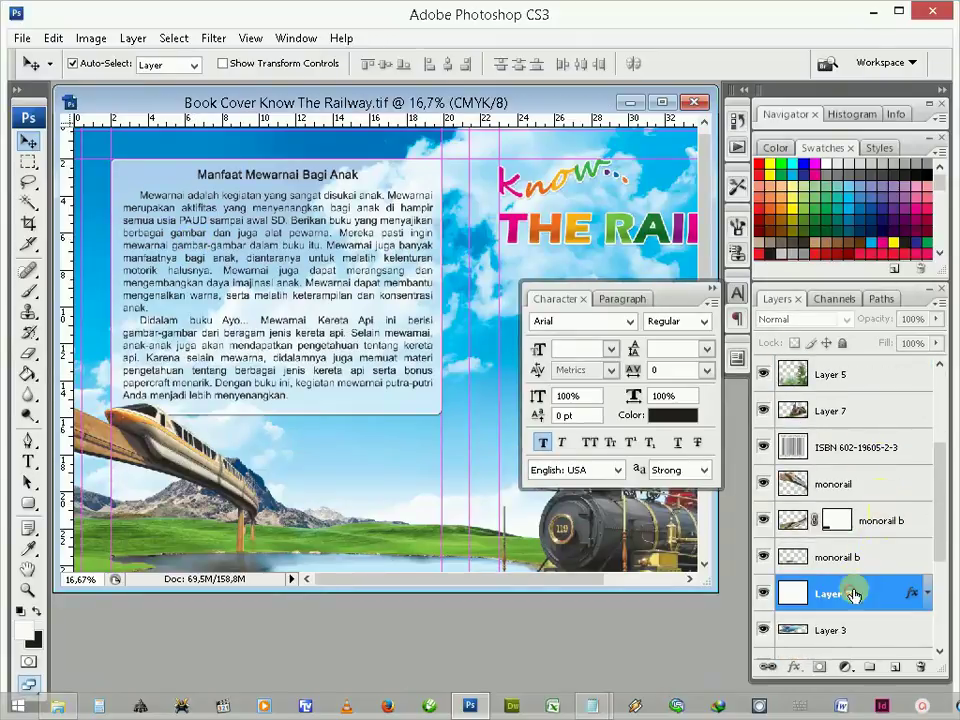
scroll(840, 578, up, 3)
scroll(870, 576, up, 2)
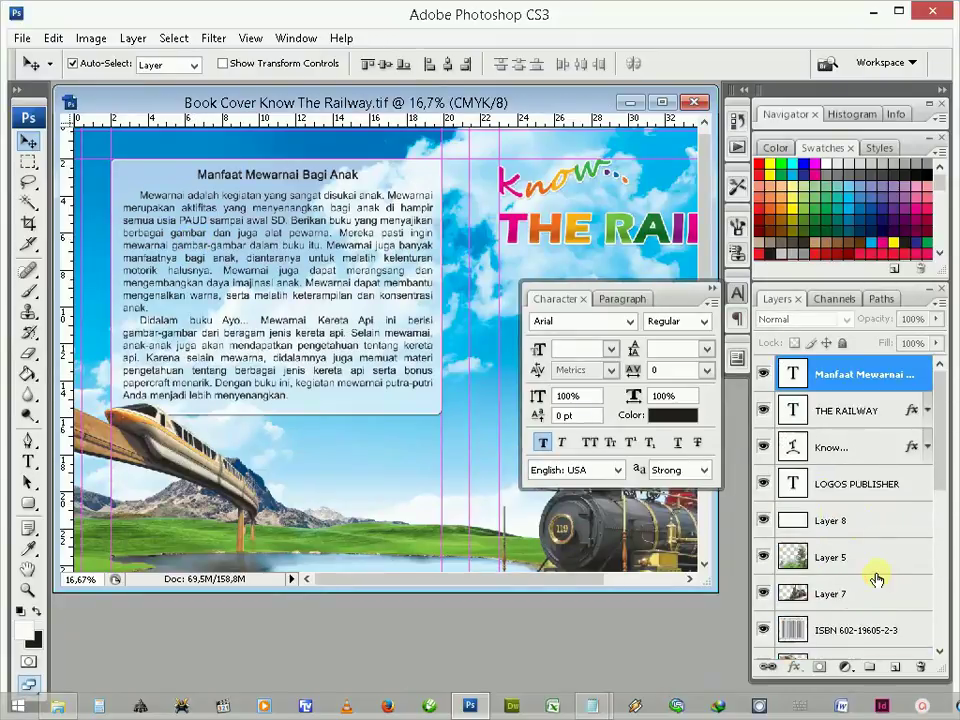
click(452, 66)
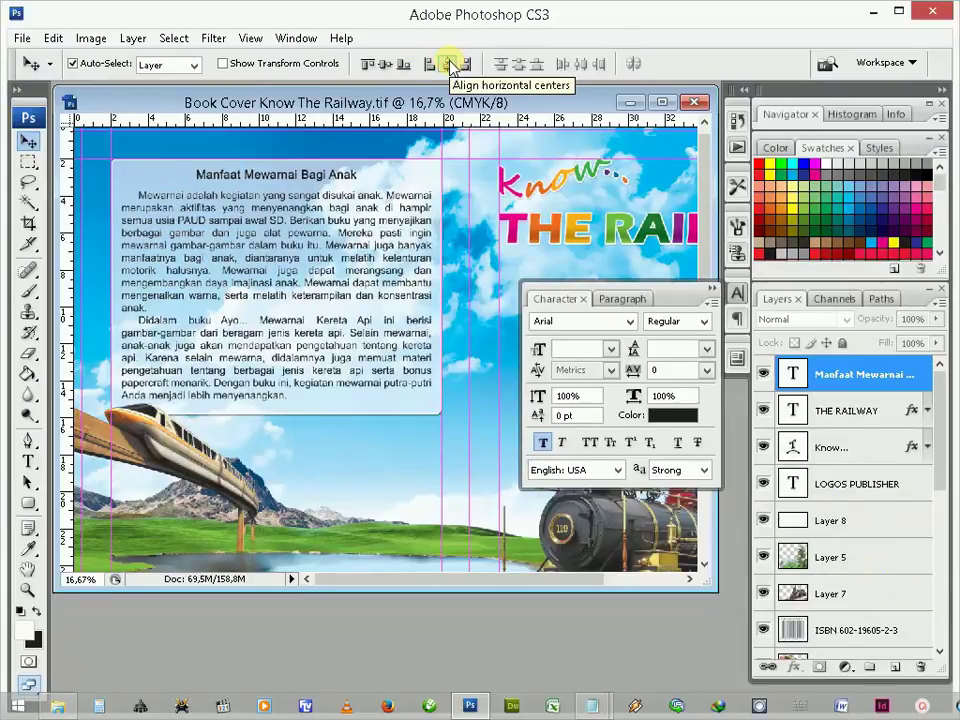
click(365, 150)
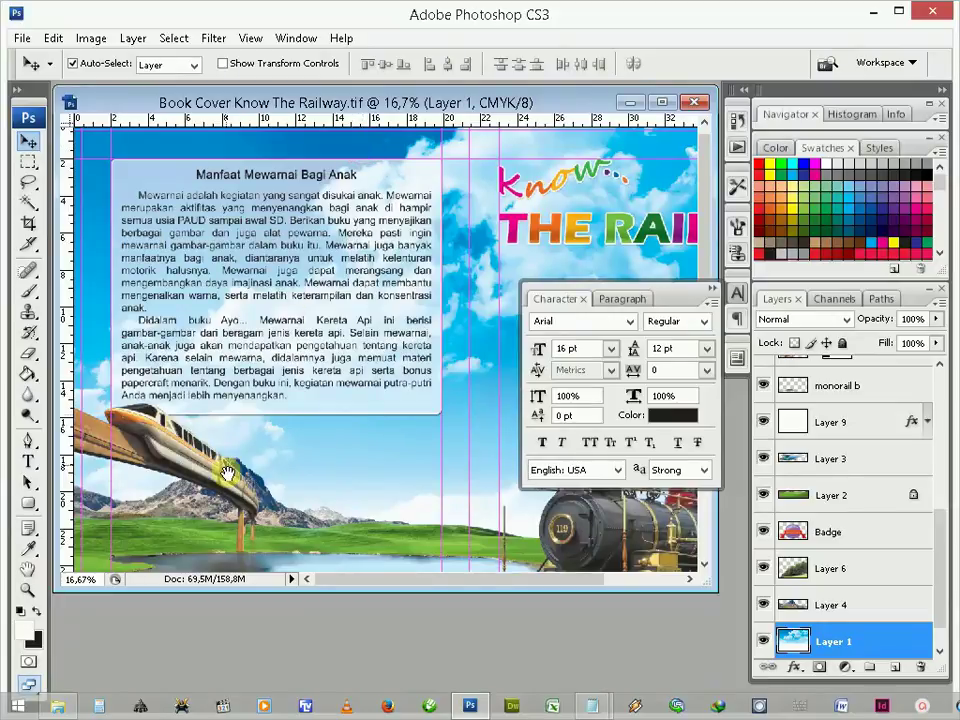
Step: Move the ISBN barcode slightly left into the back cover's lower-left corner
scroll(206, 464, down, 3)
scroll(206, 464, down, 2)
drag(178, 520, 160, 523)
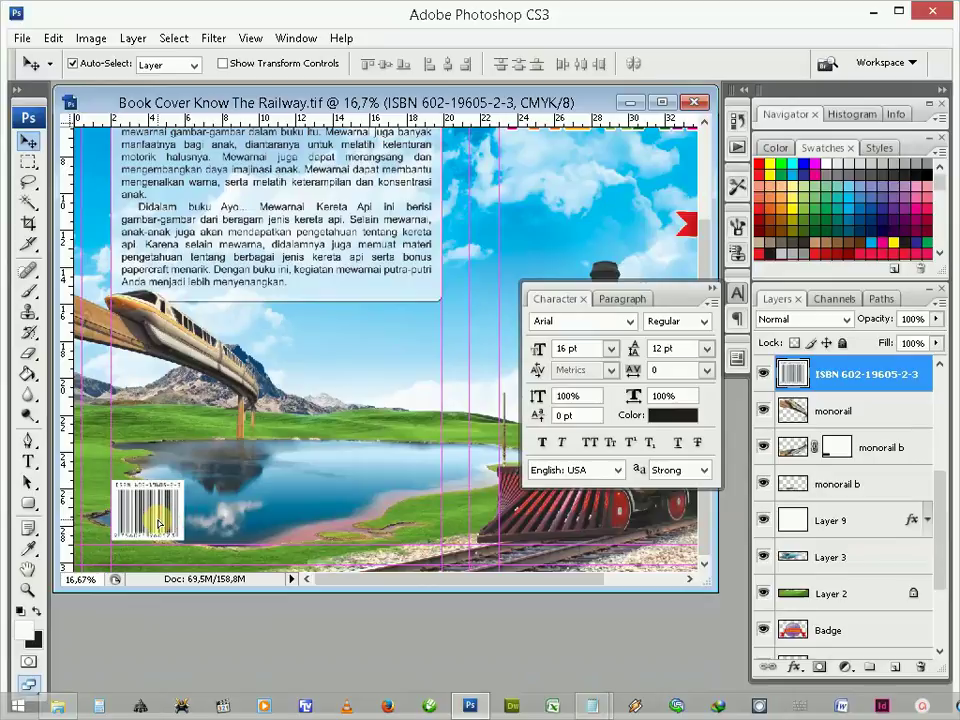
mouse_move(482, 320)
mouse_down()
mouse_move(450, 272)
mouse_move(285, 330)
mouse_move(312, 295)
mouse_up()
drag(326, 222, 344, 342)
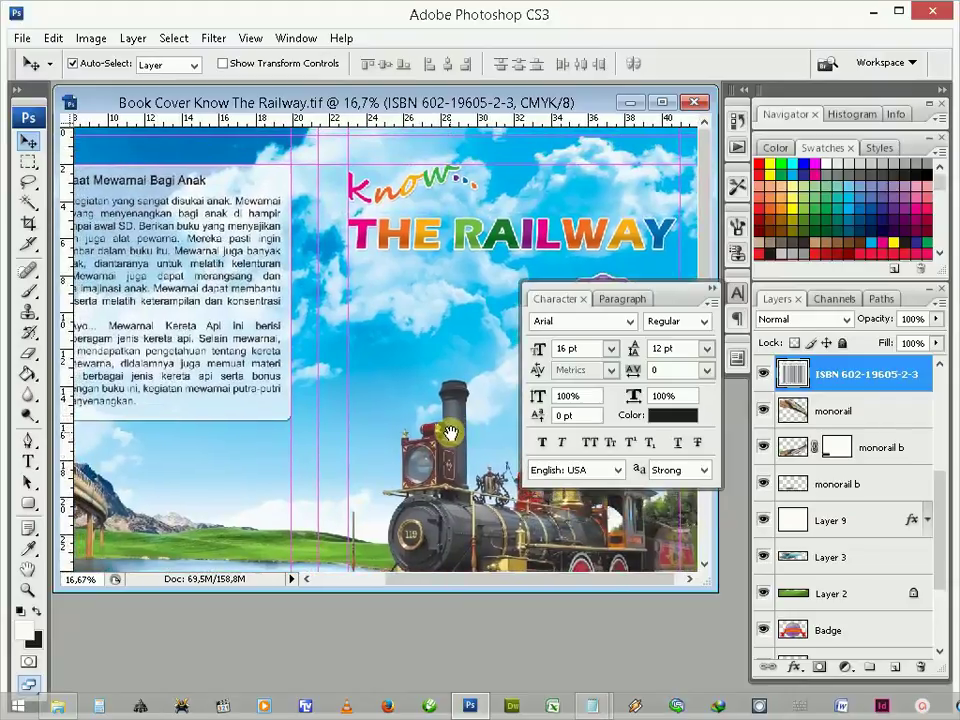
Step: Collapse the Character panel and fit the whole cover on screen
click(737, 292)
key(z)
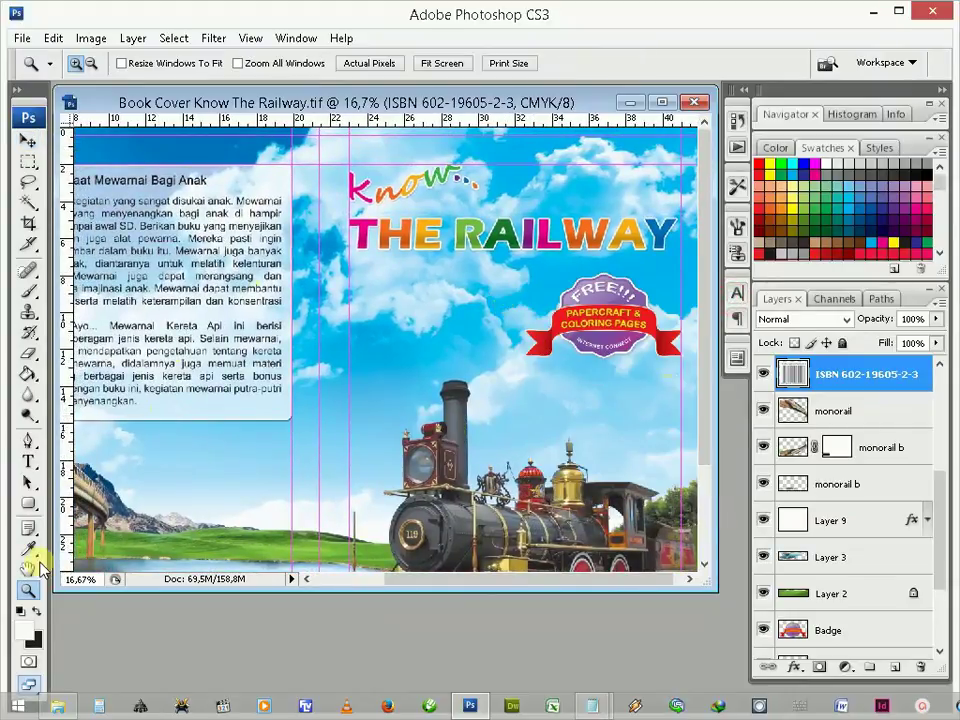
right_click(236, 453)
click(275, 467)
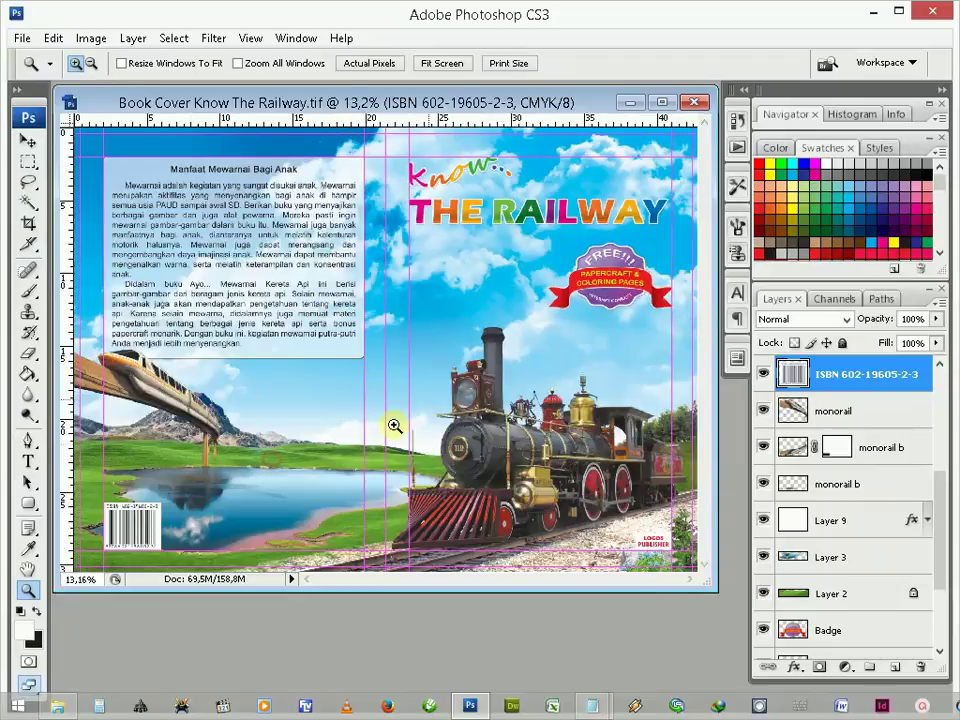
key(v)
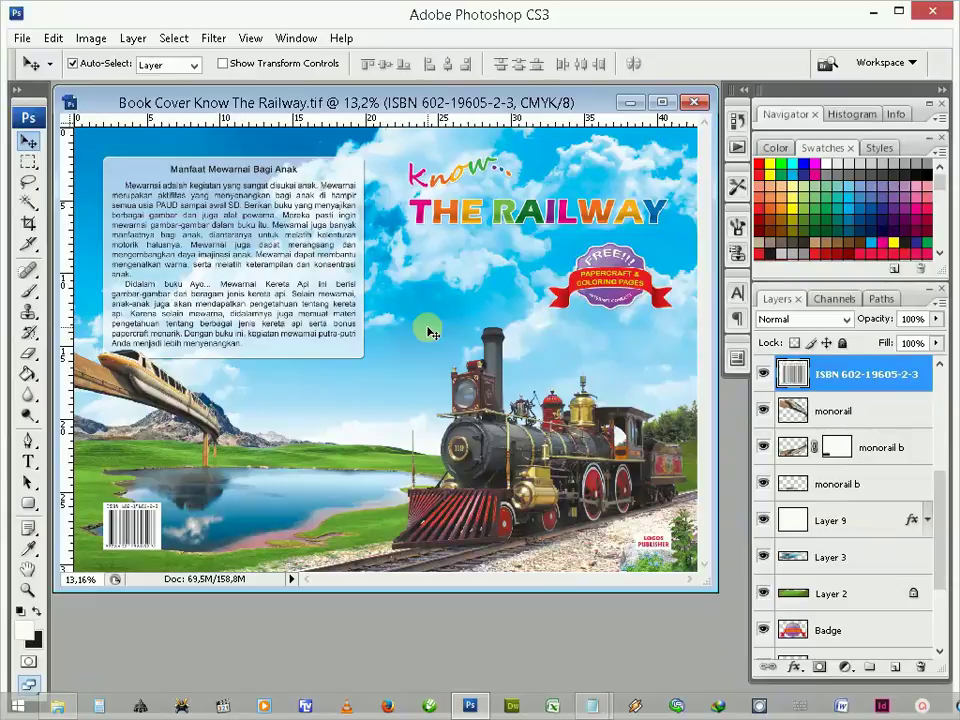
Step: Hide all panels, switch to maximised screen mode and zoom the cover to fill the window
key(Tab)
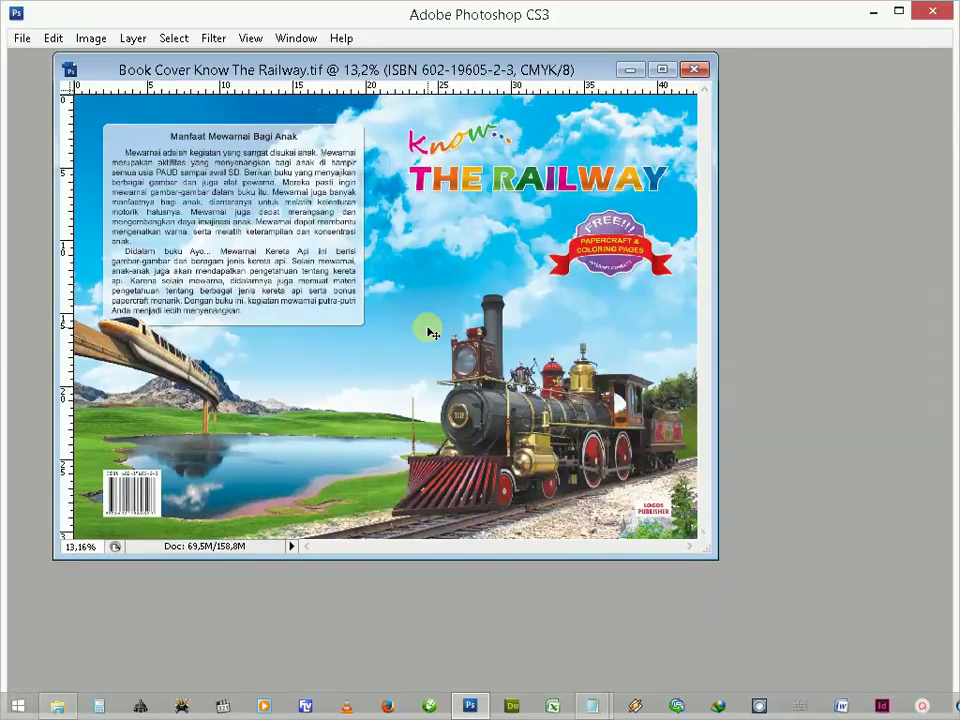
key(f)
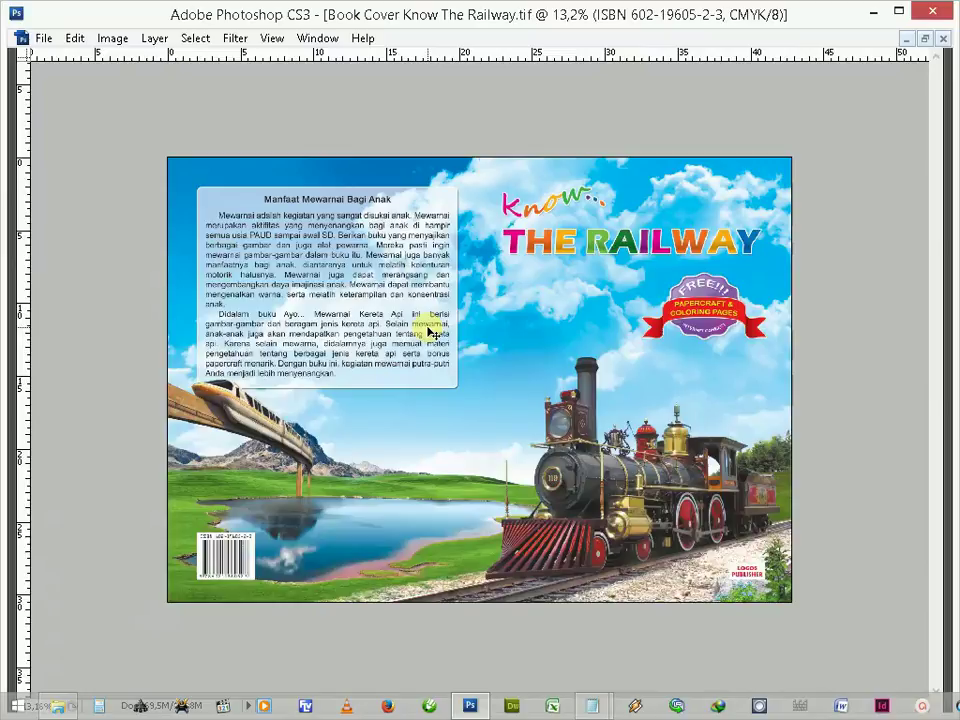
key(ctrl+plus)
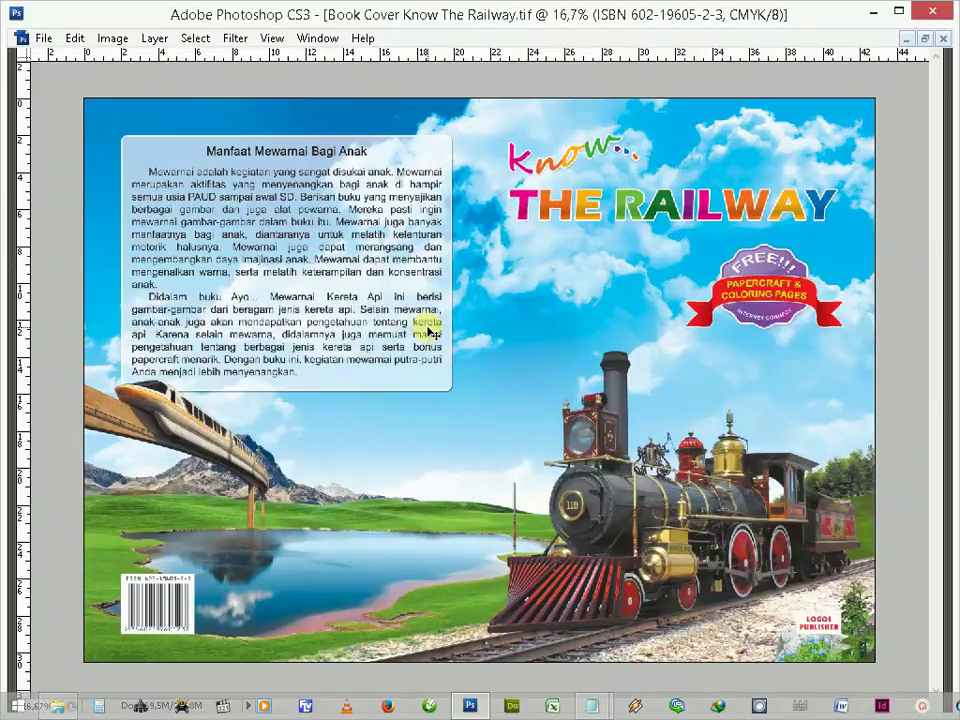
key(ctrl+0)
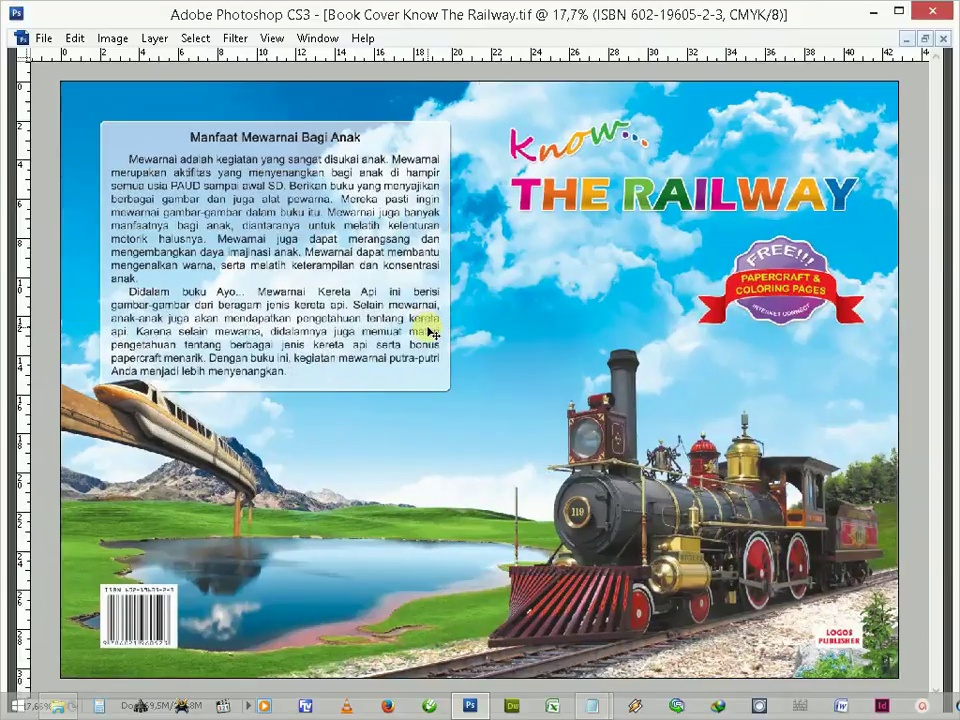